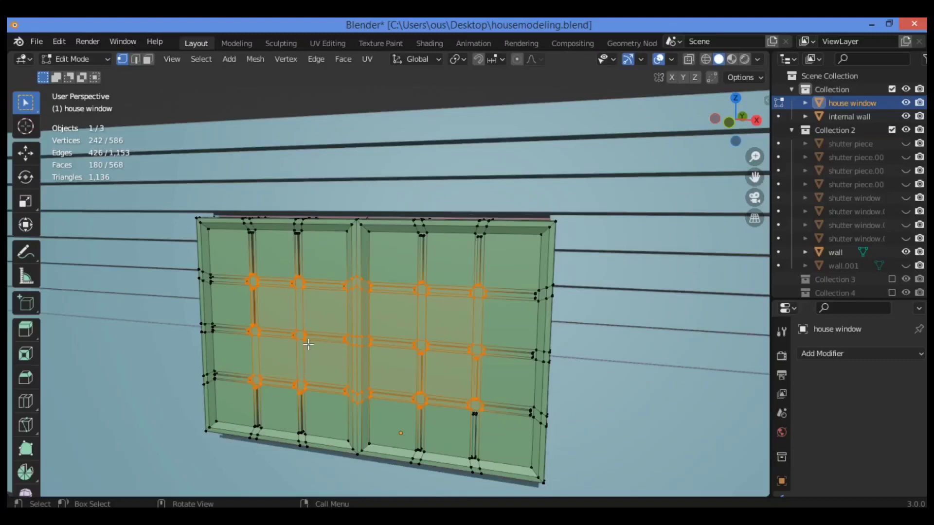
Step: Delete the selected vertices of the crossing bars and panes inside the house window frame
{"action": "left_click_drag", "start_coordinate": [762, 178], "coordinate": [317, 270]}
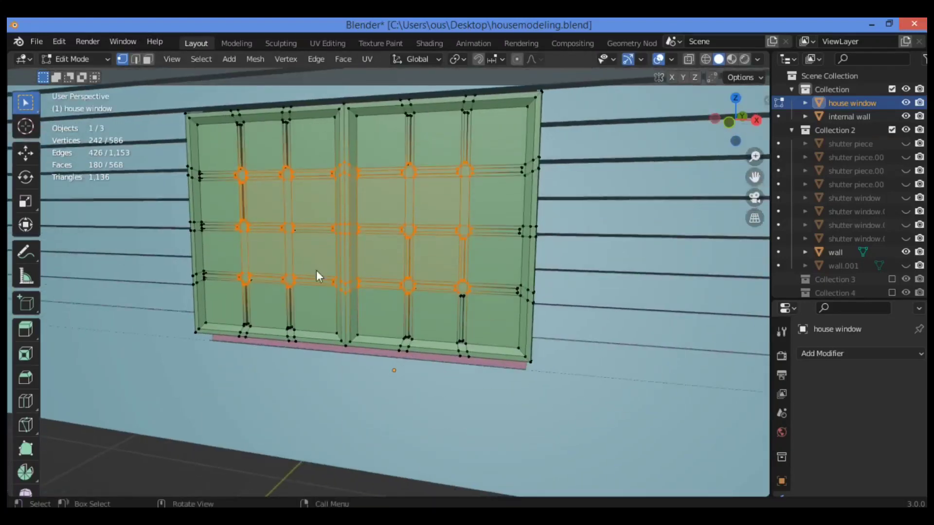
{"action": "key", "text": "x"}
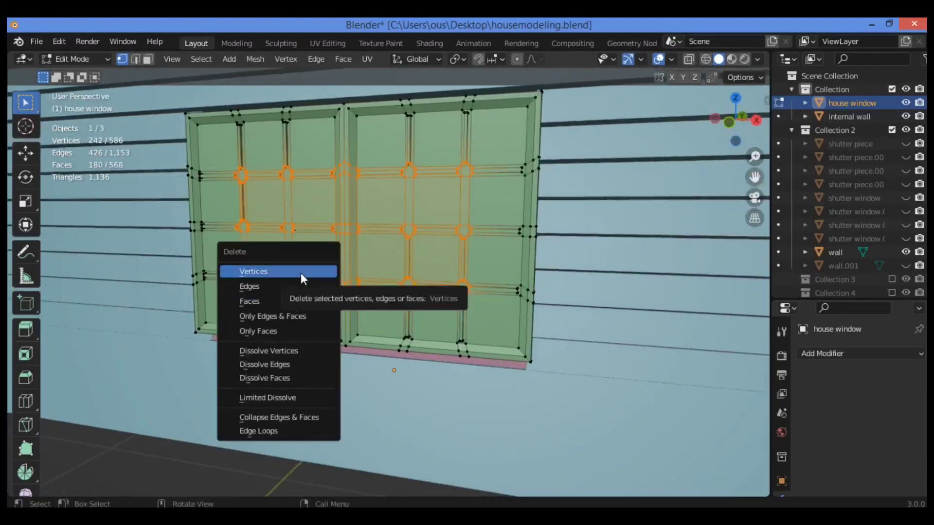
{"action": "left_click", "coordinate": [301, 273]}
Step: Delete the stray vertices and loose edges left floating inside the window frame's opening
{"action": "left_click_drag", "start_coordinate": [736, 119], "coordinate": [738, 130]}
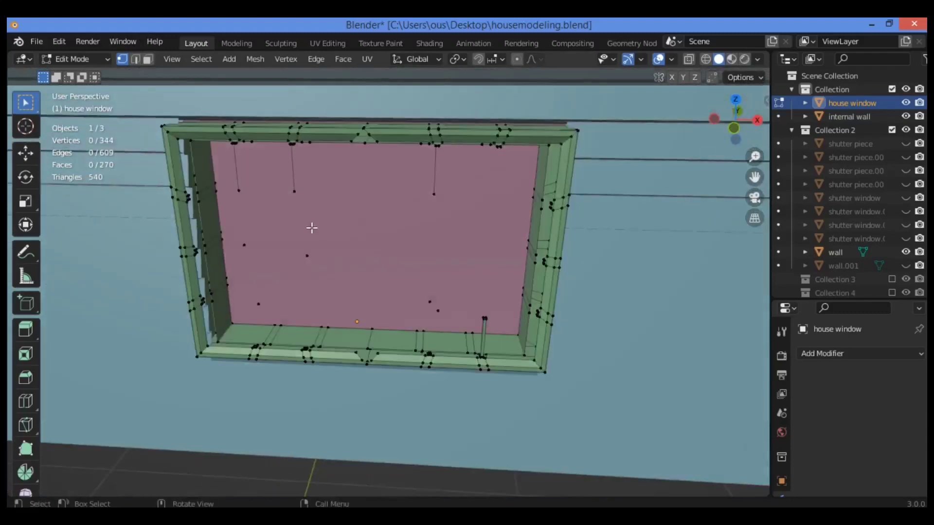
{"action": "left_click_drag", "start_coordinate": [478, 173], "coordinate": [233, 321]}
{"action": "key", "text": "x"}
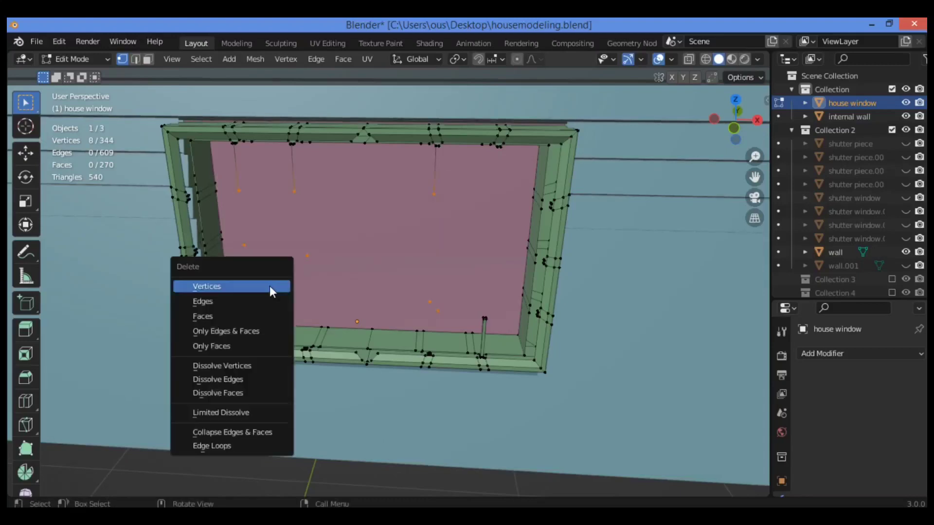
{"action": "left_click", "coordinate": [271, 291]}
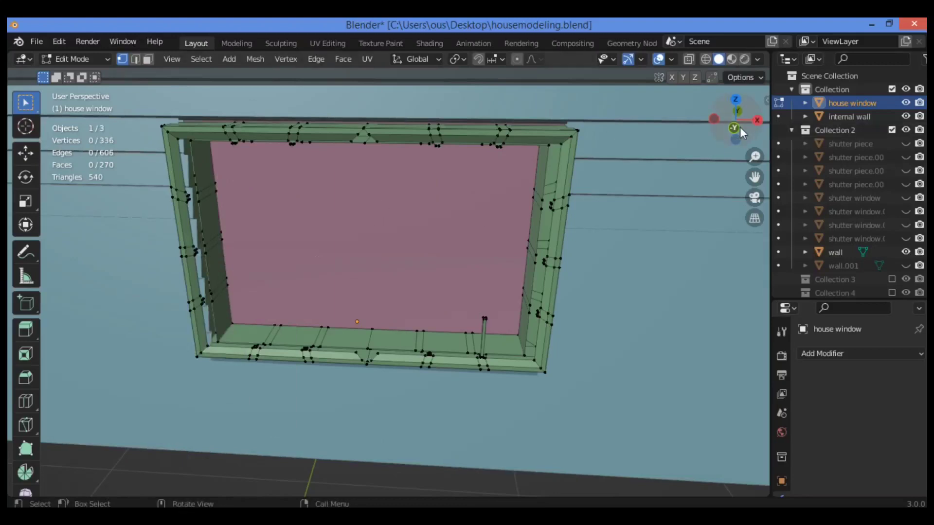
{"action": "middle_click_drag", "start_coordinate": [518, 141], "coordinate": [635, 194]}
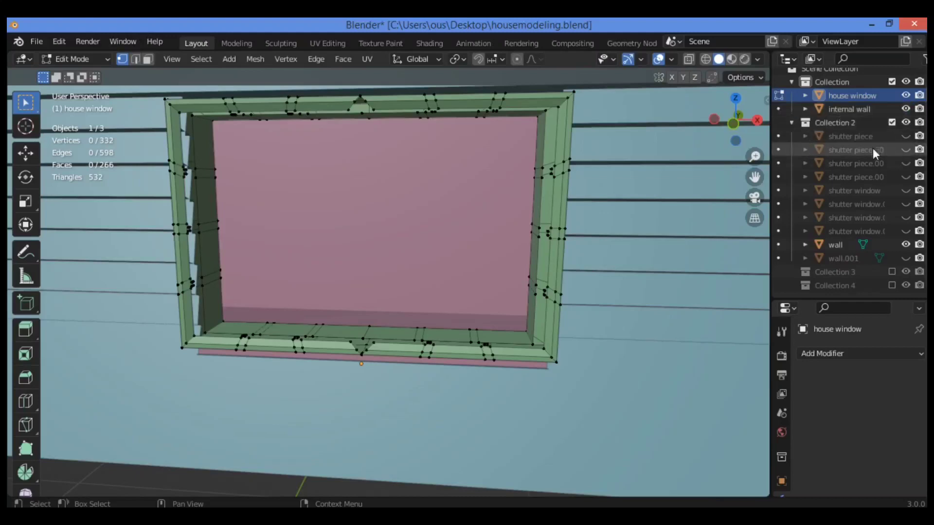
Step: Hide the internal wall and wall objects so the house window is isolated
{"action": "left_click", "coordinate": [906, 109]}
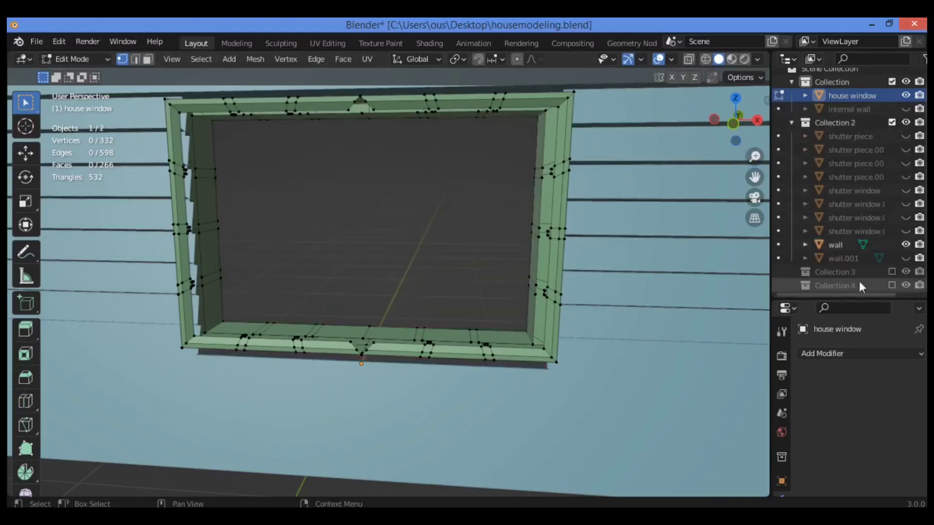
{"action": "left_click", "coordinate": [906, 244]}
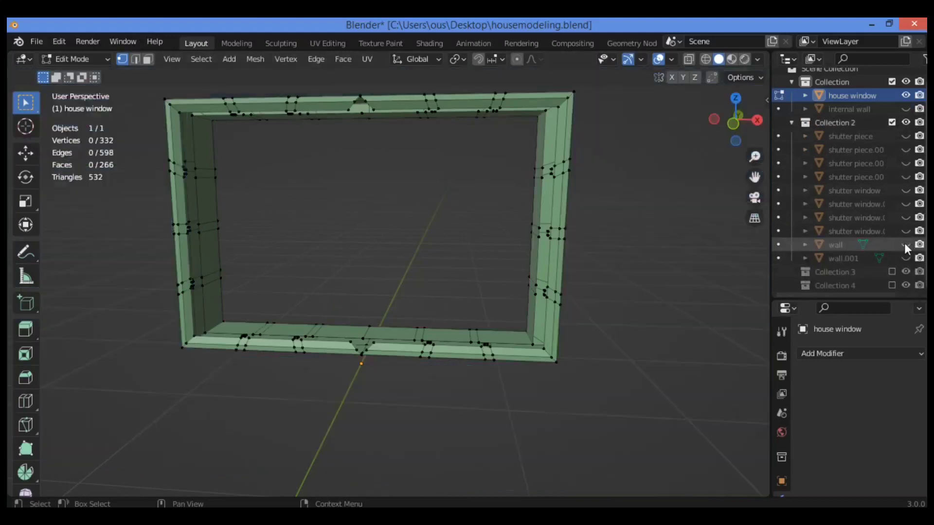
Step: Delete the four leftover bar-stub vertices on the inner edge of the frame's left side, below the upper stub
{"action": "left_click_drag", "start_coordinate": [725, 129], "coordinate": [711, 146]}
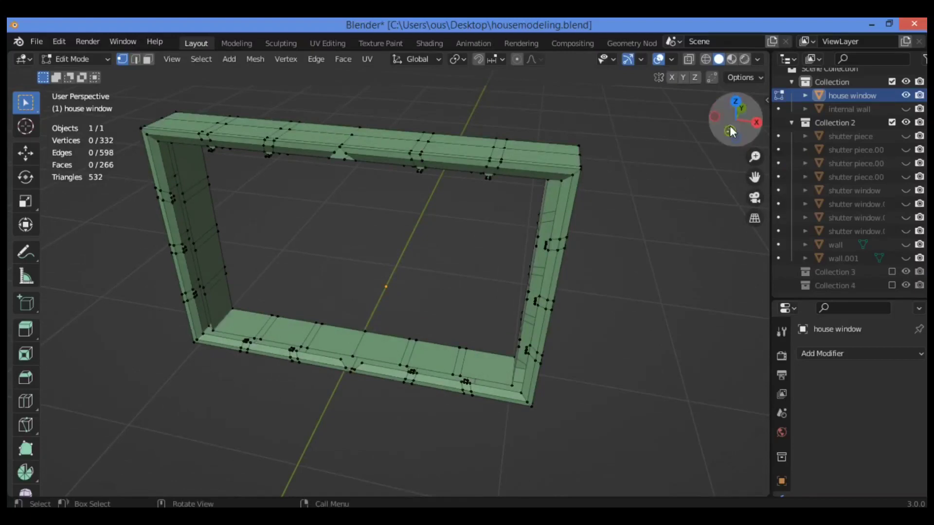
{"action": "left_click_drag", "start_coordinate": [725, 131], "coordinate": [652, 156]}
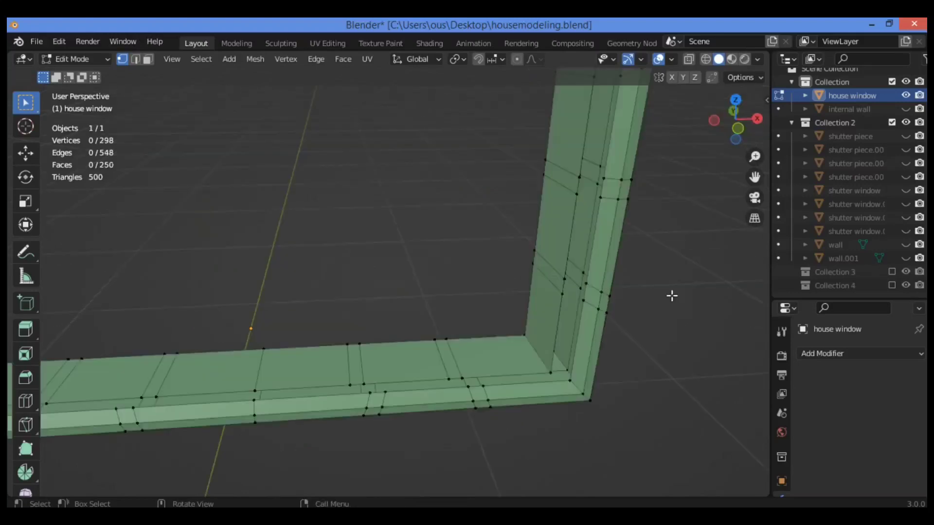
{"action": "left_click_drag", "start_coordinate": [754, 177], "coordinate": [379, 132]}
{"action": "left_click_drag", "start_coordinate": [403, 214], "coordinate": [336, 286]}
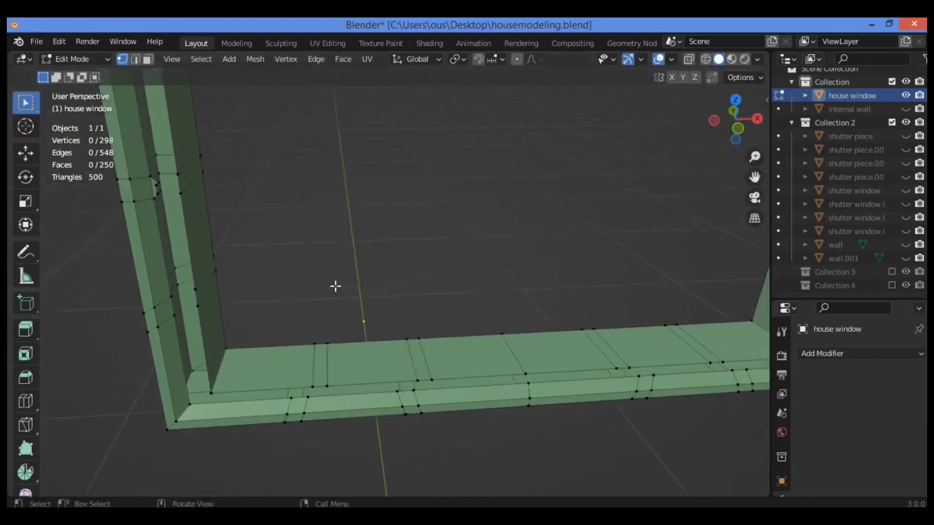
{"action": "left_click", "coordinate": [161, 194], "text": "shift"}
{"action": "key", "text": "x"}
{"action": "left_click", "coordinate": [162, 197]}
{"action": "left_click", "coordinate": [158, 183]}
{"action": "left_click", "coordinate": [159, 191], "text": "shift"}
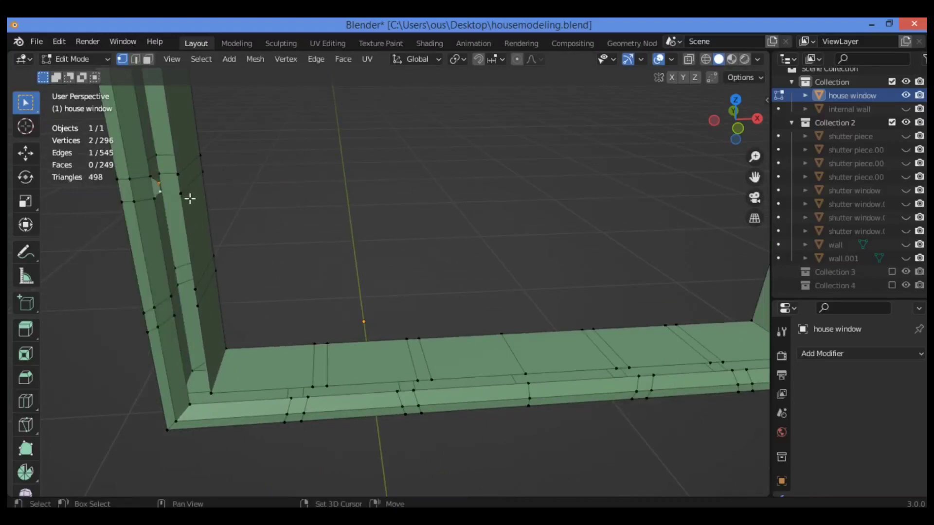
{"action": "key", "text": "x"}
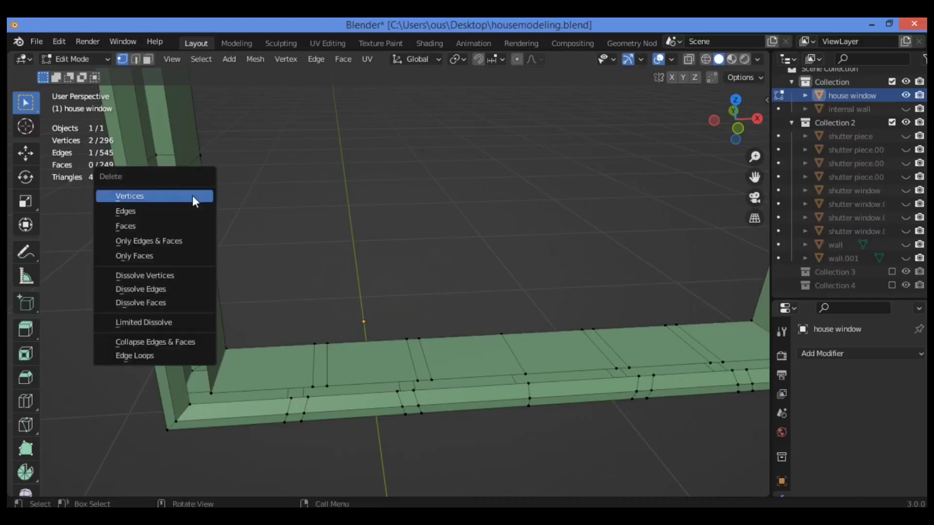
{"action": "left_click", "coordinate": [191, 195]}
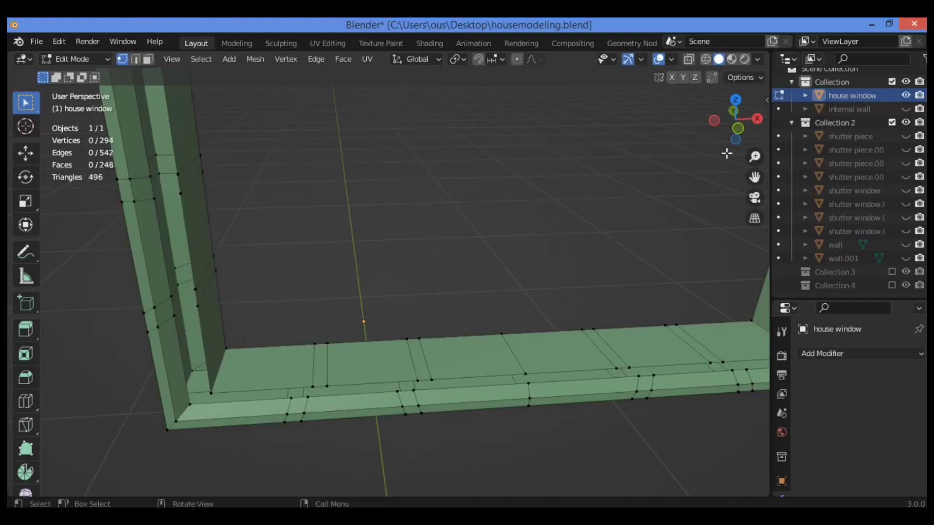
Step: Delete the leftover bar-stub vertices on the upper part of the frame's left side
{"action": "left_click_drag", "start_coordinate": [755, 177], "coordinate": [262, 222]}
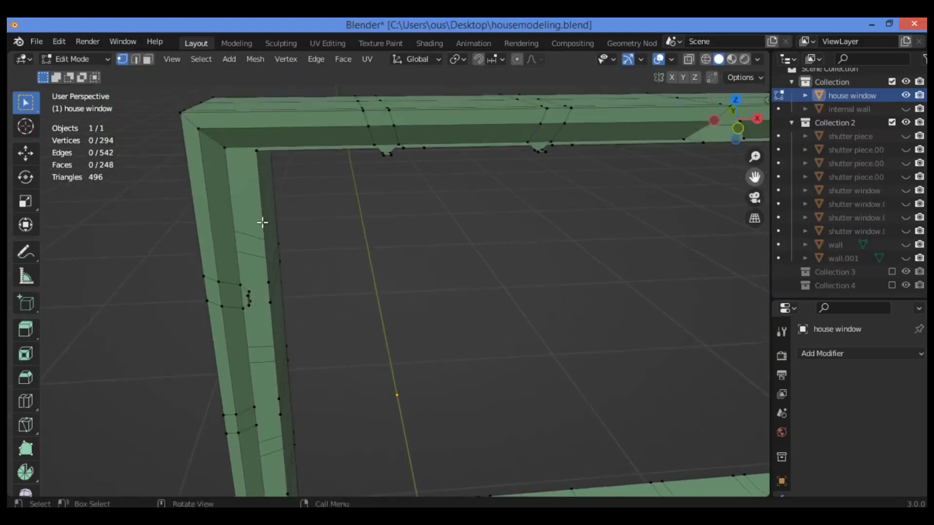
{"action": "left_click", "coordinate": [249, 305], "text": "shift"}
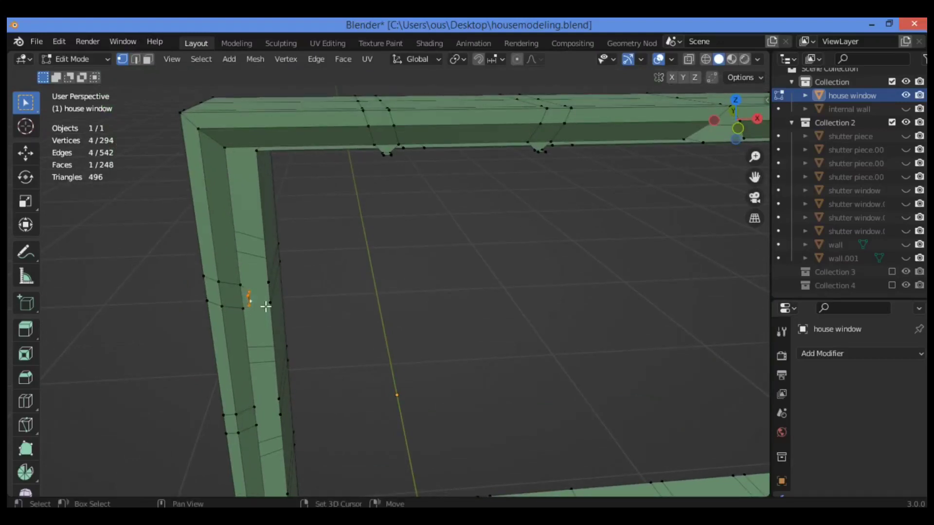
{"action": "key", "text": "x"}
{"action": "left_click", "coordinate": [265, 305]}
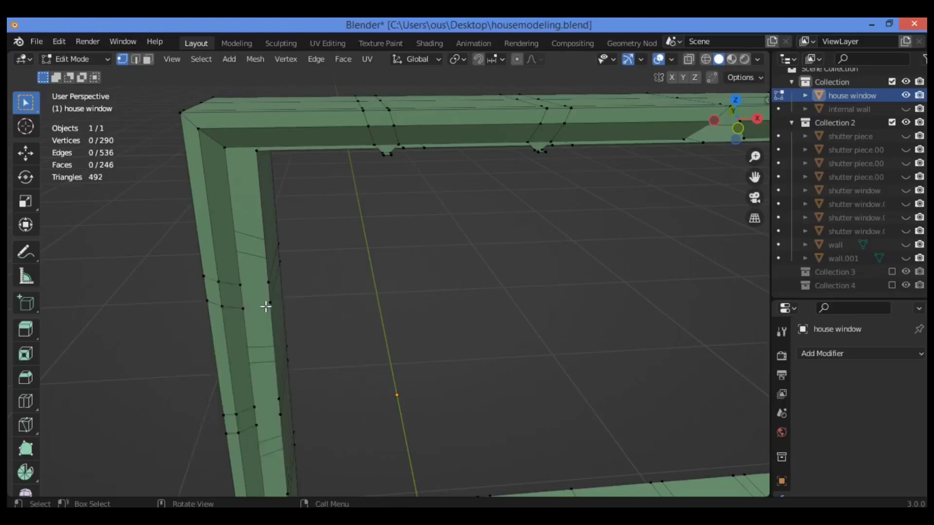
Step: Delete the two leftover bar stubs under the left half of the frame's top beam
{"action": "left_click_drag", "start_coordinate": [754, 177], "coordinate": [647, 243]}
{"action": "left_click_drag", "start_coordinate": [737, 130], "coordinate": [754, 152]}
{"action": "left_click_drag", "start_coordinate": [367, 328], "coordinate": [331, 346]}
{"action": "left_click_drag", "start_coordinate": [501, 307], "coordinate": [516, 298], "text": "shift"}
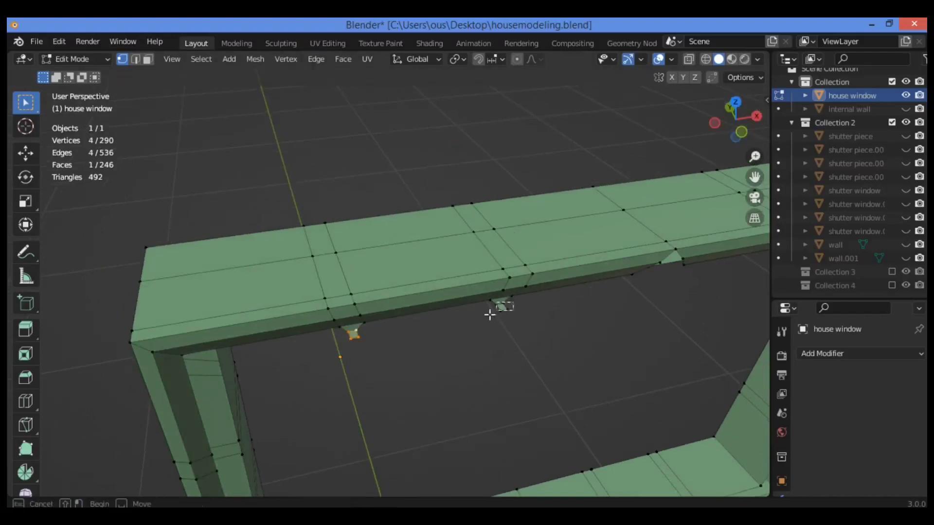
{"action": "key", "text": "x"}
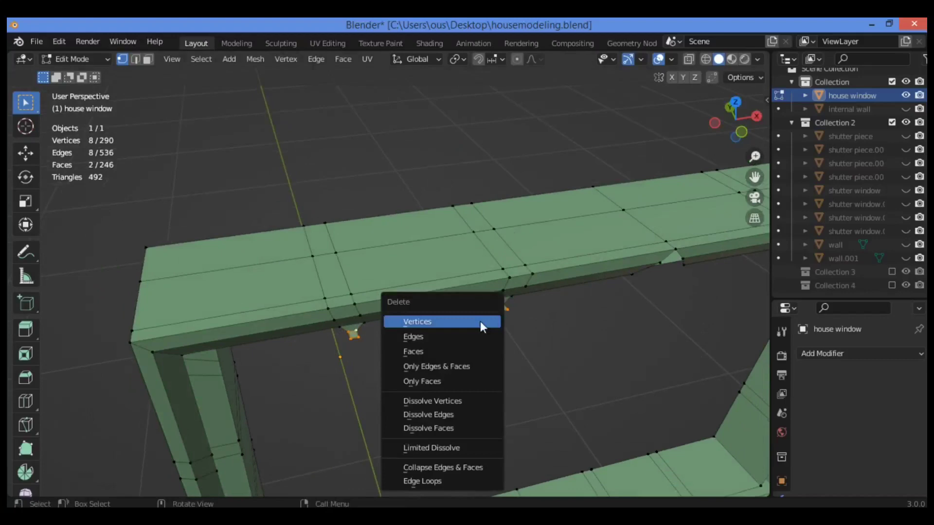
{"action": "left_click", "coordinate": [480, 321]}
Step: Delete the two leftover bar stubs under the right half of the frame's top beam
{"action": "left_click_drag", "start_coordinate": [755, 177], "coordinate": [668, 176]}
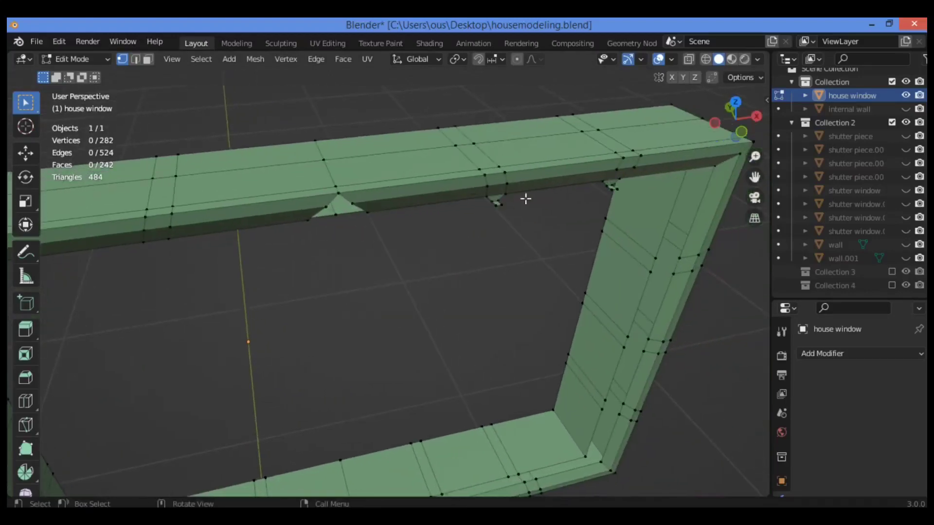
{"action": "left_click_drag", "start_coordinate": [513, 200], "coordinate": [487, 213]}
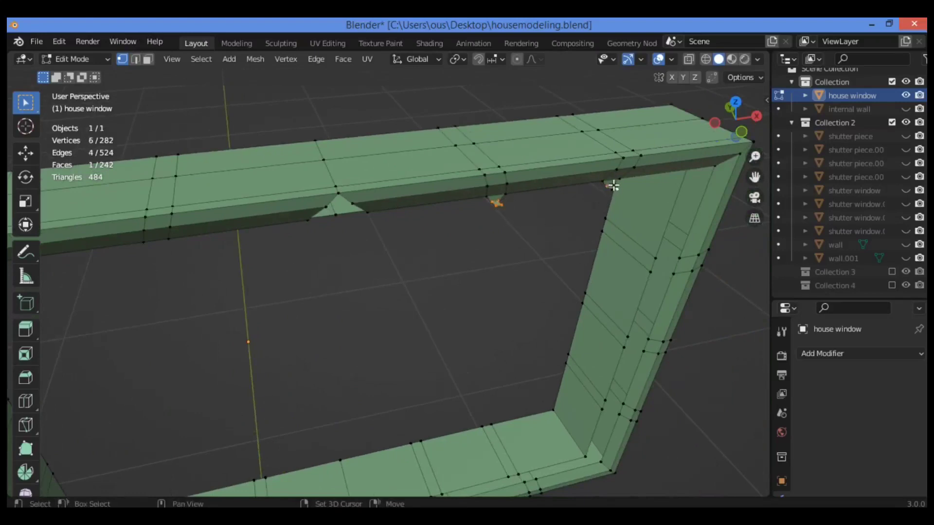
{"action": "left_click", "coordinate": [611, 191], "text": "shift"}
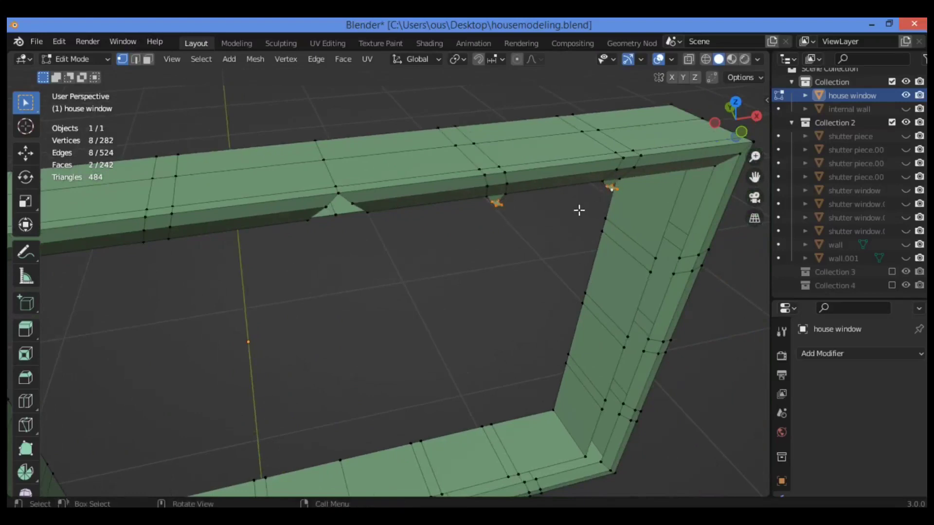
{"action": "key", "text": "x"}
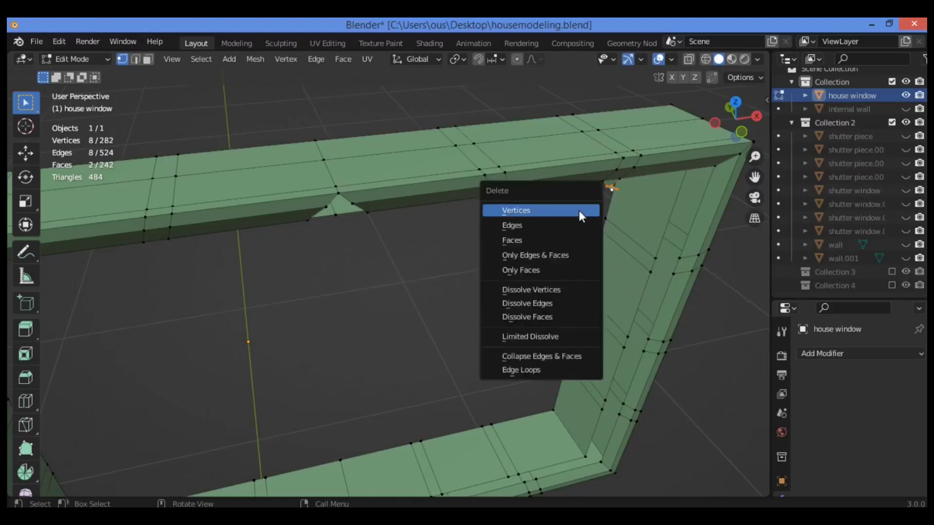
{"action": "left_click", "coordinate": [582, 216]}
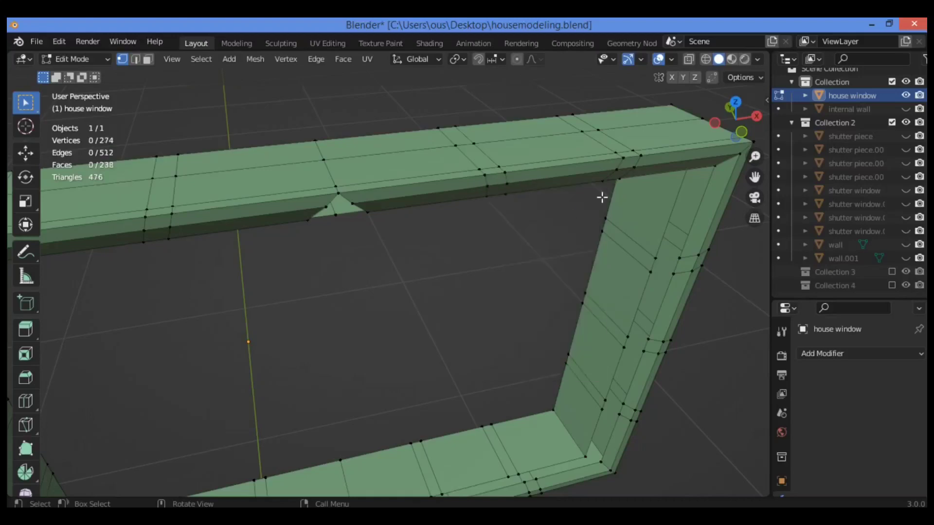
Step: Merge the two vertex pairs around the notch in the middle of the top beam, each pair at its midpoint, to close the notch
{"action": "left_click", "coordinate": [320, 205]}
{"action": "left_click", "coordinate": [355, 202], "text": "shift"}
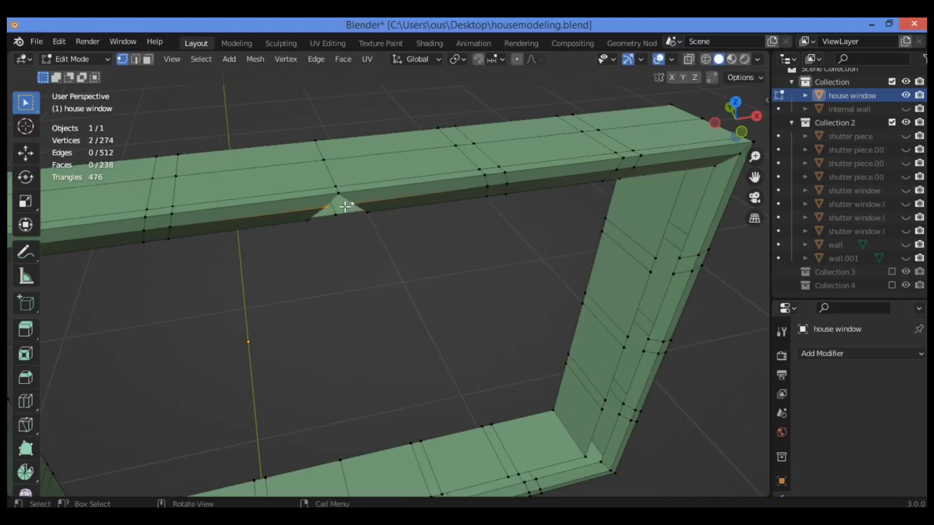
{"action": "key", "text": "m"}
{"action": "left_click", "coordinate": [345, 207]}
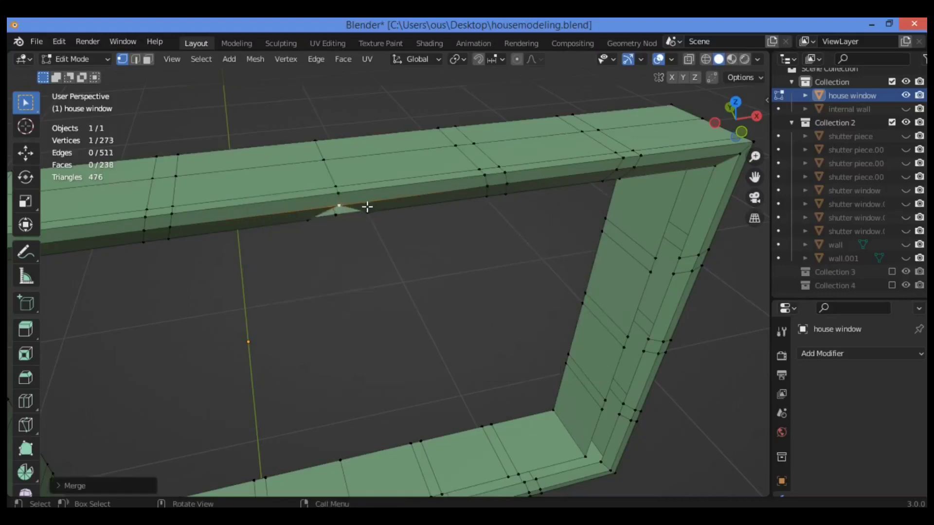
{"action": "left_click", "coordinate": [365, 215]}
{"action": "left_click", "coordinate": [360, 214], "text": "shift"}
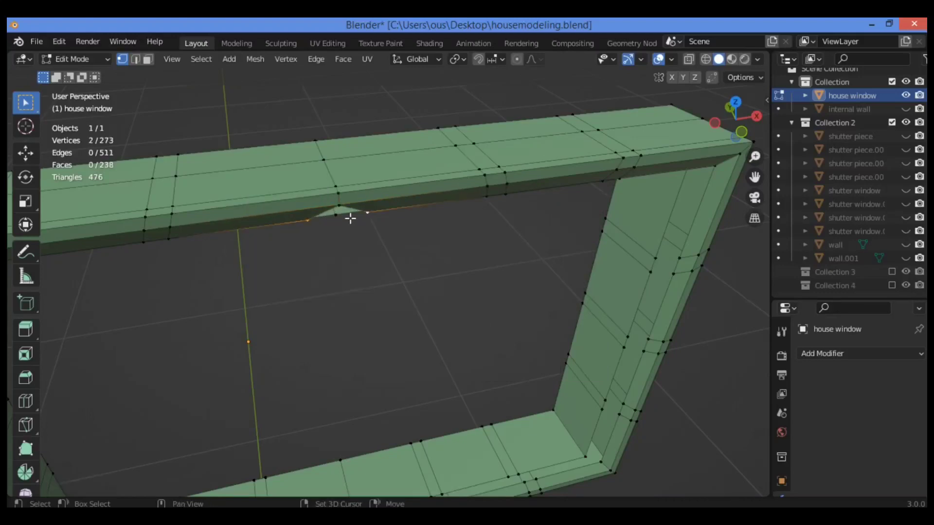
{"action": "key", "text": "m"}
{"action": "left_click", "coordinate": [353, 224]}
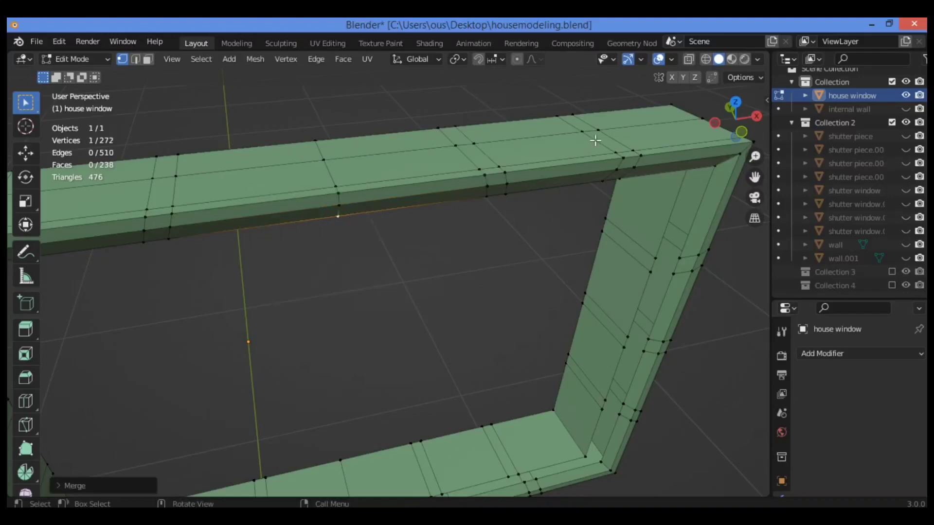
Step: Examine the window frame from the inside, outside, bottom and front for remaining stubs or gaps
{"action": "left_click_drag", "start_coordinate": [737, 121], "coordinate": [736, 114]}
{"action": "left_click_drag", "start_coordinate": [754, 177], "coordinate": [666, 151]}
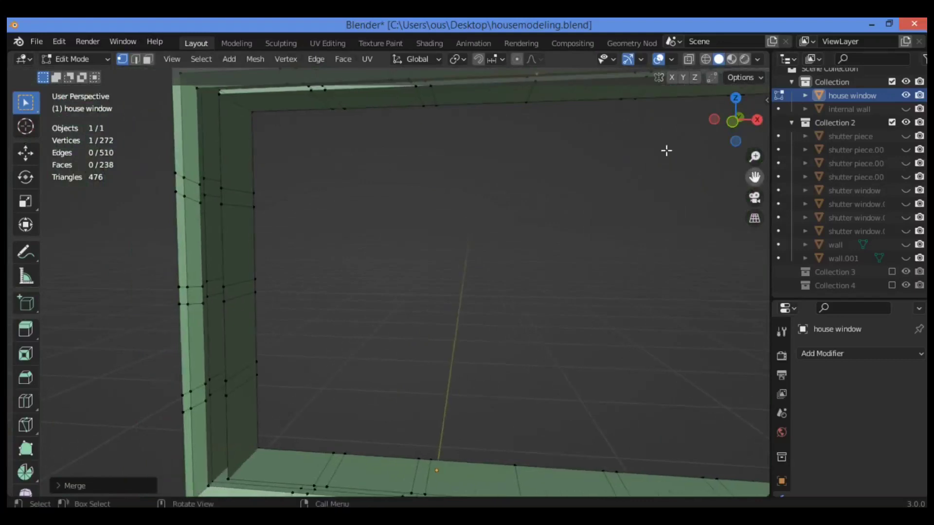
{"action": "left_click_drag", "start_coordinate": [735, 119], "coordinate": [802, 148]}
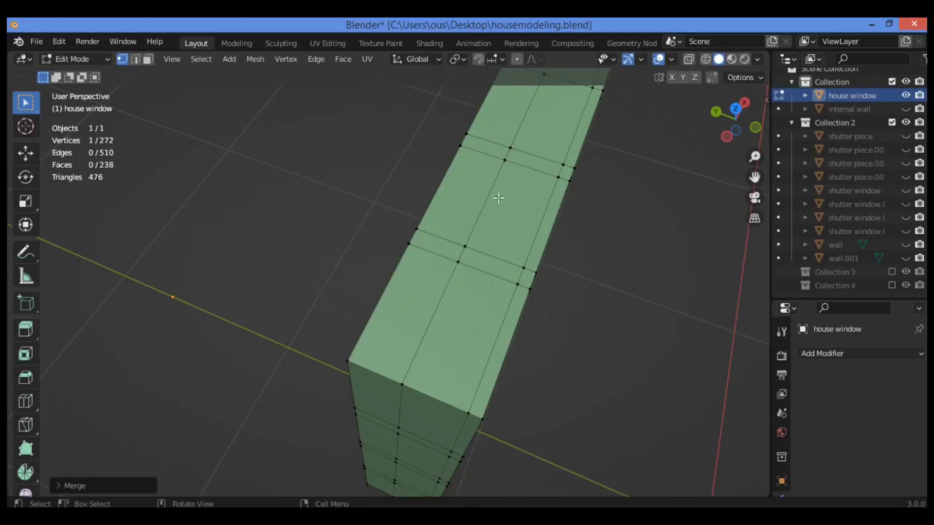
{"action": "left_click_drag", "start_coordinate": [755, 156], "coordinate": [755, 164]}
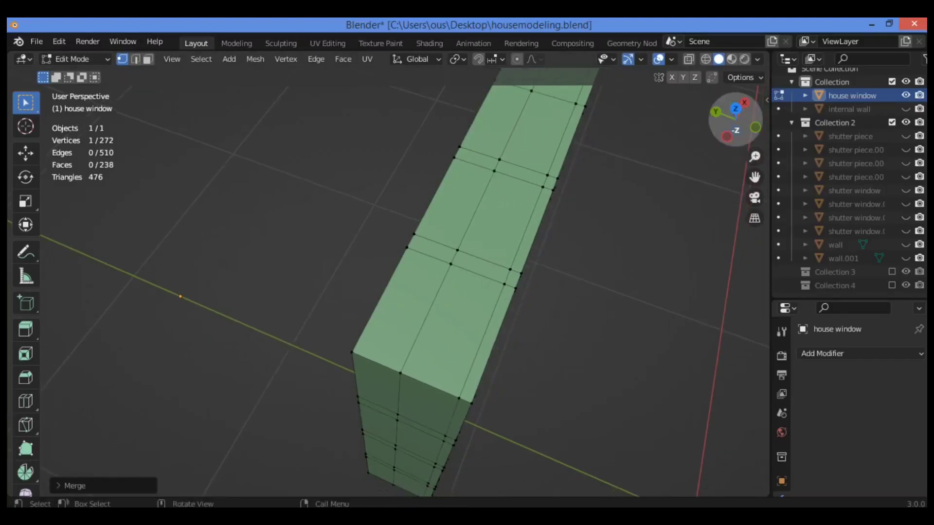
{"action": "left_click_drag", "start_coordinate": [736, 130], "coordinate": [647, 76]}
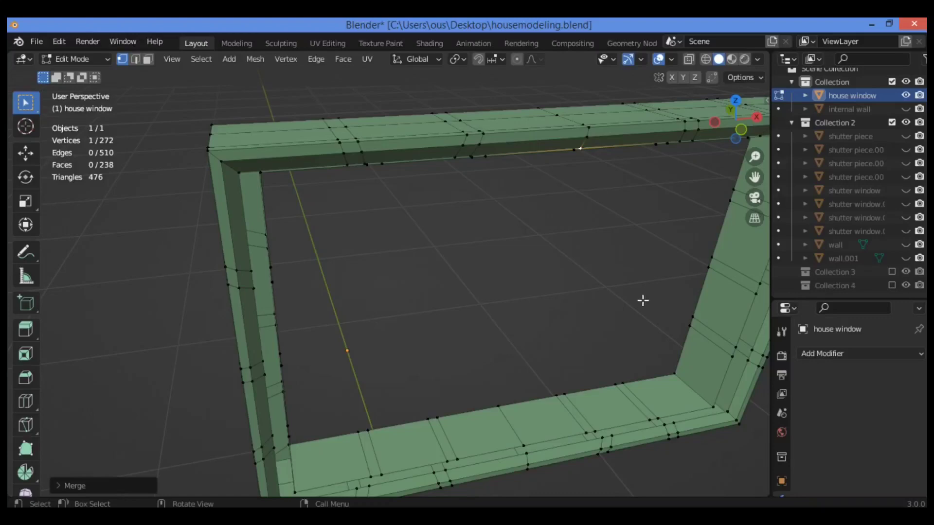
{"action": "left_click_drag", "start_coordinate": [755, 177], "coordinate": [610, 129]}
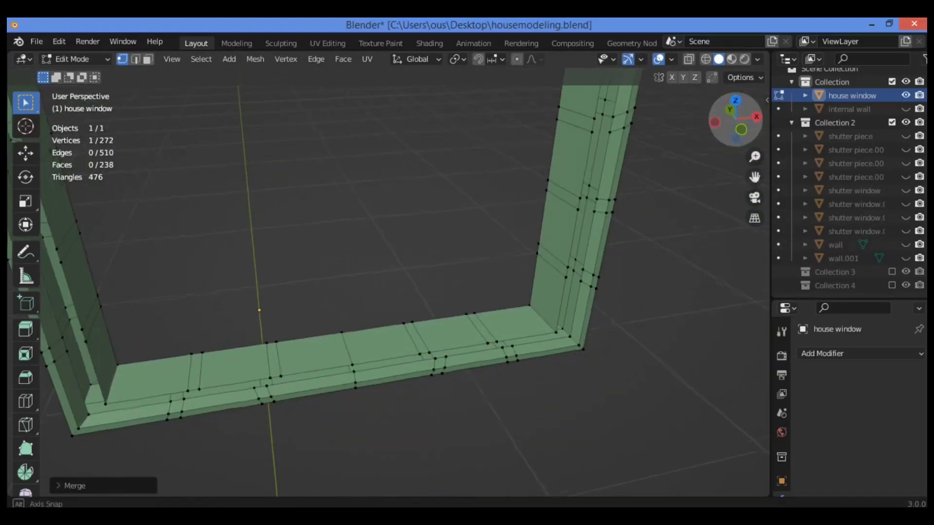
{"action": "left_click_drag", "start_coordinate": [737, 122], "coordinate": [756, 110]}
{"action": "left_click_drag", "start_coordinate": [755, 157], "coordinate": [560, 214]}
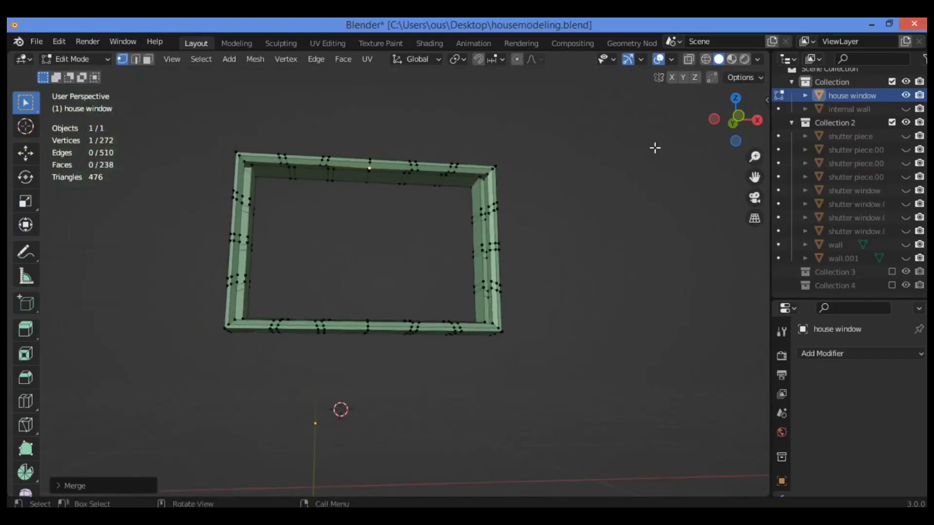
{"action": "left_click_drag", "start_coordinate": [754, 156], "coordinate": [641, 256]}
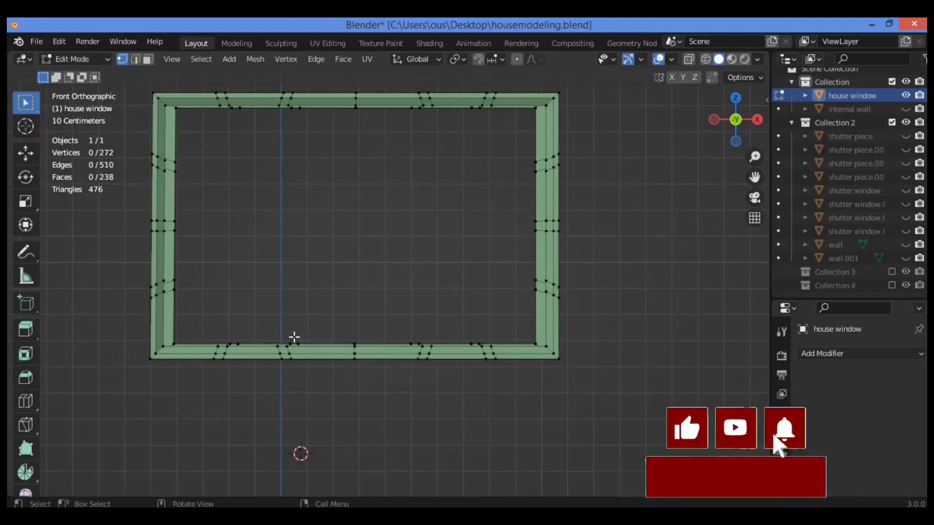
Step: Slide the top and middle vertices of the leftmost slanted pair's right edge line on the bottom beam to straighten it under its inner-edge vertex
{"action": "left_click", "coordinate": [228, 347]}
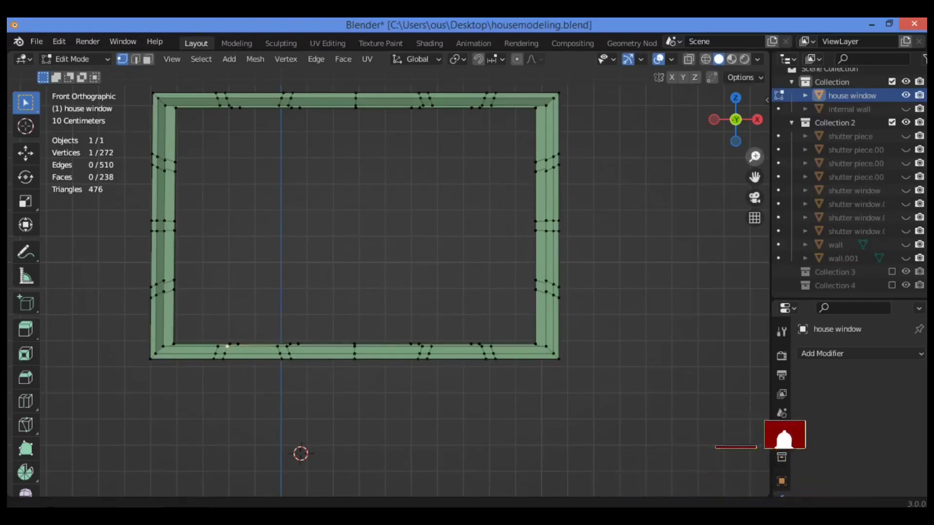
{"action": "left_click_drag", "start_coordinate": [755, 156], "coordinate": [755, 131]}
{"action": "left_click_drag", "start_coordinate": [755, 178], "coordinate": [907, 129]}
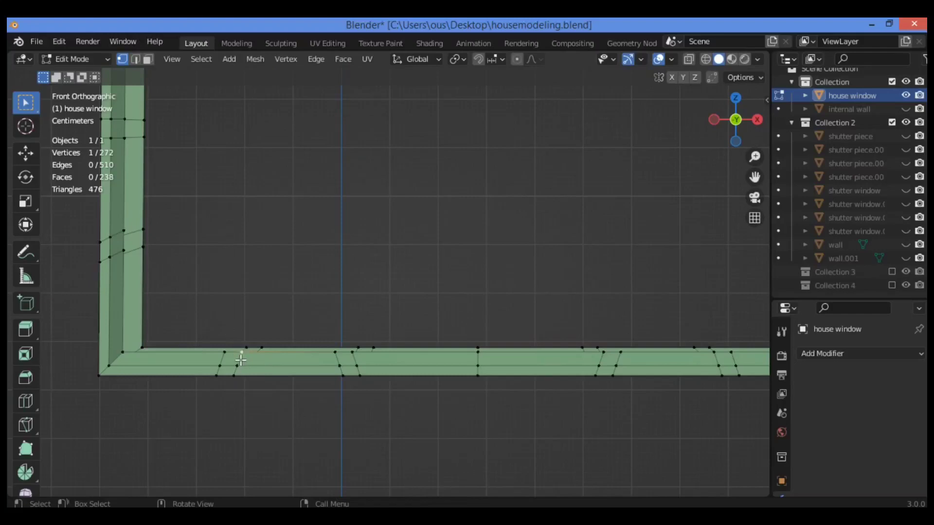
{"action": "key", "text": "shift+v"}
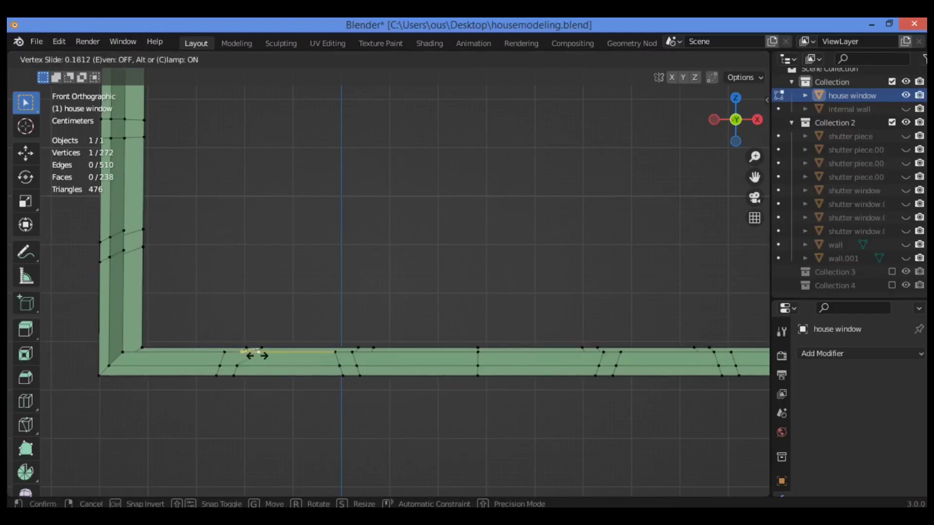
{"action": "left_click", "coordinate": [259, 356]}
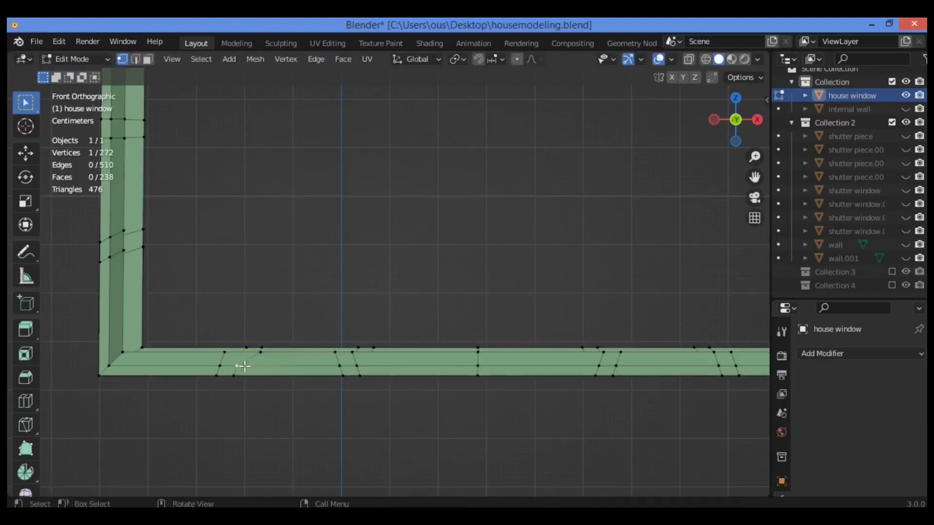
{"action": "key", "text": "shift+v"}
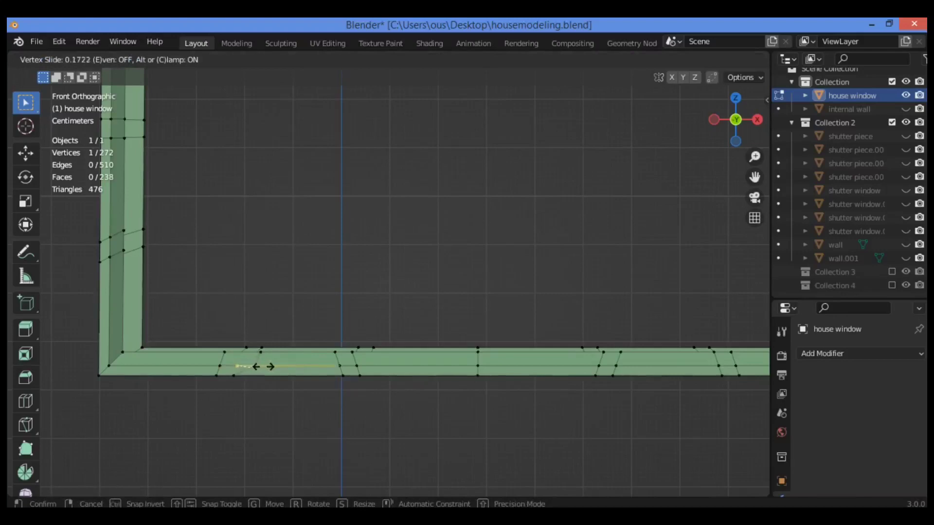
{"action": "left_click", "coordinate": [267, 367]}
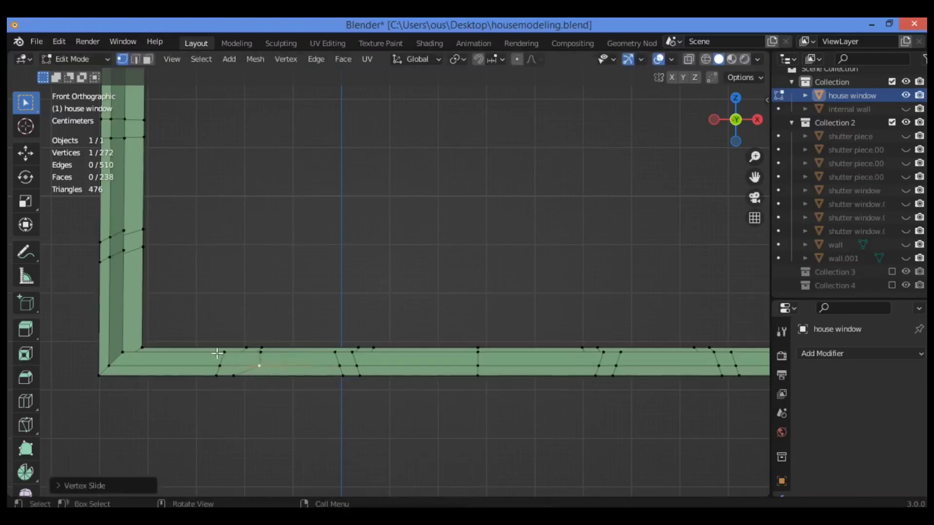
Step: Slide the top and middle vertices of the leftmost pair's left edge line on the bottom beam into line with its inner-edge vertex
{"action": "key", "text": "shift+v"}
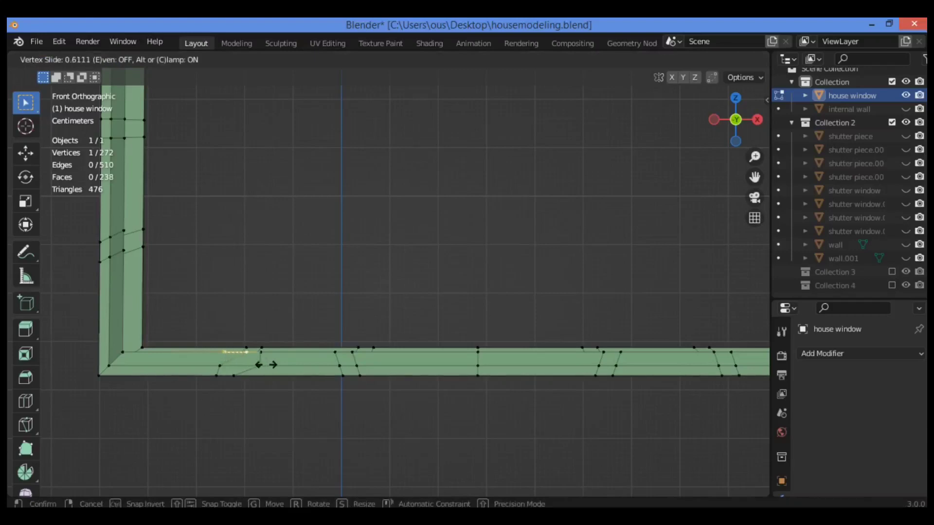
{"action": "right_click", "coordinate": [267, 366]}
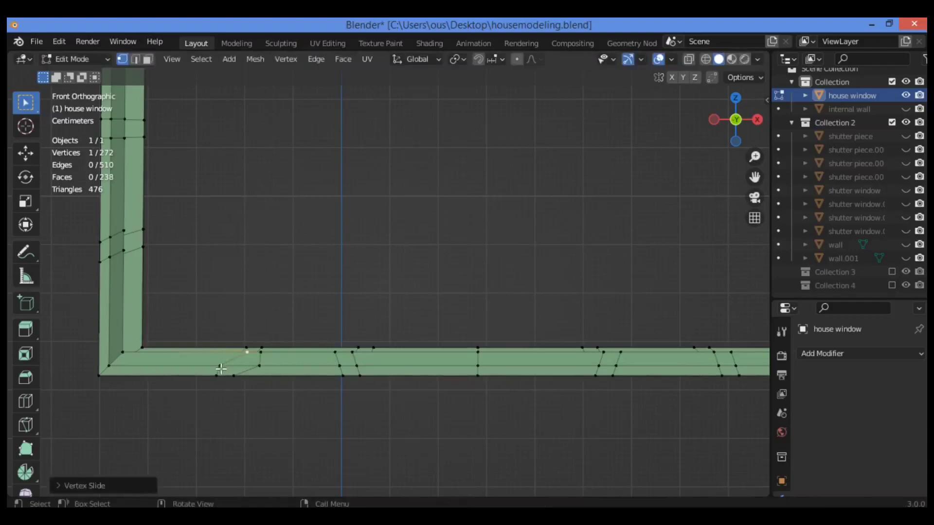
{"action": "key", "text": "shift+v"}
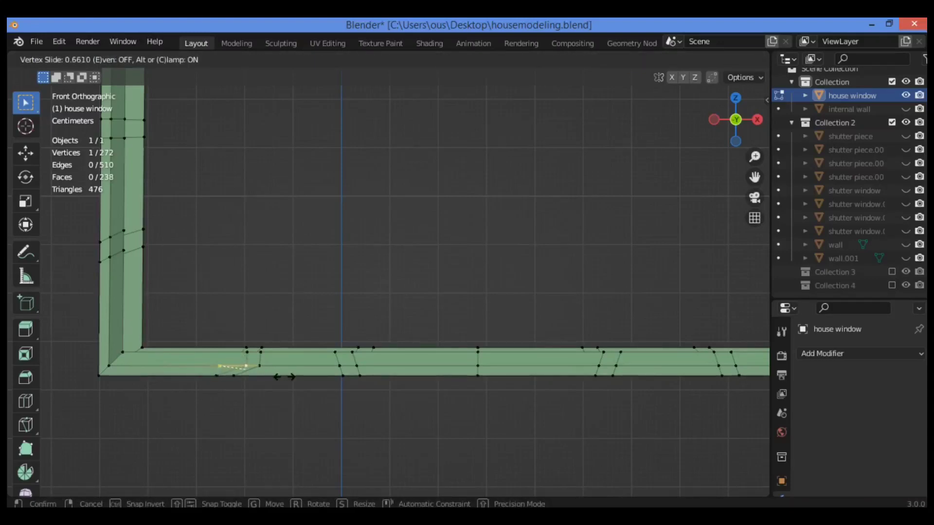
{"action": "left_click", "coordinate": [280, 380]}
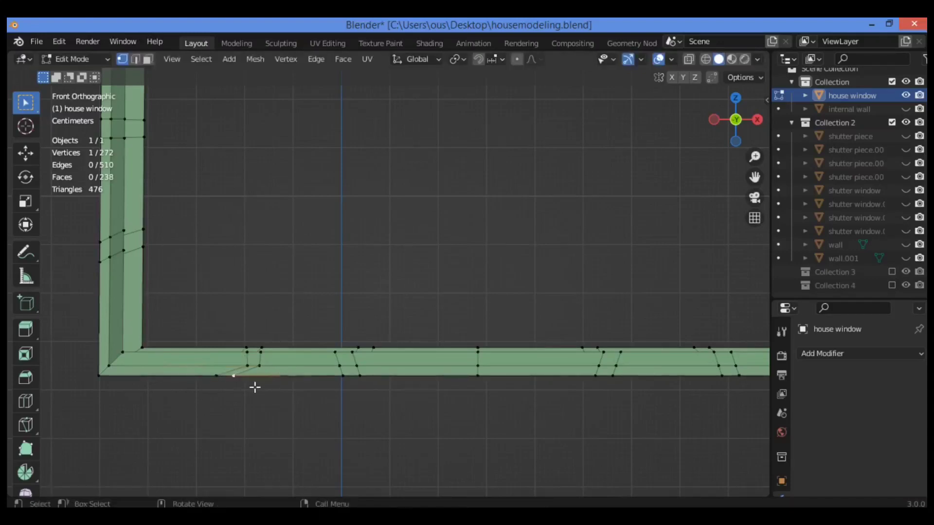
Step: Slide the leftmost pair's two vertices along the bottom beam's lower outer edge until both edge lines run vertically on the front face
{"action": "key", "text": "g"}
{"action": "key", "text": "g"}
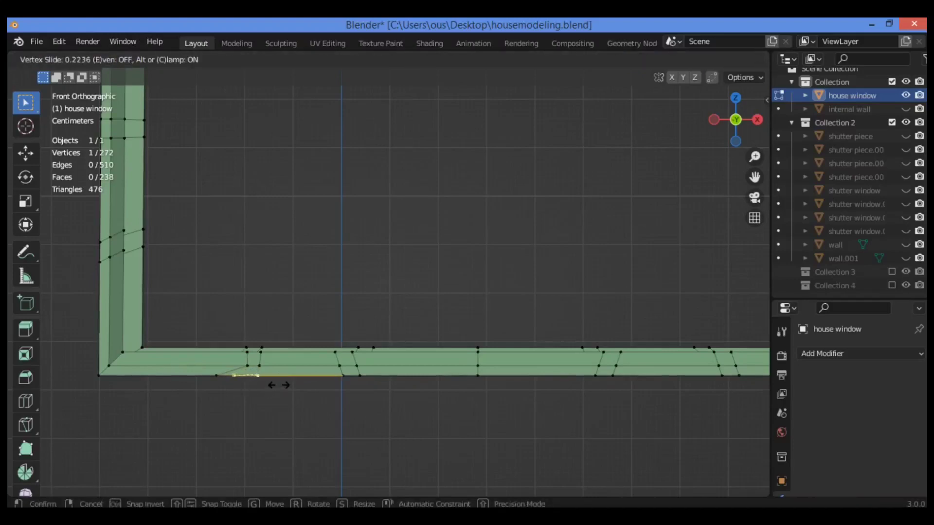
{"action": "left_click", "coordinate": [219, 380]}
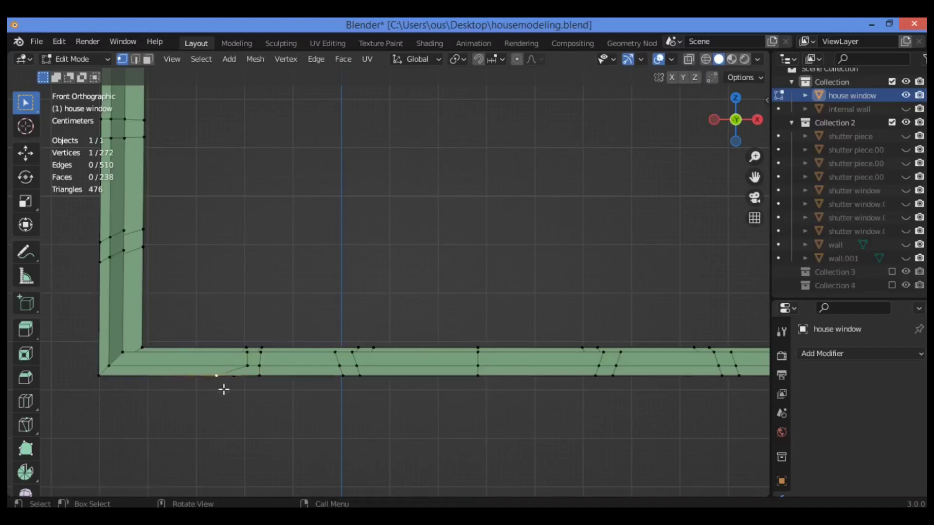
{"action": "key", "text": "shift+v"}
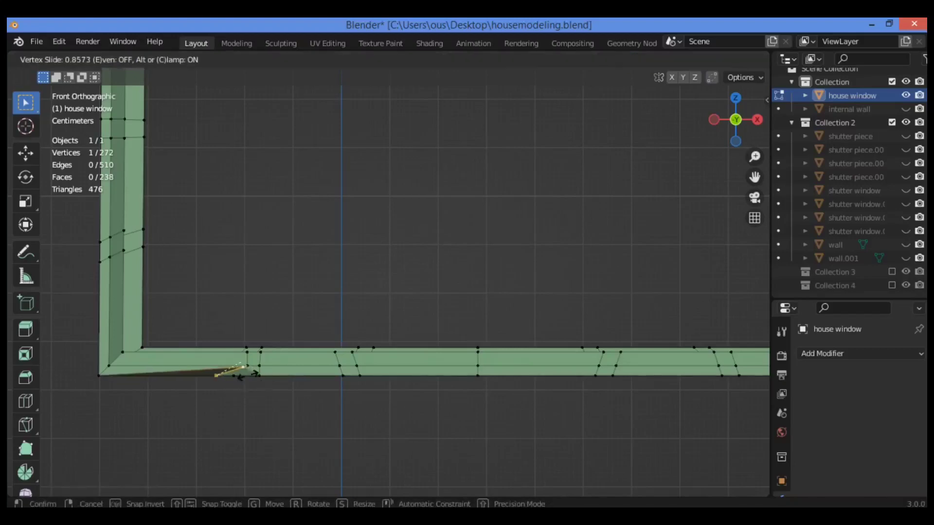
{"action": "left_click", "coordinate": [245, 417]}
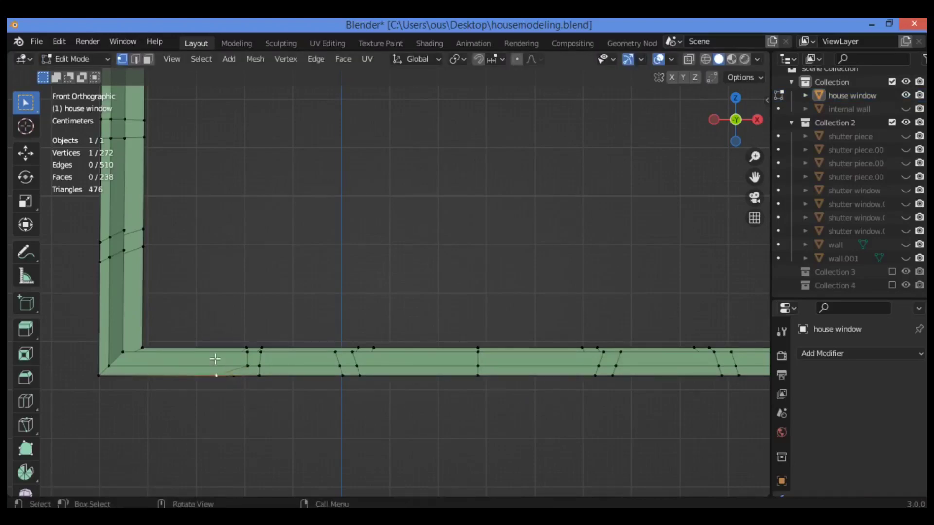
{"action": "left_click", "coordinate": [218, 381]}
{"action": "key", "text": "shift+v"}
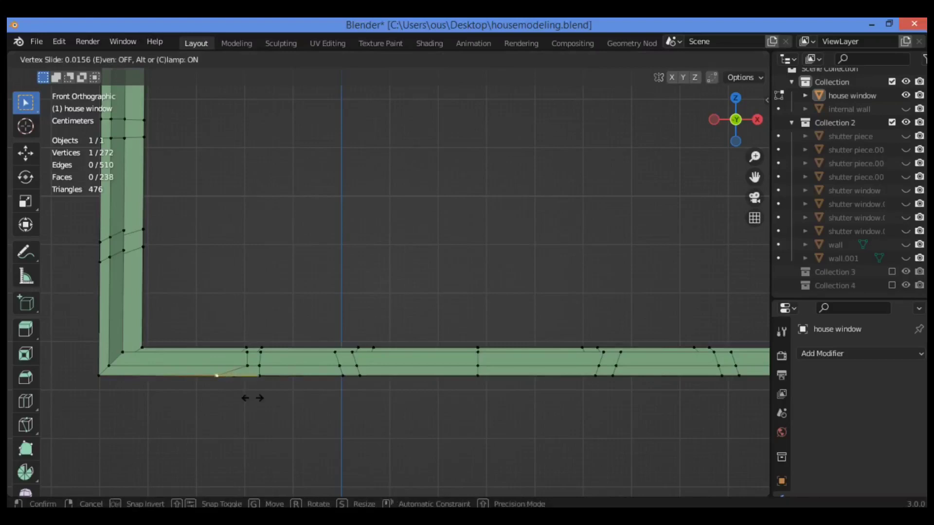
{"action": "left_click", "coordinate": [283, 399]}
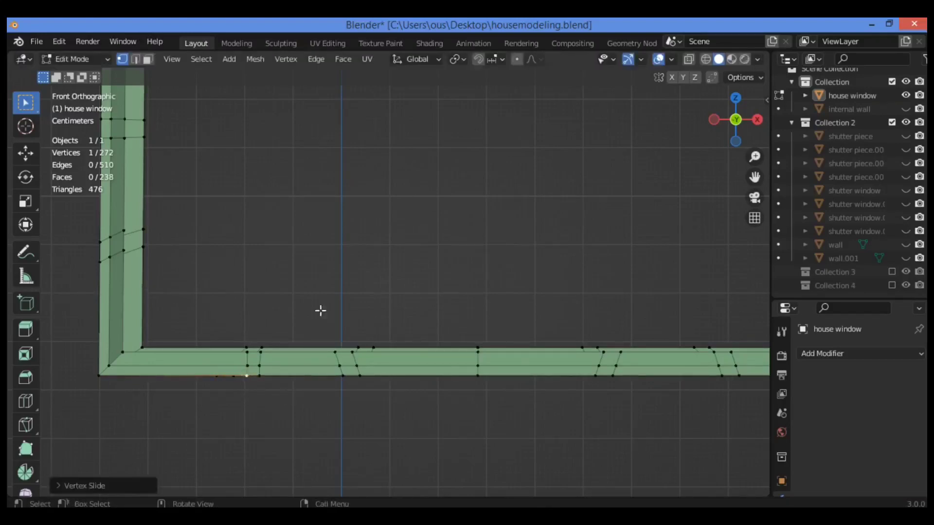
{"action": "left_click", "coordinate": [304, 382]}
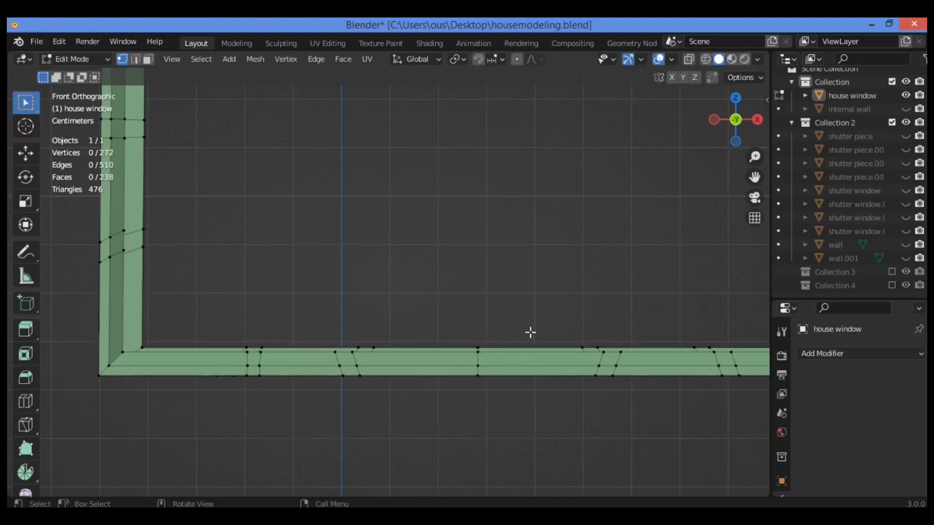
Step: On the bottom beam's underside, slide the two uppermost vertices of the leftmost slanted pair into line with the straightened front edges
{"action": "left_click_drag", "start_coordinate": [726, 128], "coordinate": [719, 173]}
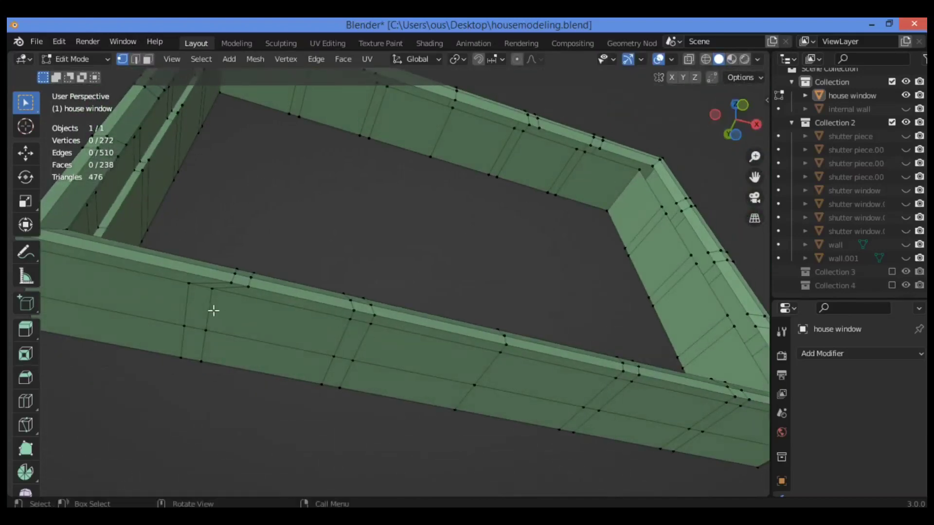
{"action": "left_click", "coordinate": [210, 287]}
{"action": "key", "text": "shift+v"}
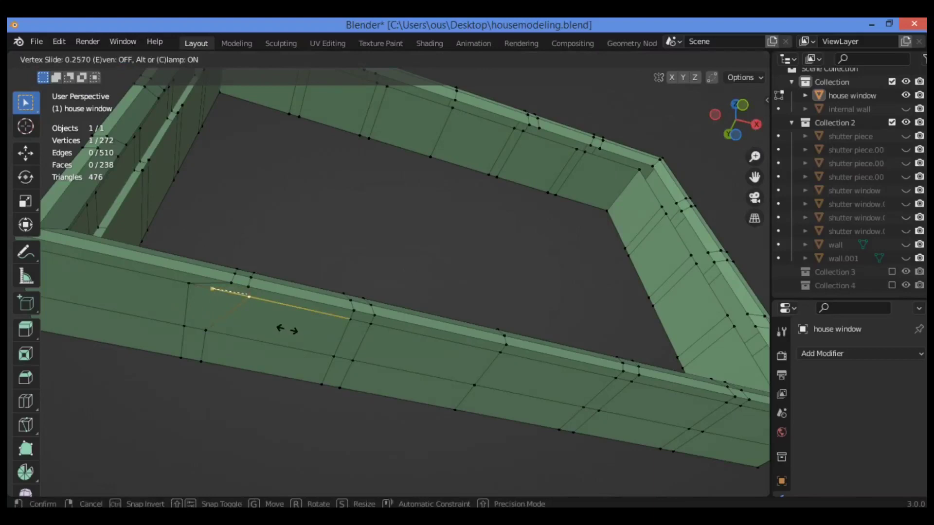
{"action": "key", "text": "Escape"}
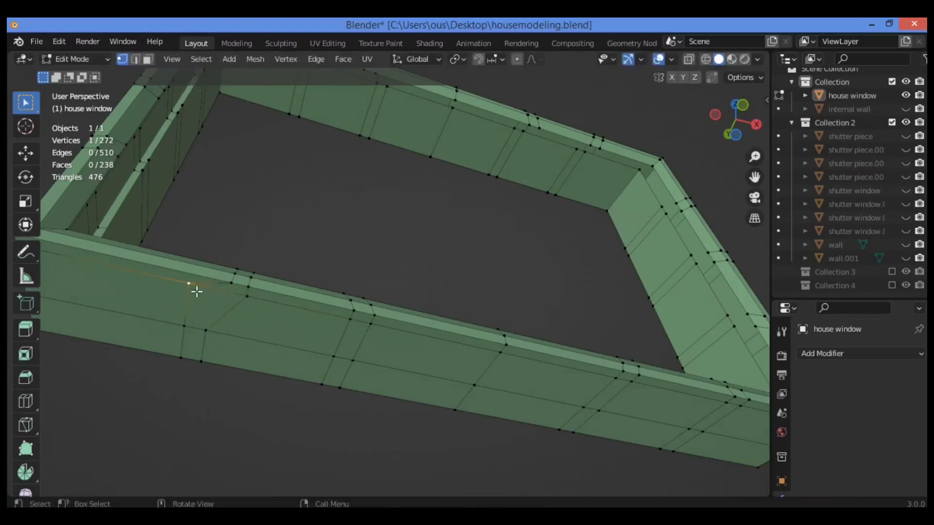
{"action": "key", "text": "shift+v"}
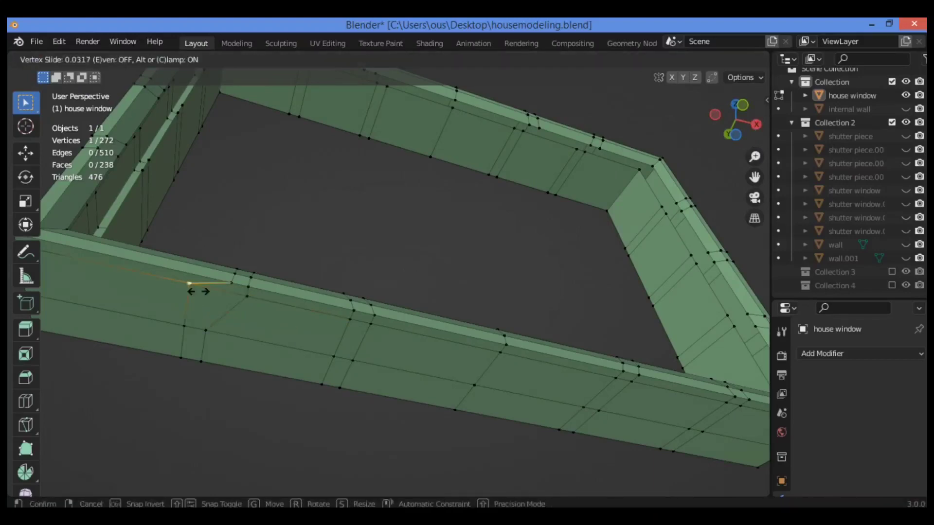
{"action": "left_click", "coordinate": [234, 297]}
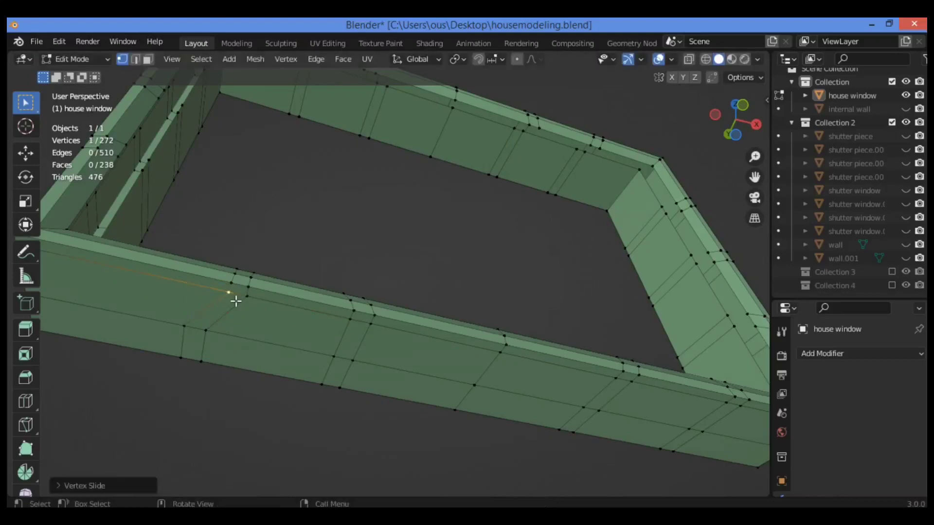
Step: Slide the two middle vertices of the same edge pair on the beam's underside into line with the vertices above them
{"action": "left_click", "coordinate": [206, 330]}
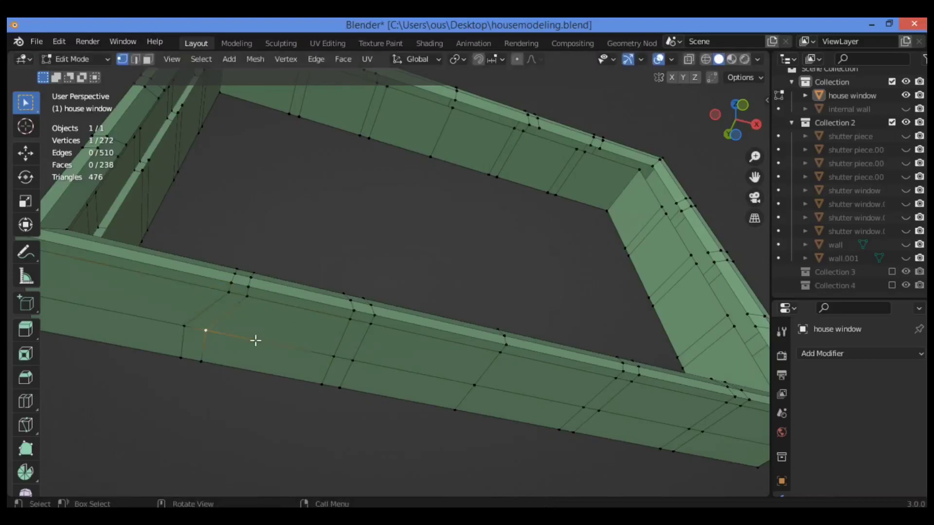
{"action": "key", "text": "shift+v"}
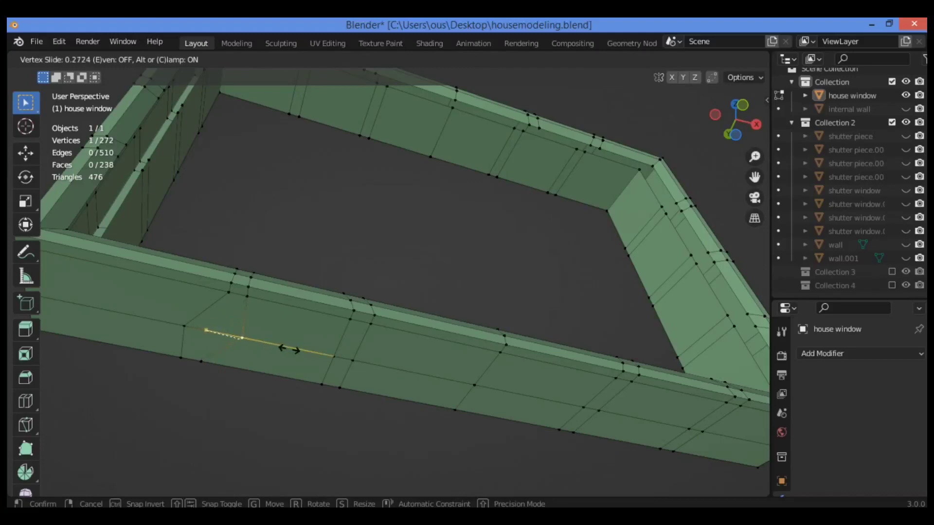
{"action": "left_click", "coordinate": [288, 347]}
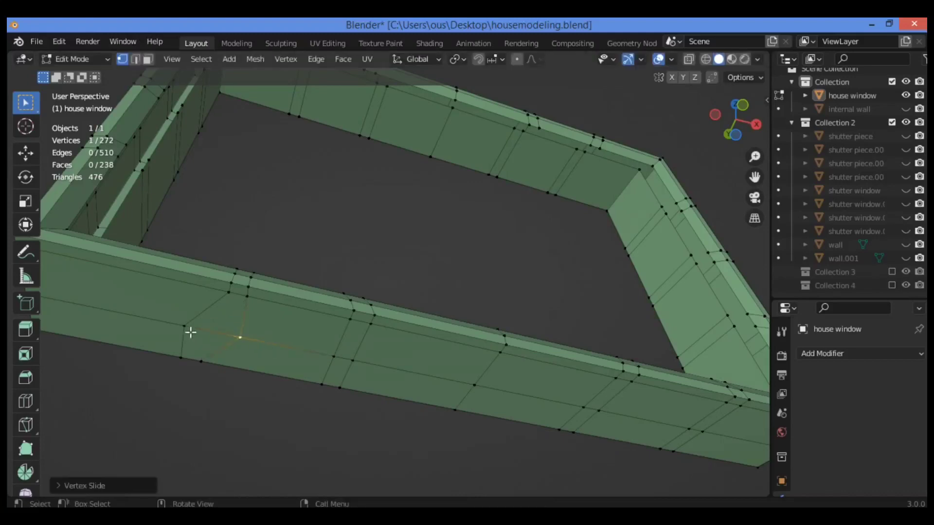
{"action": "left_click", "coordinate": [189, 331]}
{"action": "key", "text": "shift+v"}
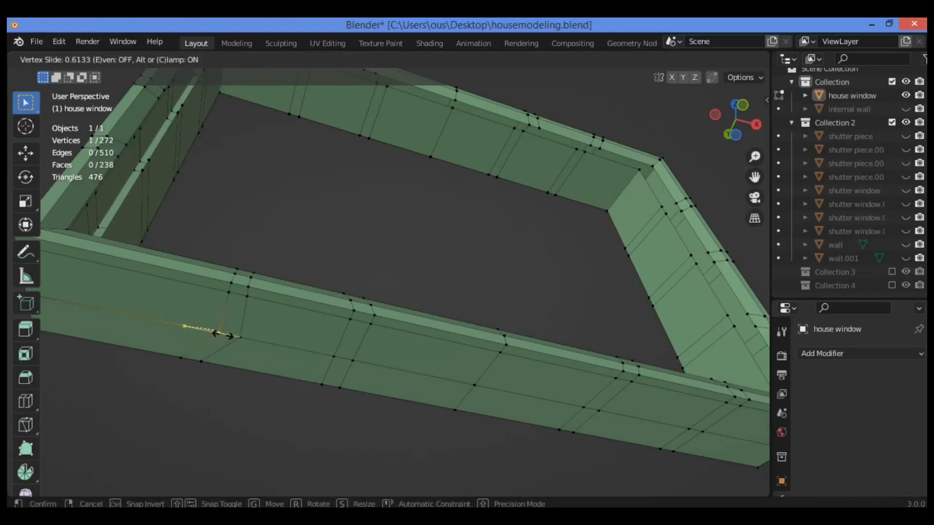
{"action": "left_click", "coordinate": [226, 336]}
Step: Slide the same pair's two vertices on the underside's far edge to finish straightening both edge lines across the beam
{"action": "left_click", "coordinate": [207, 362]}
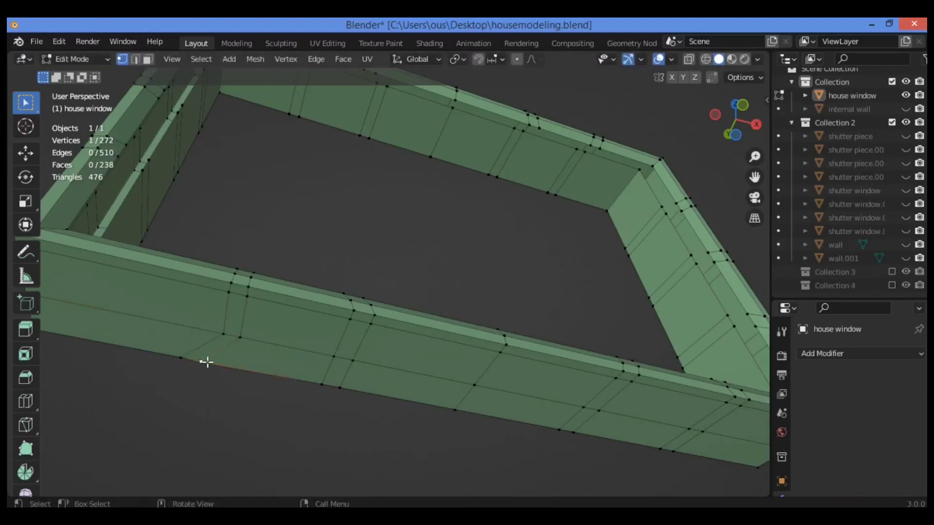
{"action": "key", "text": "shift+v"}
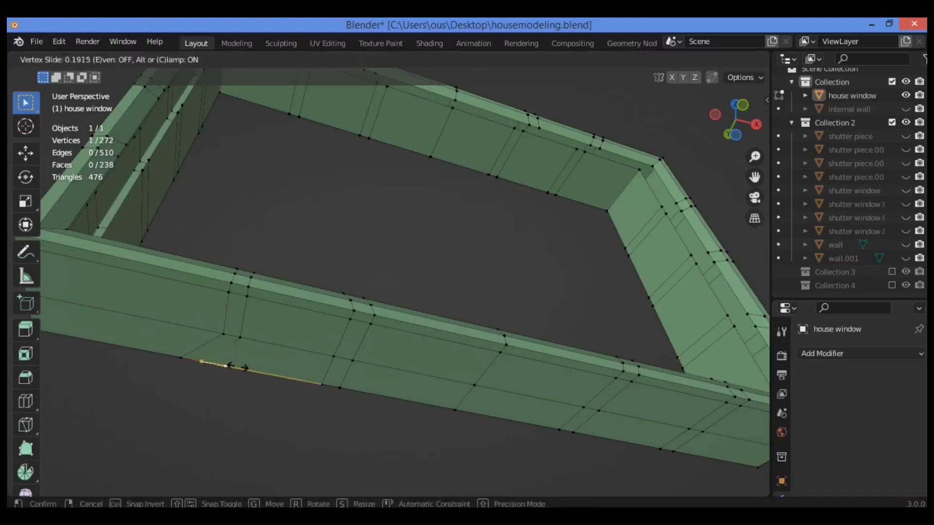
{"action": "left_click", "coordinate": [237, 367]}
{"action": "left_click", "coordinate": [180, 357]}
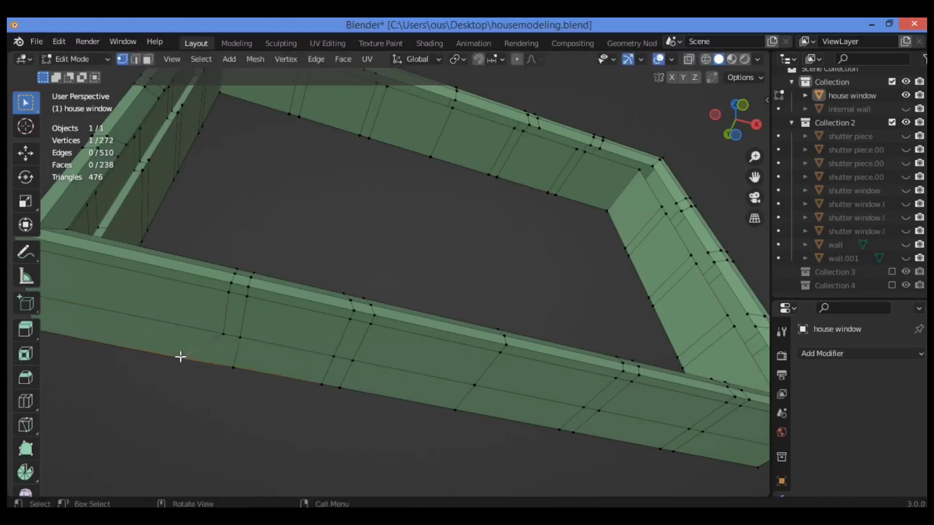
{"action": "key", "text": "g"}
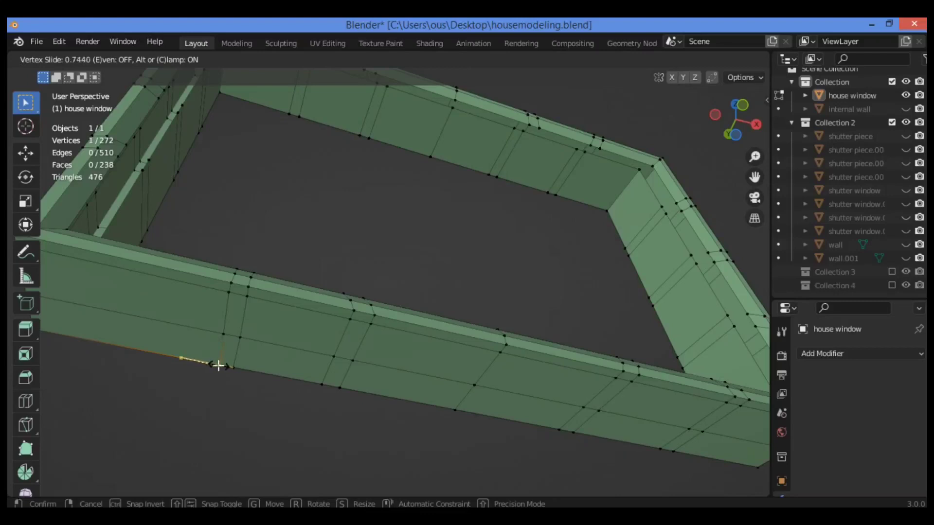
{"action": "left_click", "coordinate": [219, 365]}
Step: In front view, edge-slide the left line of the rightmost slanted pair on the bottom beam inward toward its inner-edge vertex
{"action": "key", "text": "KP_1"}
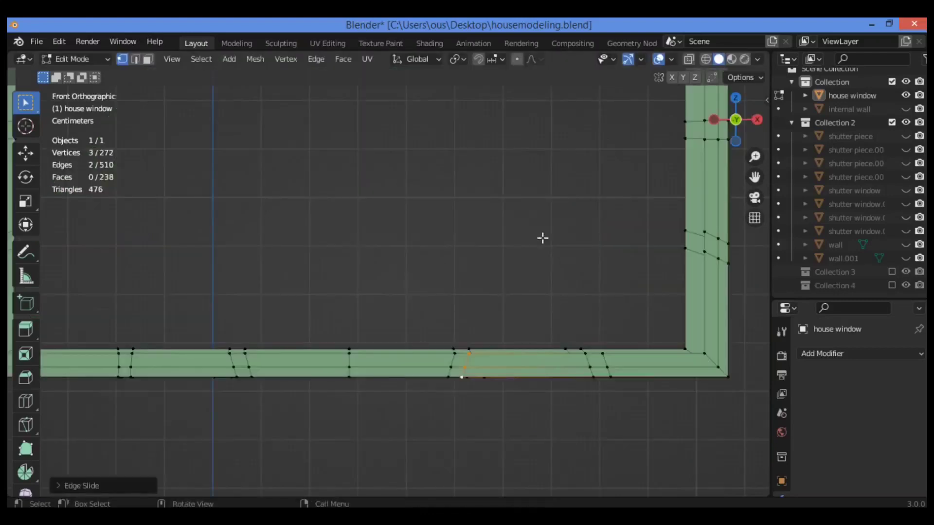
{"action": "left_click", "coordinate": [585, 352]}
{"action": "left_click", "coordinate": [592, 368], "text": "shift"}
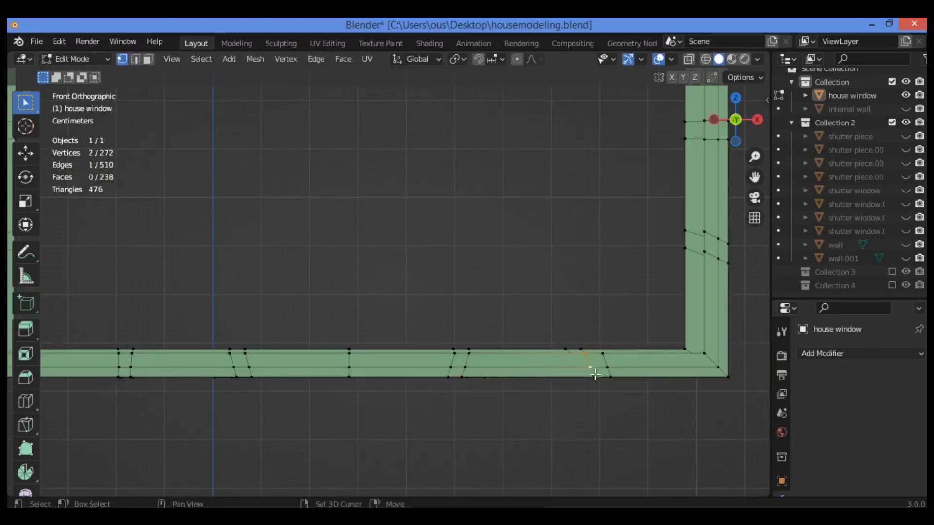
{"action": "left_click", "coordinate": [593, 377], "text": "shift"}
{"action": "key", "text": "g"}
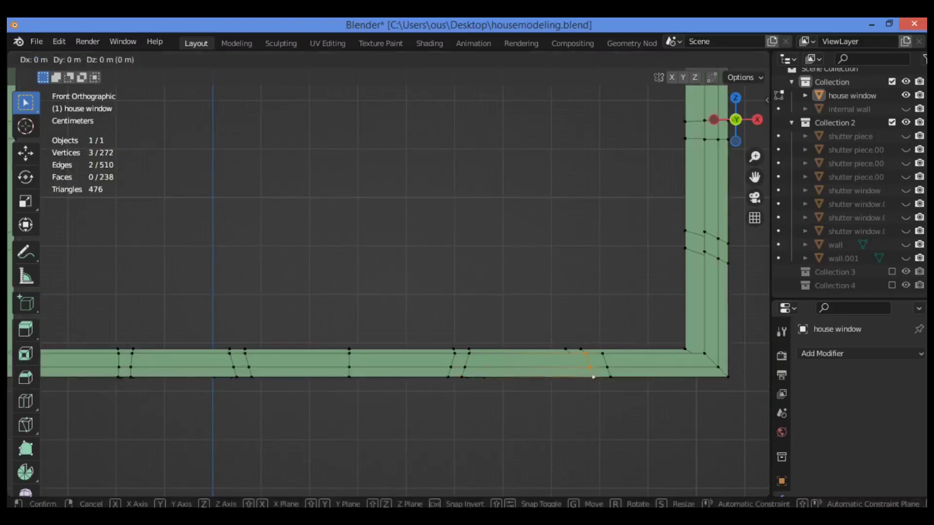
{"action": "key", "text": "g"}
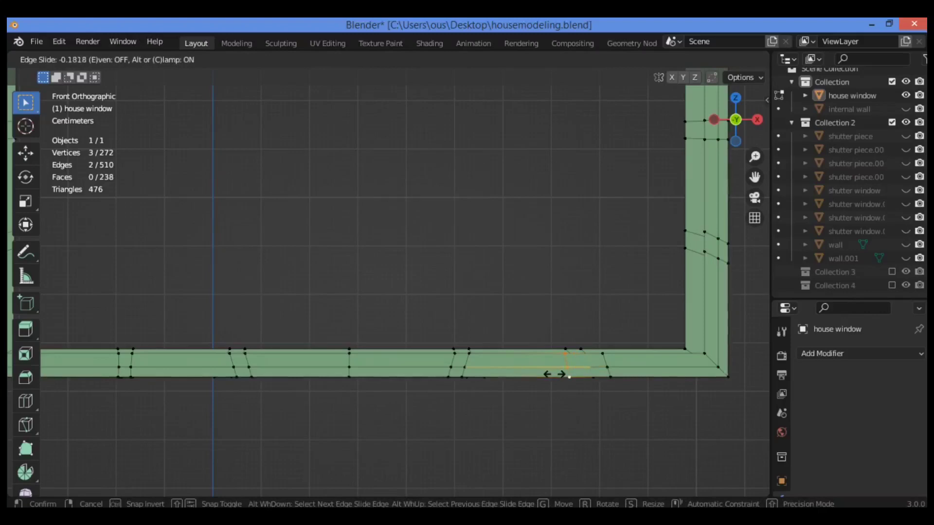
{"action": "left_click", "coordinate": [554, 374]}
Step: Edge-slide the right line of the rightmost slanted pair on the bottom beam inward toward its inner-edge vertex
{"action": "left_click", "coordinate": [604, 354]}
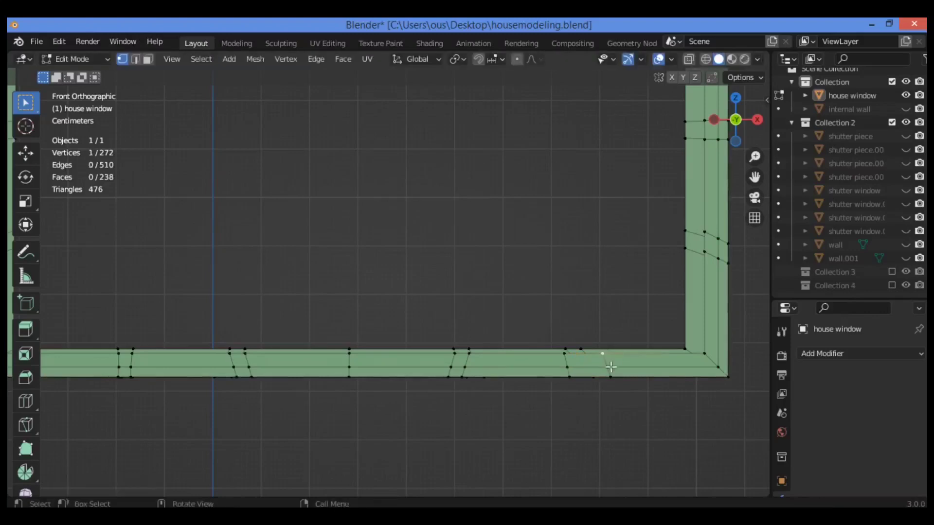
{"action": "left_click", "coordinate": [610, 377], "text": "ctrl"}
{"action": "key", "text": "g"}
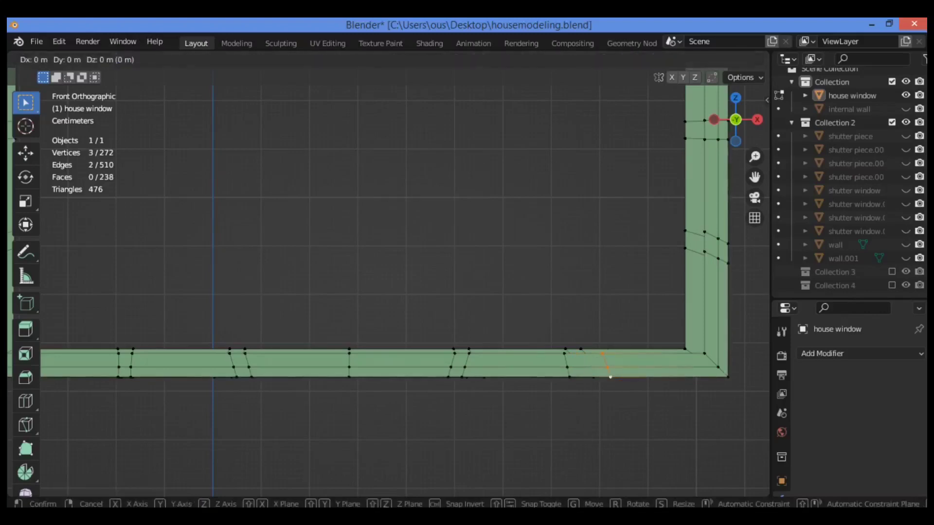
{"action": "key", "text": "g"}
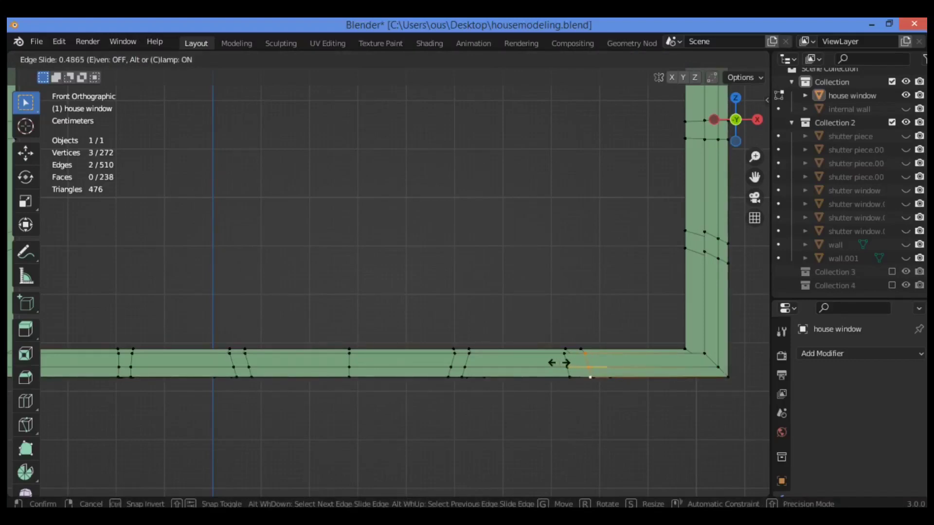
{"action": "left_click", "coordinate": [557, 361]}
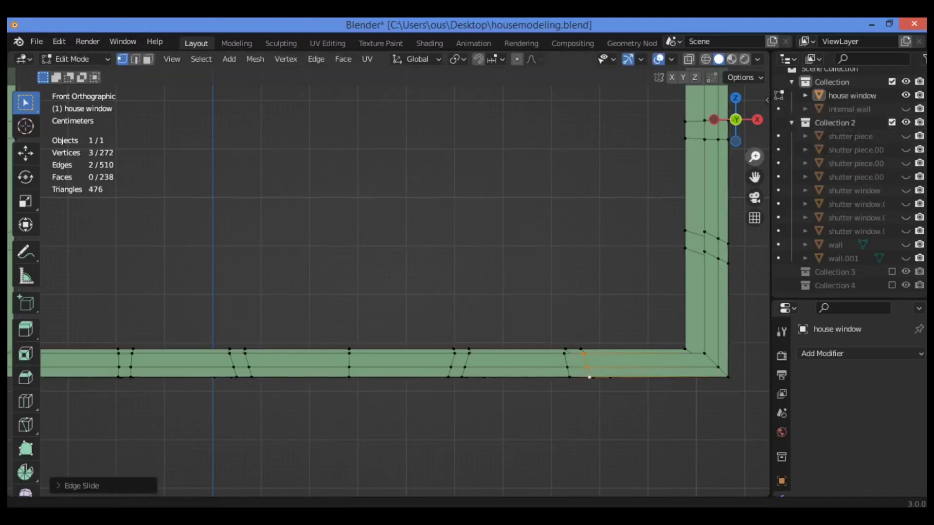
Step: Fill the long gap on the bottom beam between the far inner corner and the nearest edge line with a face
{"action": "scroll", "coordinate": [742, 127], "scroll_direction": "down", "scroll_amount": 5}
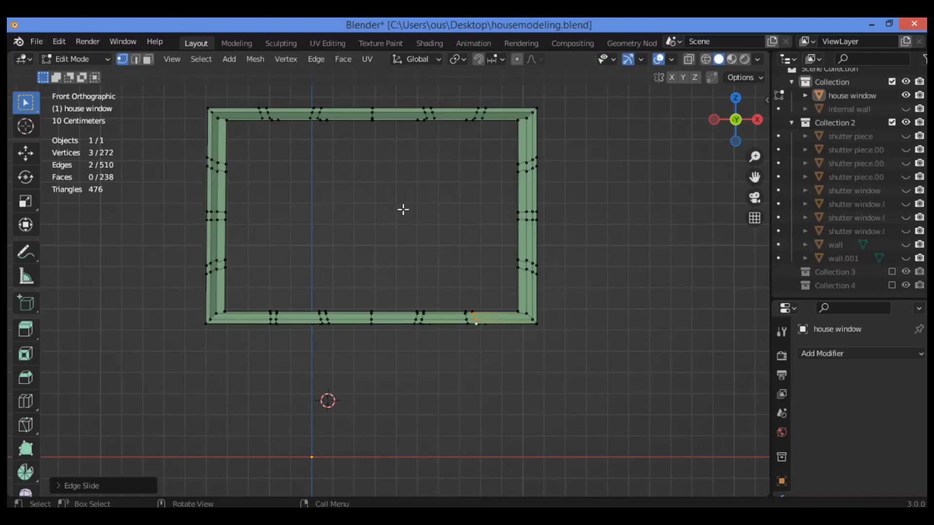
{"action": "left_click_drag", "start_coordinate": [736, 122], "coordinate": [764, 146]}
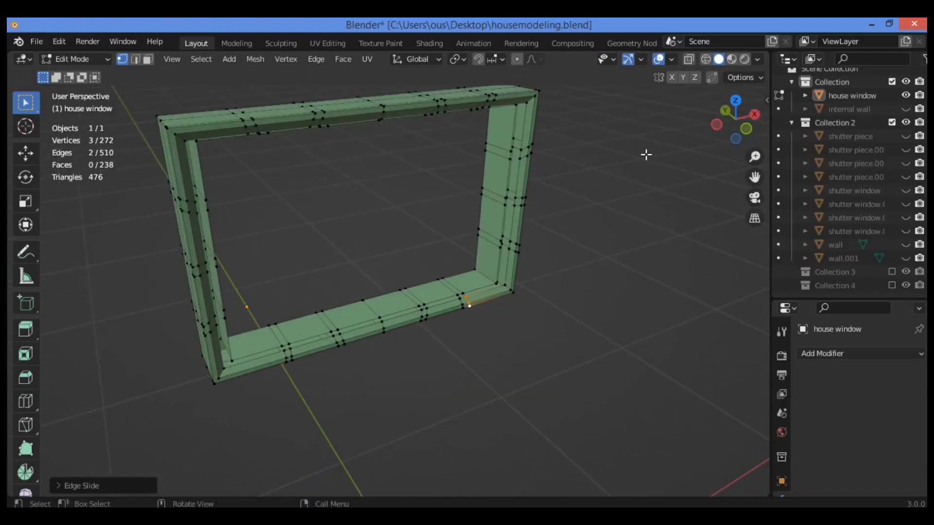
{"action": "left_click", "coordinate": [599, 275]}
{"action": "scroll", "coordinate": [599, 275], "scroll_direction": "up", "scroll_amount": 4}
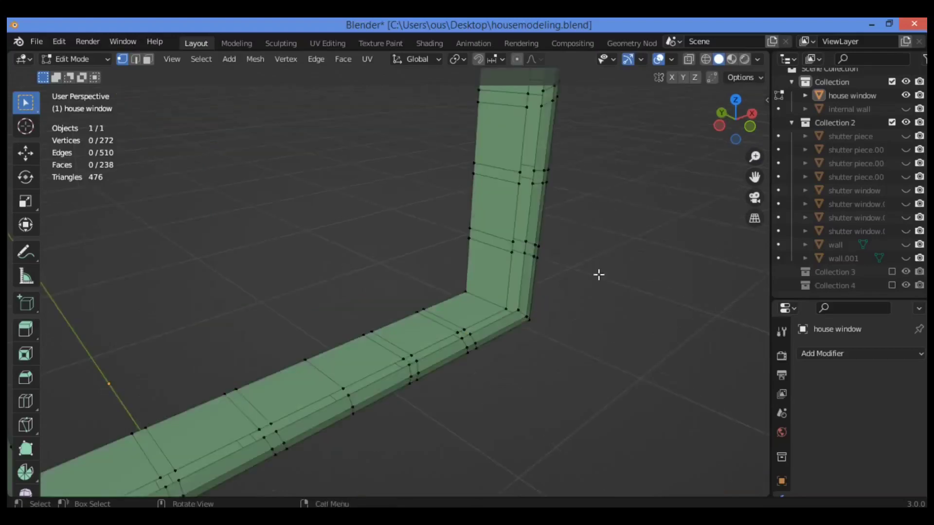
{"action": "left_click", "coordinate": [505, 309]}
{"action": "left_click", "coordinate": [518, 310], "text": "shift"}
{"action": "left_click", "coordinate": [464, 329], "text": "shift"}
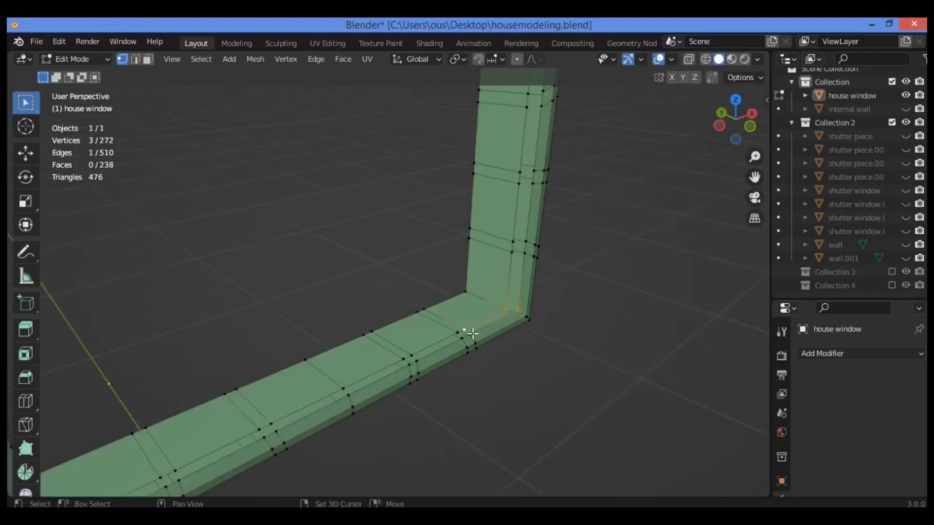
{"action": "left_click", "coordinate": [470, 334], "text": "shift"}
{"action": "key", "text": "f"}
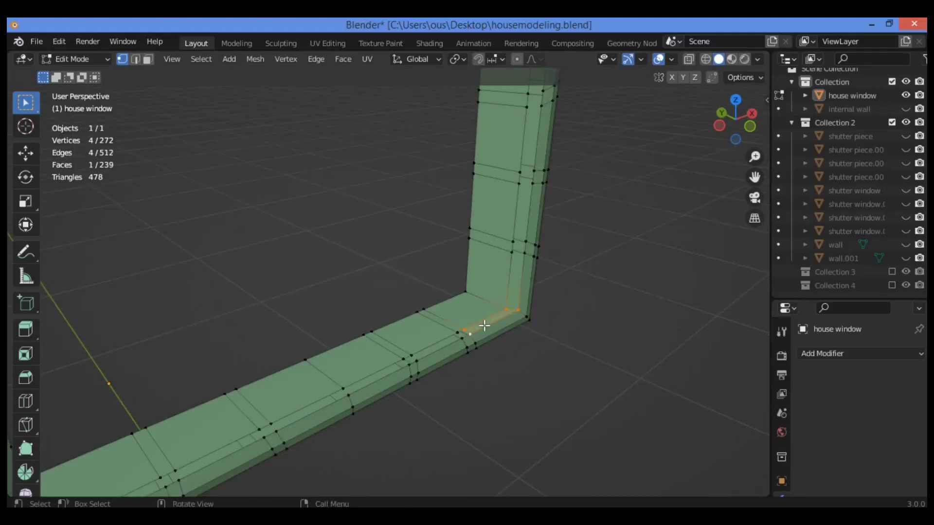
Step: Fill the adjoining narrow gap between the two nearest edge lines on the bottom beam with a face
{"action": "left_click", "coordinate": [459, 331]}
{"action": "left_click", "coordinate": [468, 331], "text": "shift"}
{"action": "key", "text": "f"}
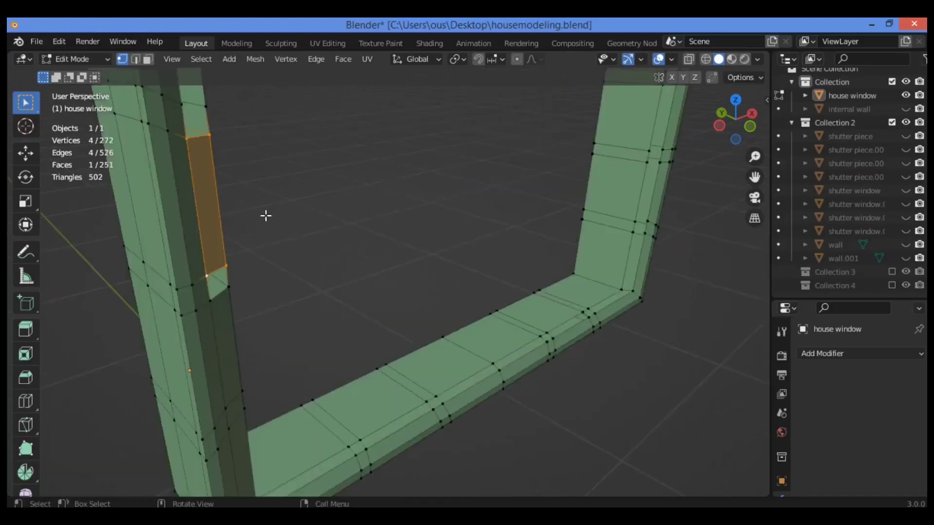
Step: Fill the remaining gaps along the left post's inner side with faces, from its middle edge pair up to the top corner
{"action": "left_click_drag", "start_coordinate": [236, 259], "coordinate": [206, 311]}
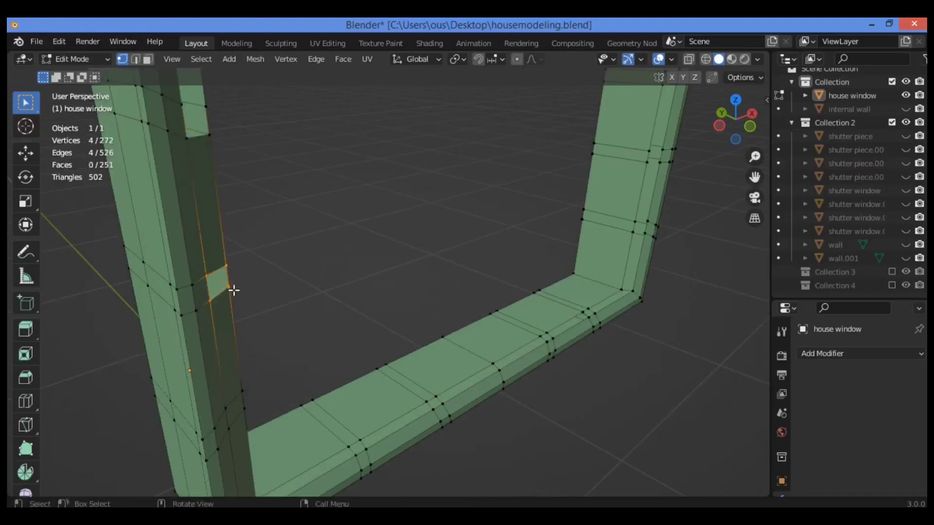
{"action": "key", "text": "f"}
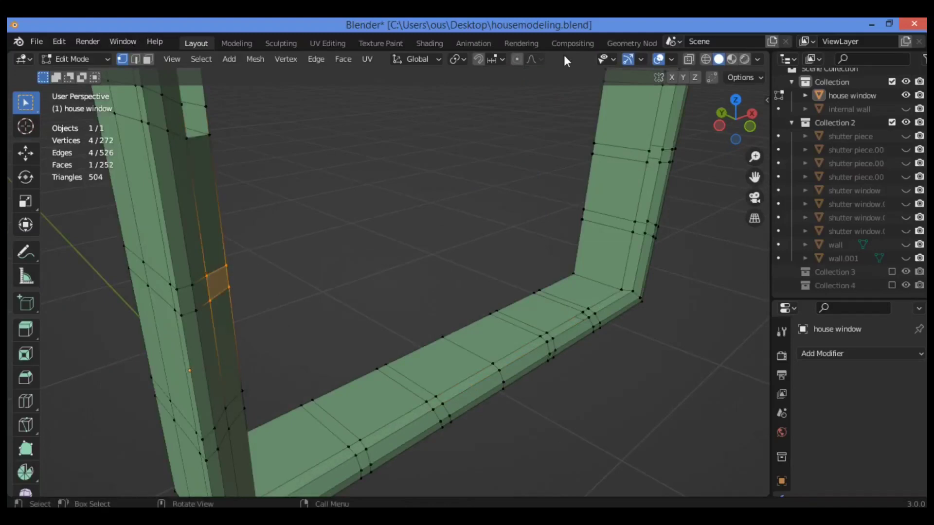
{"action": "left_click_drag", "start_coordinate": [754, 177], "coordinate": [631, 159]}
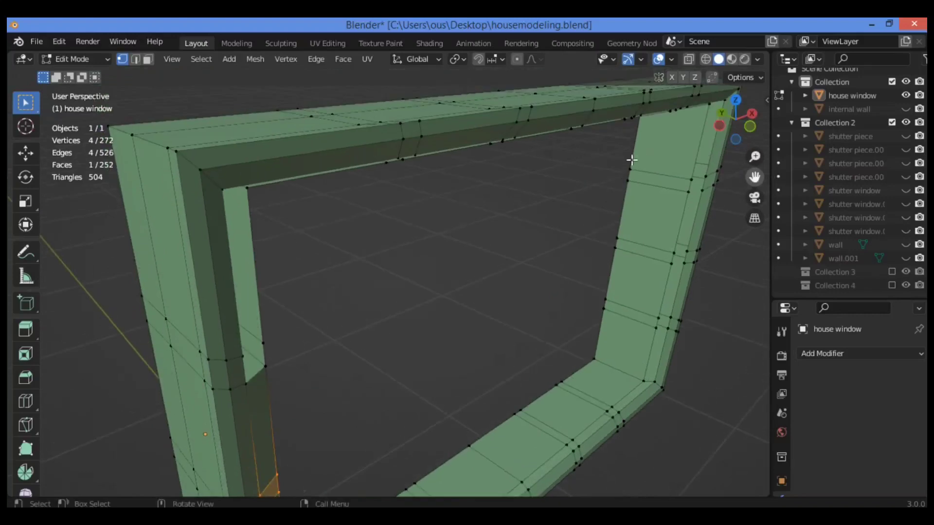
{"action": "left_click", "coordinate": [223, 190]}
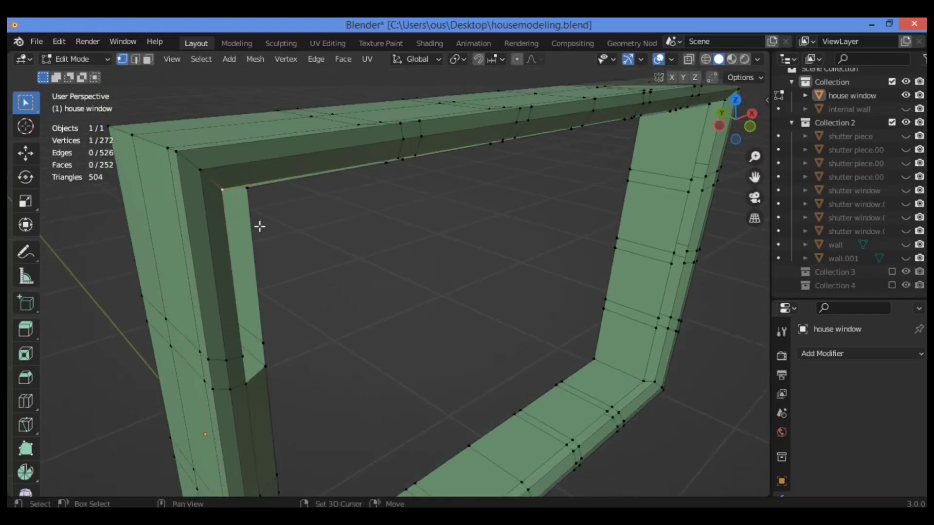
{"action": "left_click", "coordinate": [264, 344], "text": "shift"}
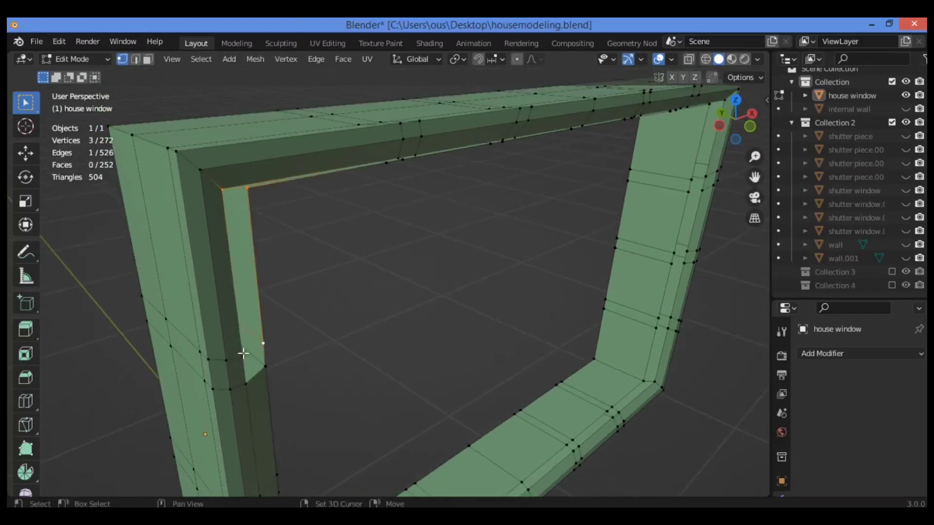
{"action": "left_click", "coordinate": [243, 356], "text": "shift"}
{"action": "key", "text": "f"}
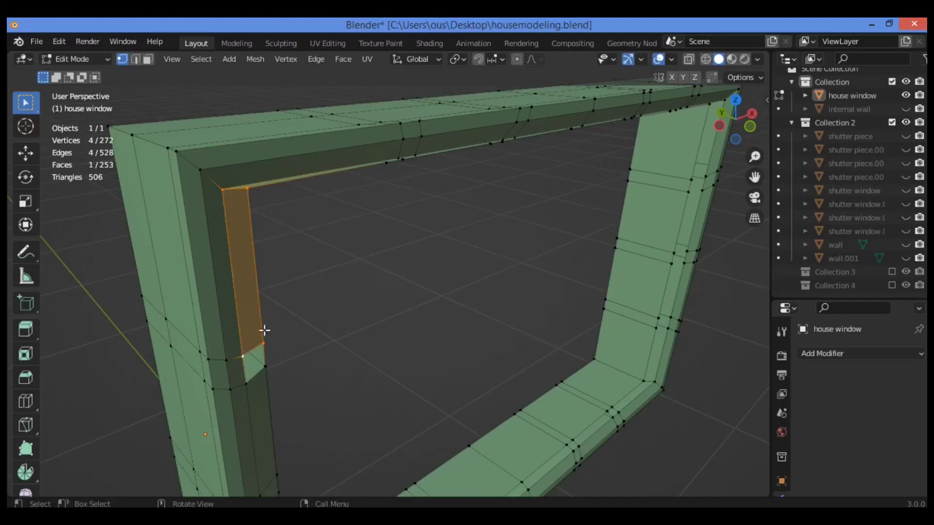
{"action": "left_click_drag", "start_coordinate": [264, 330], "coordinate": [243, 389]}
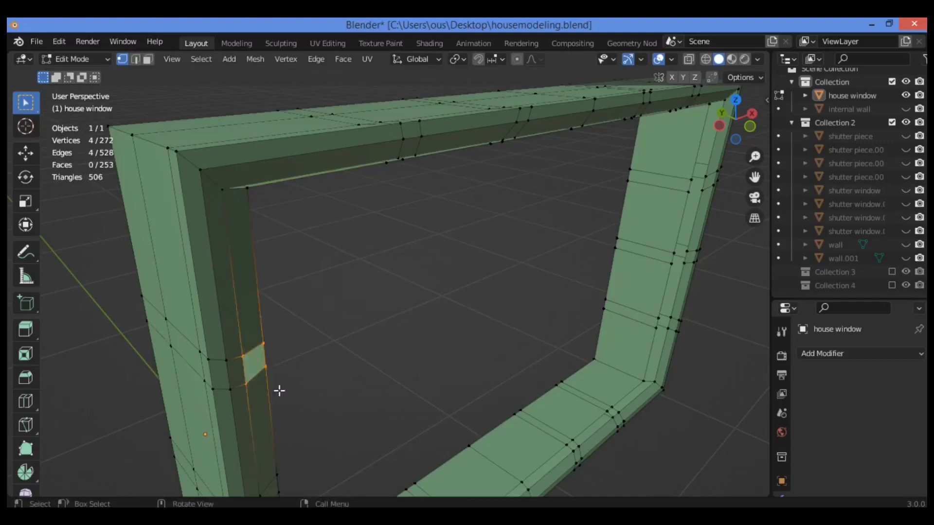
{"action": "key", "text": "f"}
{"action": "key", "text": "alt+a"}
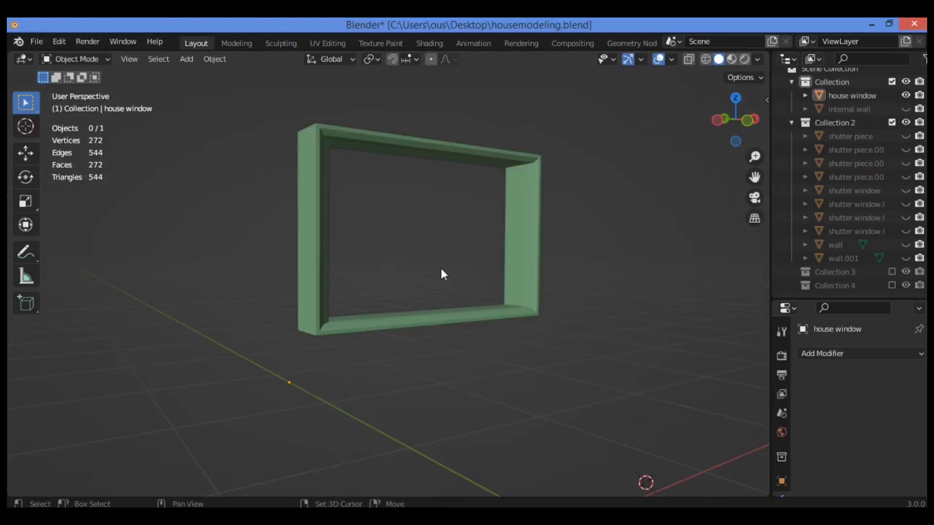
Step: Add a mesh plane to the scene and hide the house window object
{"action": "key", "text": "shift+a"}
{"action": "mouse_move", "coordinate": [204, 220]}
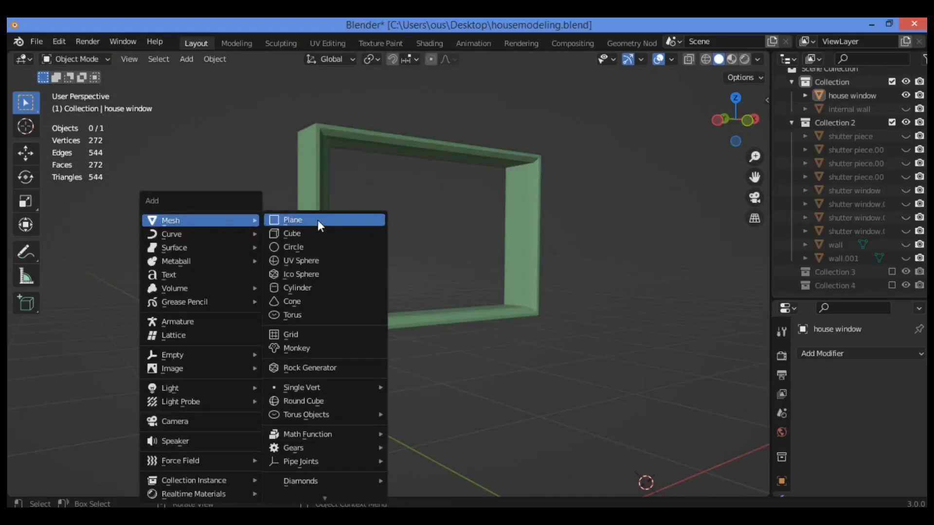
{"action": "left_click", "coordinate": [320, 225]}
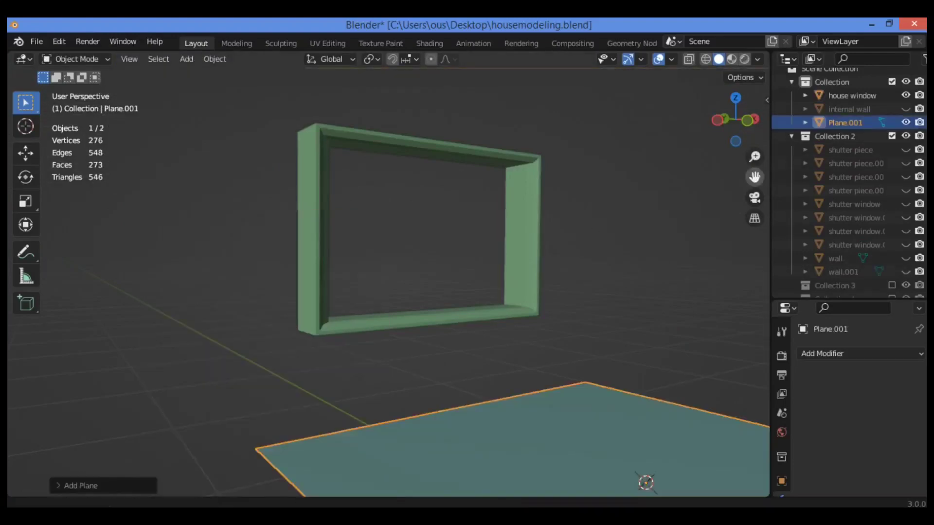
{"action": "left_click_drag", "start_coordinate": [755, 177], "coordinate": [665, 111]}
{"action": "left_click", "coordinate": [470, 166]}
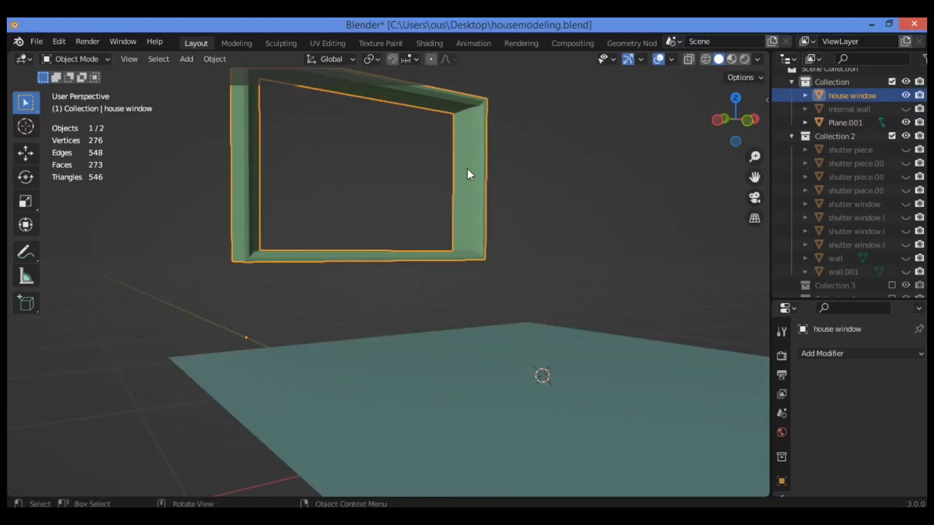
{"action": "key", "text": "h"}
Step: In Edit Mode, rotate the new plane's geometry 90° about the global Y axis so it stands upright
{"action": "left_click_drag", "start_coordinate": [758, 157], "coordinate": [755, 197]}
{"action": "left_click_drag", "start_coordinate": [735, 120], "coordinate": [688, 200]}
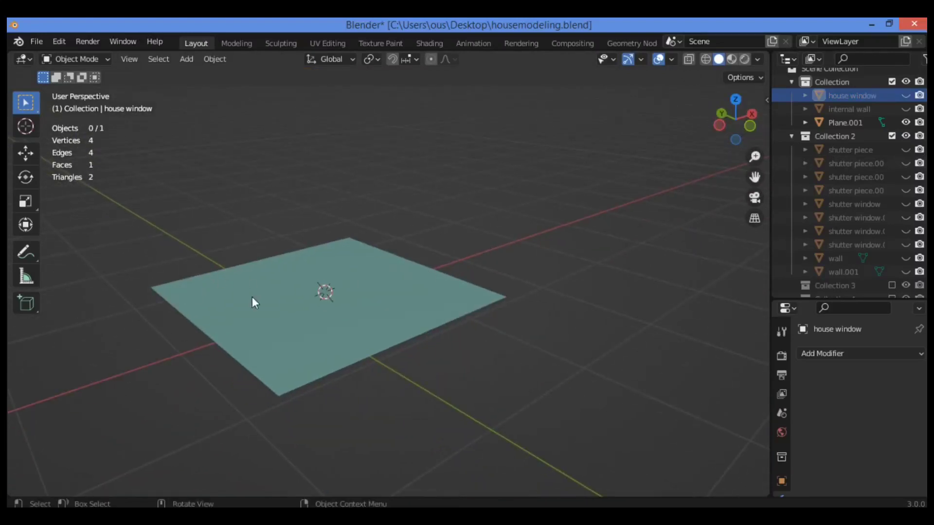
{"action": "left_click", "coordinate": [277, 297]}
{"action": "key", "text": "Tab"}
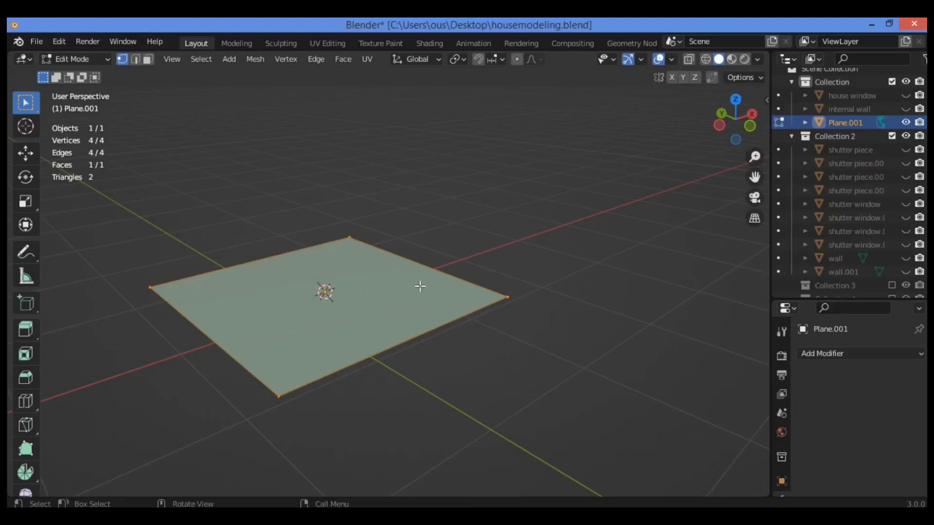
{"action": "key", "text": "r"}
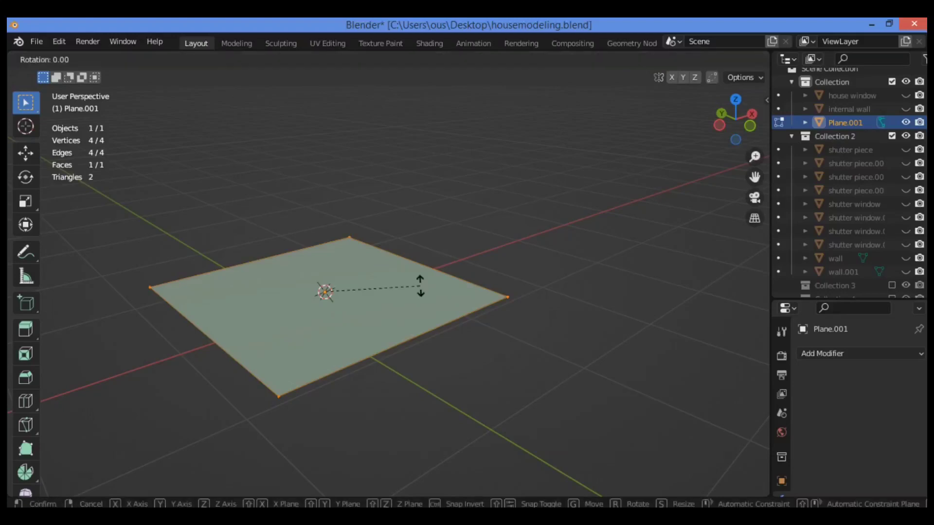
{"action": "type", "text": "y"}
{"action": "type", "text": "90"}
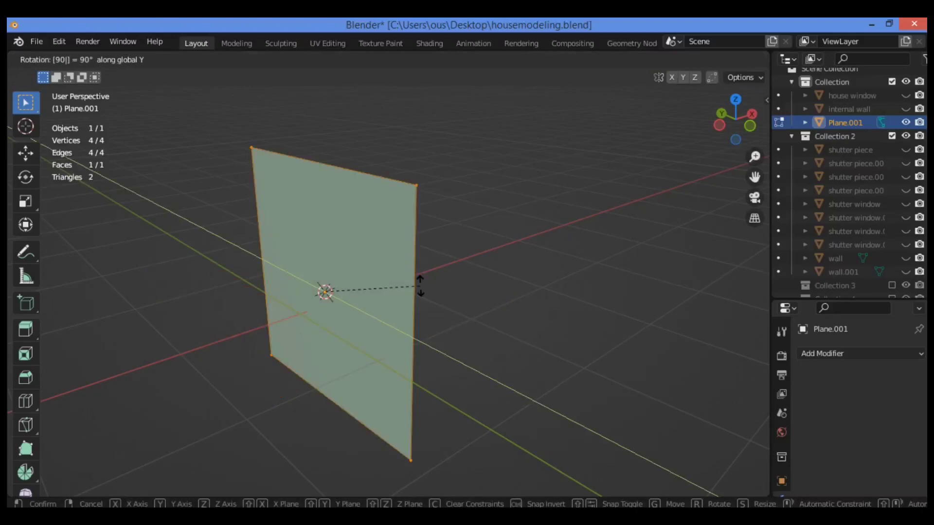
{"action": "key", "text": "Return"}
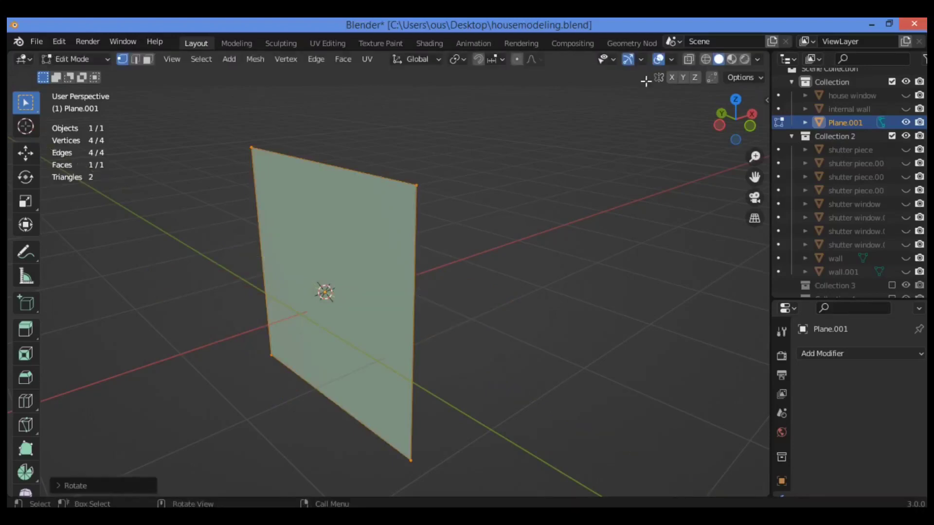
Step: Scale the upright plane along global Y to about two-thirds of its width
{"action": "mouse_move", "coordinate": [740, 130]}
{"action": "left_mouse_down"}
{"action": "mouse_move", "coordinate": [732, 133]}
{"action": "mouse_move", "coordinate": [745, 126]}
{"action": "left_mouse_up"}
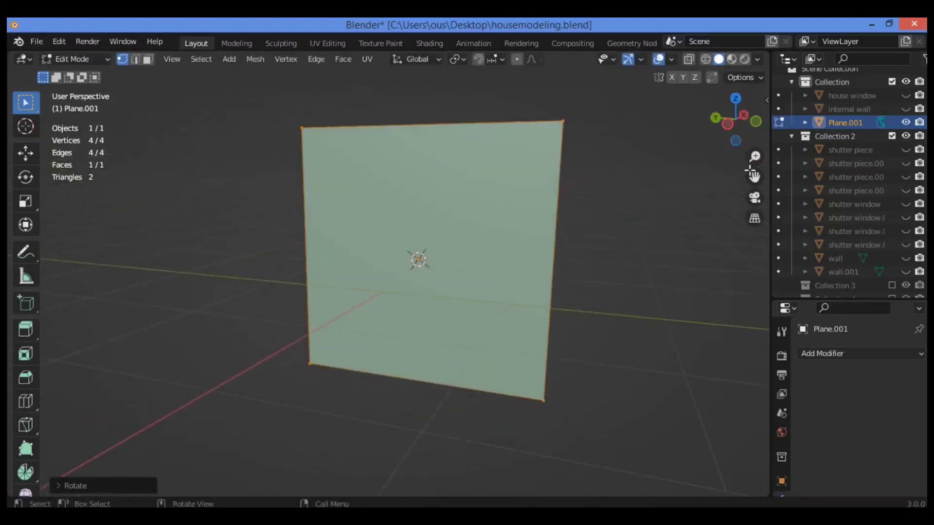
{"action": "left_click_drag", "start_coordinate": [754, 177], "coordinate": [611, 228]}
{"action": "key", "text": "s"}
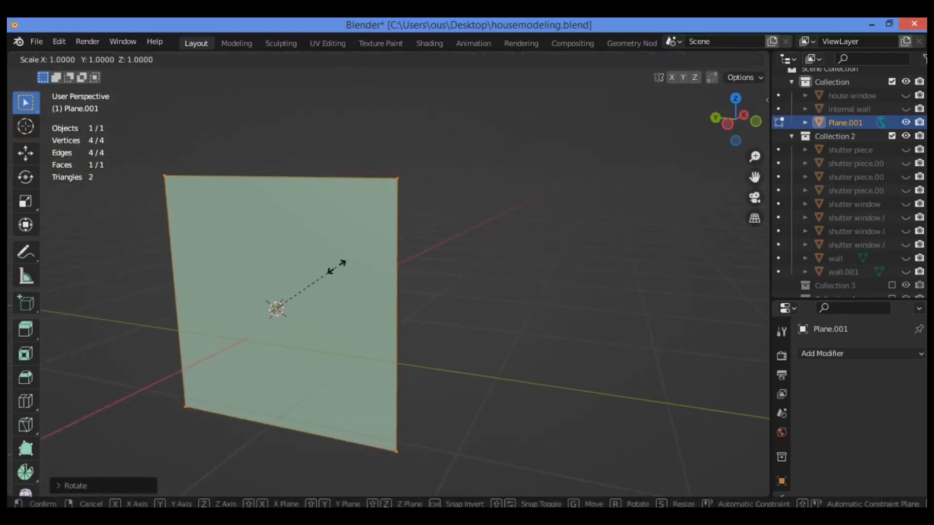
{"action": "key", "text": "y"}
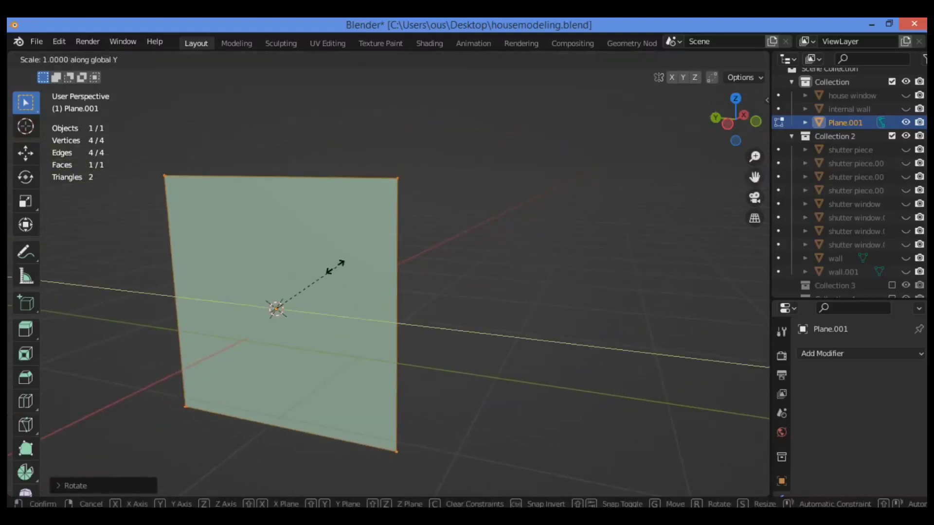
{"action": "left_click", "coordinate": [305, 267]}
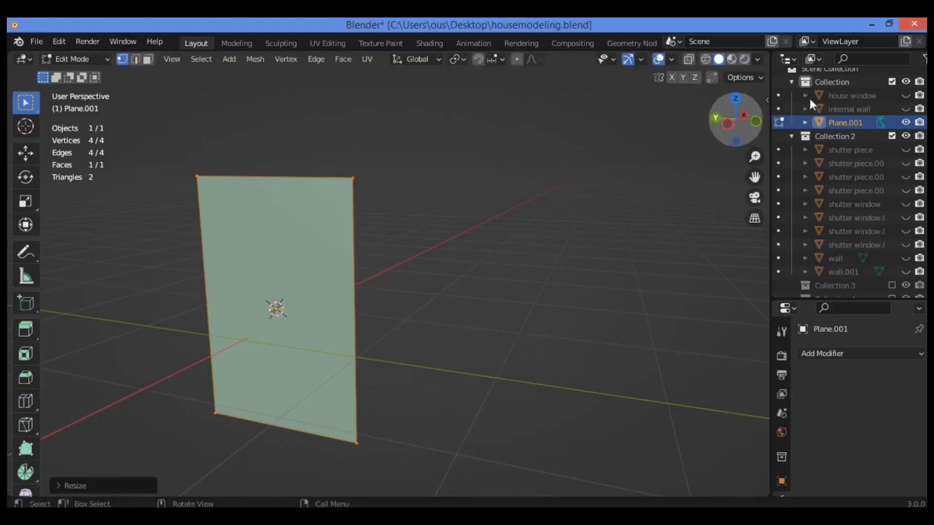
Step: In face selection mode, inset the plane's face by about 0.089 m to form an even border
{"action": "left_click_drag", "start_coordinate": [736, 119], "coordinate": [761, 122]}
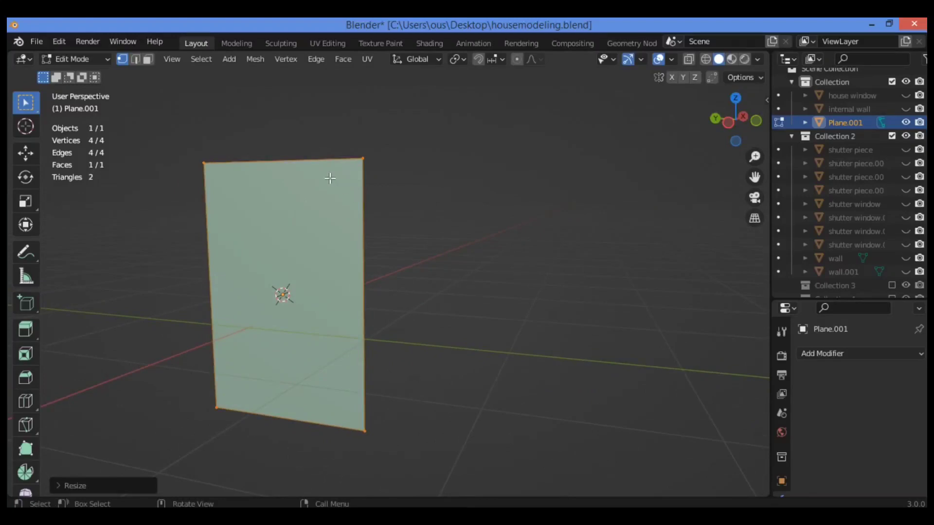
{"action": "left_click", "coordinate": [148, 59]}
{"action": "key", "text": "i"}
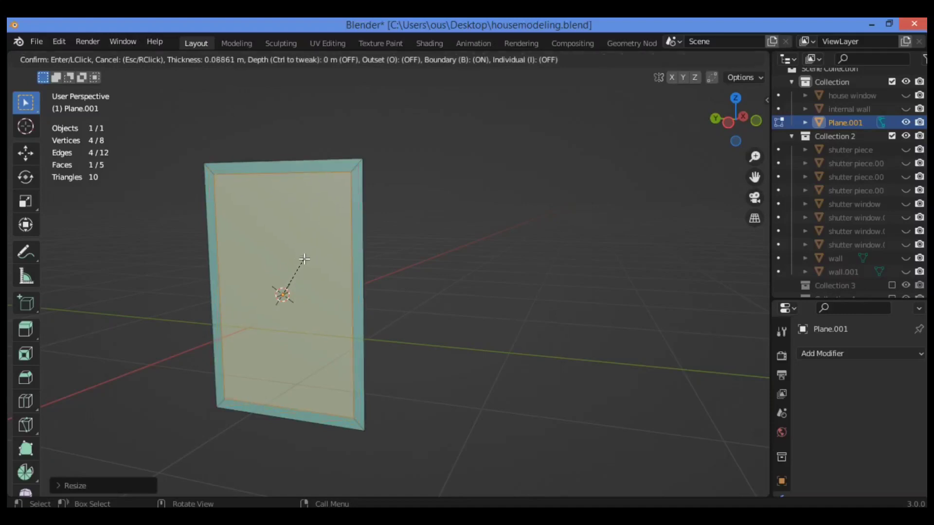
{"action": "left_click", "coordinate": [304, 259]}
Step: Inset the panel's inner face again to add a second, much thinner border inside the first one
{"action": "left_click_drag", "start_coordinate": [733, 122], "coordinate": [757, 123]}
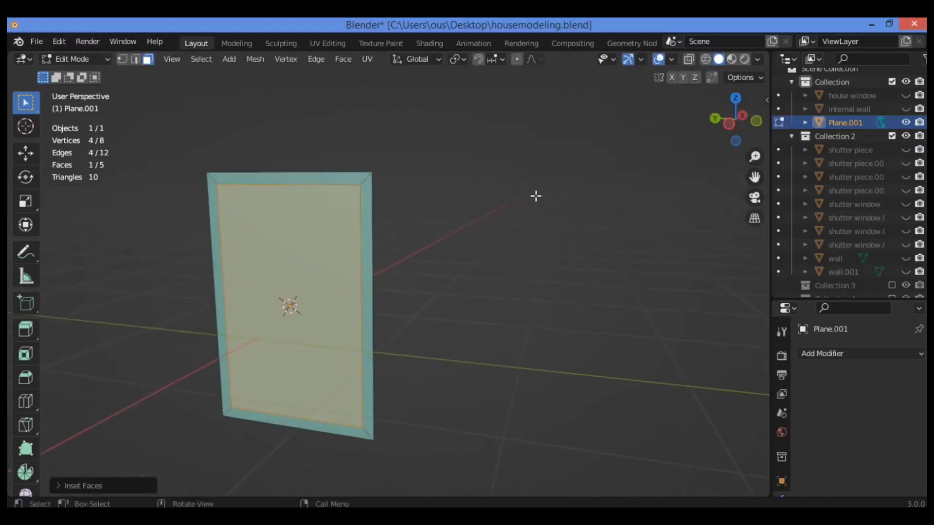
{"action": "left_click", "coordinate": [406, 224]}
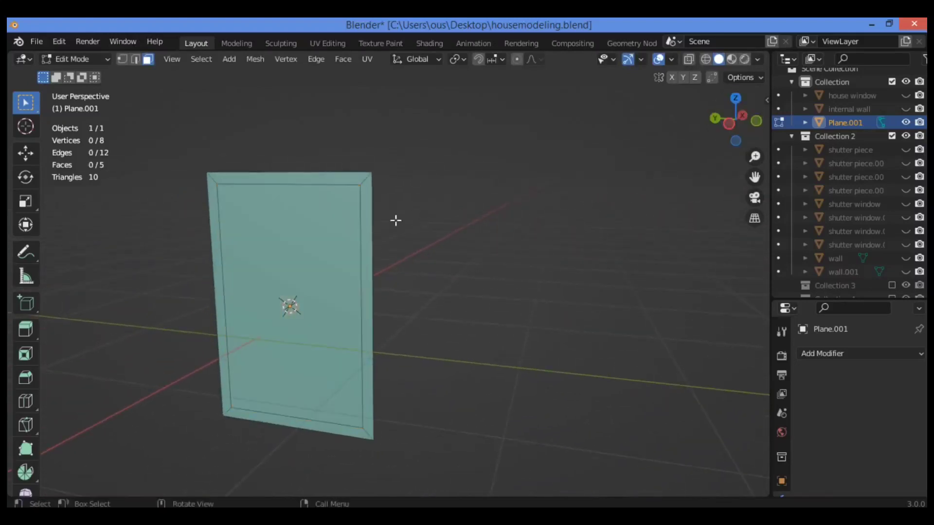
{"action": "left_click", "coordinate": [319, 197]}
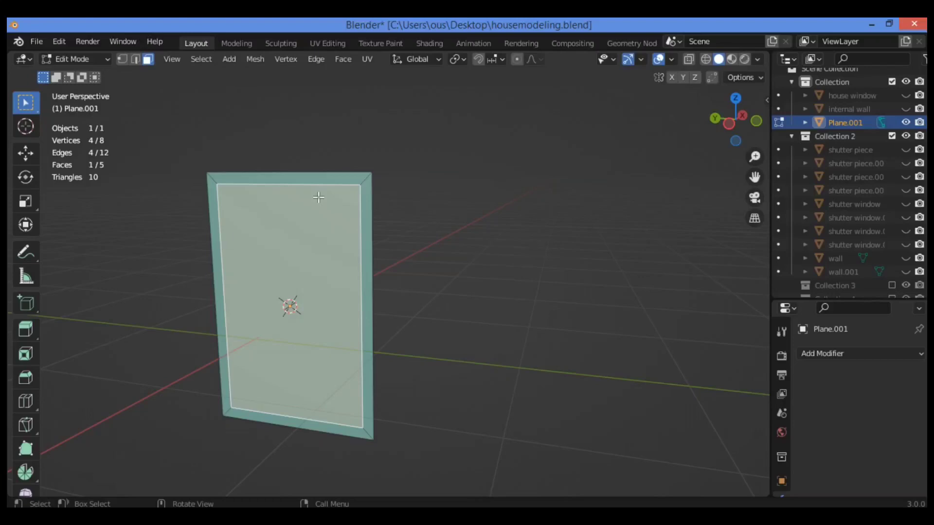
{"action": "key", "text": "i"}
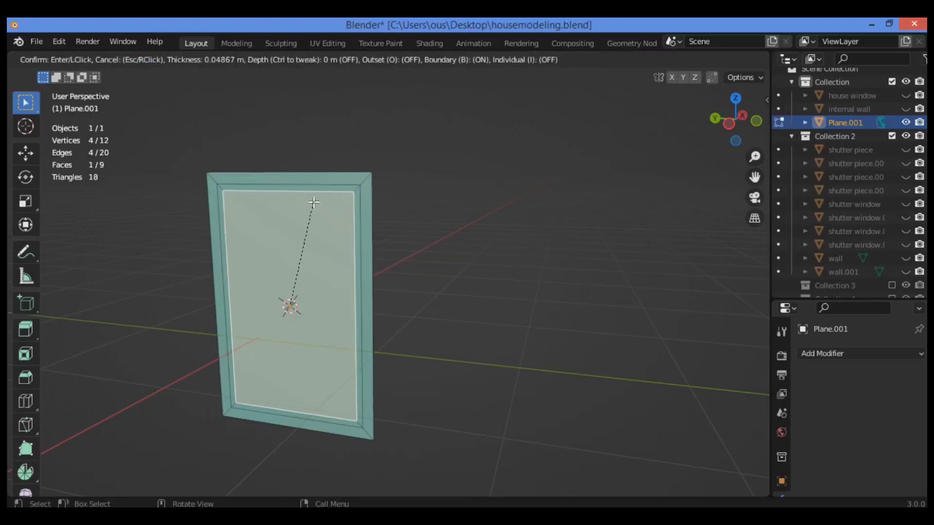
{"action": "left_click", "coordinate": [315, 199]}
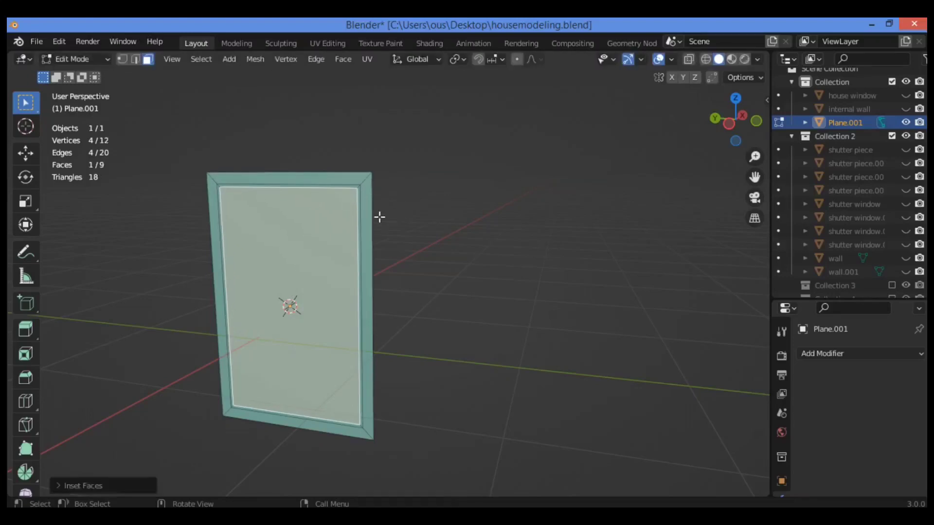
Step: Move the innermost face about 0.033 m along global X to recess it into the frame
{"action": "left_click_drag", "start_coordinate": [736, 120], "coordinate": [765, 111]}
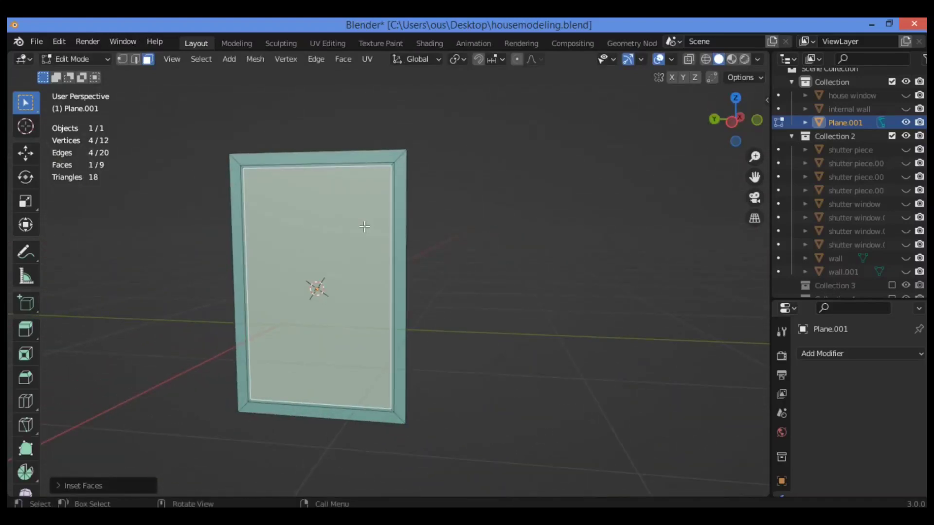
{"action": "key", "text": "g"}
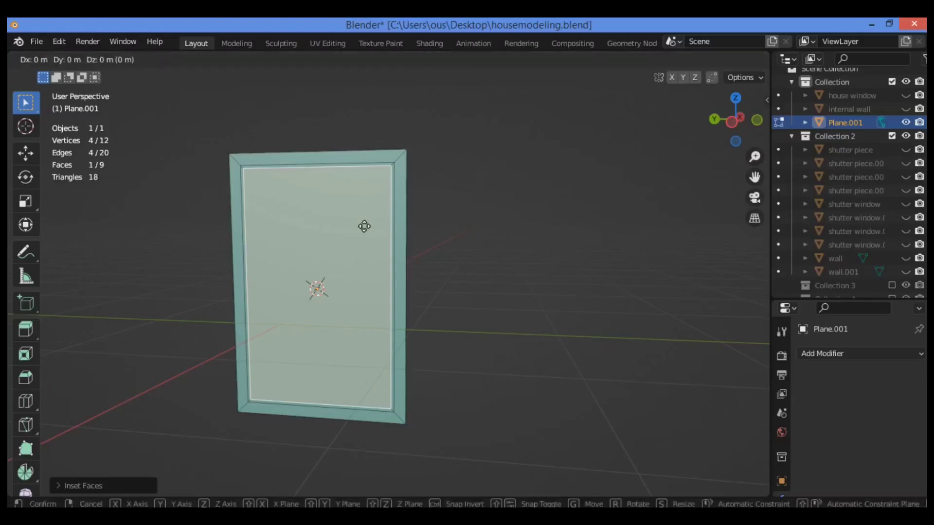
{"action": "key", "text": "x"}
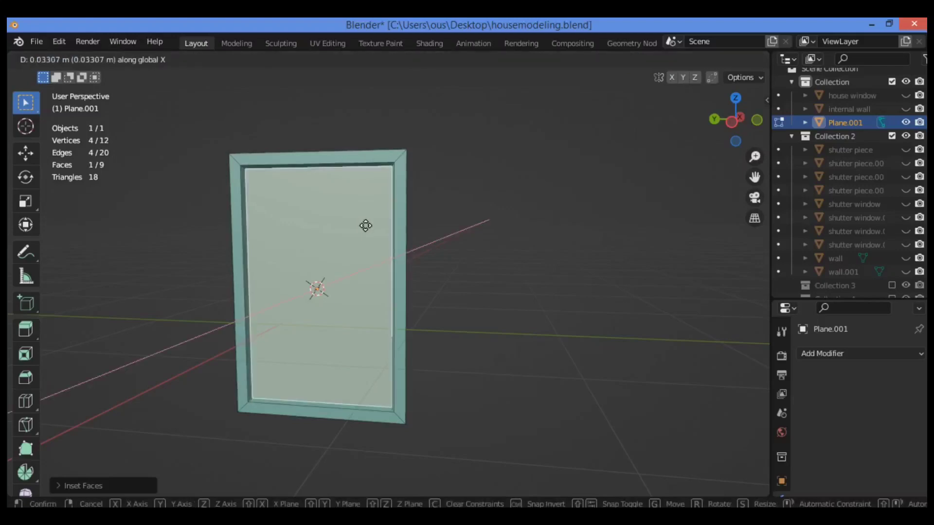
{"action": "left_click", "coordinate": [365, 226]}
Step: Duplicate the whole panel mesh in place and move the copy about 0.642 m along global X
{"action": "left_click_drag", "start_coordinate": [744, 121], "coordinate": [726, 138]}
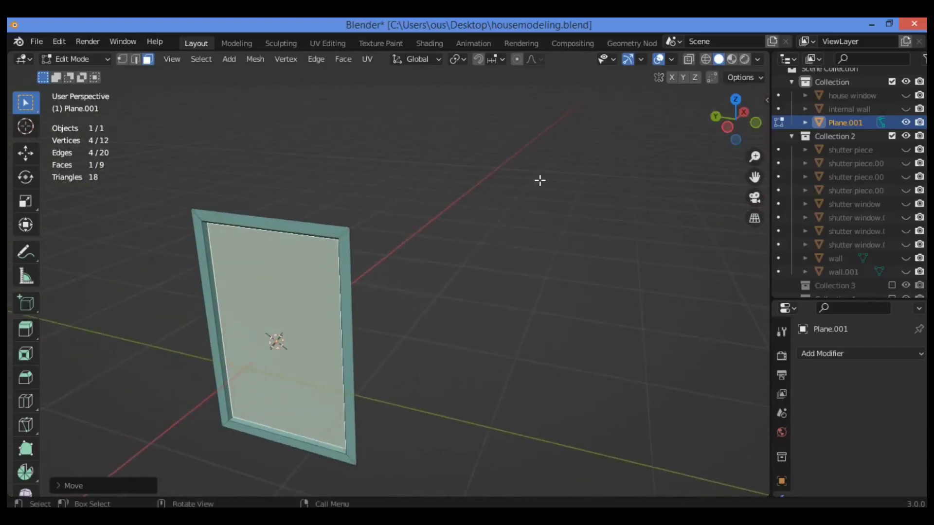
{"action": "mouse_move", "coordinate": [725, 121]}
{"action": "left_mouse_down"}
{"action": "mouse_move", "coordinate": [764, 123]}
{"action": "mouse_move", "coordinate": [713, 122]}
{"action": "left_mouse_up"}
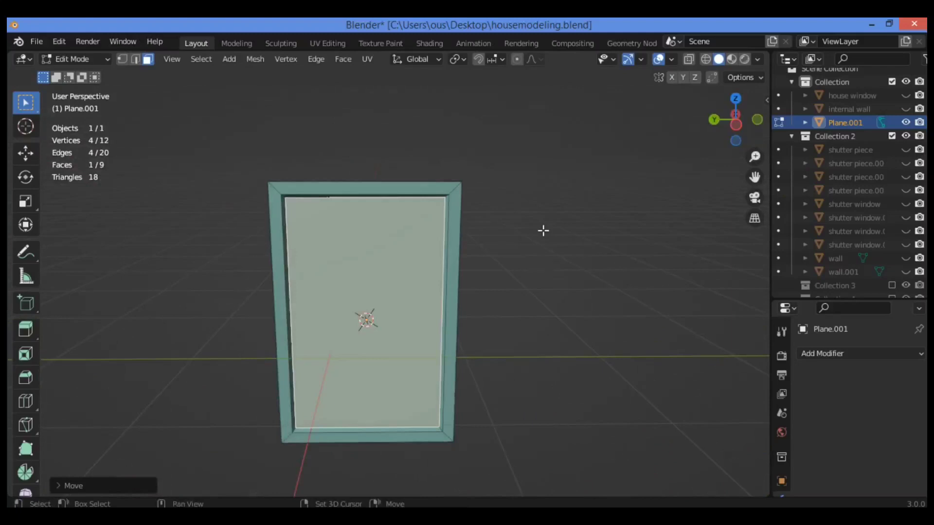
{"action": "scroll", "coordinate": [348, 176], "scroll_direction": "up", "scroll_amount": 2}
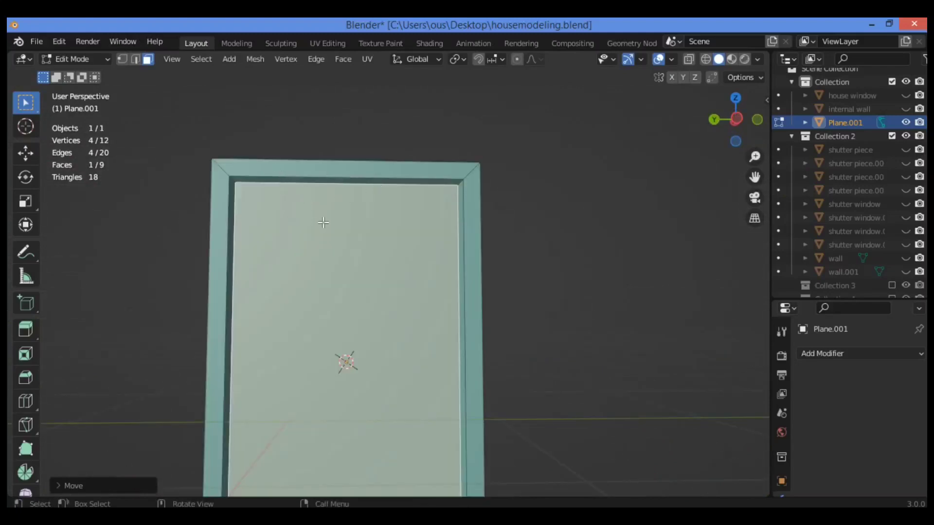
{"action": "left_click", "coordinate": [755, 146]}
{"action": "left_click_drag", "start_coordinate": [755, 177], "coordinate": [774, 111]}
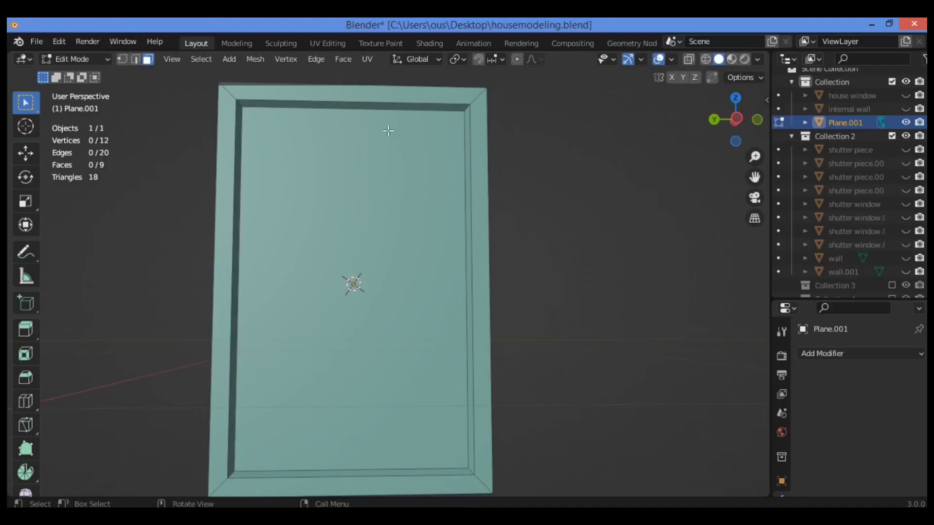
{"action": "key", "text": "a"}
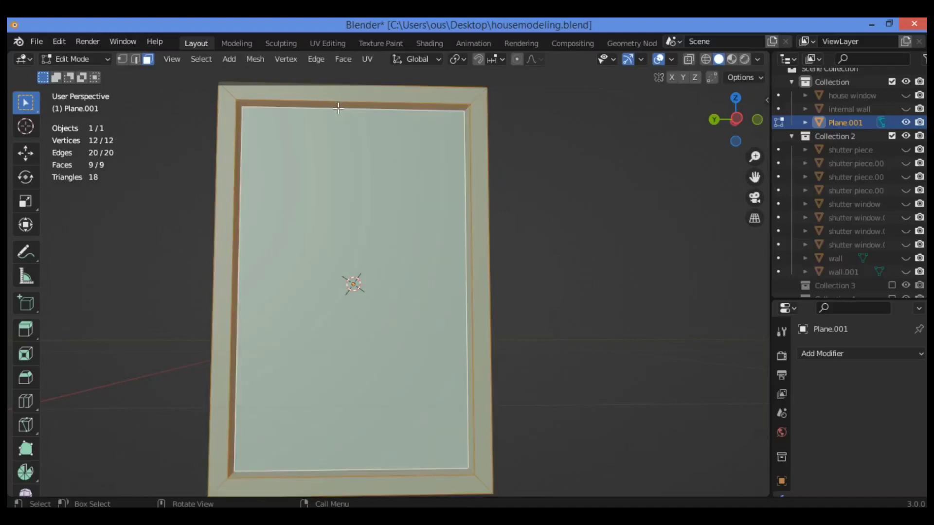
{"action": "key", "text": "shift+d"}
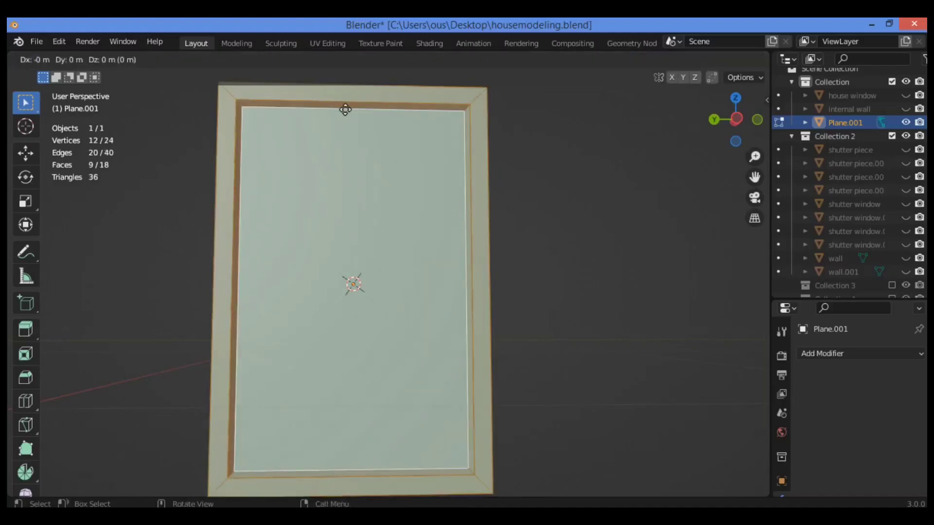
{"action": "right_click", "coordinate": [346, 110]}
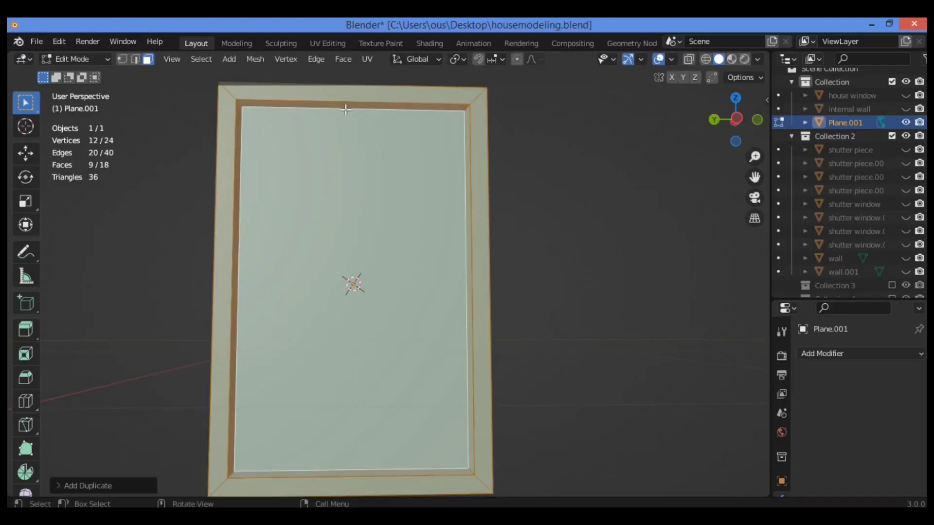
{"action": "key", "text": "g"}
{"action": "key", "text": "x"}
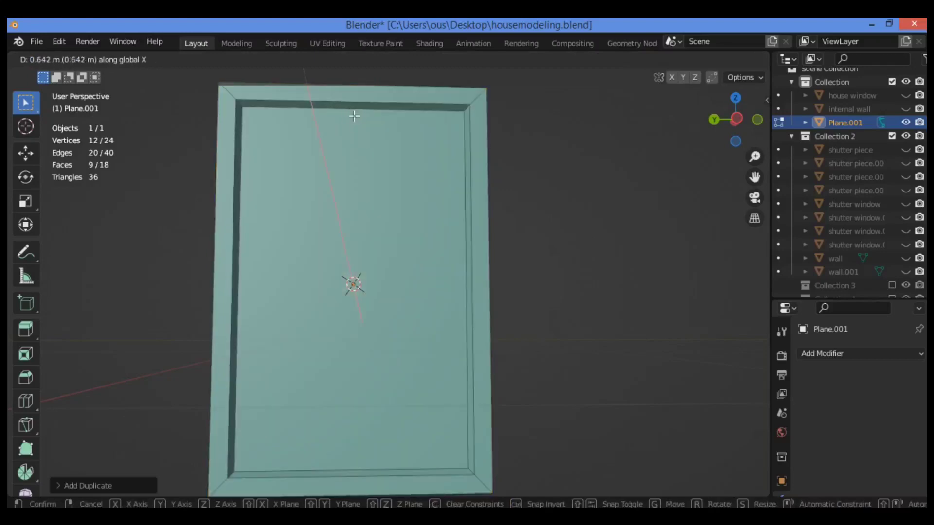
{"action": "left_click", "coordinate": [354, 116]}
Step: Rotate the duplicated panel 180° about the global Z axis, then deselect all geometry
{"action": "key", "text": "r"}
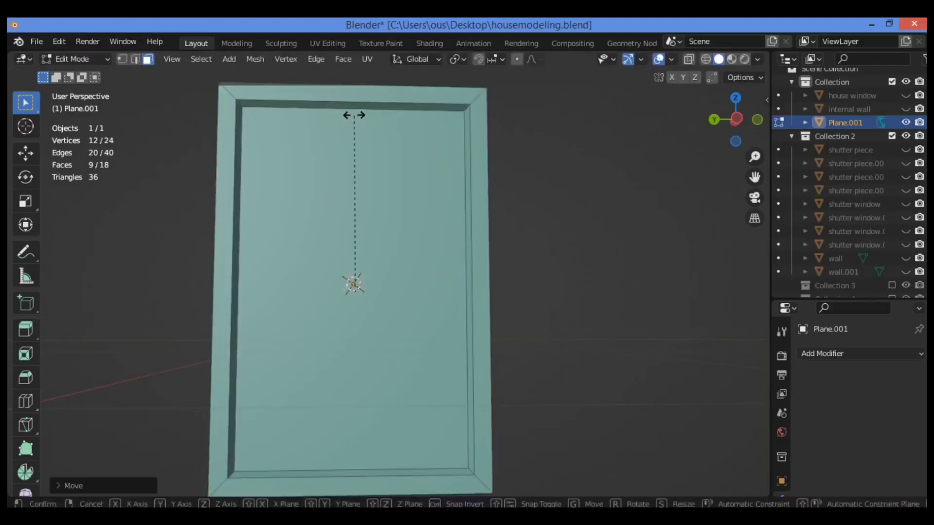
{"action": "key", "text": "z"}
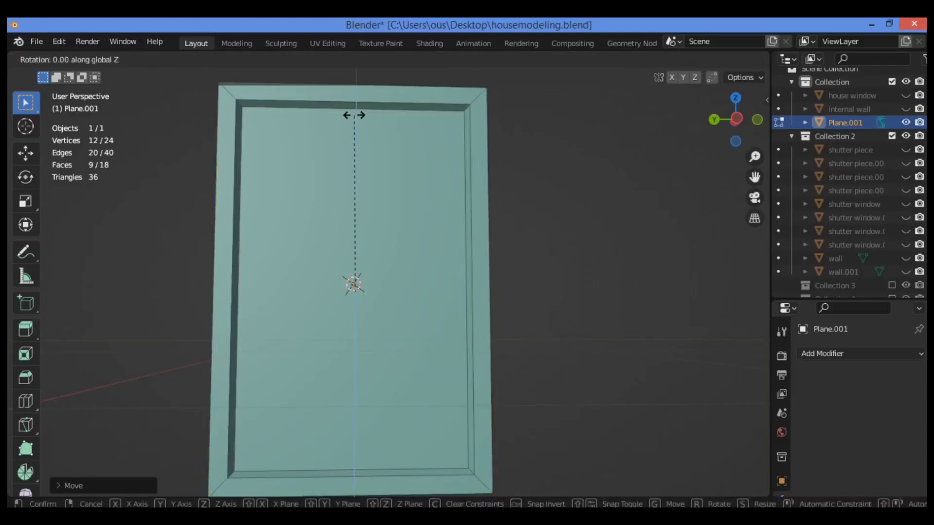
{"action": "type", "text": "180"}
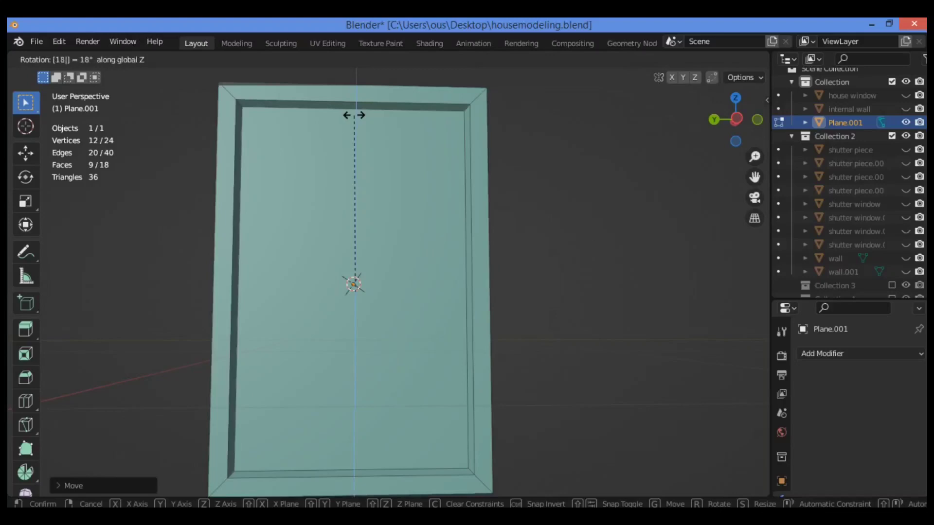
{"action": "key", "text": "Return"}
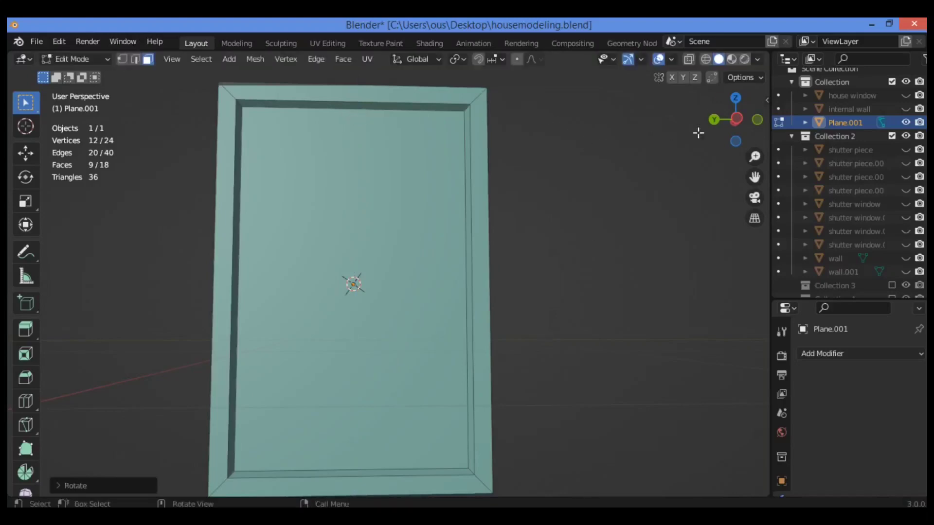
{"action": "left_click_drag", "start_coordinate": [727, 97], "coordinate": [743, 128]}
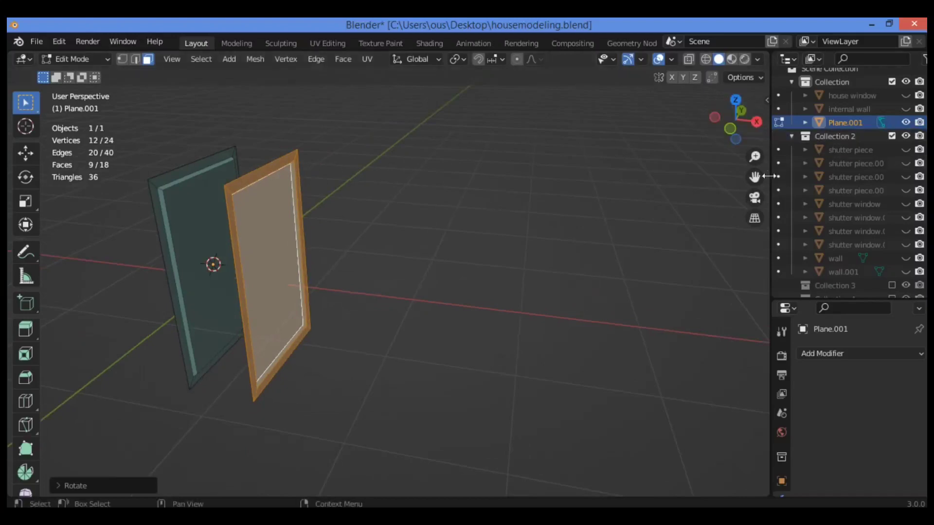
{"action": "left_click_drag", "start_coordinate": [754, 177], "coordinate": [576, 198]}
{"action": "left_click", "coordinate": [475, 209]}
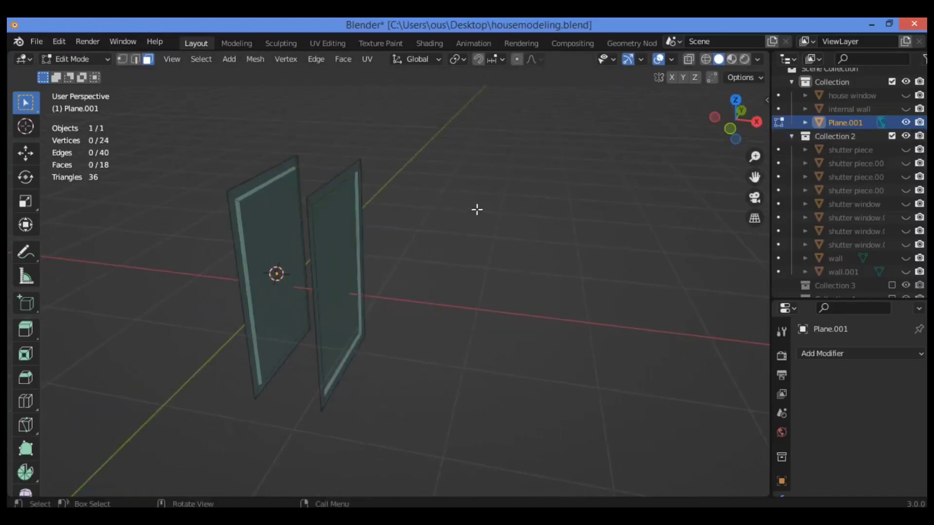
Step: Select the duplicated panel's linked geometry and move it about -0.571 m along global X, close behind the original panel
{"action": "left_click_drag", "start_coordinate": [736, 127], "coordinate": [497, 181]}
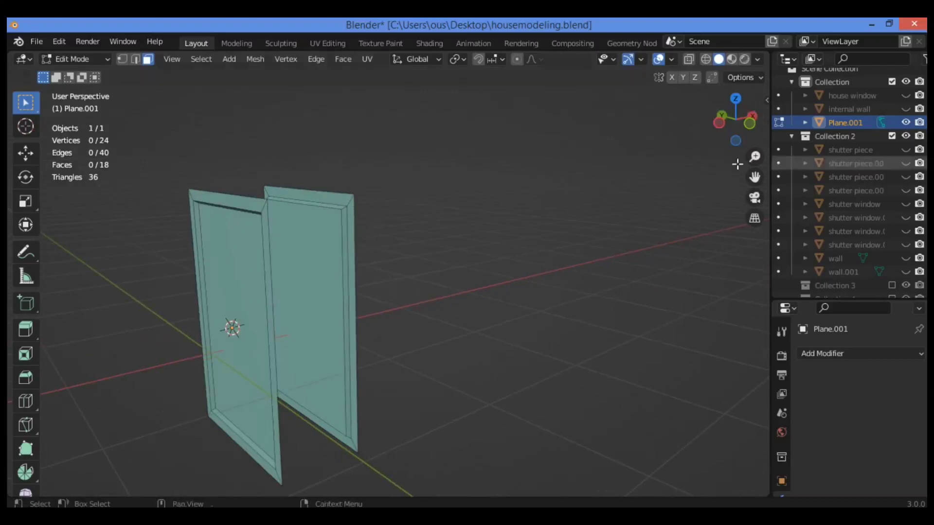
{"action": "left_click_drag", "start_coordinate": [755, 177], "coordinate": [823, 134]}
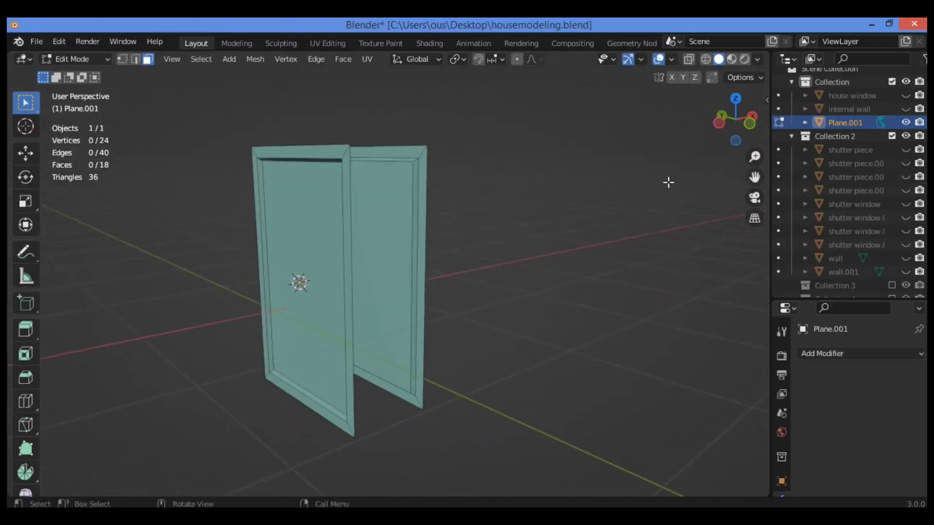
{"action": "left_click_drag", "start_coordinate": [729, 125], "coordinate": [407, 170]}
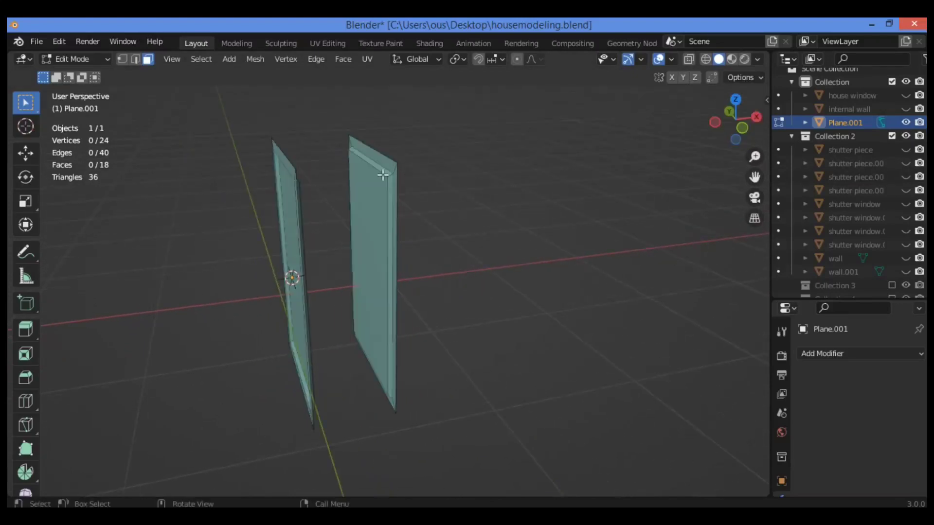
{"action": "key", "text": "l"}
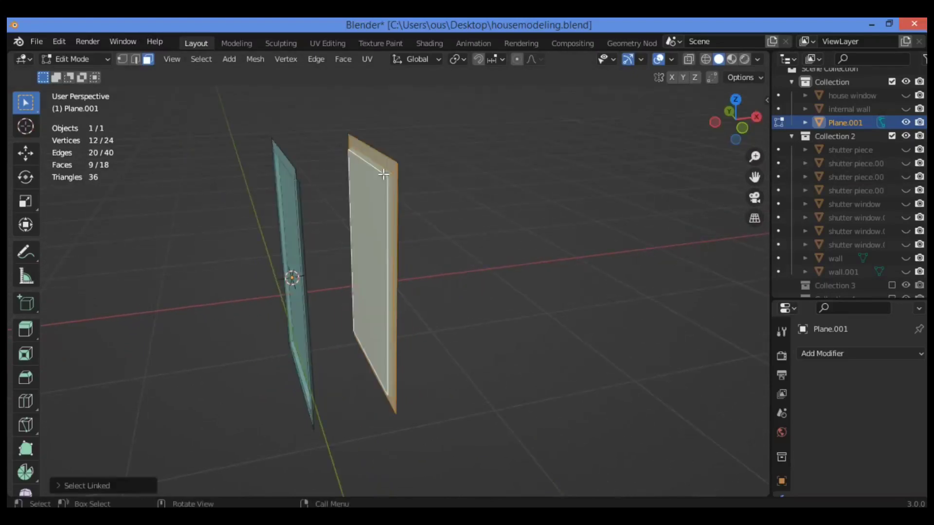
{"action": "left_click_drag", "start_coordinate": [749, 119], "coordinate": [436, 237]}
{"action": "key", "text": "g"}
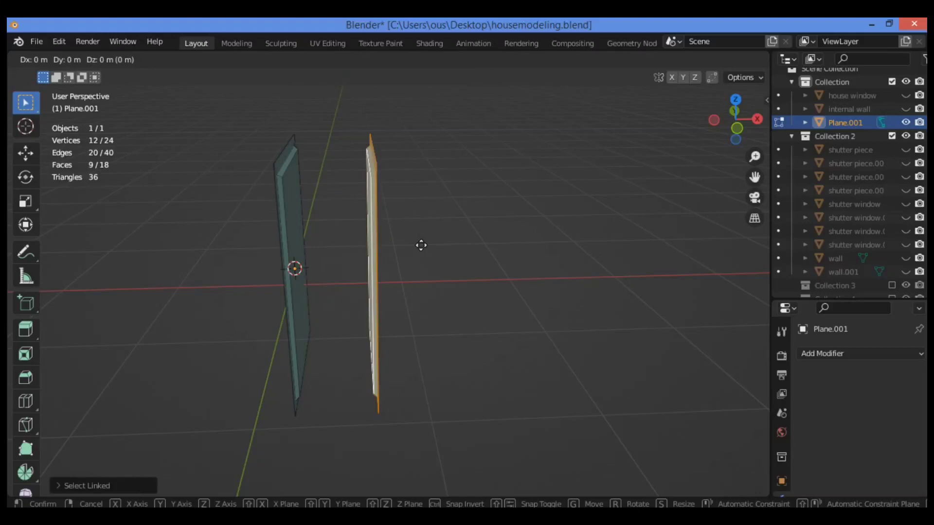
{"action": "key", "text": "x"}
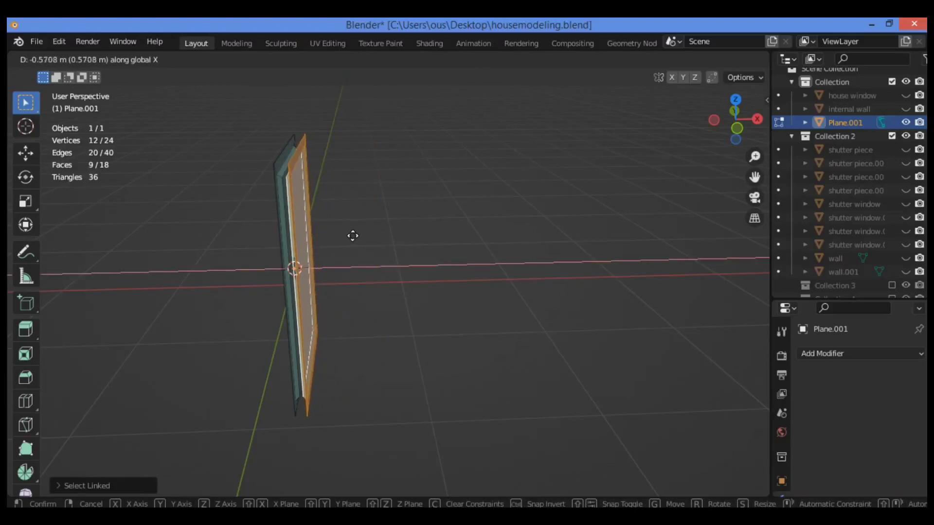
{"action": "left_click", "coordinate": [352, 235]}
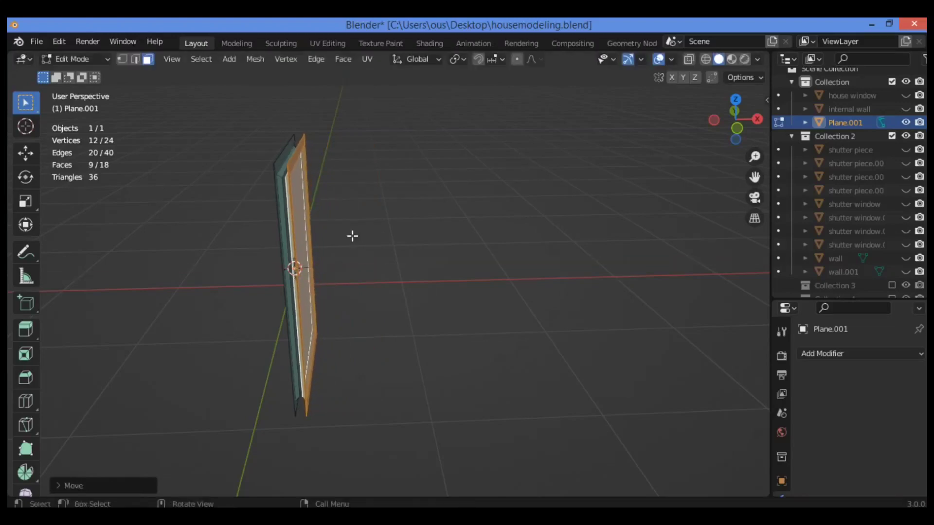
Step: Select the four outer corner vertices along one vertical side of the two panels in vertex mode and fill them with a face
{"action": "left_click_drag", "start_coordinate": [755, 157], "coordinate": [709, 127]}
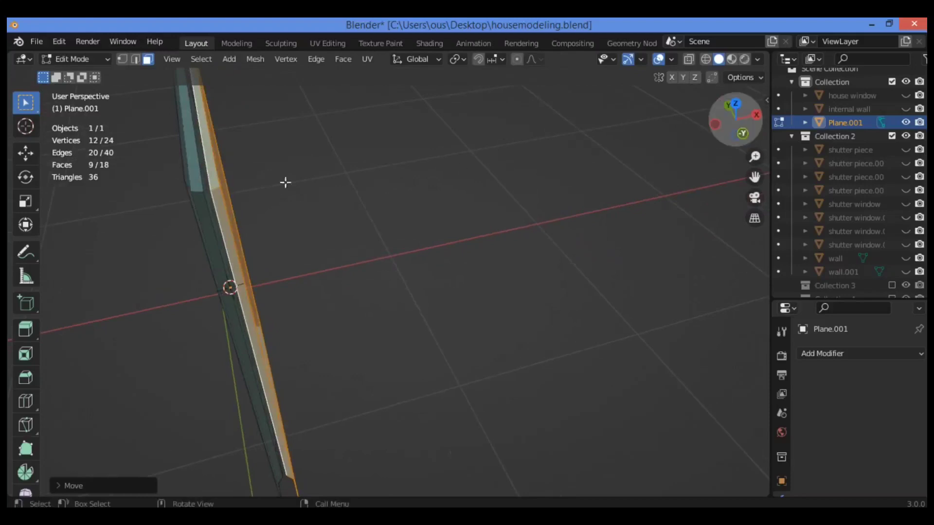
{"action": "left_click_drag", "start_coordinate": [754, 177], "coordinate": [480, 183]}
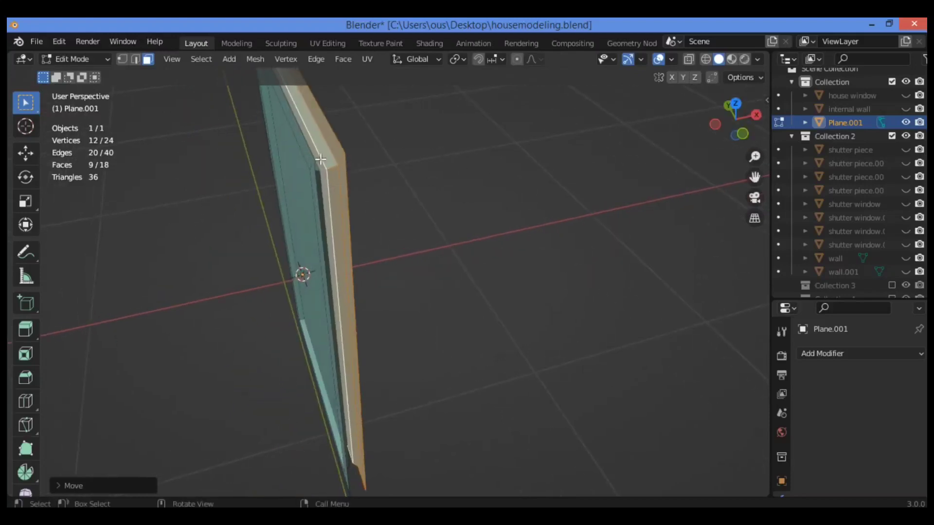
{"action": "left_click_drag", "start_coordinate": [729, 122], "coordinate": [702, 127]}
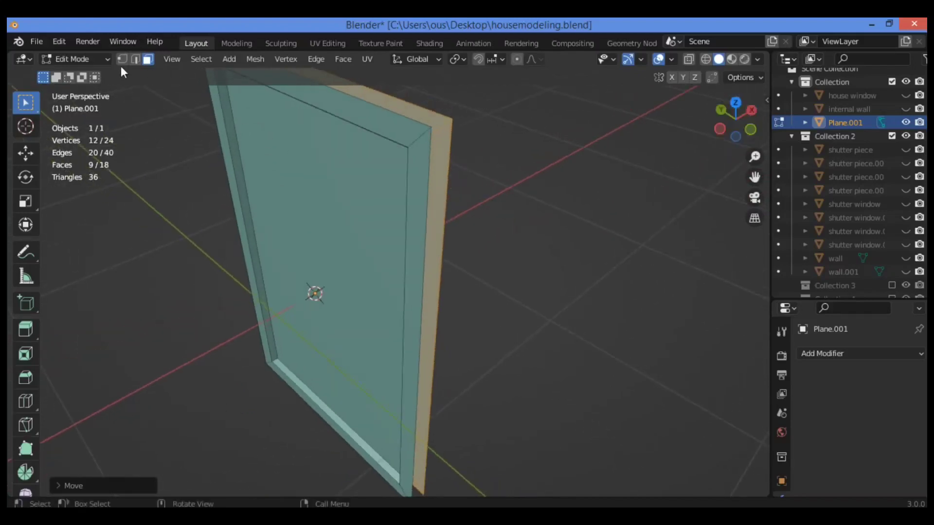
{"action": "left_click", "coordinate": [122, 59]}
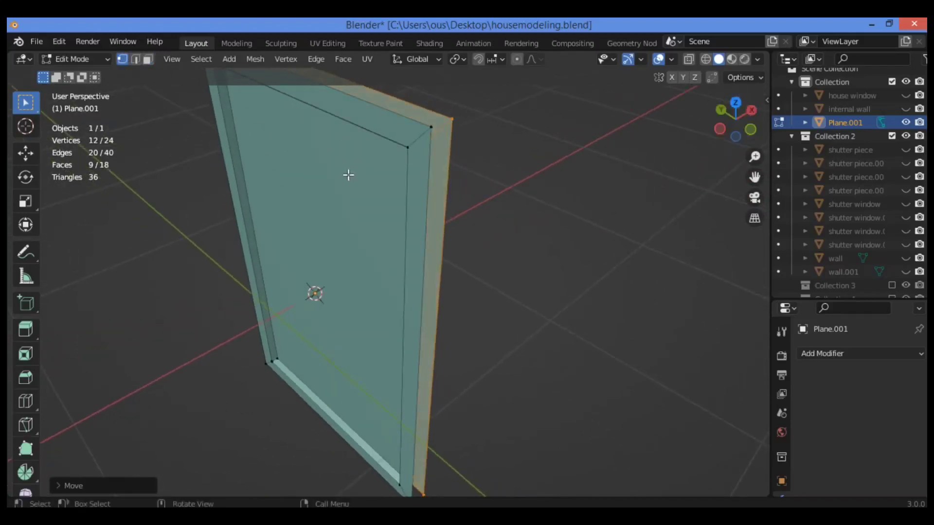
{"action": "middle_click_drag", "start_coordinate": [683, 129], "coordinate": [352, 212]}
{"action": "left_click", "coordinate": [369, 214]}
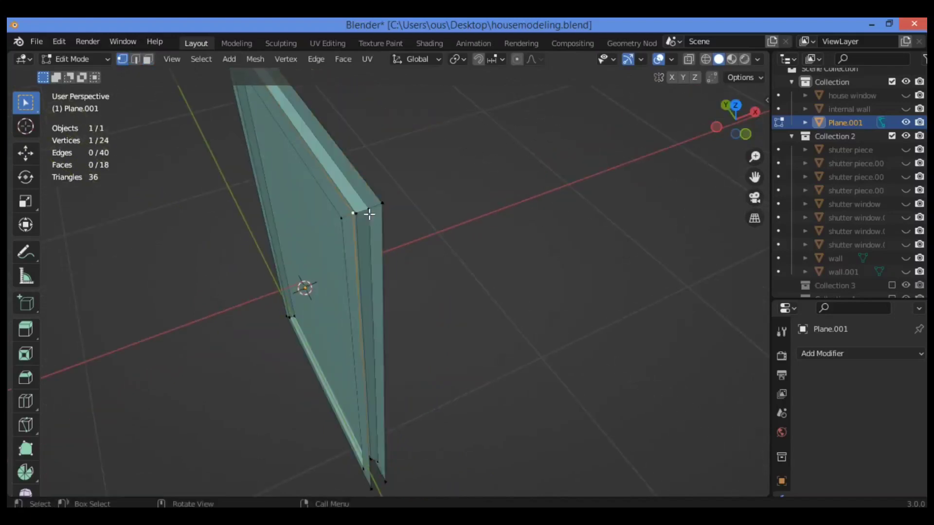
{"action": "left_click", "coordinate": [386, 202], "text": "shift"}
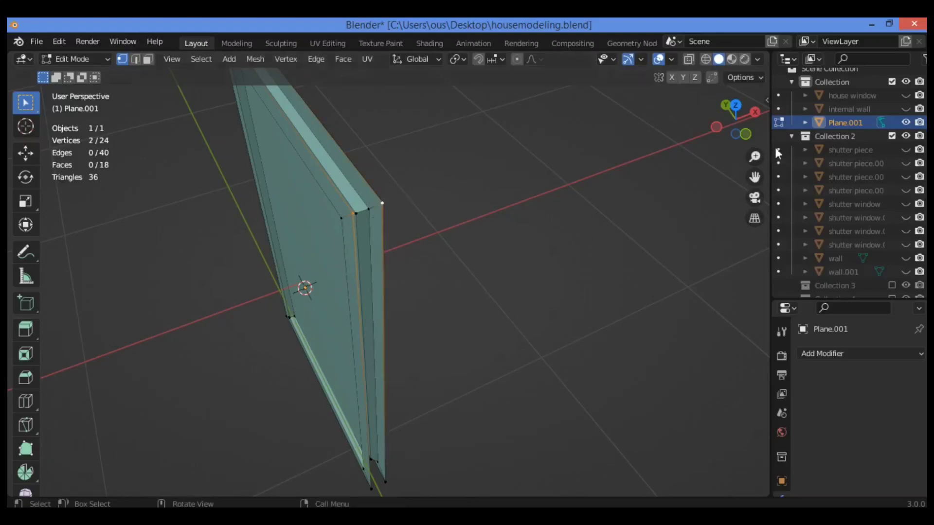
{"action": "left_click_drag", "start_coordinate": [737, 121], "coordinate": [414, 455]}
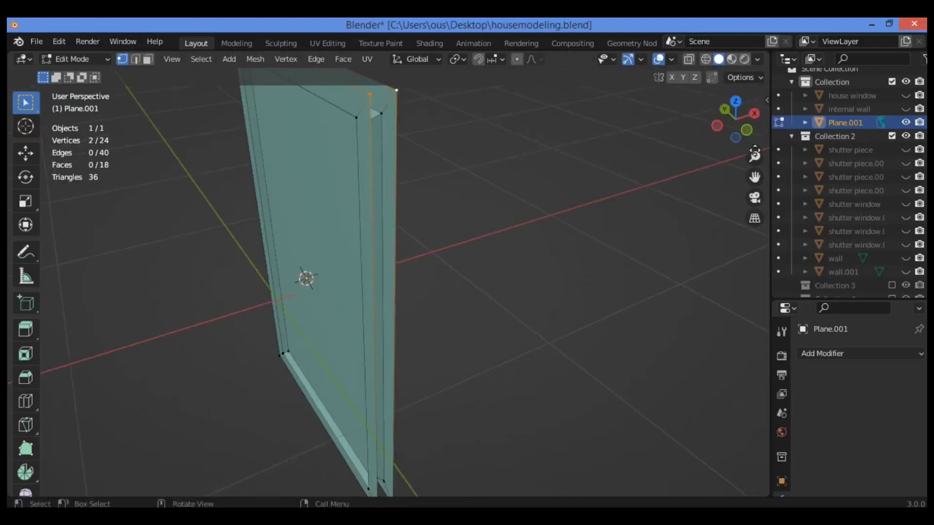
{"action": "left_click_drag", "start_coordinate": [755, 177], "coordinate": [423, 409]}
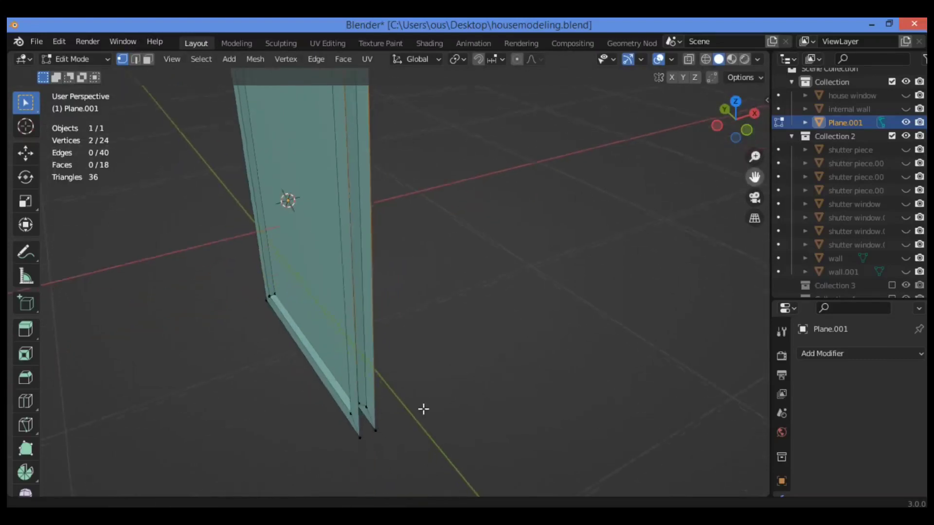
{"action": "left_click", "coordinate": [363, 440], "text": "shift"}
{"action": "left_click", "coordinate": [375, 430], "text": "shift"}
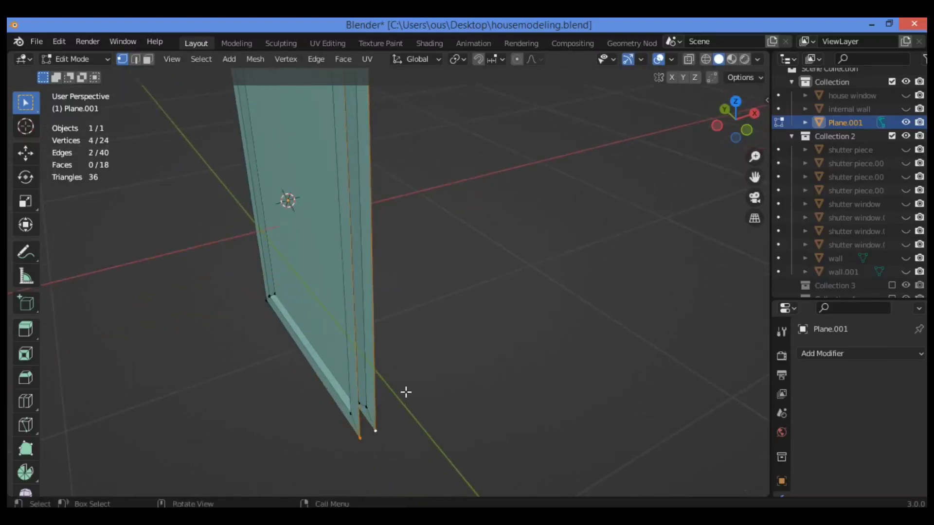
{"action": "key", "text": "f"}
Step: Fill the bottom gap between the two panels with a face from its four corner vertices, and close the remaining open sides likewise
{"action": "mouse_move", "coordinate": [735, 127]}
{"action": "left_mouse_down"}
{"action": "mouse_move", "coordinate": [749, 76]}
{"action": "mouse_move", "coordinate": [736, 119]}
{"action": "left_mouse_up"}
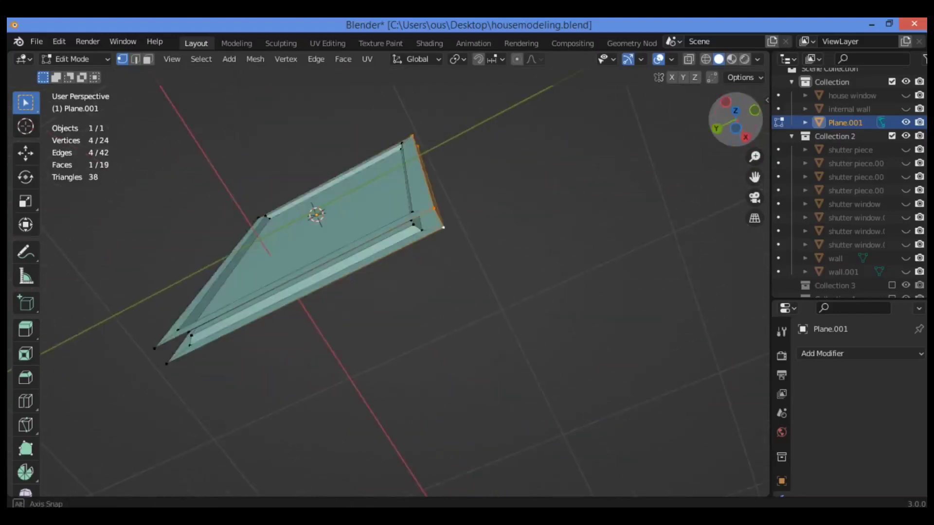
{"action": "left_click", "coordinate": [151, 347]}
{"action": "left_click", "coordinate": [165, 361], "text": "shift"}
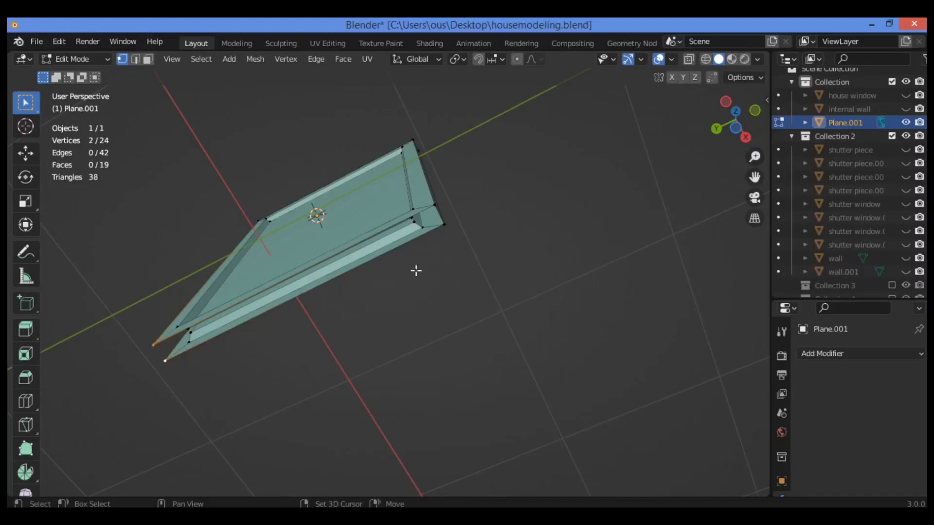
{"action": "left_click", "coordinate": [433, 205], "text": "shift"}
{"action": "left_click", "coordinate": [443, 227], "text": "shift"}
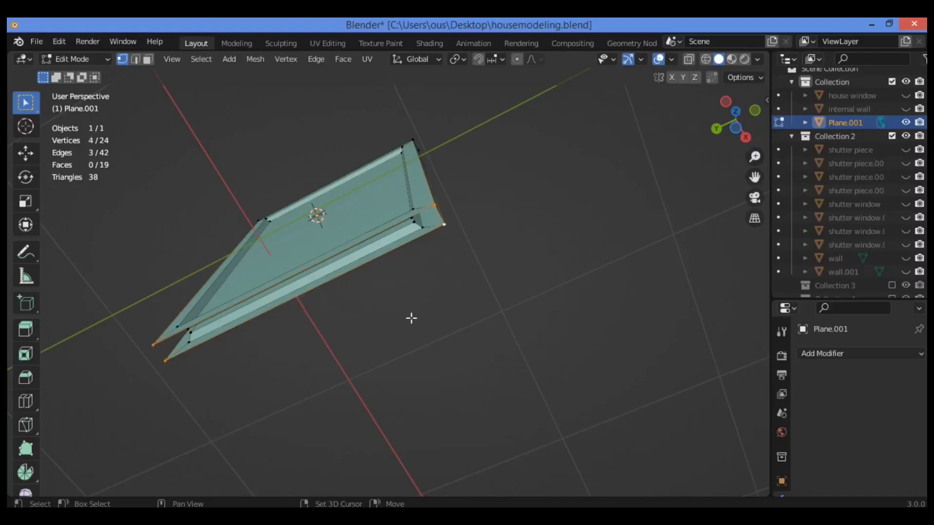
{"action": "key", "text": "f"}
{"action": "left_click_drag", "start_coordinate": [723, 118], "coordinate": [704, 146]}
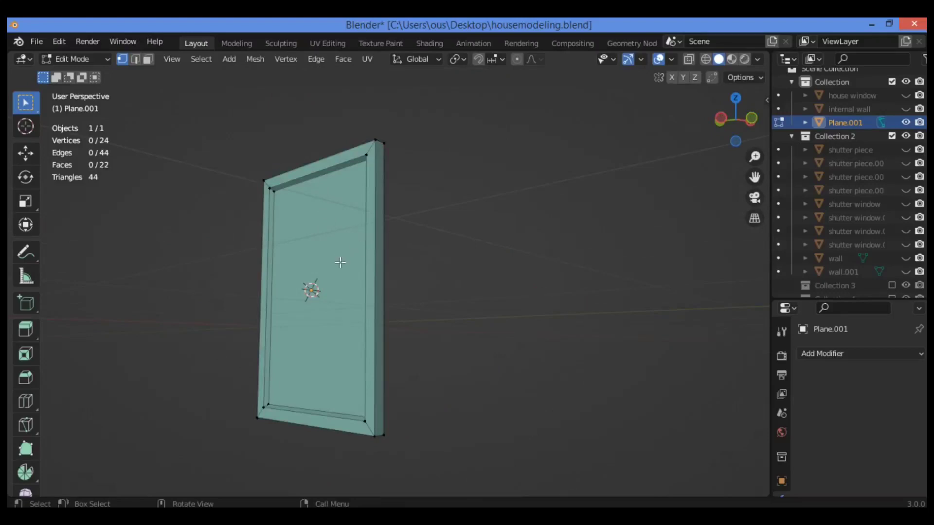
Step: Select both outer edge loops of the window frame and bevel them with a width of about 0.0098 m
{"action": "mouse_move", "coordinate": [734, 127]}
{"action": "left_mouse_down"}
{"action": "mouse_move", "coordinate": [779, 130]}
{"action": "mouse_move", "coordinate": [700, 136]}
{"action": "mouse_move", "coordinate": [739, 138]}
{"action": "mouse_move", "coordinate": [729, 132]}
{"action": "mouse_move", "coordinate": [744, 128]}
{"action": "left_mouse_up"}
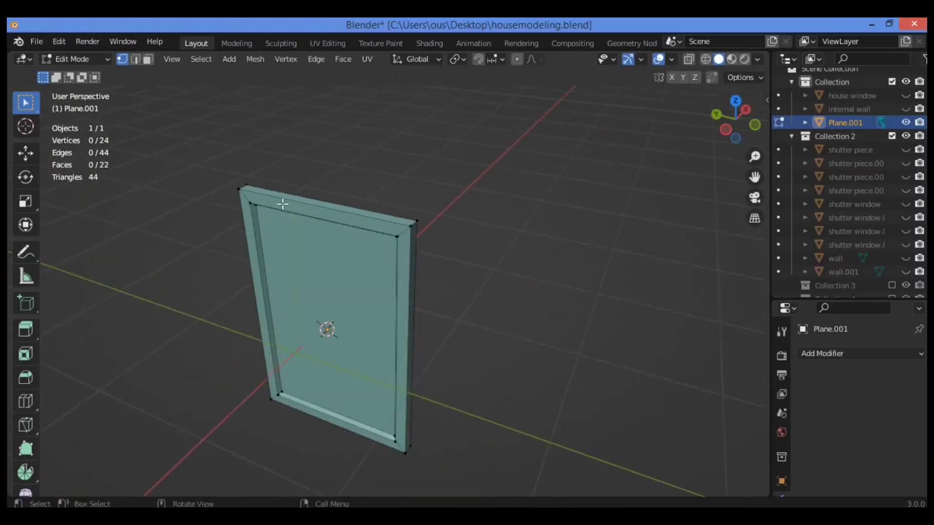
{"action": "left_click", "coordinate": [319, 207], "text": "alt"}
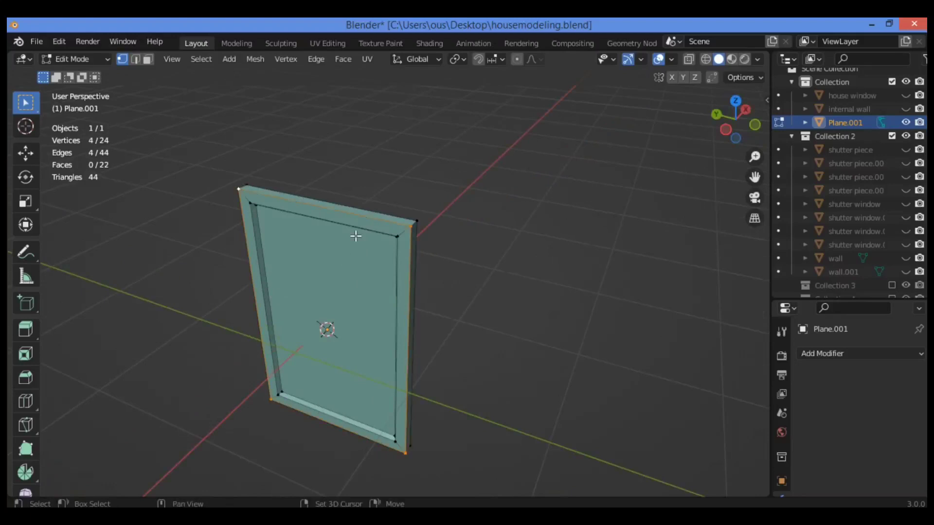
{"action": "left_click", "coordinate": [364, 215], "text": "alt+shift"}
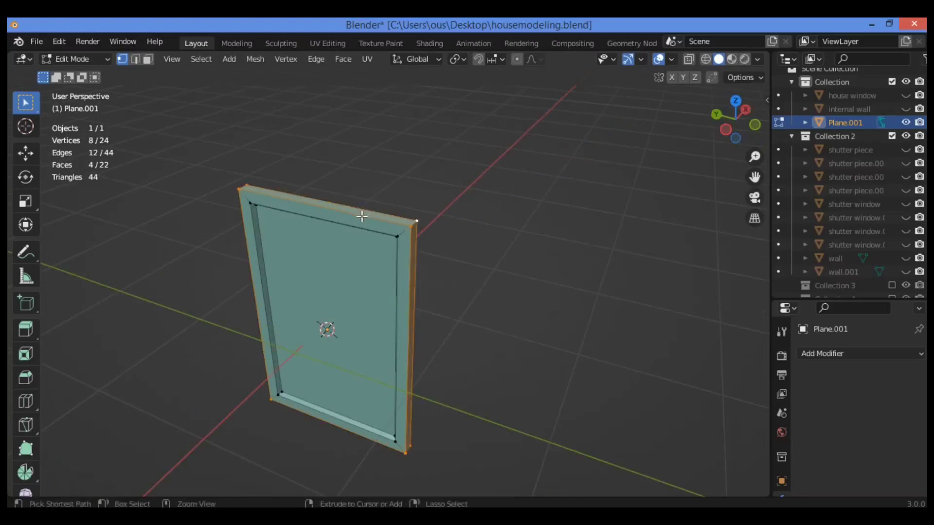
{"action": "key", "text": "ctrl+b"}
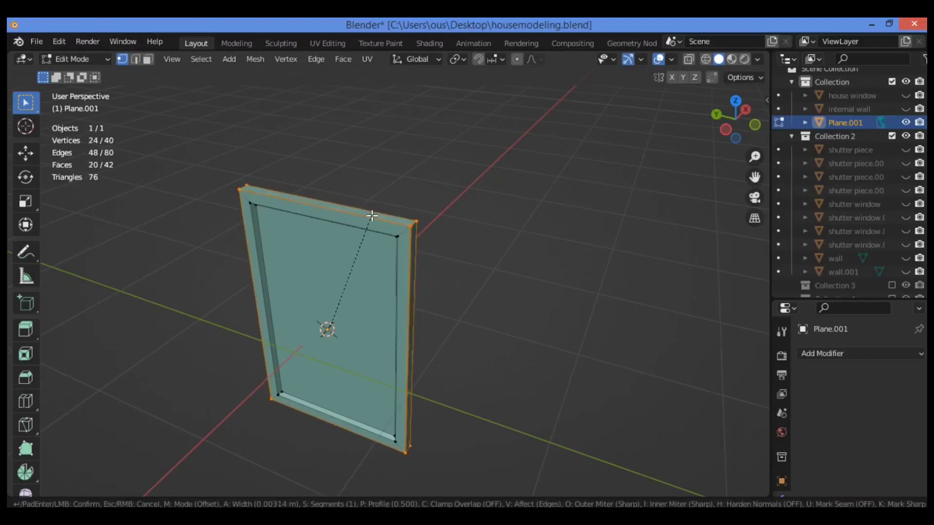
{"action": "left_click", "coordinate": [372, 215]}
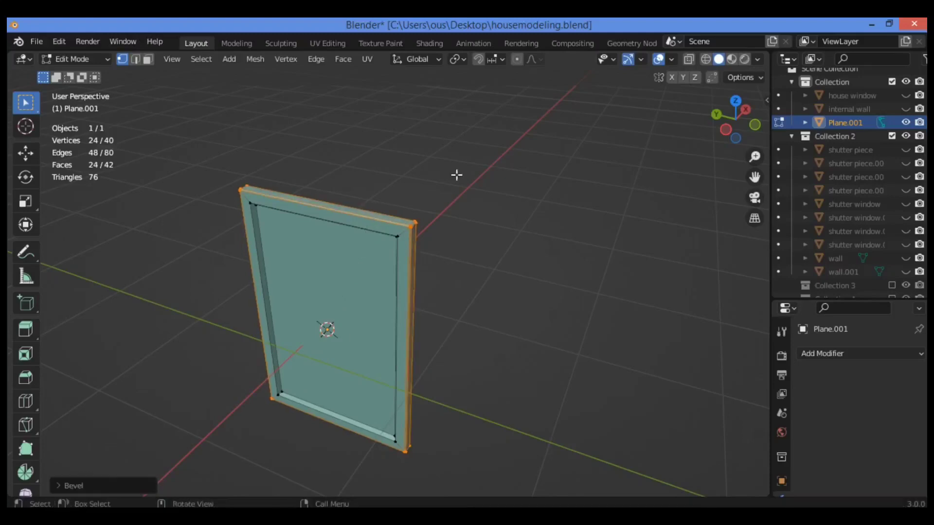
Step: Set the outer edge bevel to 2 segments, then deselect all geometry
{"action": "mouse_move", "coordinate": [754, 157]}
{"action": "left_mouse_down"}
{"action": "mouse_move", "coordinate": [752, 135]}
{"action": "mouse_move", "coordinate": [767, 142]}
{"action": "mouse_move", "coordinate": [752, 142]}
{"action": "left_mouse_up"}
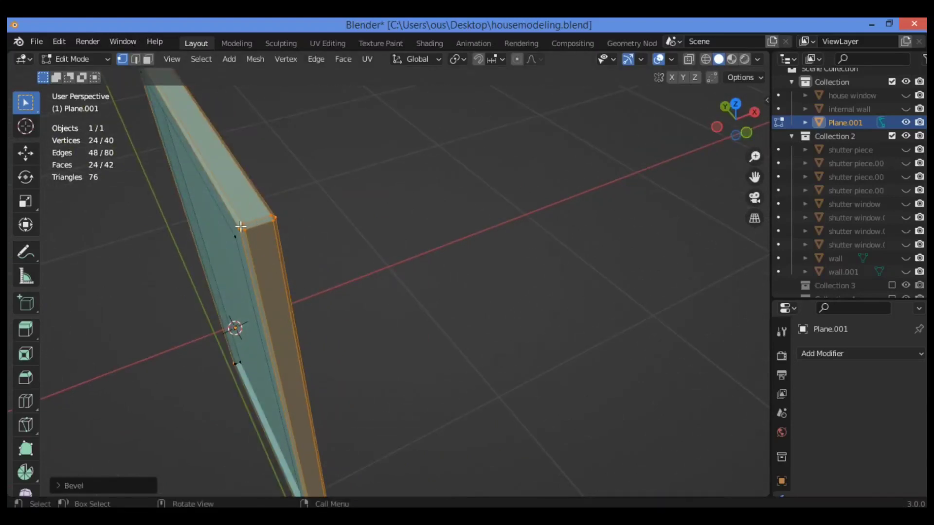
{"action": "left_click", "coordinate": [116, 484]}
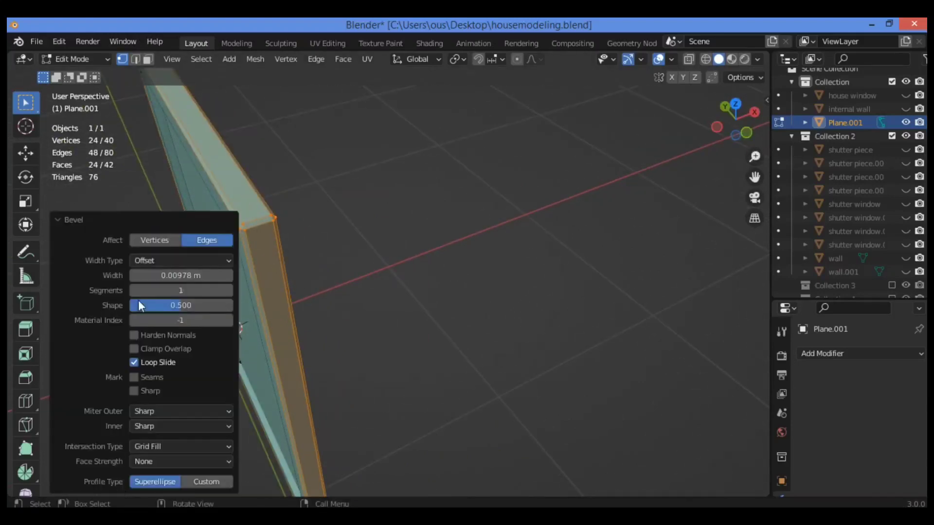
{"action": "left_click", "coordinate": [229, 291]}
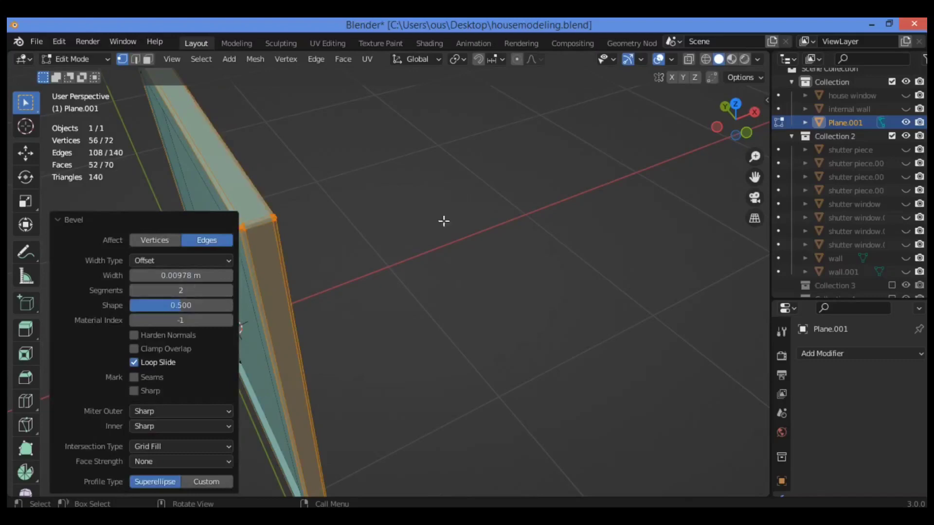
{"action": "left_click_drag", "start_coordinate": [754, 177], "coordinate": [755, 178]}
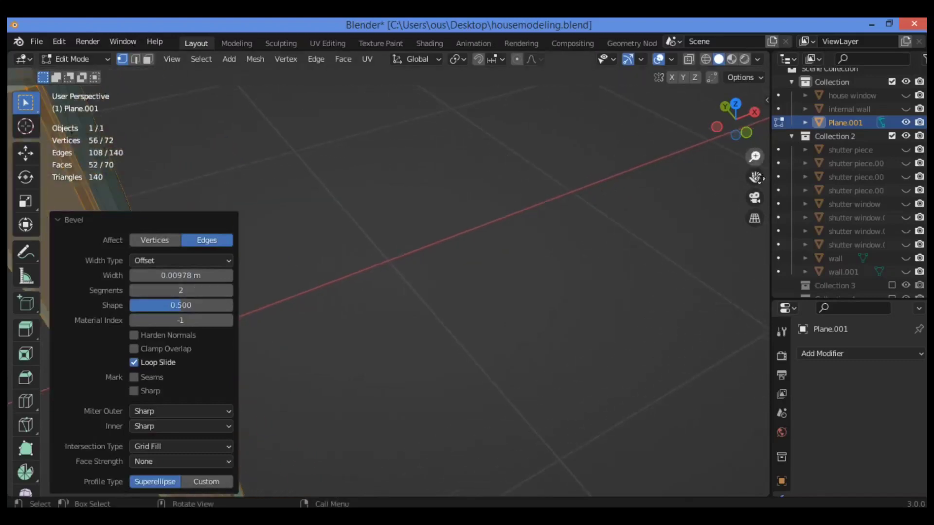
{"action": "key", "text": "KP_Decimal"}
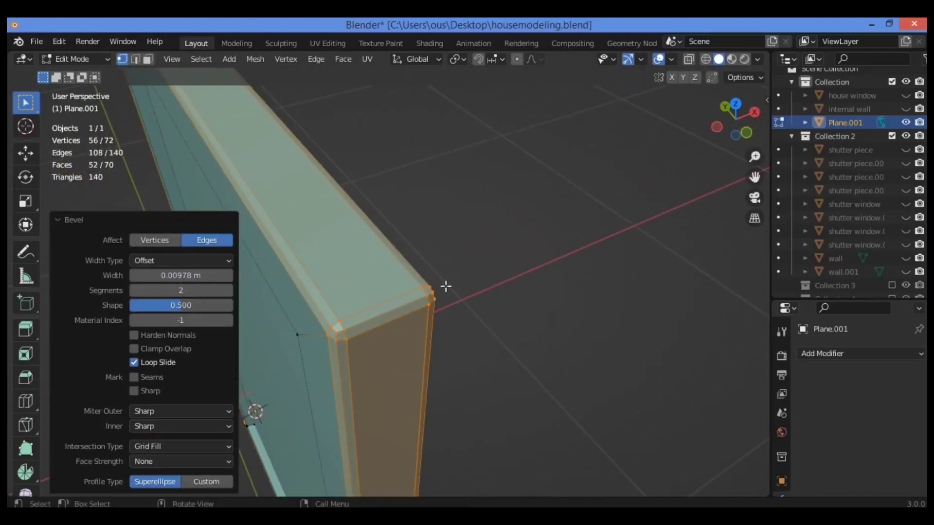
{"action": "left_click", "coordinate": [562, 246]}
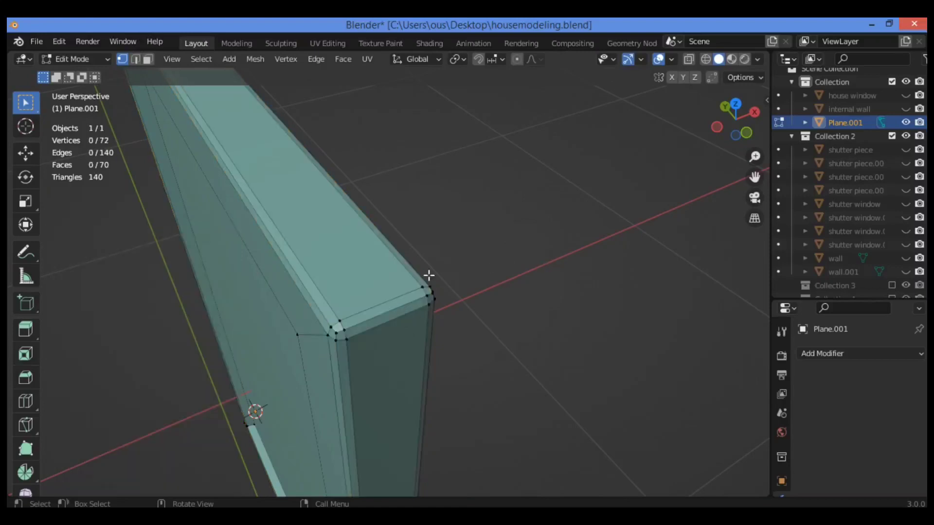
Step: Select the inner frame edge loop around the recess on one side and bevel it about 0.029 m with 2 segments
{"action": "left_click_drag", "start_coordinate": [742, 150], "coordinate": [485, 273]}
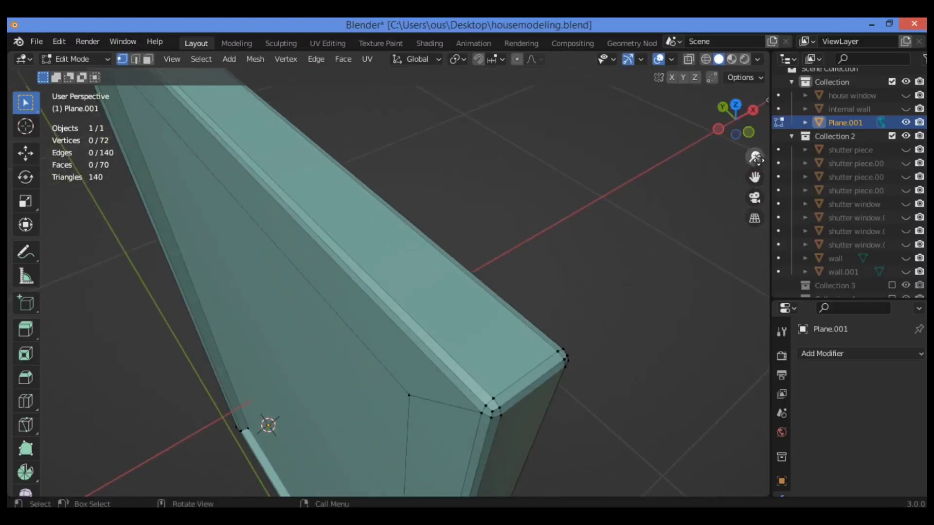
{"action": "left_click_drag", "start_coordinate": [755, 157], "coordinate": [621, 195]}
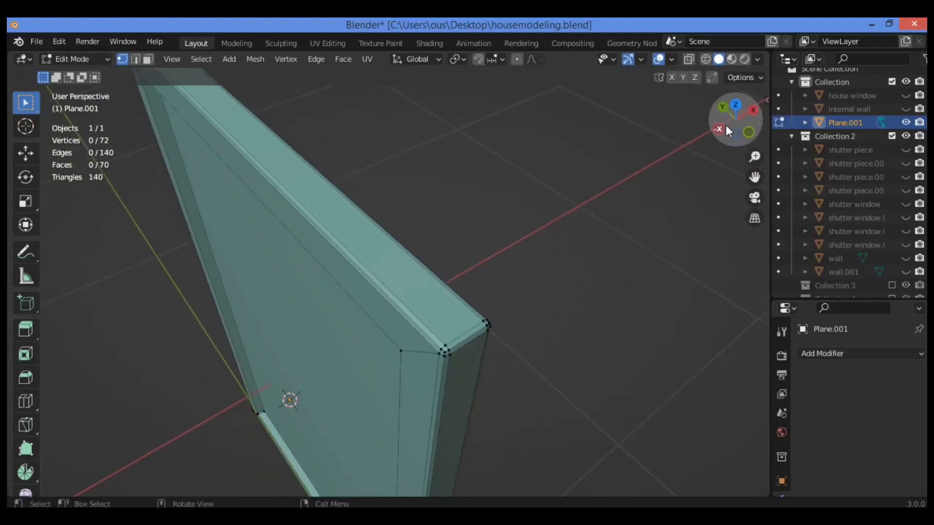
{"action": "left_click_drag", "start_coordinate": [726, 125], "coordinate": [632, 104]}
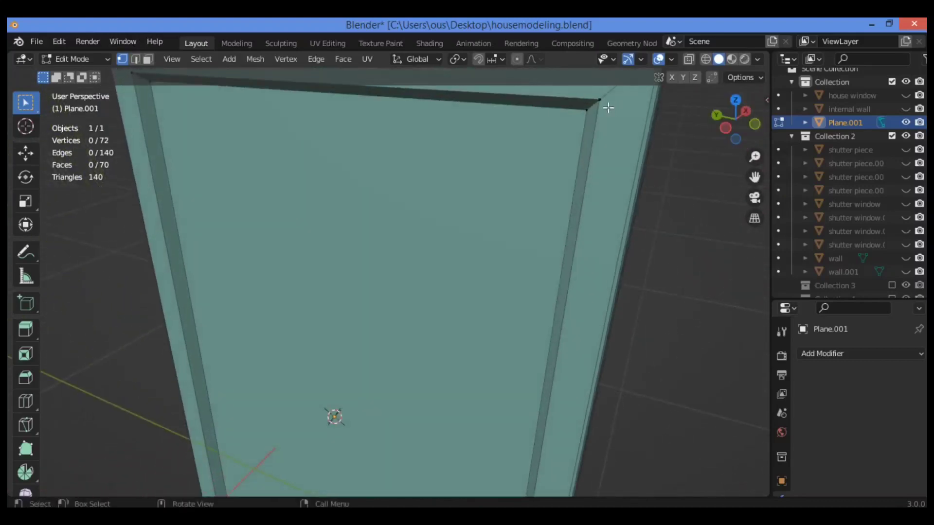
{"action": "left_click", "coordinate": [590, 98], "text": "alt"}
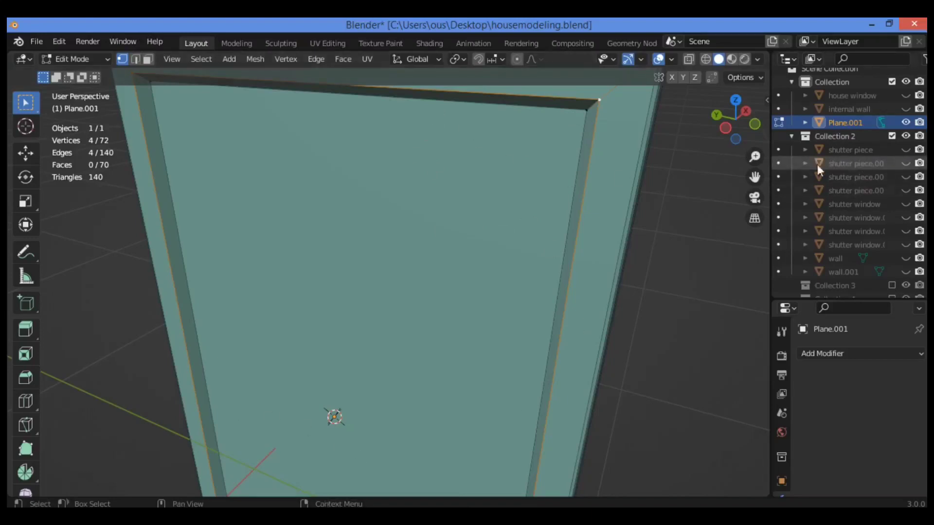
{"action": "scroll", "coordinate": [545, 225], "scroll_direction": "down", "scroll_amount": 3}
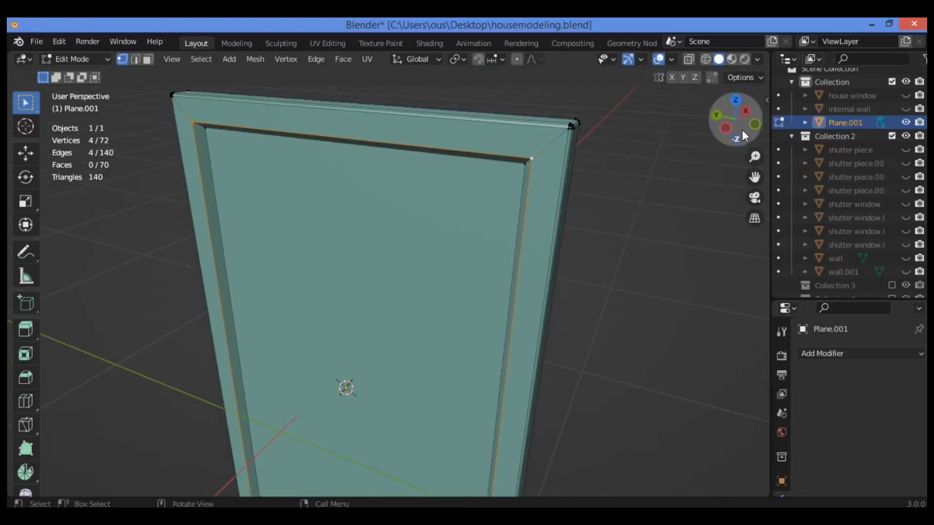
{"action": "left_click_drag", "start_coordinate": [743, 129], "coordinate": [628, 206]}
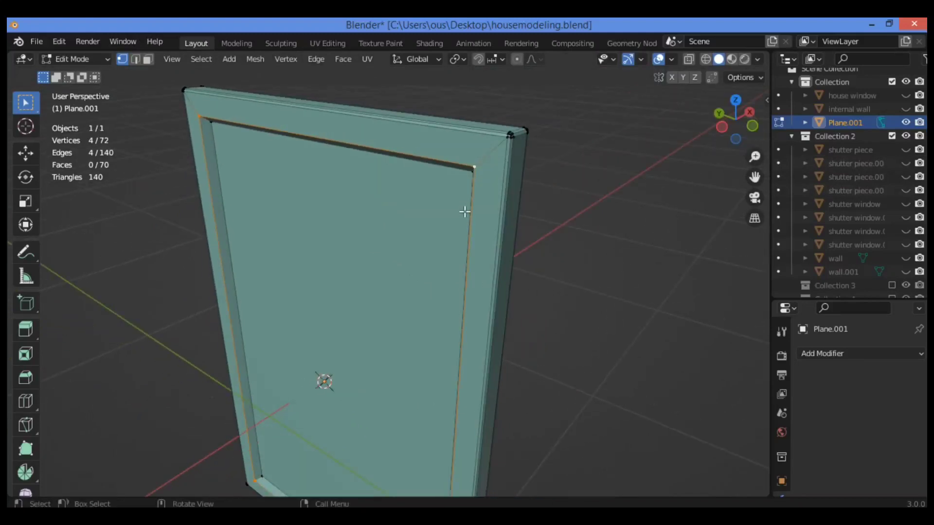
{"action": "key", "text": "ctrl+b"}
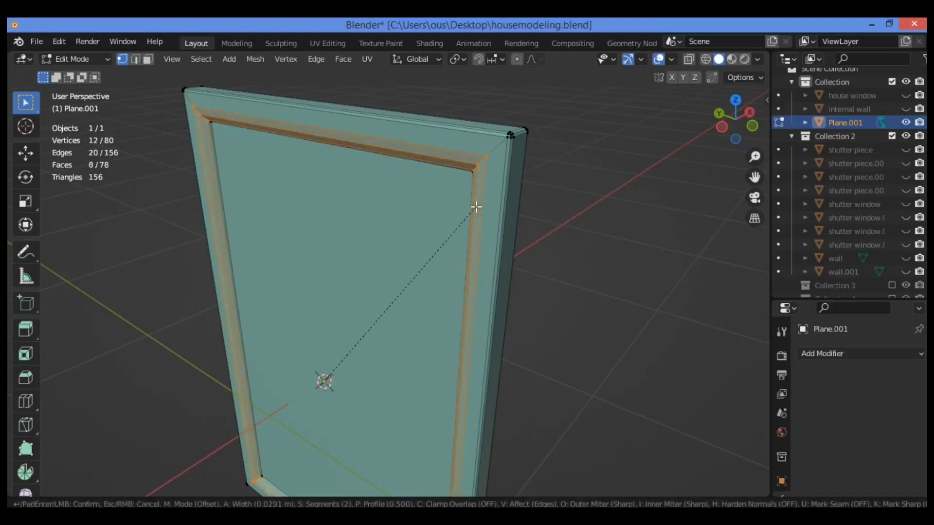
{"action": "left_click", "coordinate": [477, 207]}
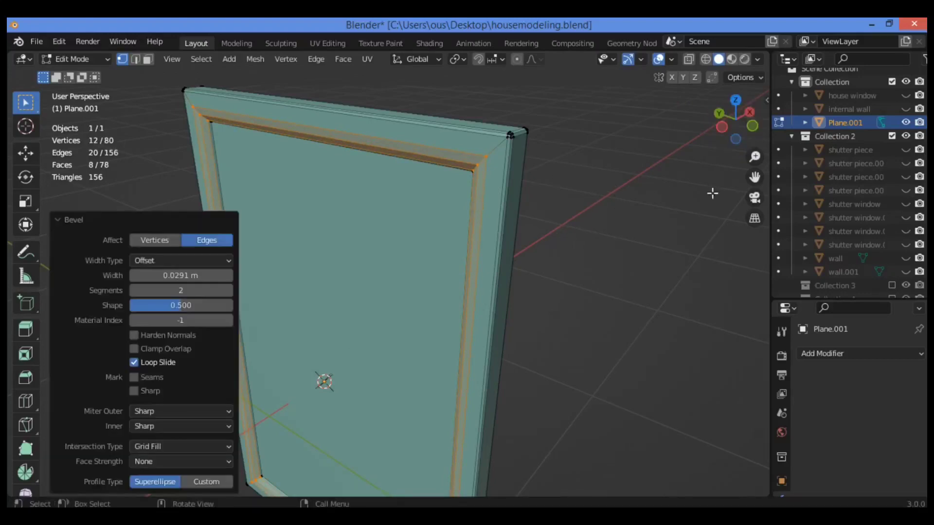
Step: Bevel the inner frame edge loop on the opposite side about 0.0288 m with 2 segments, then deselect all geometry
{"action": "left_click_drag", "start_coordinate": [736, 122], "coordinate": [681, 128]}
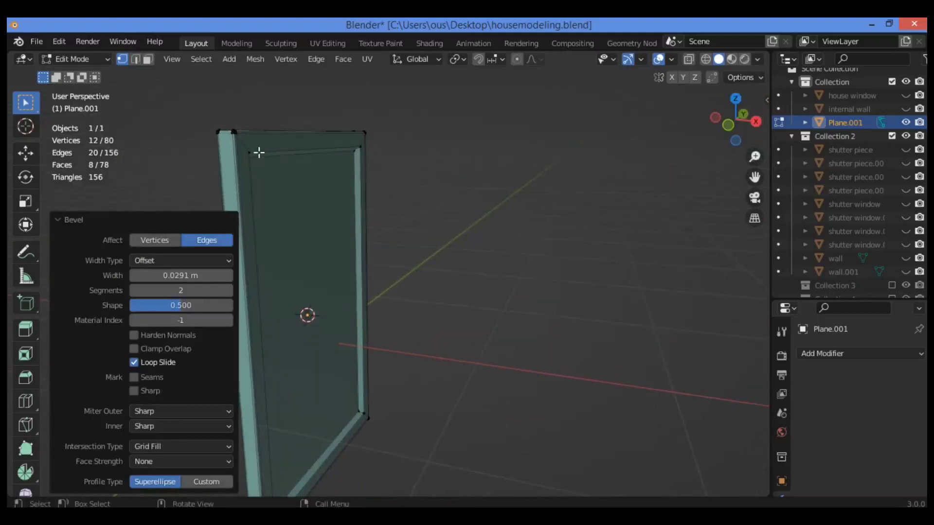
{"action": "left_click", "coordinate": [291, 149], "text": "alt"}
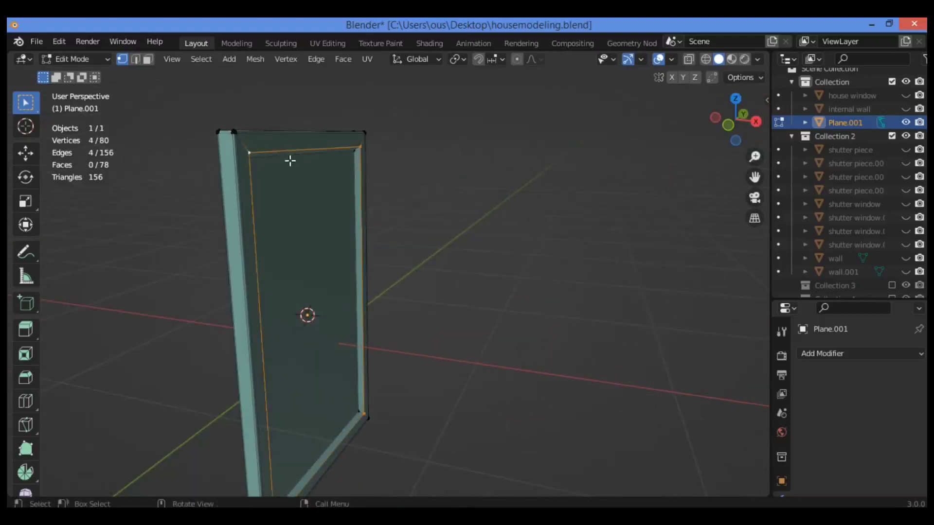
{"action": "key", "text": "ctrl+b"}
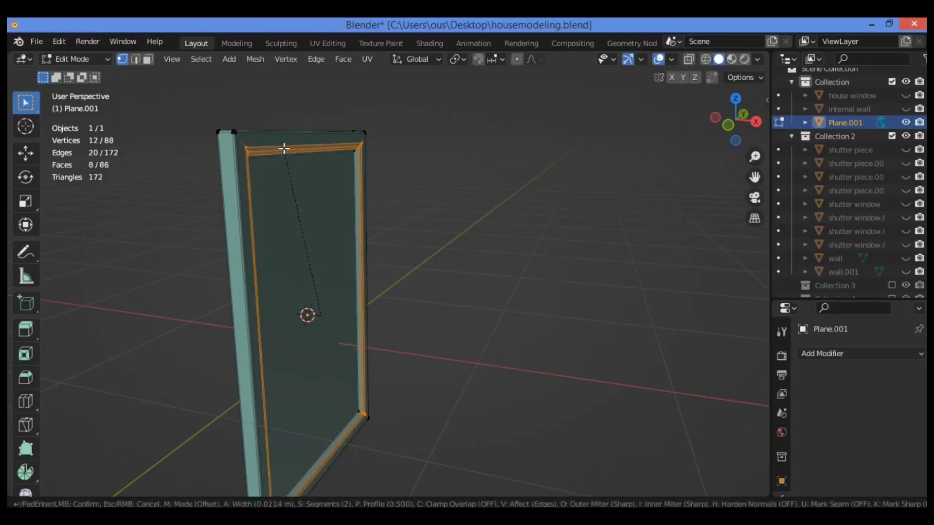
{"action": "left_click", "coordinate": [284, 147]}
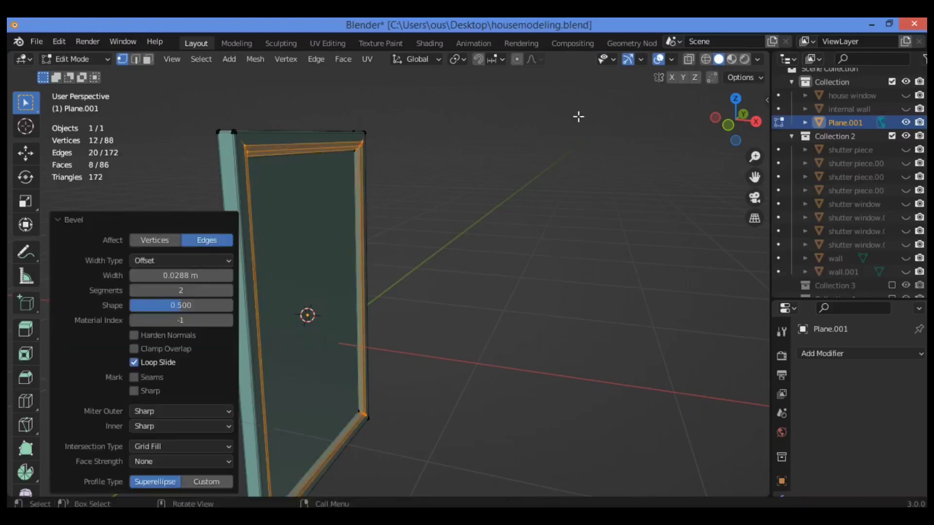
{"action": "left_click_drag", "start_coordinate": [735, 119], "coordinate": [623, 181]}
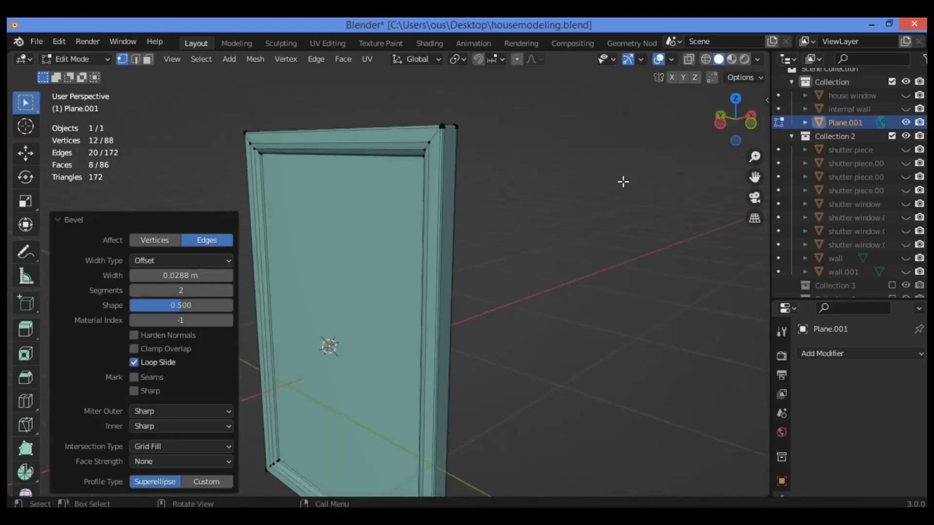
{"action": "left_click", "coordinate": [766, 163]}
{"action": "scroll", "coordinate": [570, 222], "scroll_direction": "down", "scroll_amount": 2}
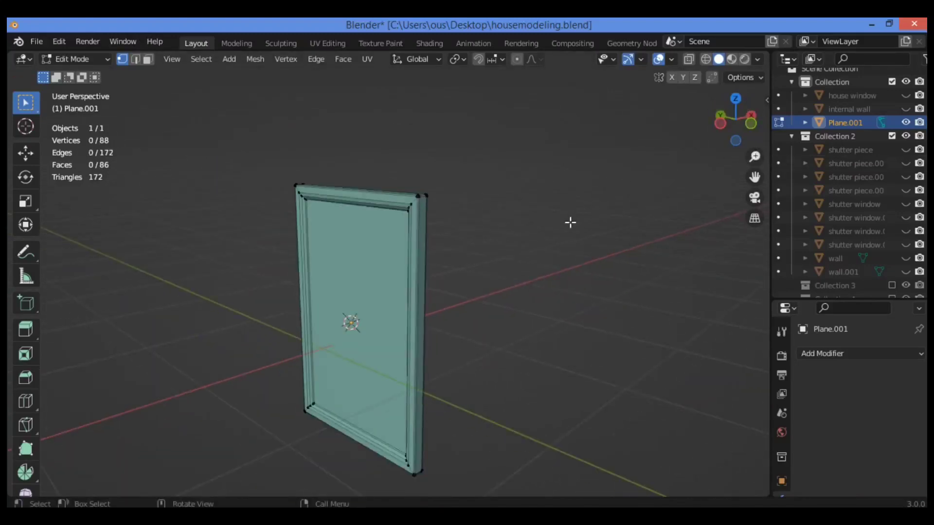
Step: Return to Object Mode, add a cube mesh and scale it uniformly to about 0.16
{"action": "key", "text": "Tab"}
{"action": "left_click_drag", "start_coordinate": [736, 115], "coordinate": [647, 150]}
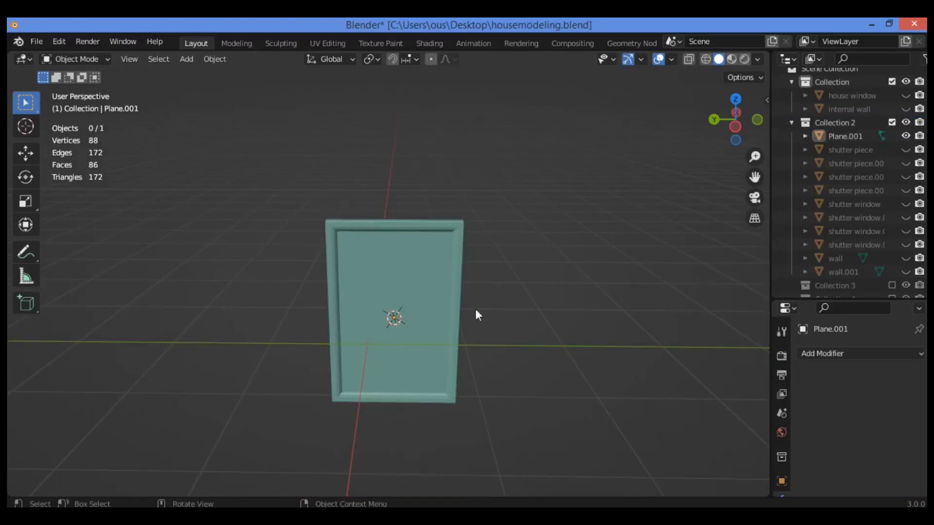
{"action": "left_click_drag", "start_coordinate": [754, 177], "coordinate": [728, 172]}
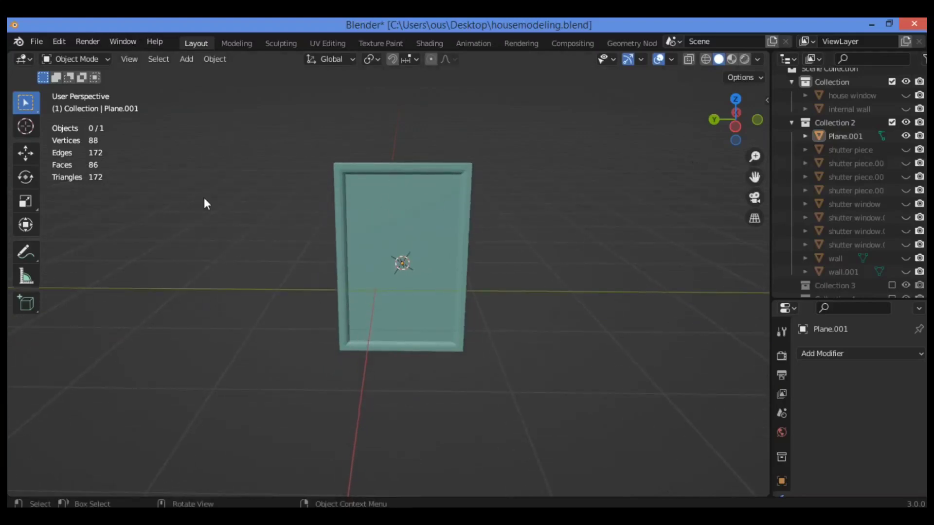
{"action": "key", "text": "shift+a"}
{"action": "mouse_move", "coordinate": [204, 199]}
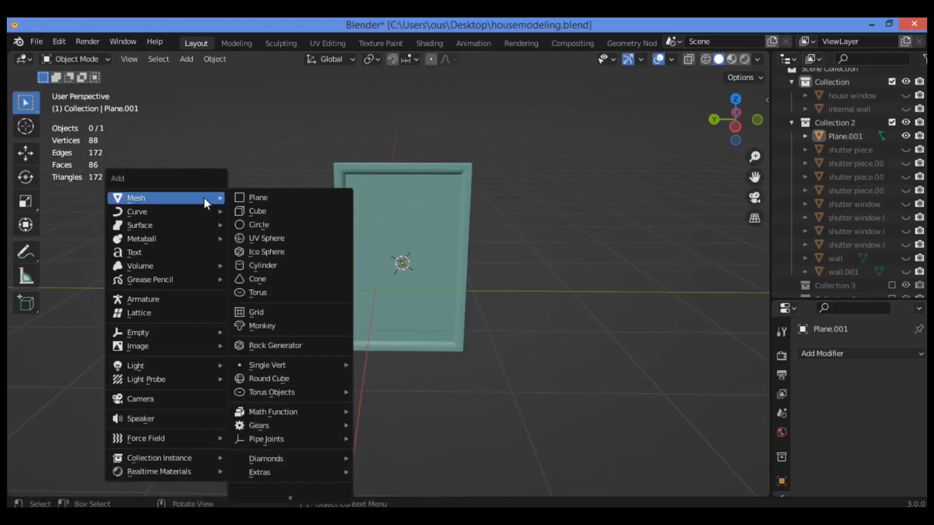
{"action": "left_click", "coordinate": [276, 212]}
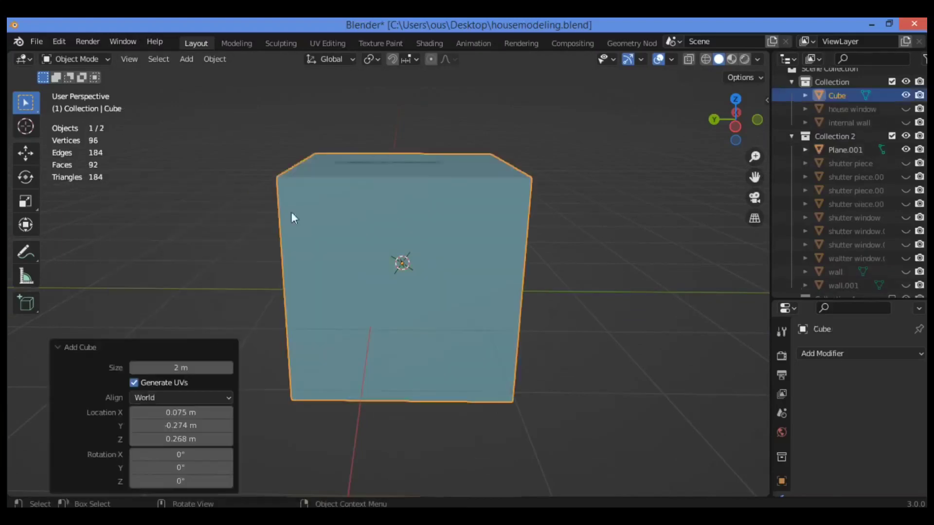
{"action": "key", "text": "s"}
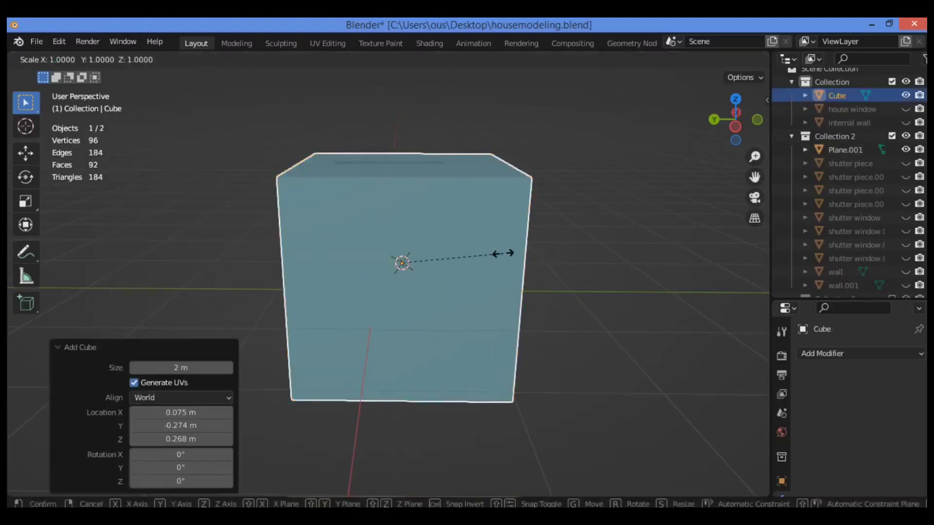
{"action": "left_click", "coordinate": [418, 261]}
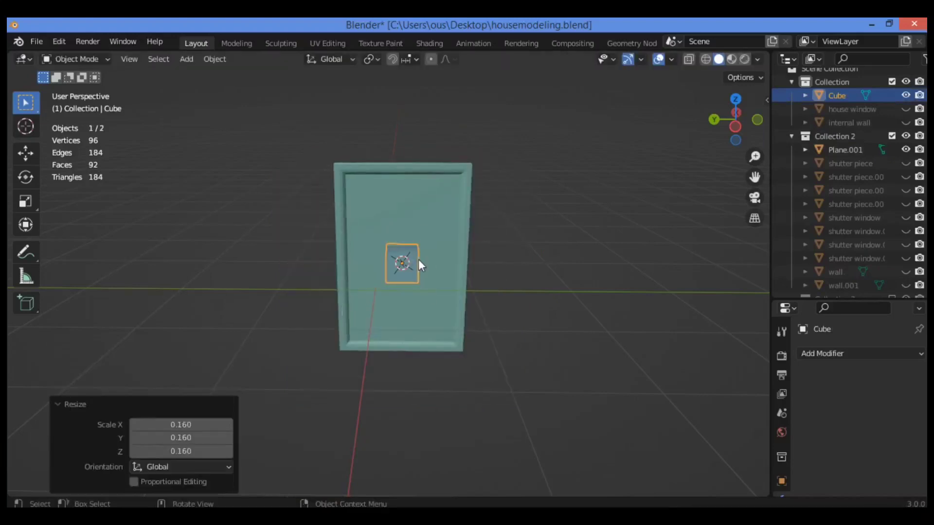
Step: Move the cube about -1.635 m along Y to beside the window and stretch it along Z by about -7.03
{"action": "key", "text": "g"}
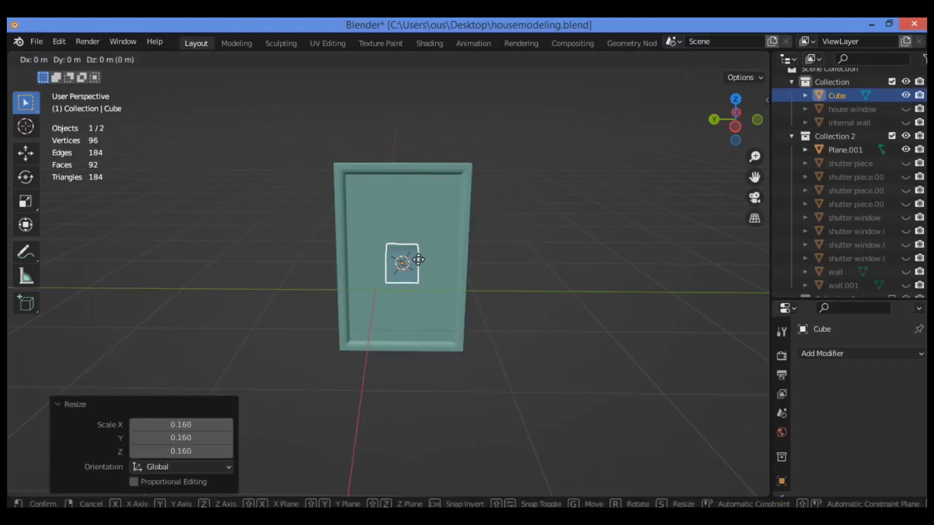
{"action": "key", "text": "y"}
{"action": "left_click", "coordinate": [579, 253]}
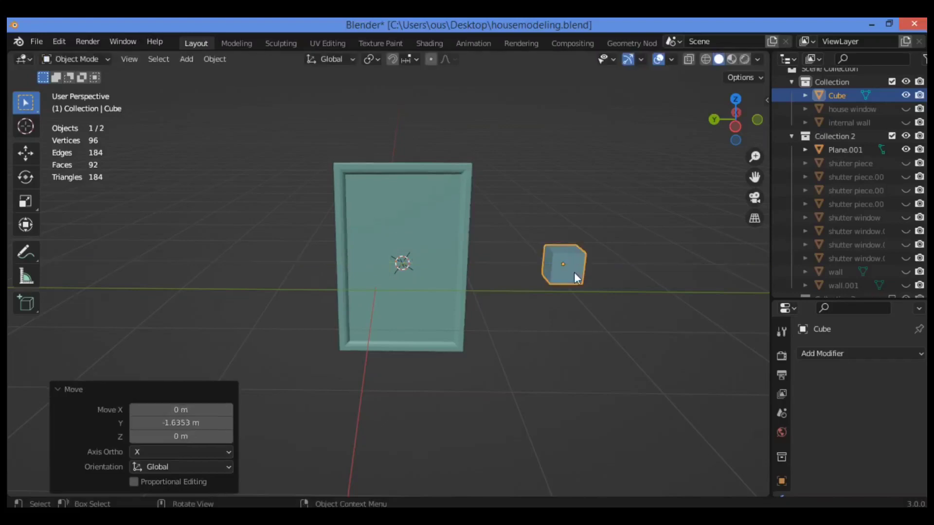
{"action": "key", "text": "s"}
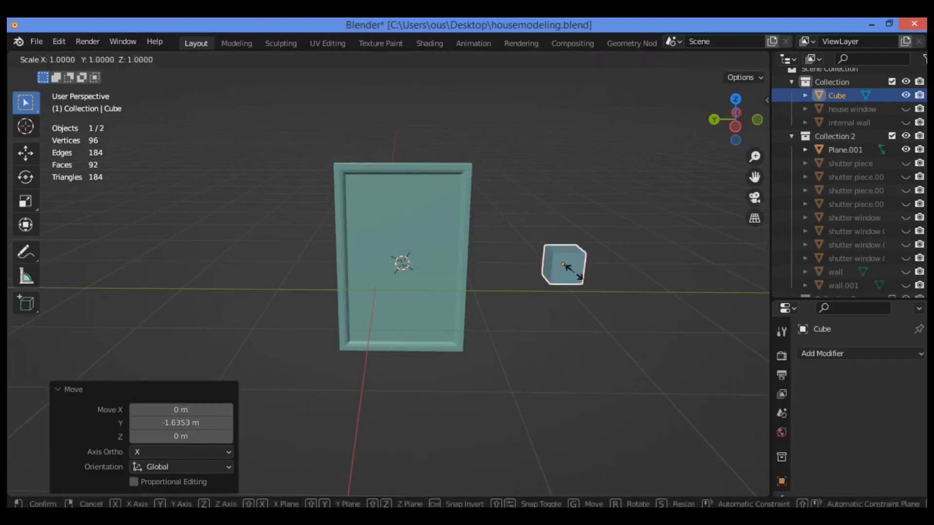
{"action": "key", "text": "z"}
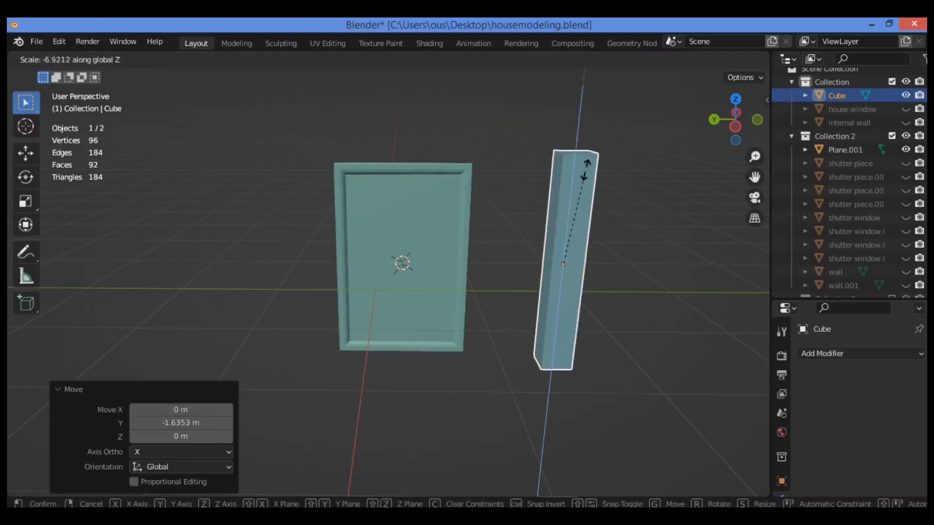
{"action": "left_click", "coordinate": [586, 169]}
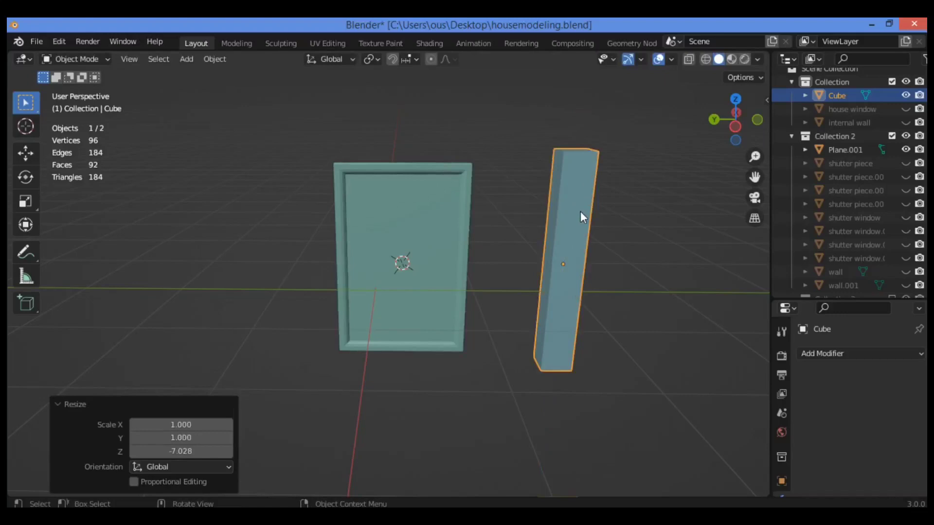
Step: Thin the tall bar by scaling it about 0.285 along Y and about 0.349 along X
{"action": "key", "text": "s"}
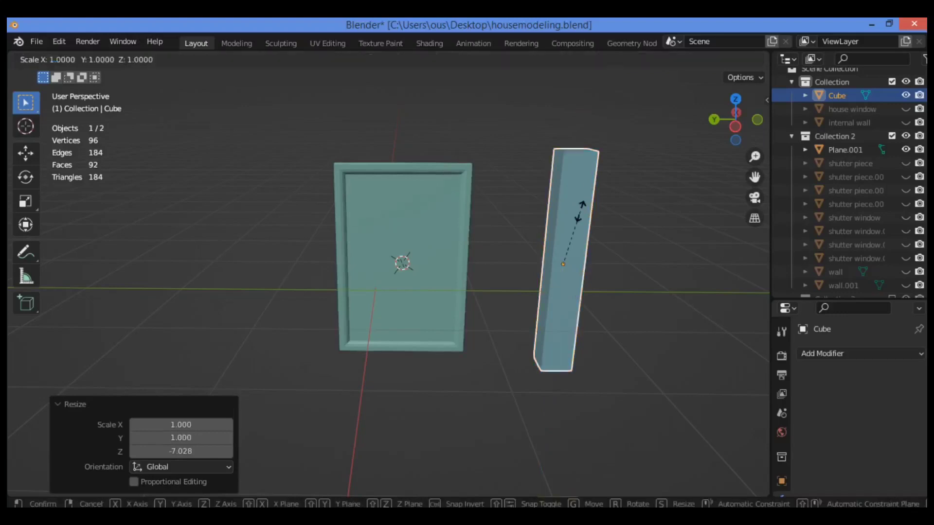
{"action": "key", "text": "y"}
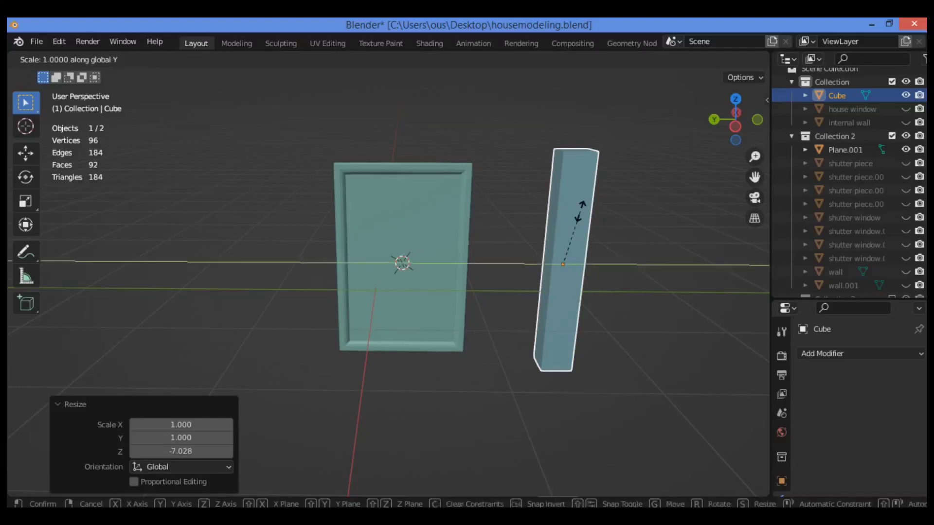
{"action": "left_click", "coordinate": [570, 253]}
{"action": "key", "text": "s"}
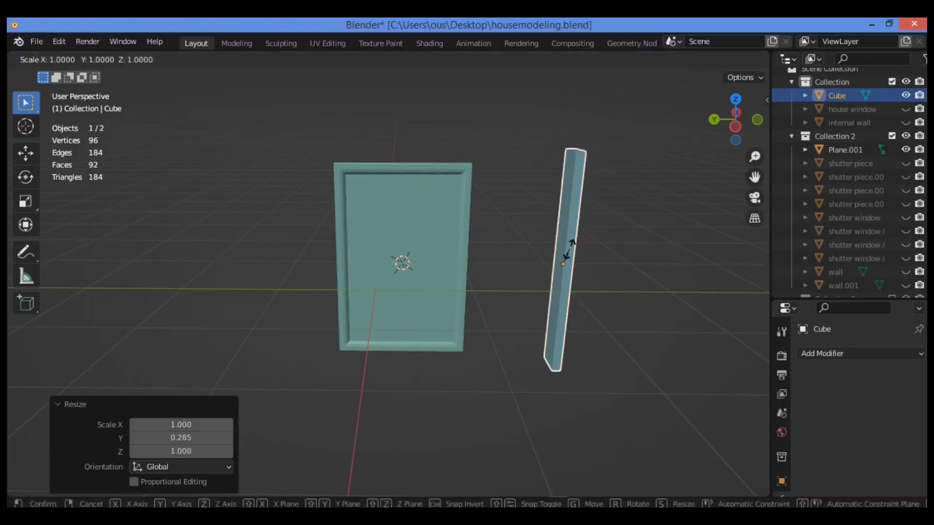
{"action": "key", "text": "x"}
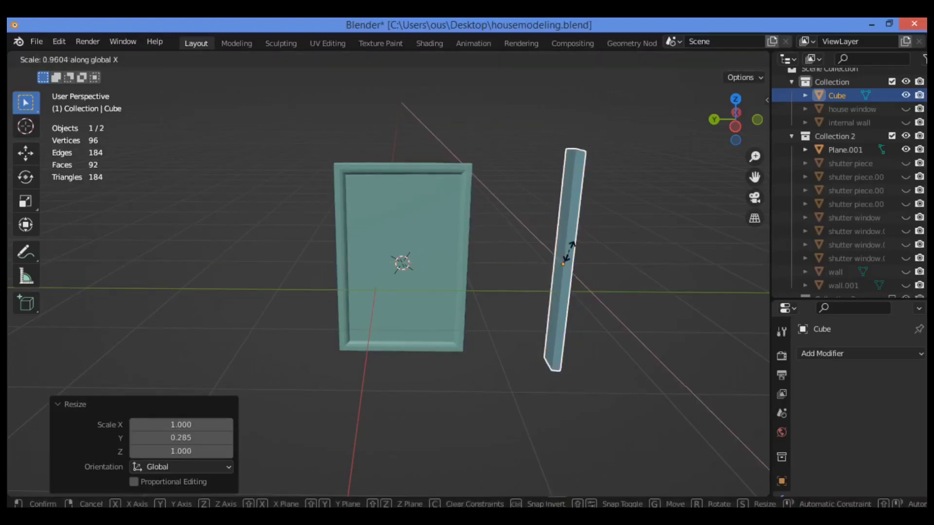
{"action": "left_click", "coordinate": [567, 259]}
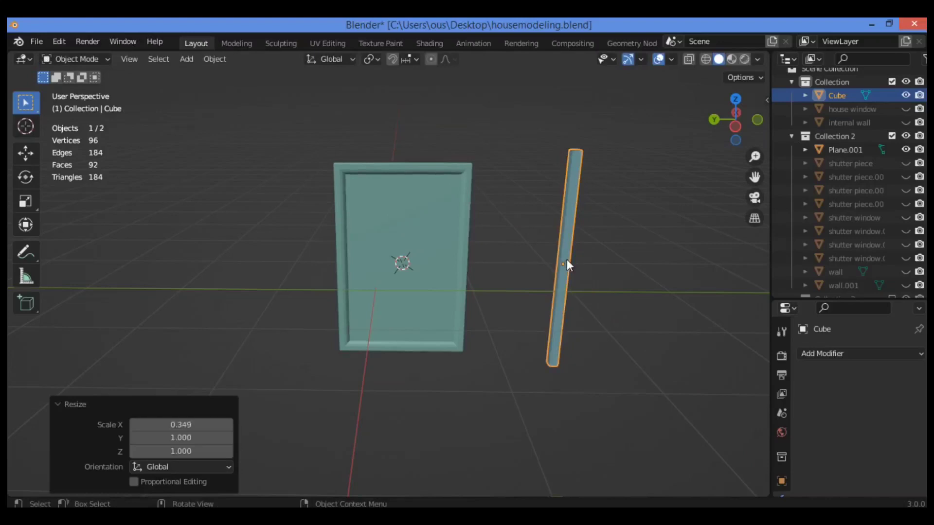
Step: Scale the bar about 0.483 along Y and about 0.89 along Z to roughly match the window's height
{"action": "key", "text": "s"}
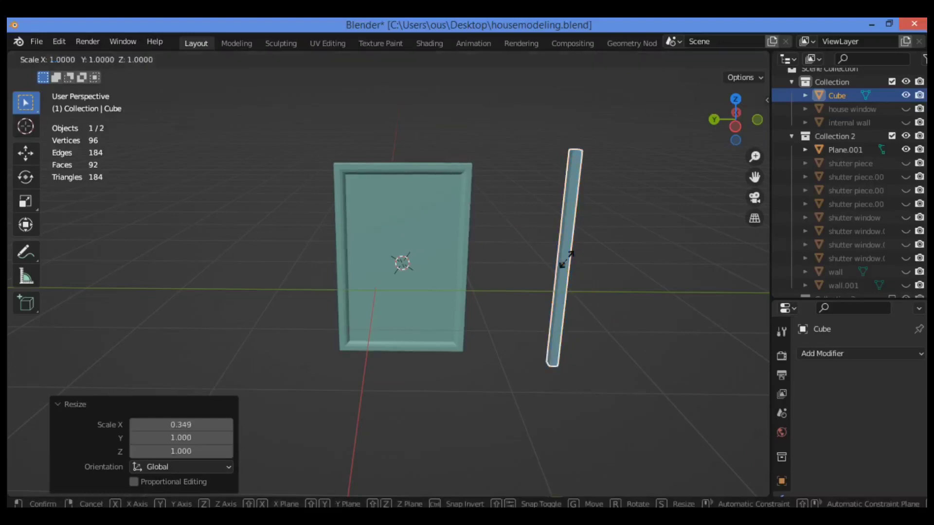
{"action": "key", "text": "y"}
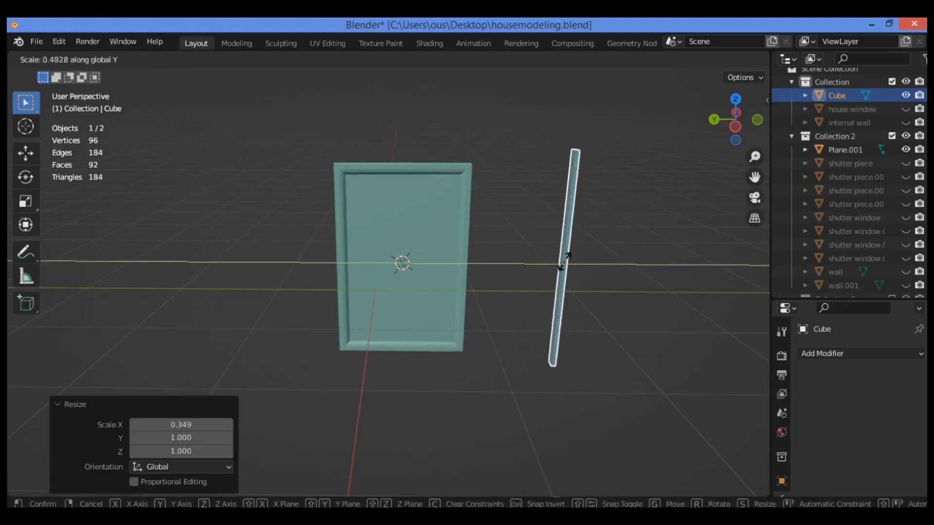
{"action": "left_click", "coordinate": [565, 259]}
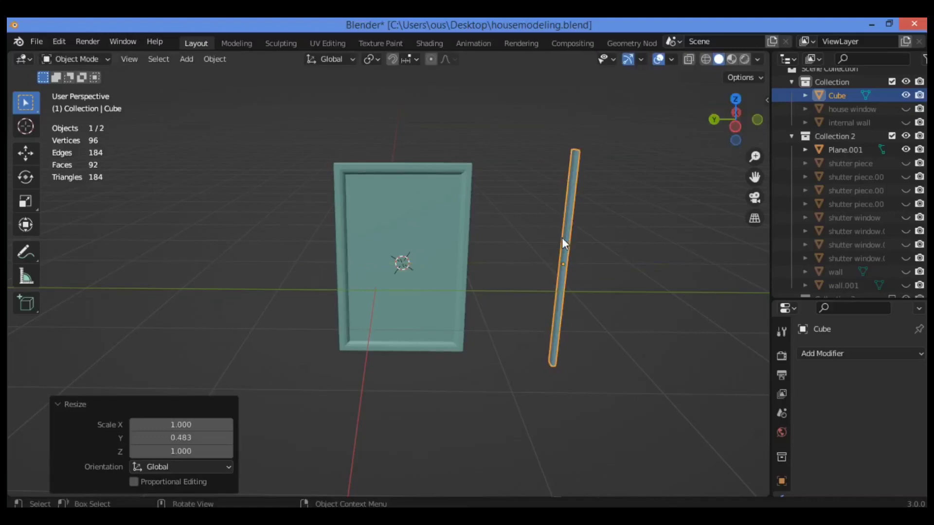
{"action": "key", "text": "s"}
{"action": "key", "text": "z"}
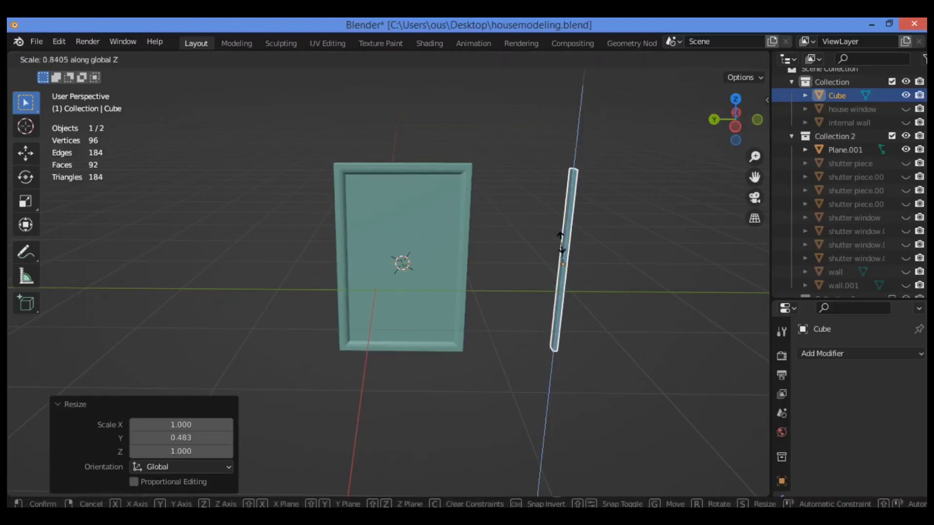
{"action": "left_click", "coordinate": [562, 241]}
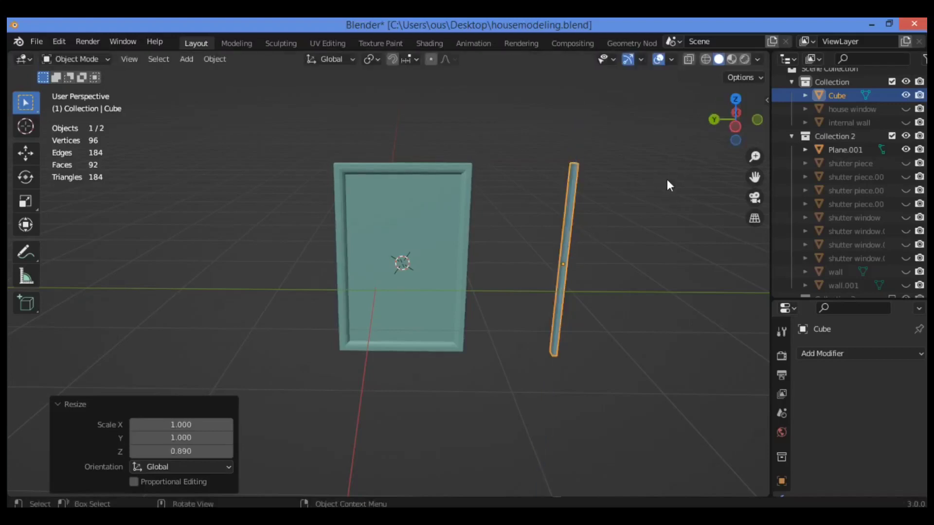
Step: Move the bar about 1.61 m along Y to the middle of the window panel, check it from the front and deselect it
{"action": "key", "text": "KP_1"}
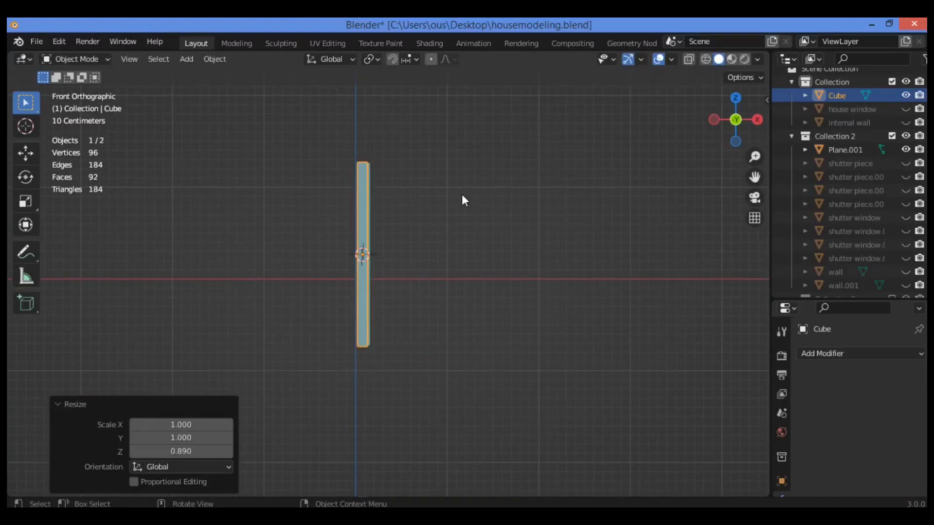
{"action": "key", "text": "KP_3"}
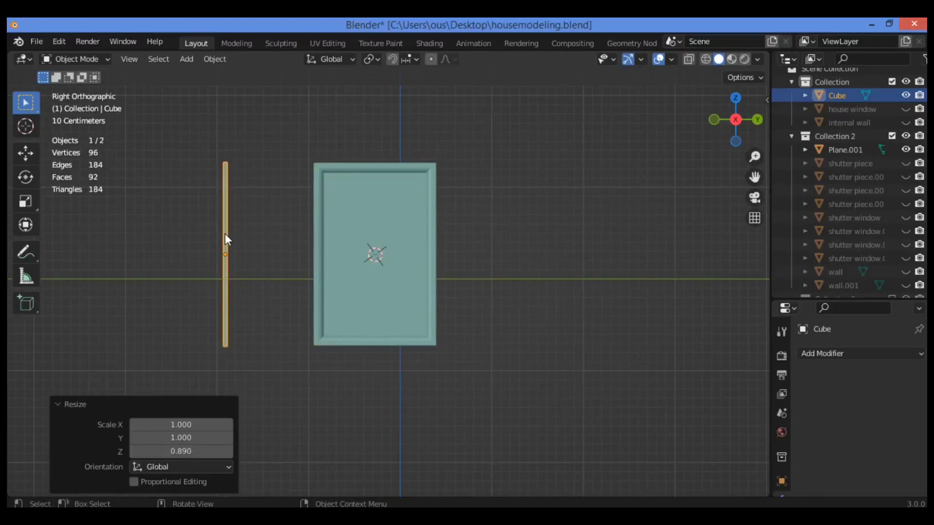
{"action": "key", "text": "g"}
{"action": "key", "text": "y"}
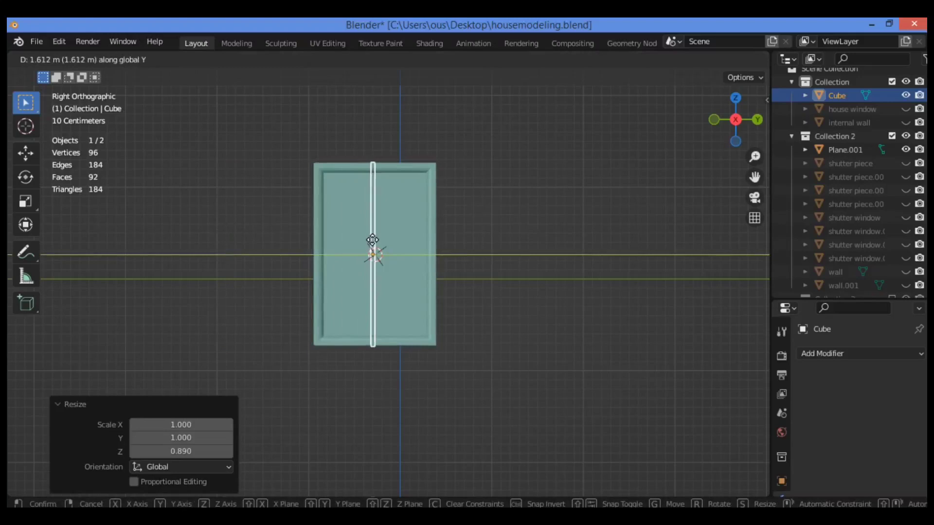
{"action": "left_click", "coordinate": [373, 240]}
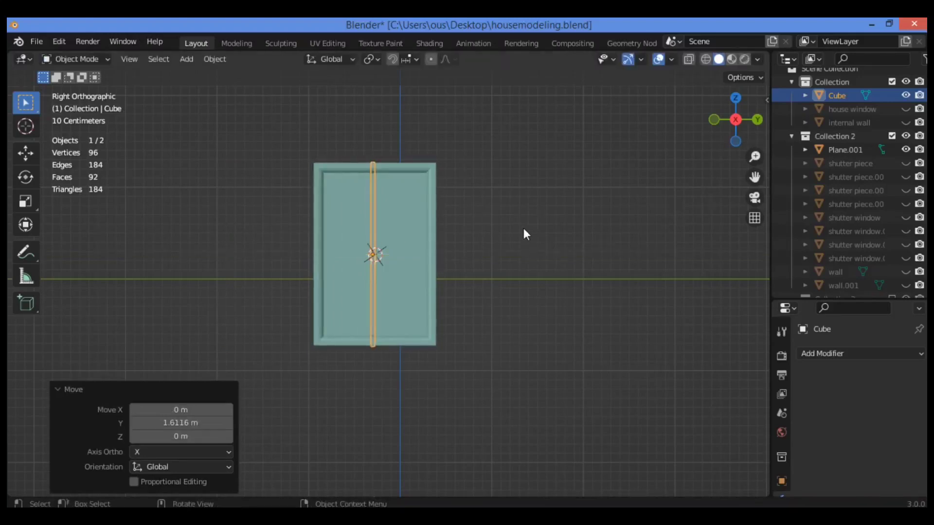
{"action": "left_click_drag", "start_coordinate": [745, 112], "coordinate": [743, 113]}
{"action": "left_click", "coordinate": [743, 113]}
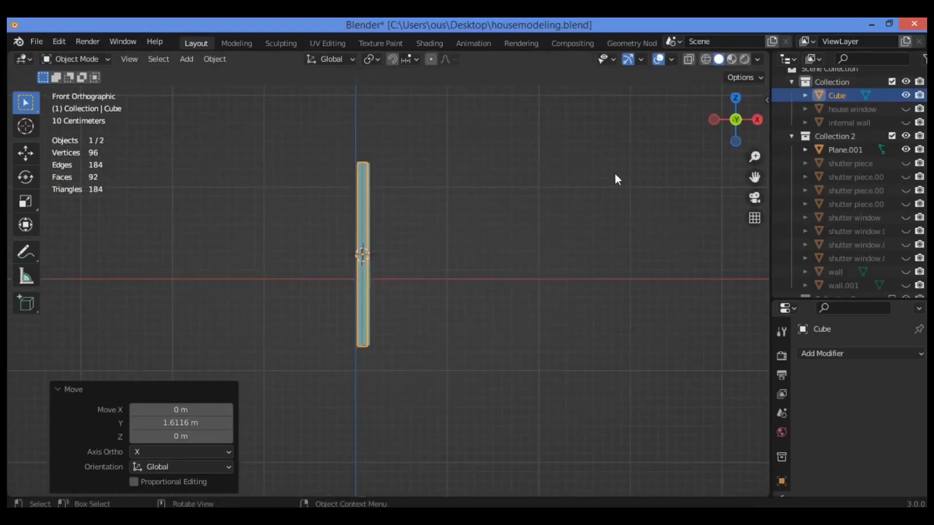
{"action": "left_click", "coordinate": [502, 185]}
Step: Scale the vertical divider bar uniformly by about 0.921, and narrow it along X by about 0.651
{"action": "left_click_drag", "start_coordinate": [746, 122], "coordinate": [382, 200]}
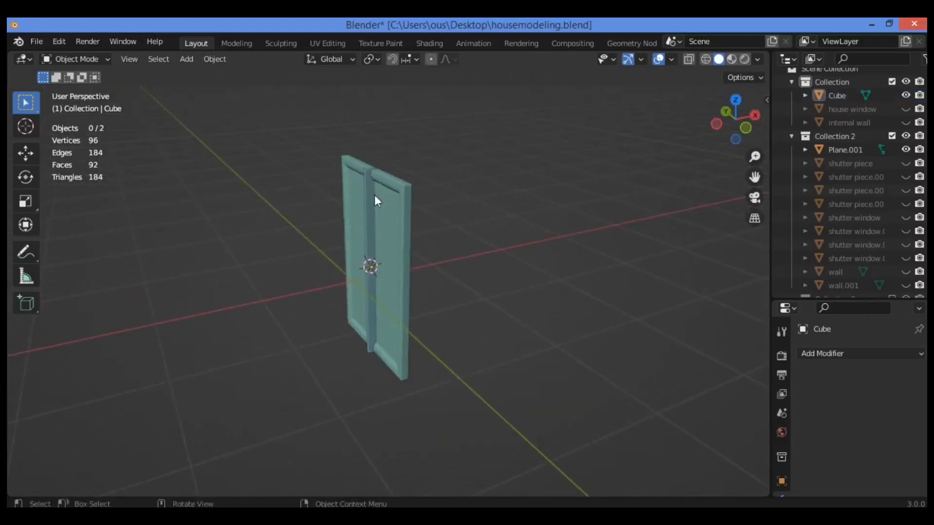
{"action": "left_click", "coordinate": [375, 196]}
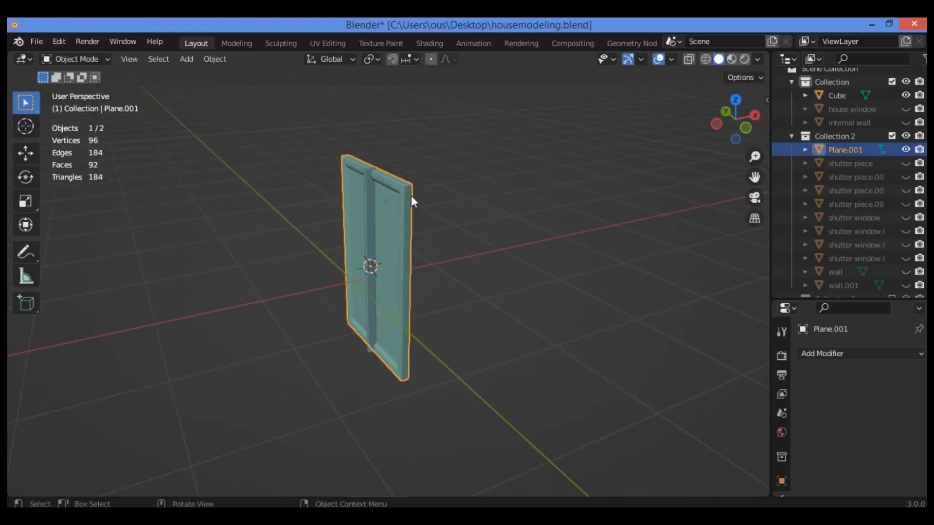
{"action": "left_click", "coordinate": [370, 206]}
{"action": "key", "text": "s"}
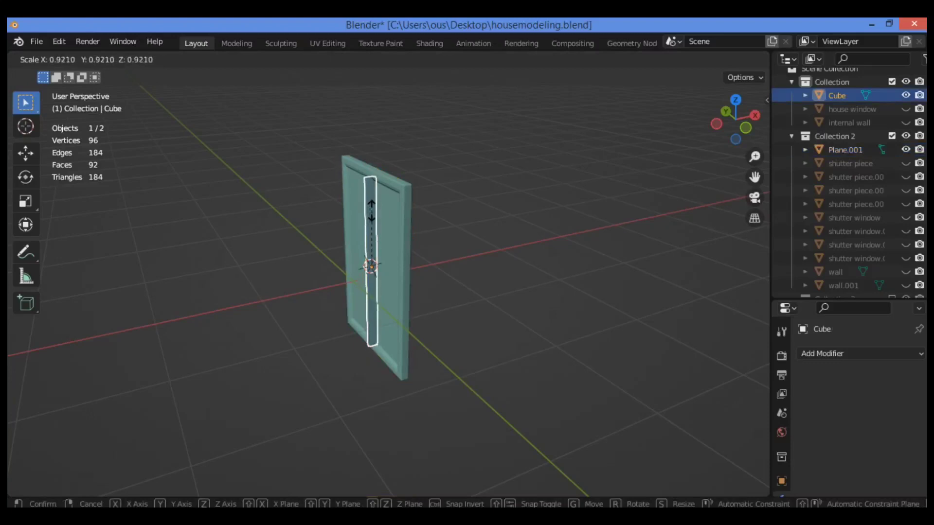
{"action": "left_click", "coordinate": [371, 212]}
{"action": "key", "text": "s"}
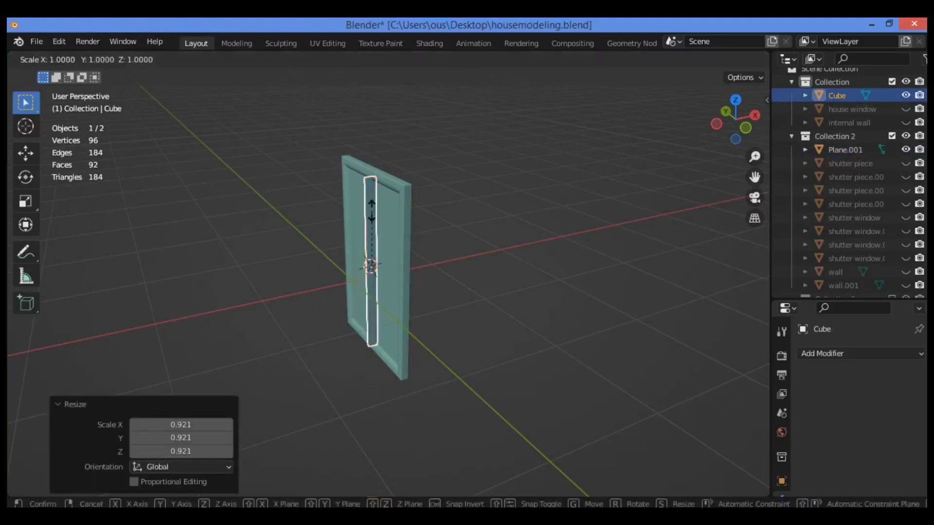
{"action": "key", "text": "x"}
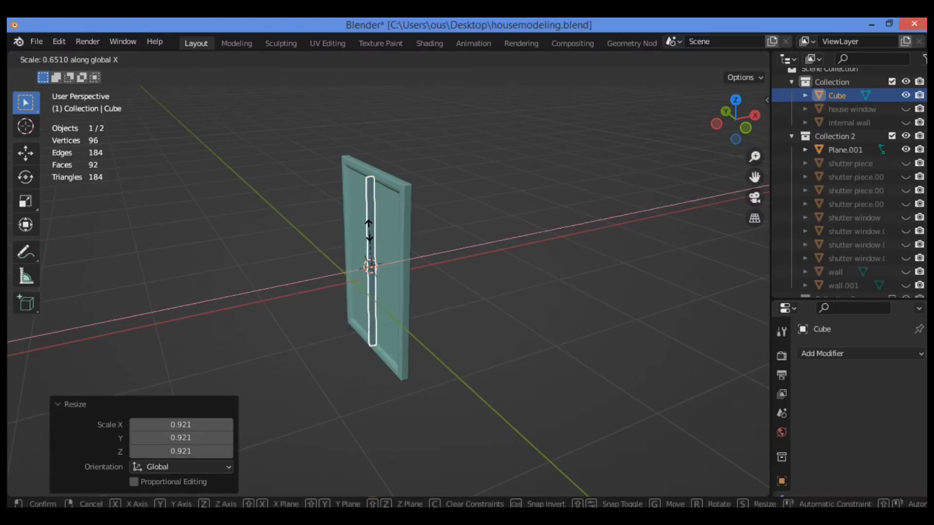
{"action": "left_click", "coordinate": [369, 230]}
Step: Move the vertical bar about 0.03 m along X within the panel, deselect it and check the window's broad face
{"action": "key", "text": "g"}
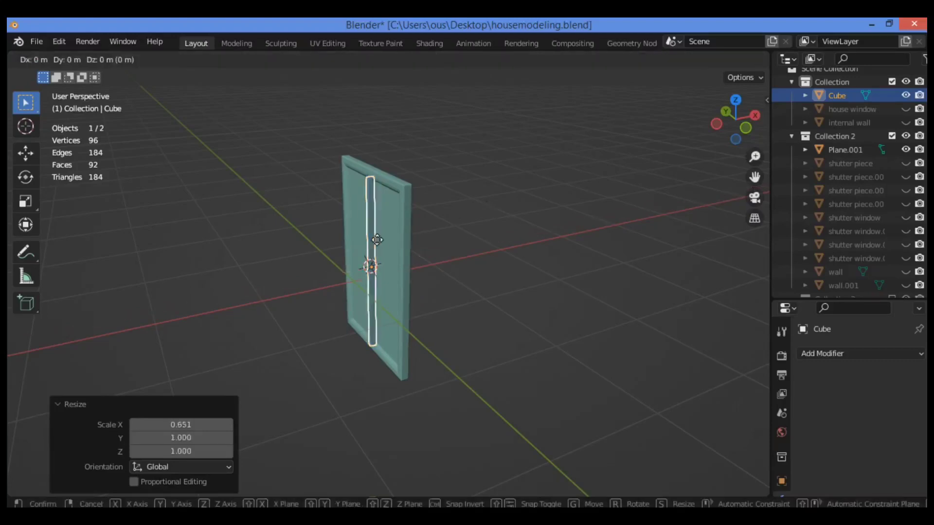
{"action": "key", "text": "x"}
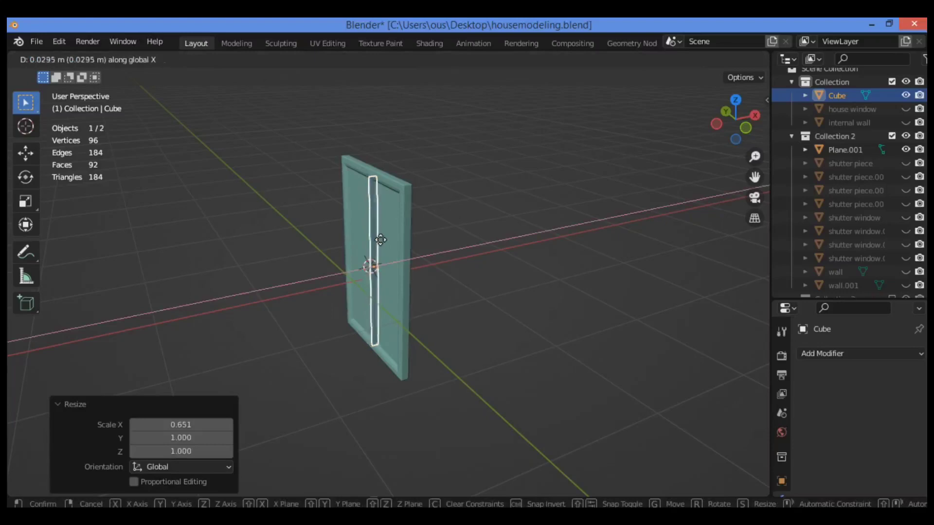
{"action": "left_click", "coordinate": [382, 245]}
{"action": "left_click", "coordinate": [539, 185]}
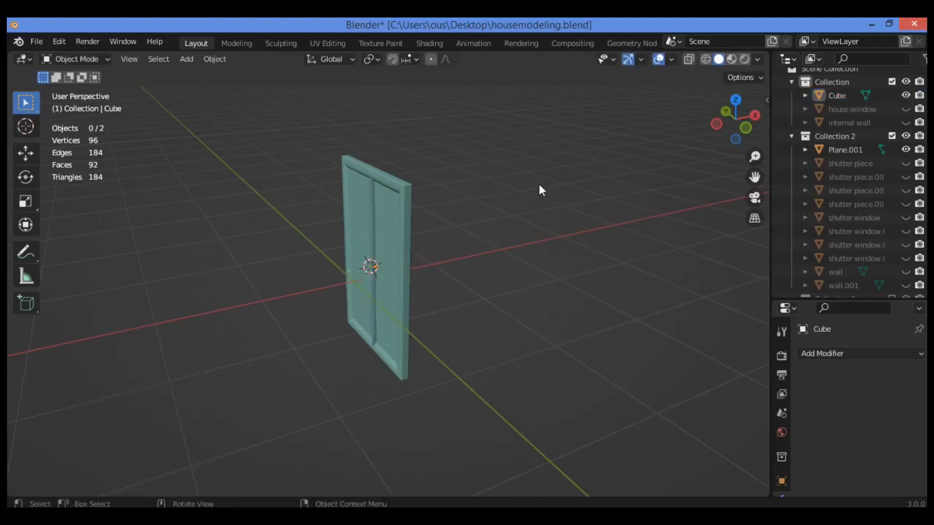
{"action": "left_click_drag", "start_coordinate": [738, 114], "coordinate": [756, 192]}
{"action": "left_click_drag", "start_coordinate": [737, 117], "coordinate": [350, 112]}
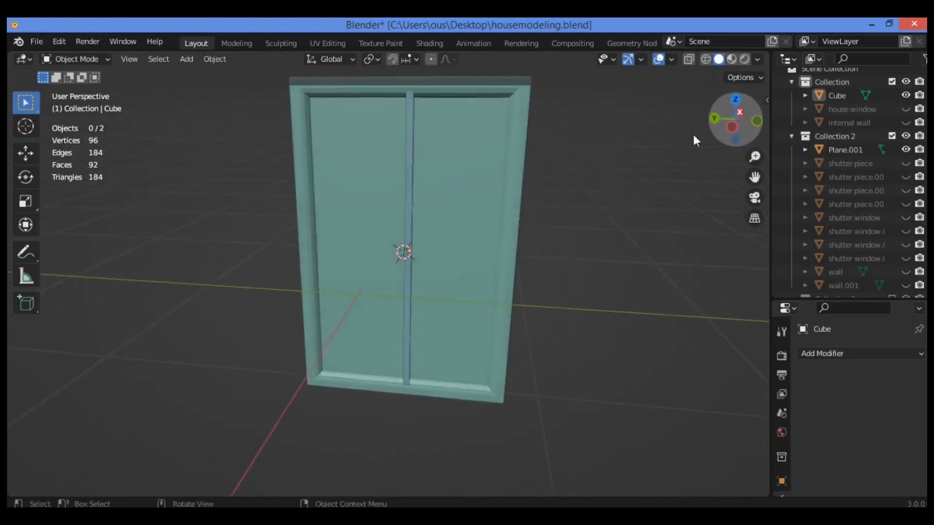
Step: Duplicate the vertical bar in place and rotate the copy 90° about X to make a horizontal bar
{"action": "left_click", "coordinate": [410, 226]}
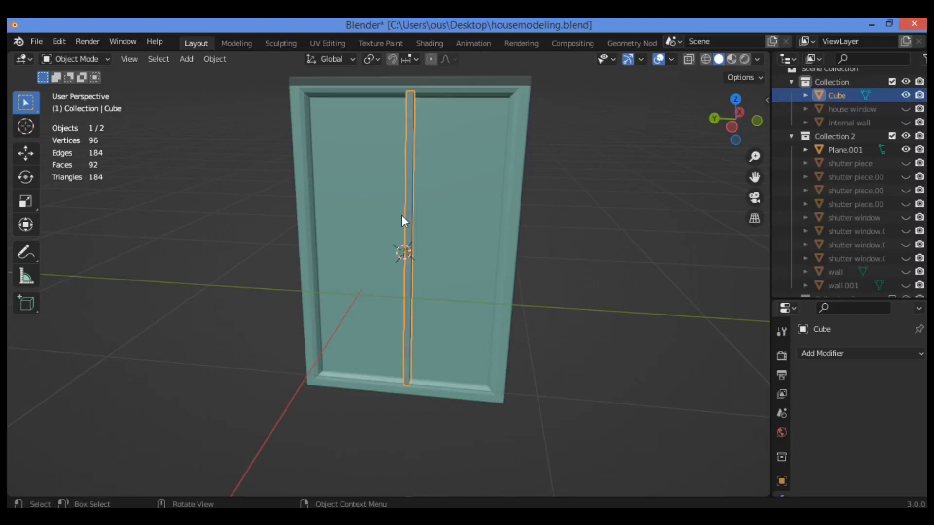
{"action": "key", "text": "shift"}
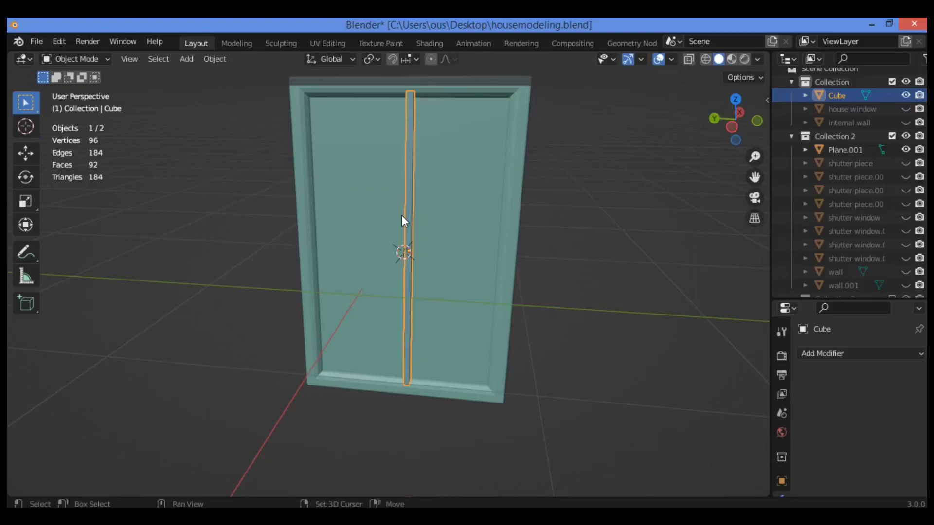
{"action": "key", "text": "shift+d"}
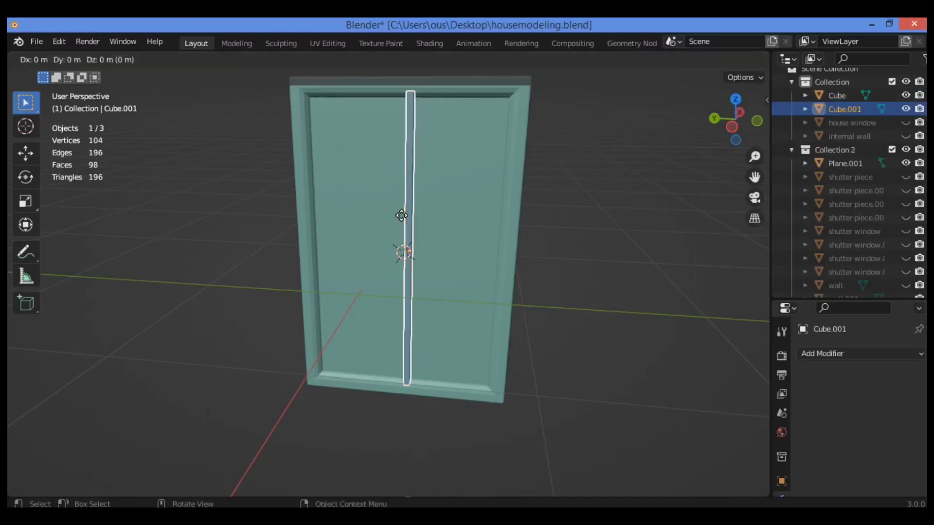
{"action": "right_click", "coordinate": [401, 215]}
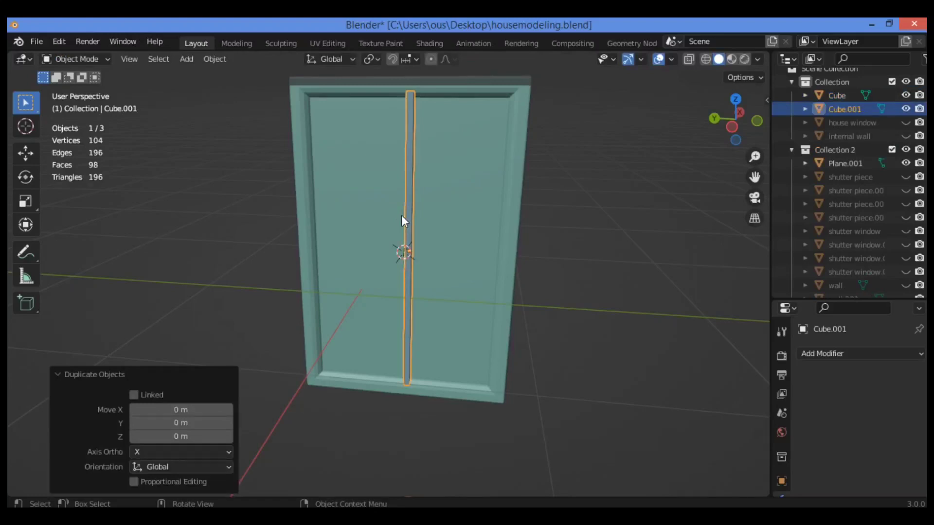
{"action": "key", "text": "r"}
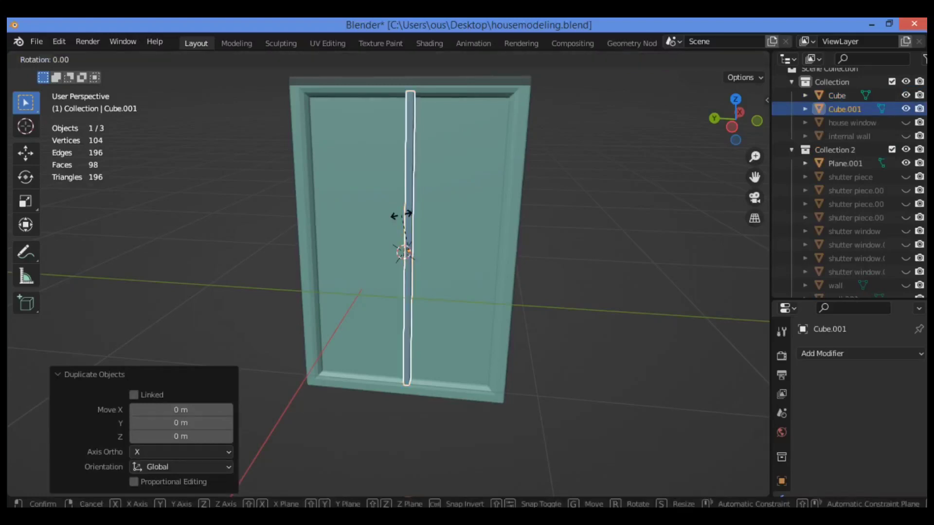
{"action": "type", "text": "x"}
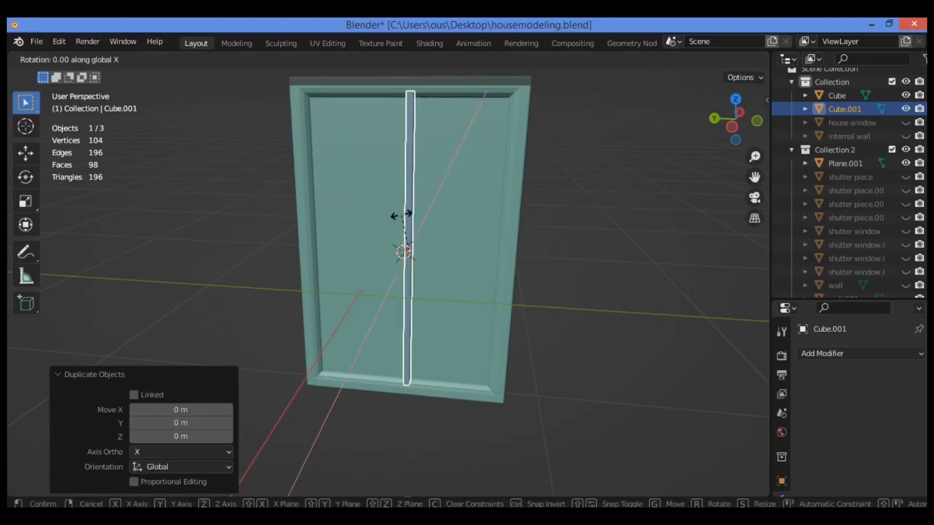
{"action": "type", "text": "90"}
{"action": "key", "text": "Return"}
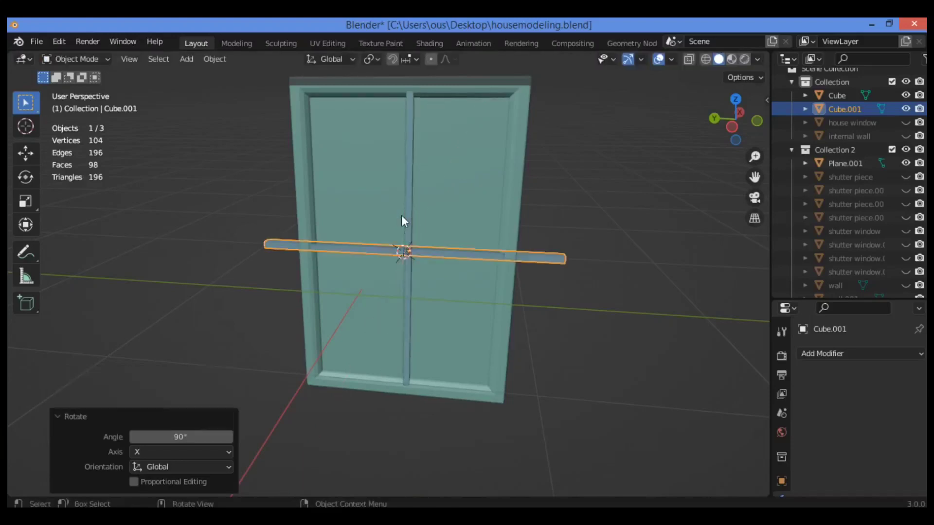
Step: Shorten the horizontal bar by scaling it about 0.645 along Y, shift it slightly along Y to fit inside the frame, and deselect it
{"action": "key", "text": "s"}
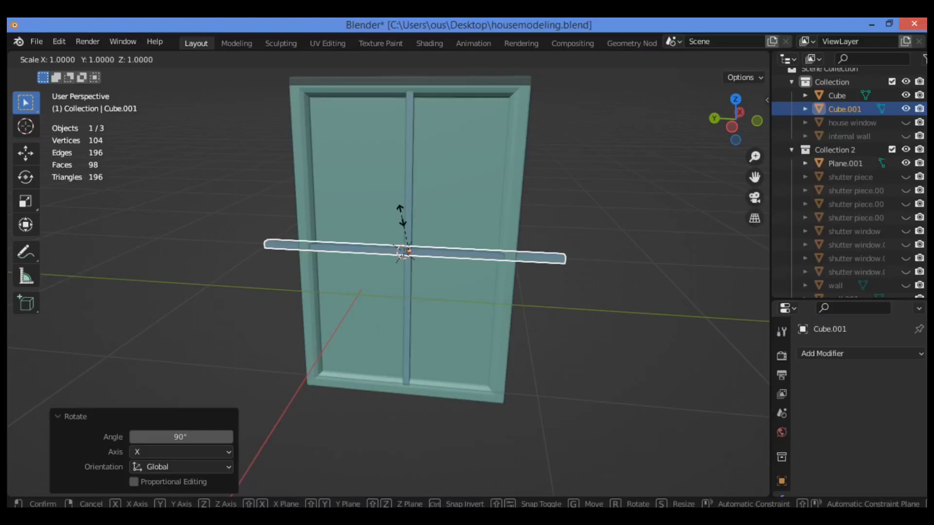
{"action": "key", "text": "y"}
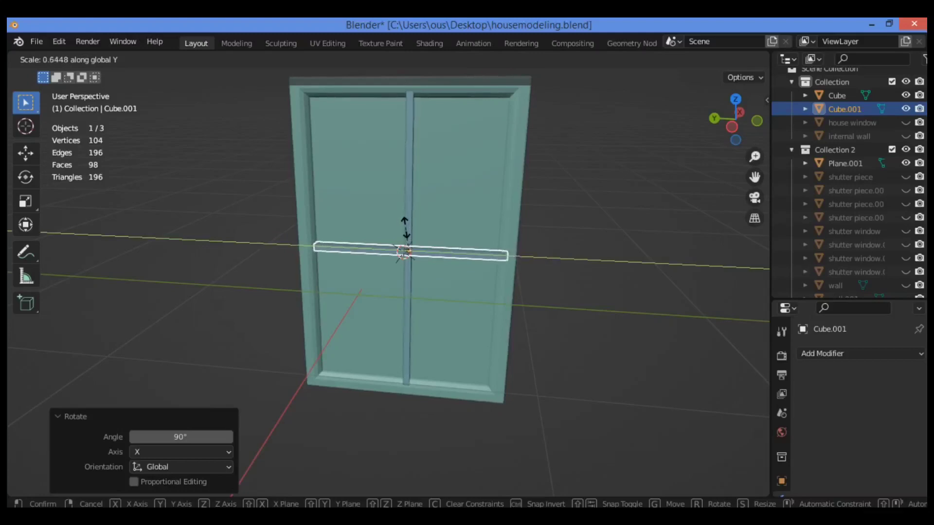
{"action": "left_click", "coordinate": [406, 228]}
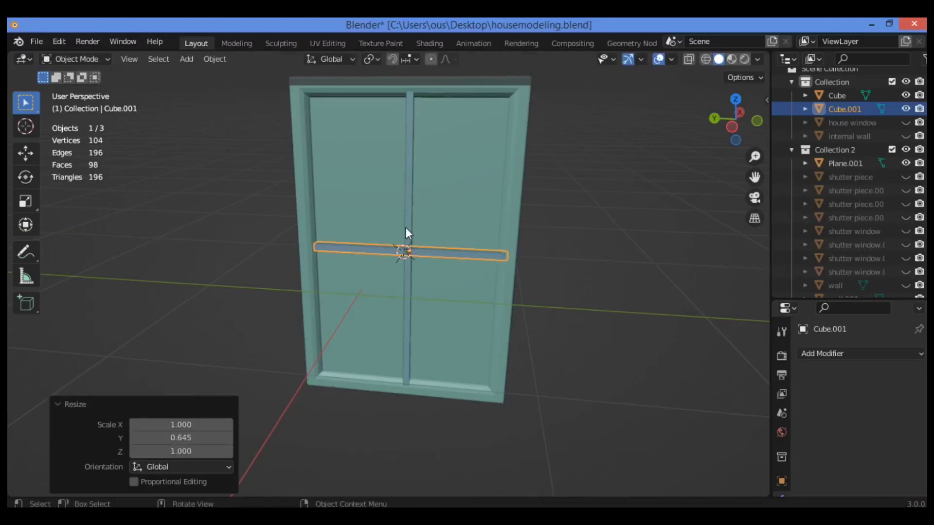
{"action": "key", "text": "g"}
{"action": "key", "text": "y"}
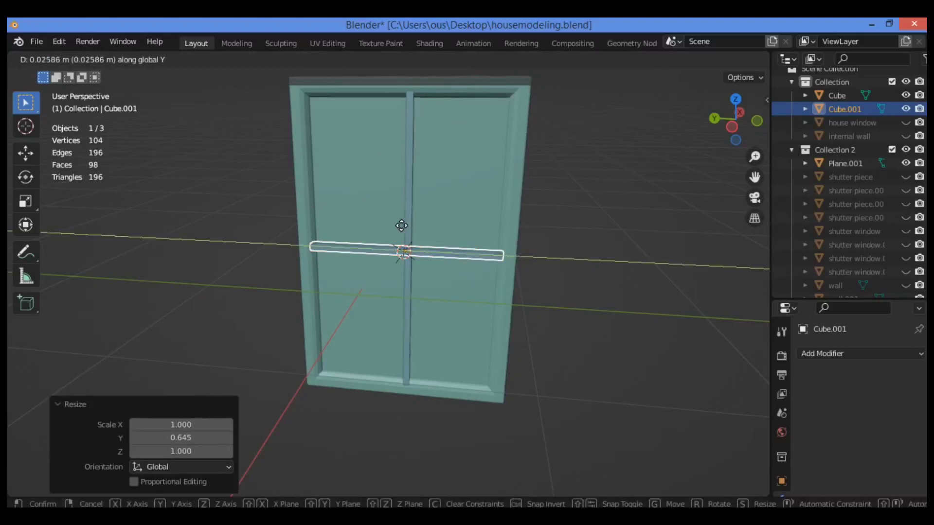
{"action": "left_click", "coordinate": [403, 226]}
{"action": "left_click", "coordinate": [588, 203]}
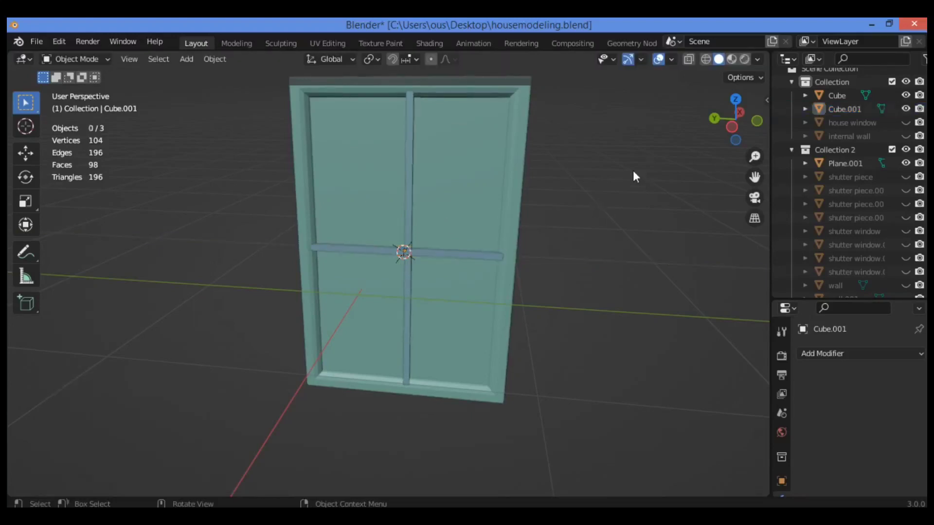
Step: Duplicate the horizontal bar and move the copy up about 0.497 m along Z into the window's upper half
{"action": "mouse_move", "coordinate": [719, 126]}
{"action": "left_mouse_down"}
{"action": "mouse_move", "coordinate": [791, 130]}
{"action": "mouse_move", "coordinate": [733, 125]}
{"action": "mouse_move", "coordinate": [817, 113]}
{"action": "mouse_move", "coordinate": [725, 123]}
{"action": "left_mouse_up"}
{"action": "left_click", "coordinate": [439, 244]}
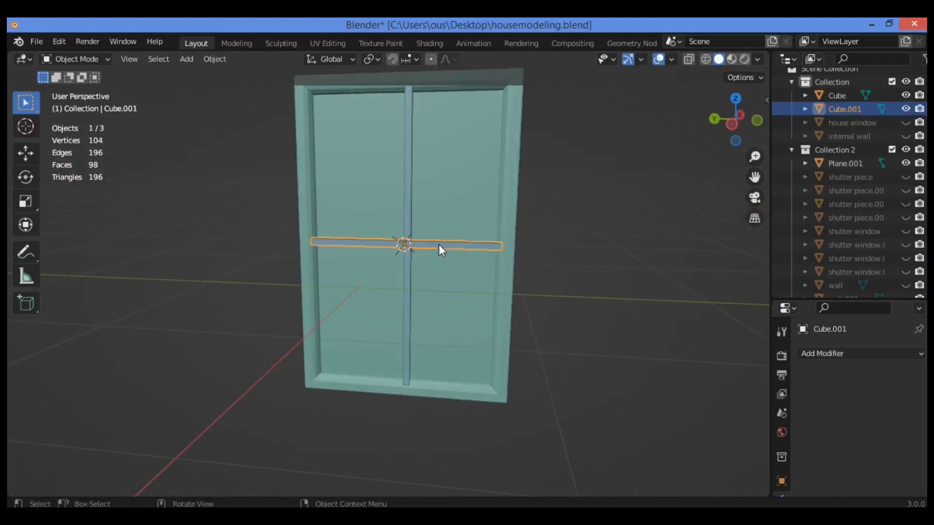
{"action": "key", "text": "shift+d"}
{"action": "right_click", "coordinate": [415, 253]}
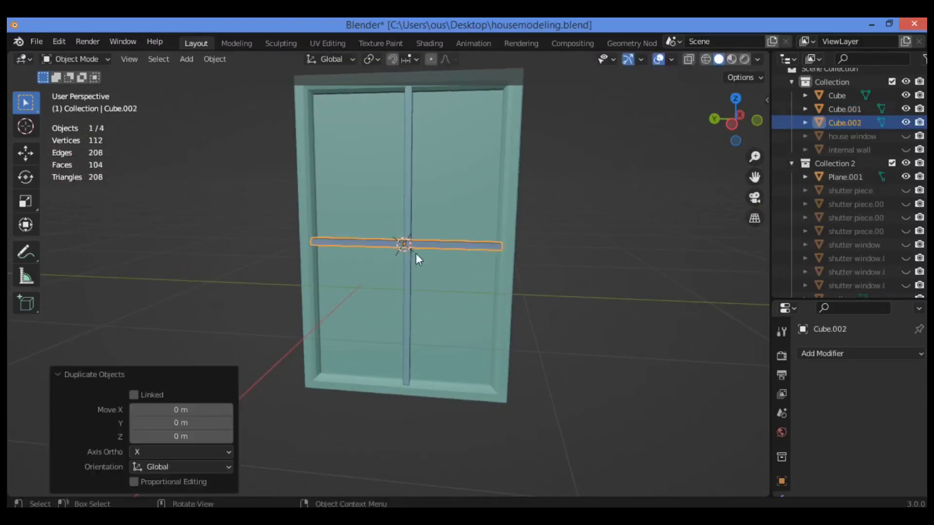
{"action": "key", "text": "g"}
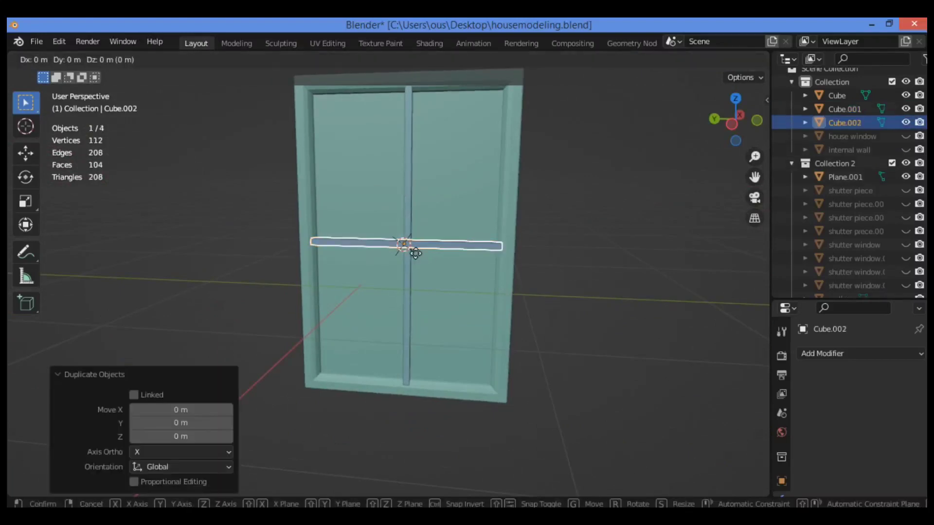
{"action": "key", "text": "z"}
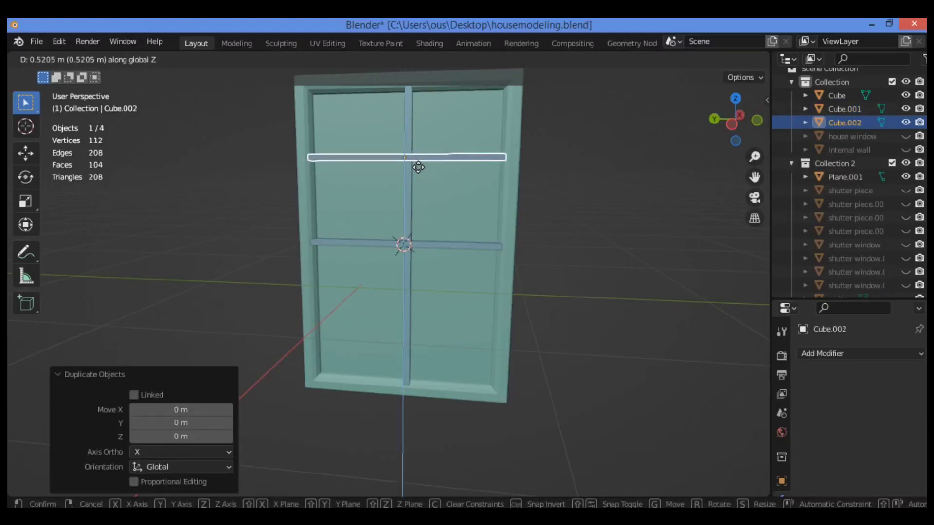
{"action": "left_click", "coordinate": [419, 173]}
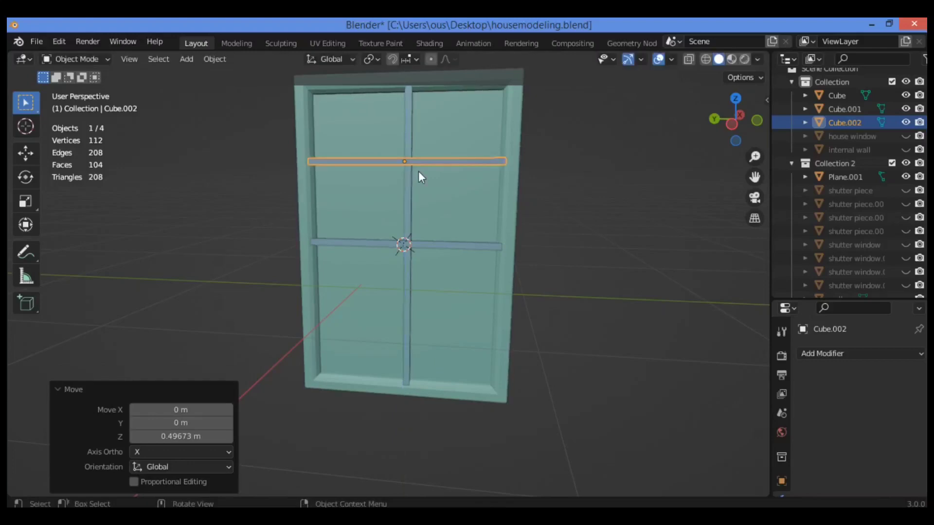
Step: From the right view, duplicate the middle horizontal bar, move the copy down about 0.47 m along Z, and deselect it
{"action": "key", "text": "KP_1"}
{"action": "key", "text": "KP_3"}
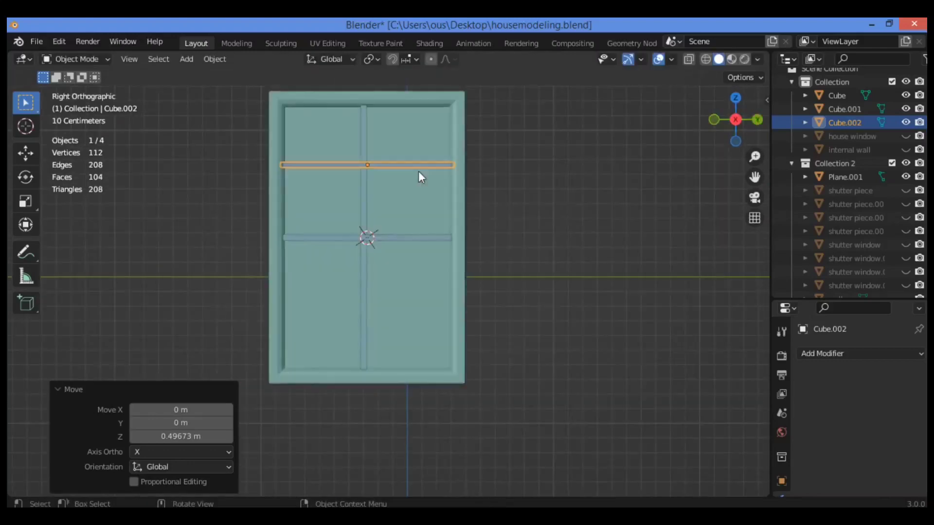
{"action": "left_click", "coordinate": [393, 236]}
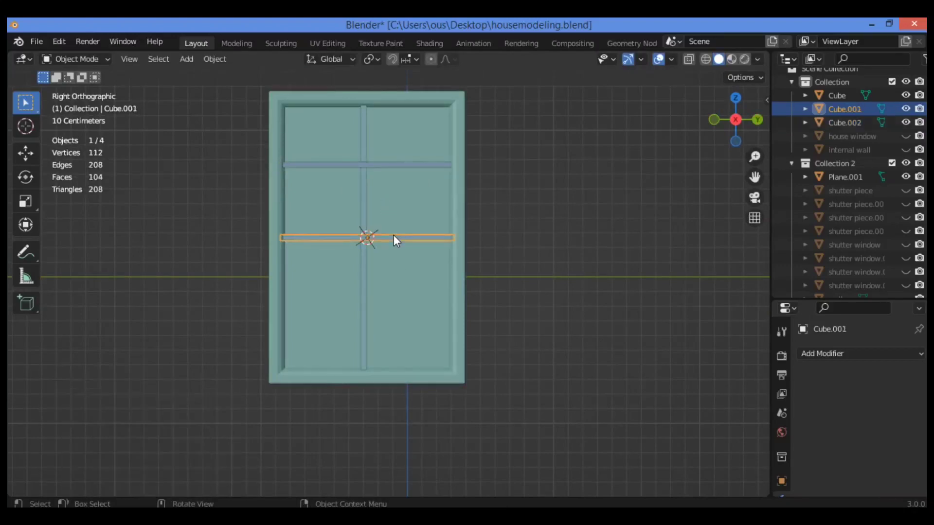
{"action": "key", "text": "shift+d"}
{"action": "right_click", "coordinate": [394, 236]}
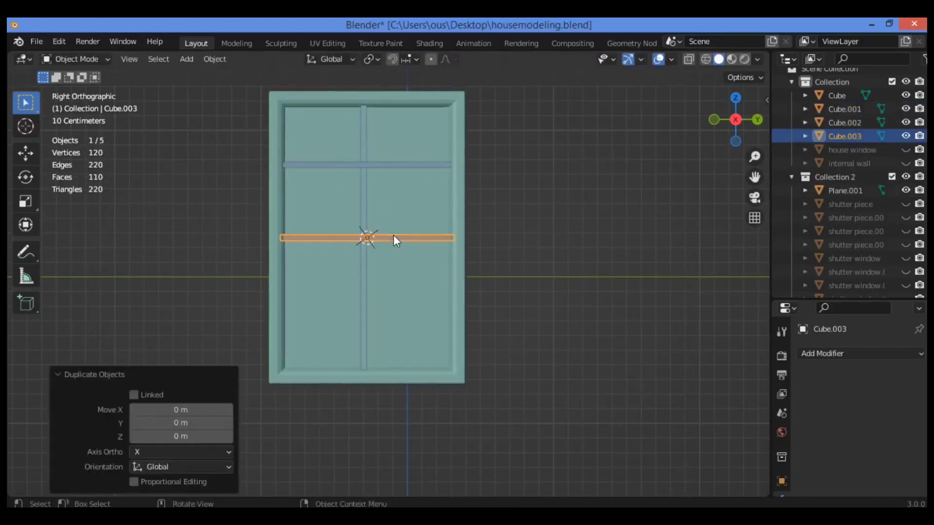
{"action": "key", "text": "g"}
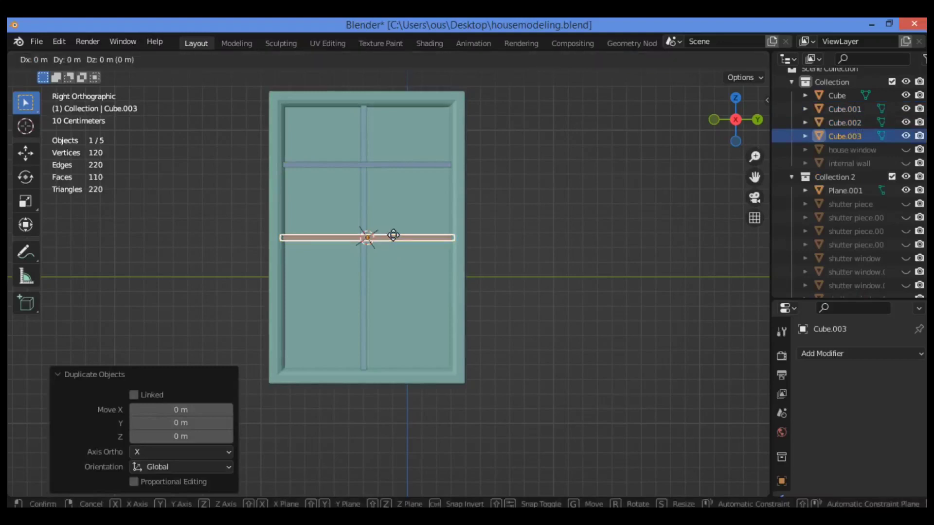
{"action": "key", "text": "z"}
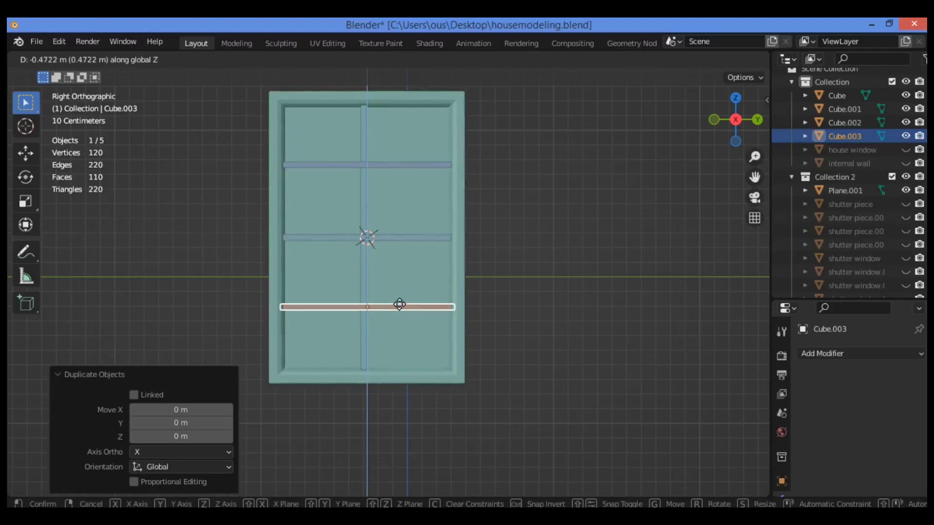
{"action": "left_click", "coordinate": [459, 304]}
{"action": "left_click", "coordinate": [698, 155]}
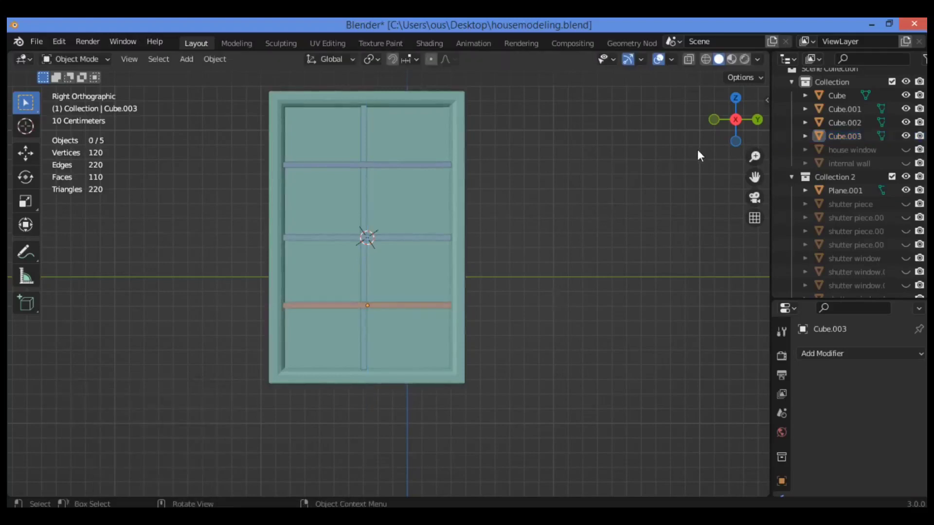
Step: Rename the middle horizontal bar as "grid 1"
{"action": "left_click_drag", "start_coordinate": [743, 119], "coordinate": [647, 182]}
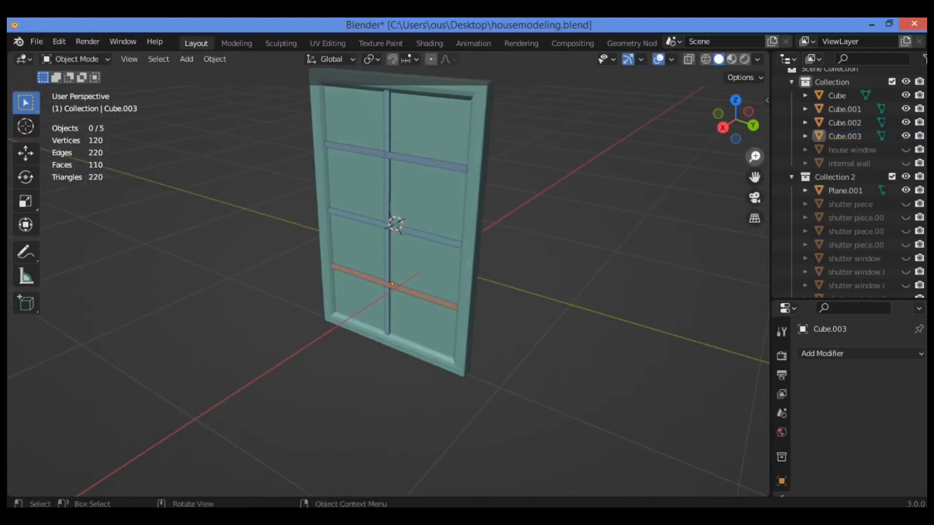
{"action": "left_click_drag", "start_coordinate": [755, 156], "coordinate": [616, 173]}
{"action": "left_click_drag", "start_coordinate": [740, 112], "coordinate": [805, 128]}
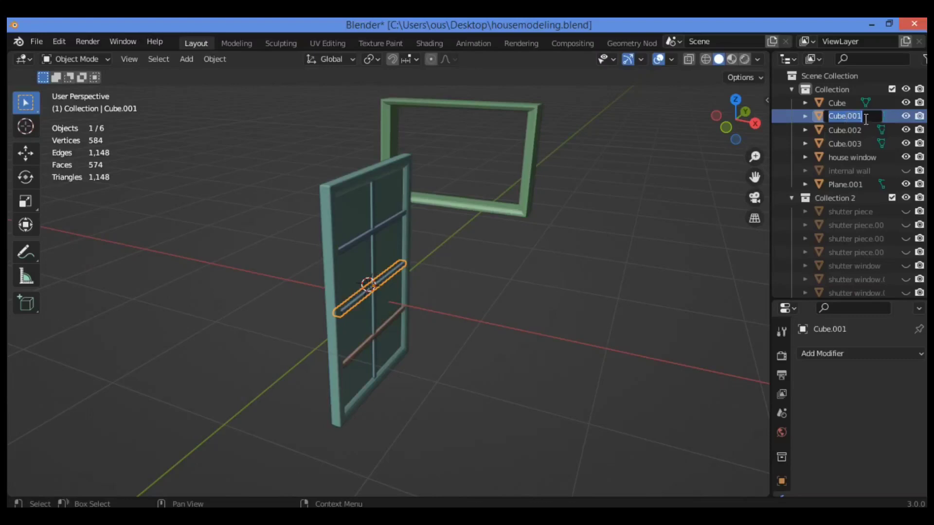
{"action": "type", "text": "grid 1"}
{"action": "key", "text": "Return"}
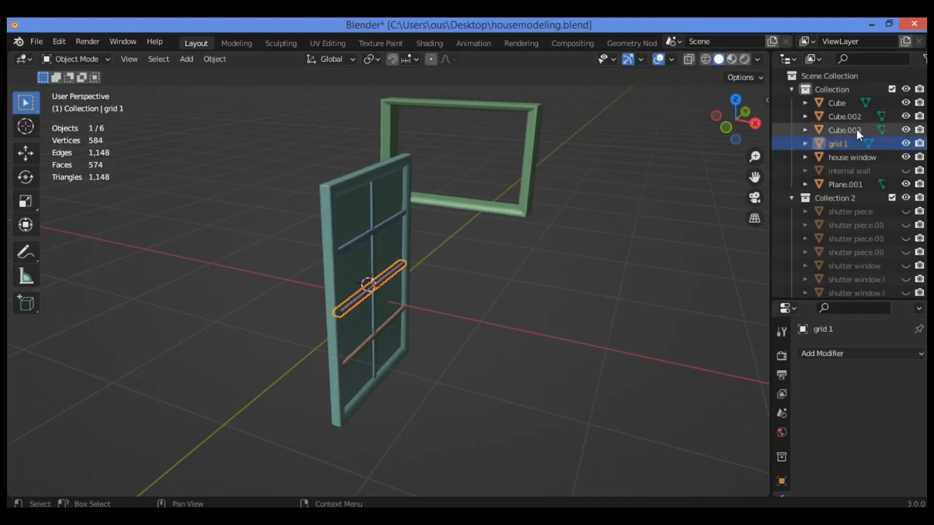
Step: Rename the lowest horizontal bar as "grid 2"
{"action": "left_click", "coordinate": [856, 130]}
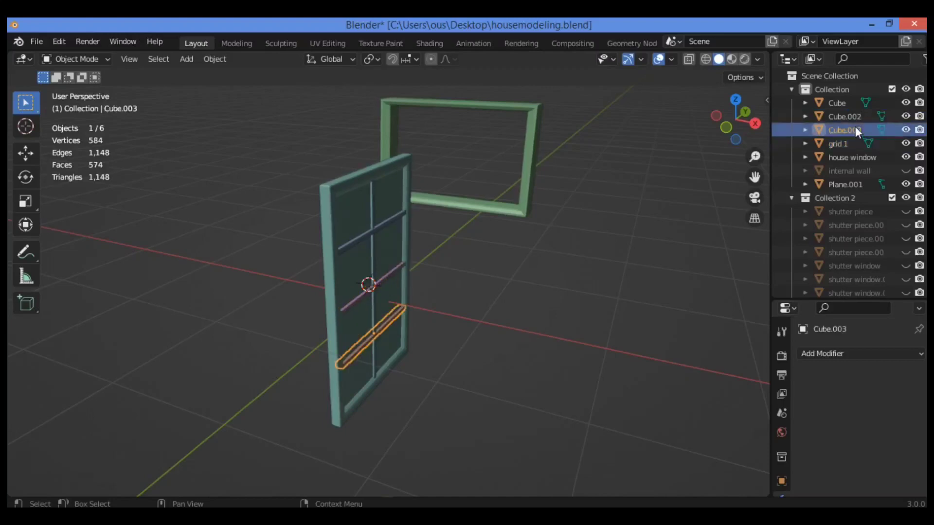
{"action": "double_click", "coordinate": [855, 128]}
{"action": "type", "text": "grid 2"}
{"action": "key", "text": "Return"}
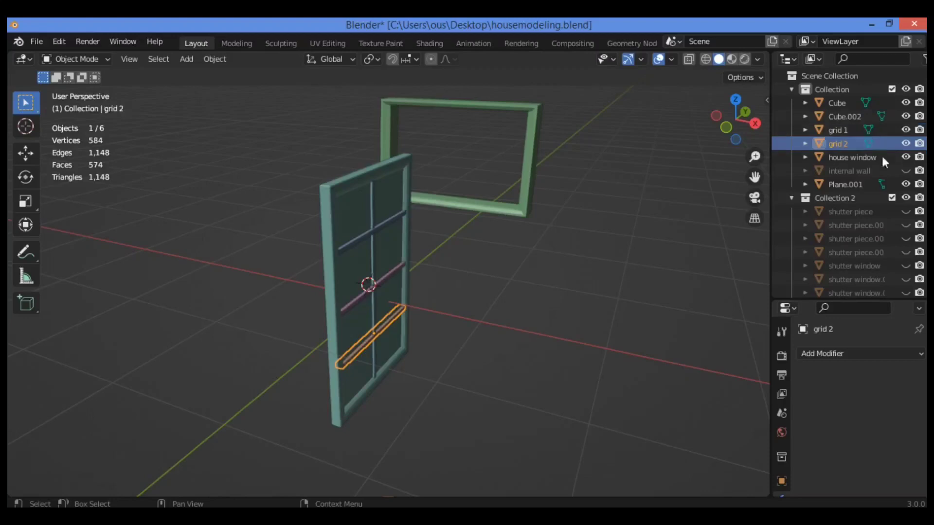
Step: Rename the uppermost horizontal bar as "grid 3"
{"action": "left_click", "coordinate": [852, 113]}
{"action": "double_click", "coordinate": [852, 113]}
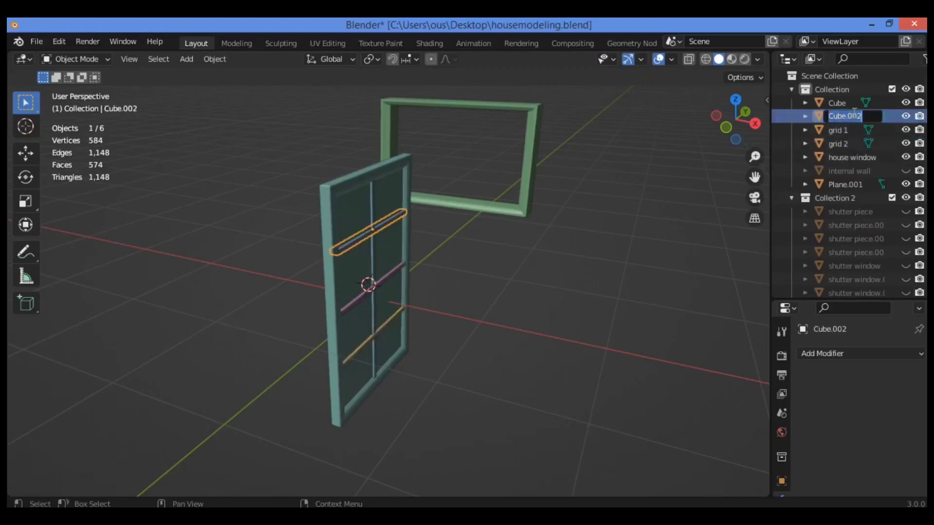
{"action": "type", "text": "grid 3"}
{"action": "key", "text": "Return"}
Step: Rename the vertical divider bar as "grid 4"
{"action": "left_click", "coordinate": [846, 104]}
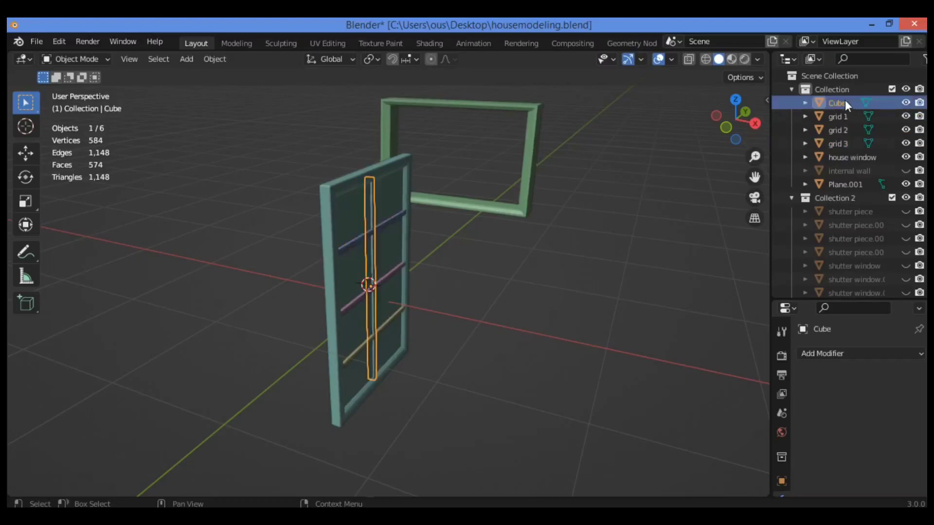
{"action": "double_click", "coordinate": [845, 103]}
{"action": "type", "text": "grid 4"}
{"action": "key", "text": "Return"}
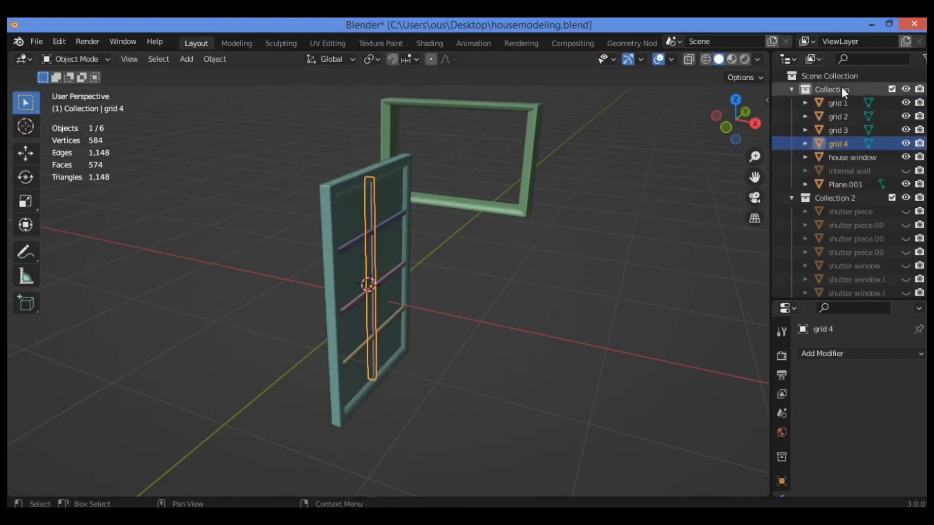
Step: Rename the frame around the divider bars as "window rail"
{"action": "left_click", "coordinate": [359, 174]}
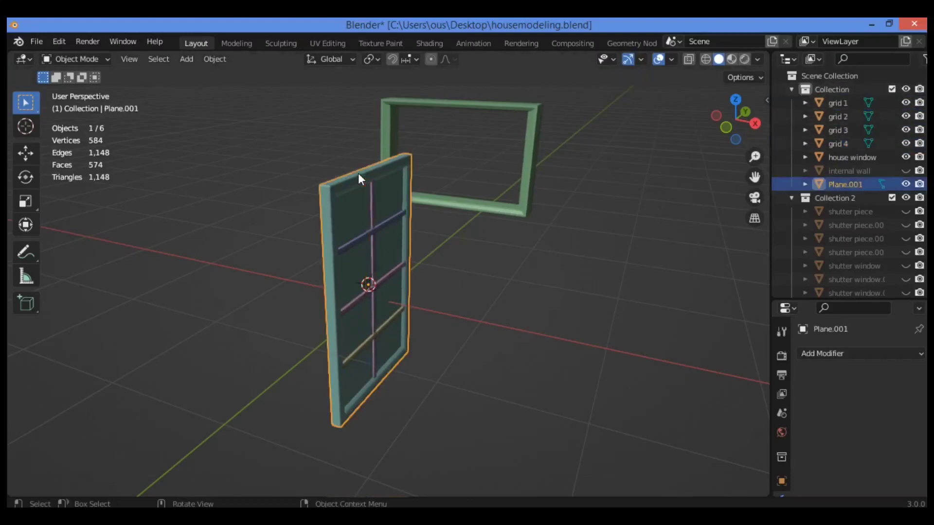
{"action": "double_click", "coordinate": [851, 183]}
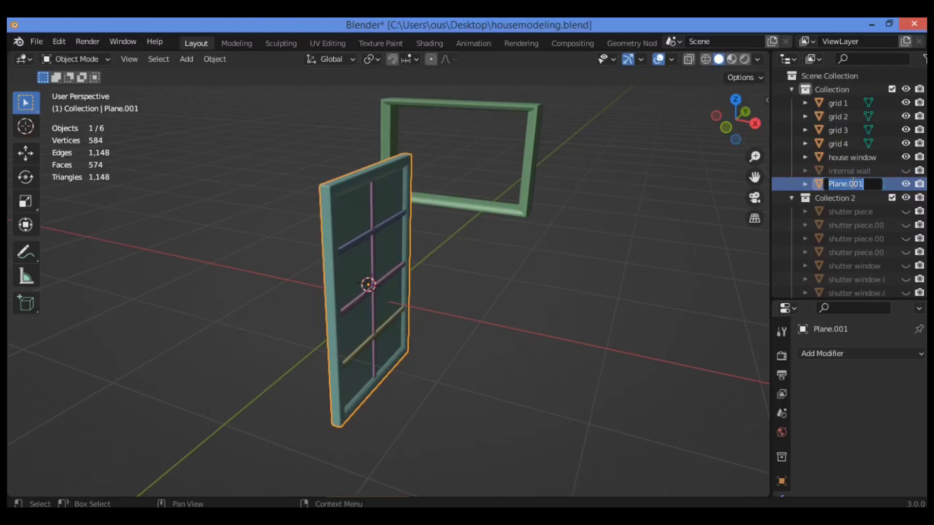
{"action": "type", "text": "window rail"}
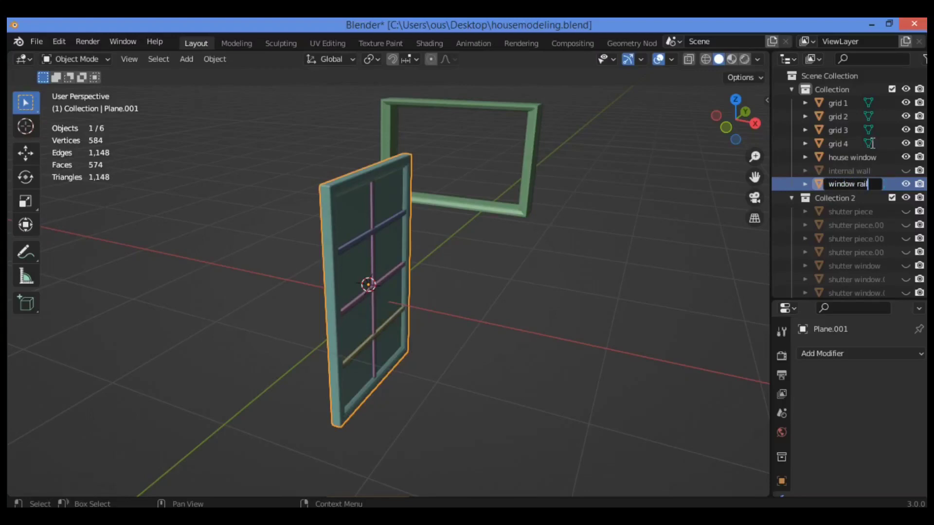
{"action": "key", "text": "Return"}
Step: Select the window rail together with the vertical bar and the upper and lower horizontal bars
{"action": "left_click", "coordinate": [372, 191]}
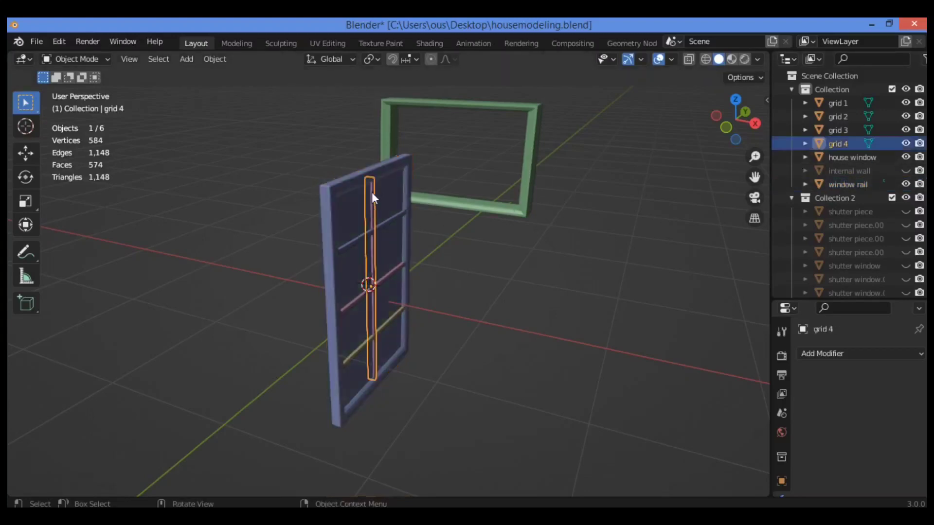
{"action": "left_click", "coordinate": [392, 220], "text": "shift"}
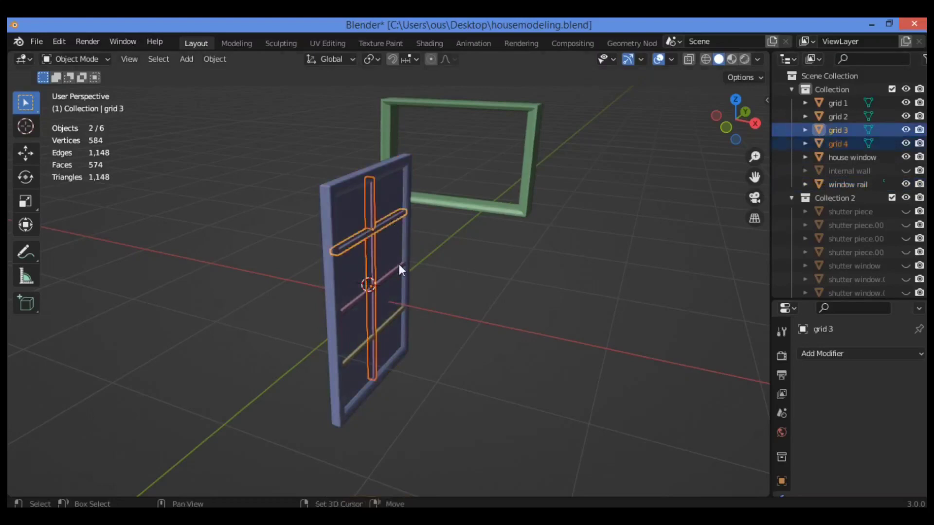
{"action": "left_click", "coordinate": [400, 286], "text": "shift"}
{"action": "left_click", "coordinate": [397, 314], "text": "shift"}
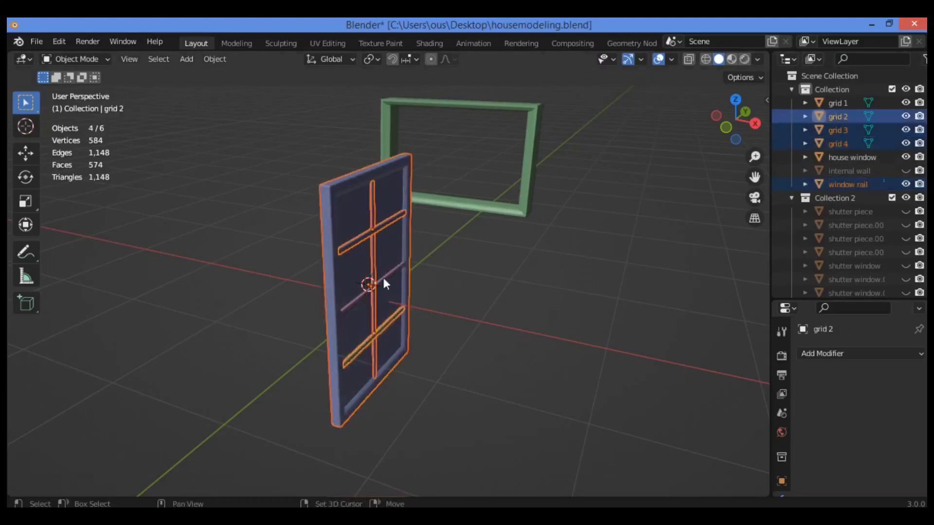
{"action": "left_click", "coordinate": [387, 273], "text": "shift"}
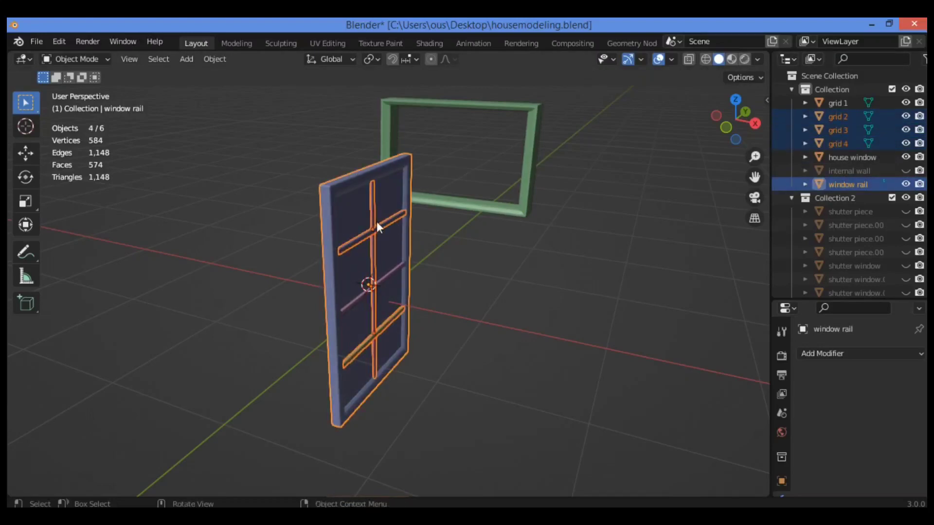
Step: Try rotating the selected frame and three bars 90° about the global Z axis, and undo the rotation
{"action": "key", "text": "r"}
{"action": "type", "text": "z"}
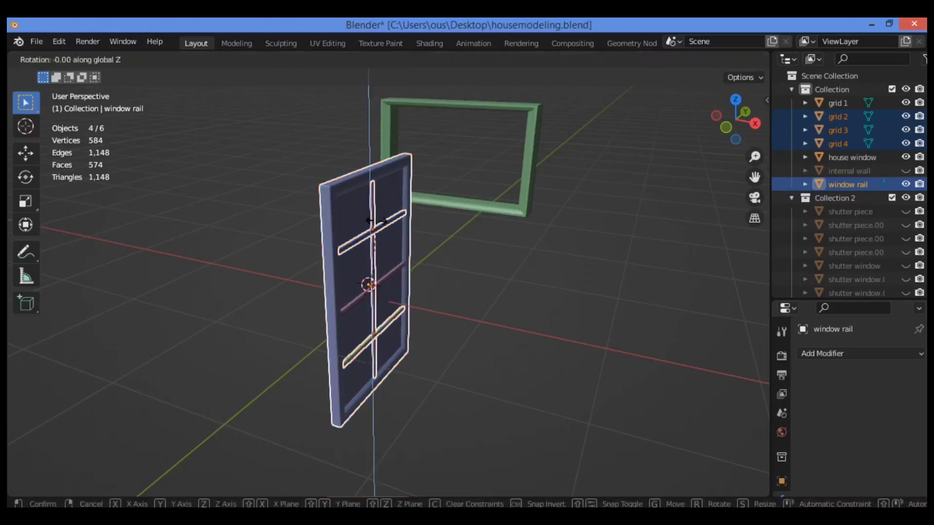
{"action": "type", "text": "90"}
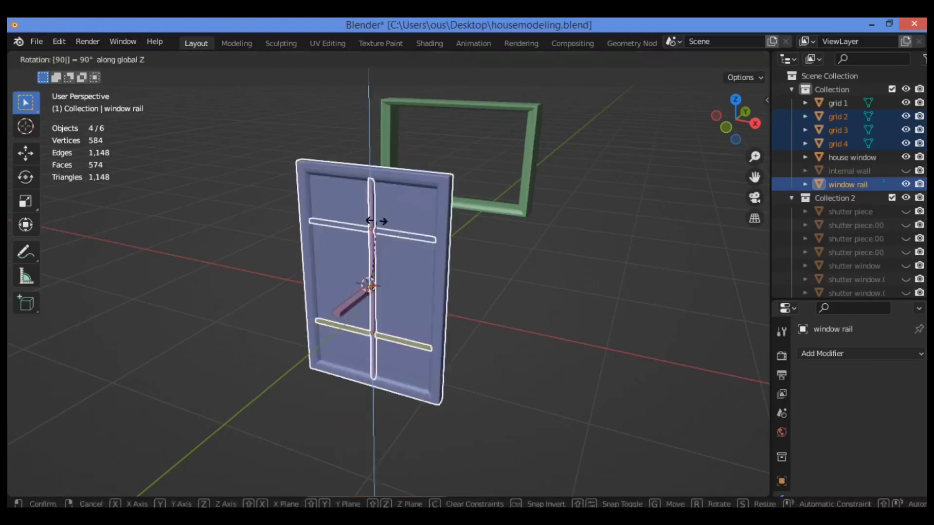
{"action": "key", "text": "Return"}
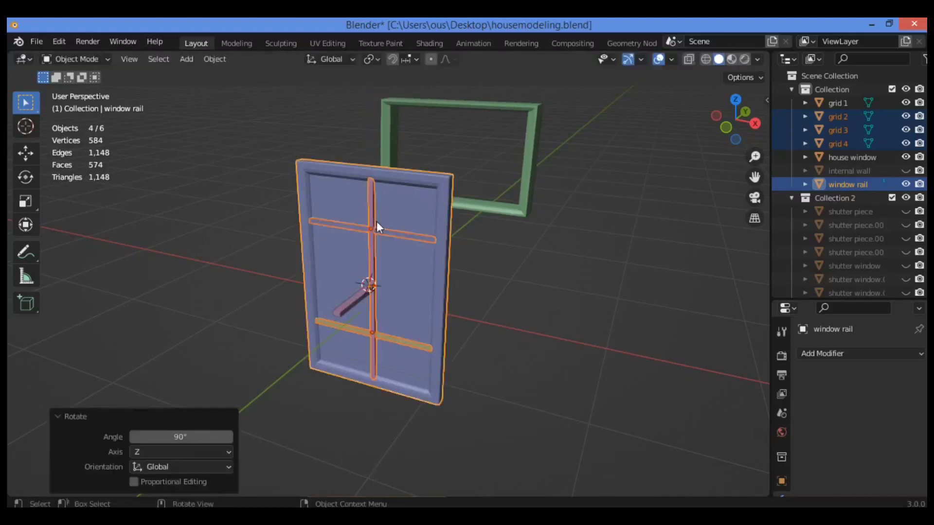
{"action": "key", "text": "ctrl+z"}
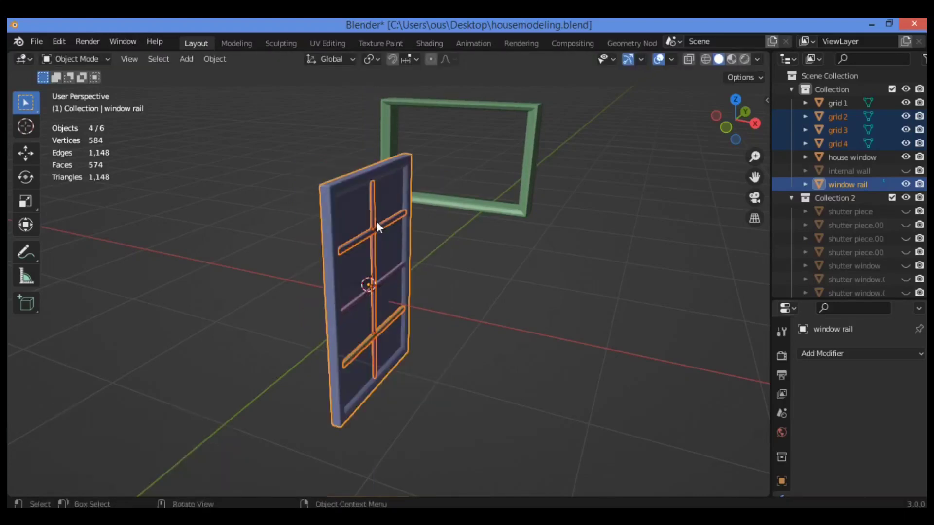
Step: Add the middle horizontal bar to the selection and rotate the frame with all four bars 90° about the global Z axis
{"action": "left_click", "coordinate": [387, 271], "text": "shift"}
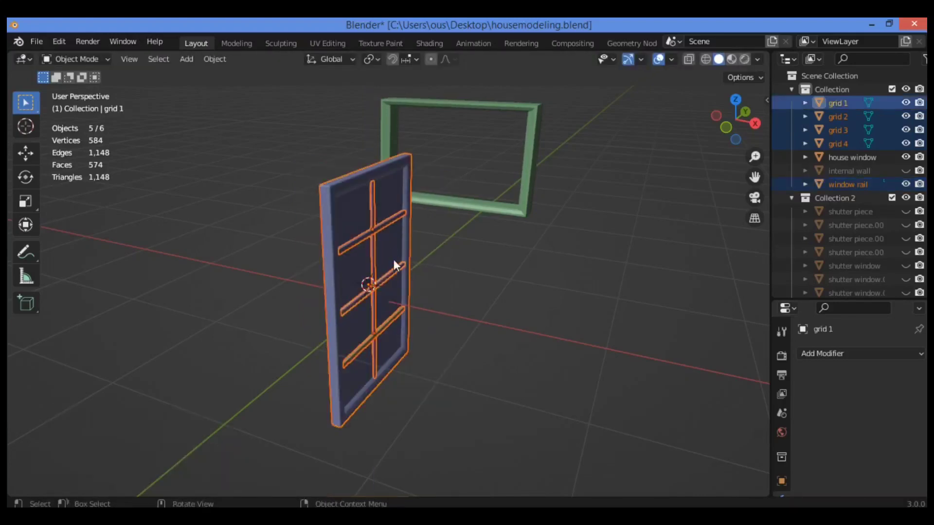
{"action": "key", "text": "g"}
{"action": "type", "text": "rz"}
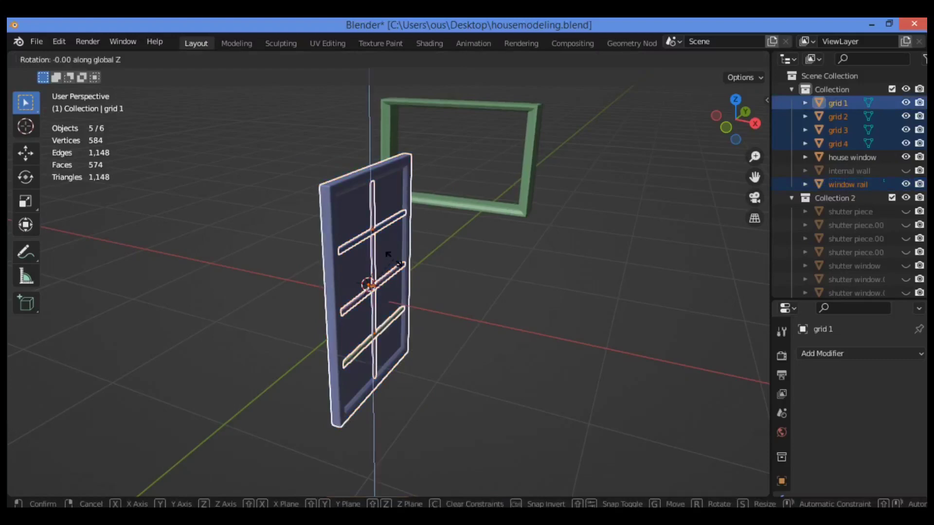
{"action": "type", "text": "90"}
{"action": "key", "text": "Return"}
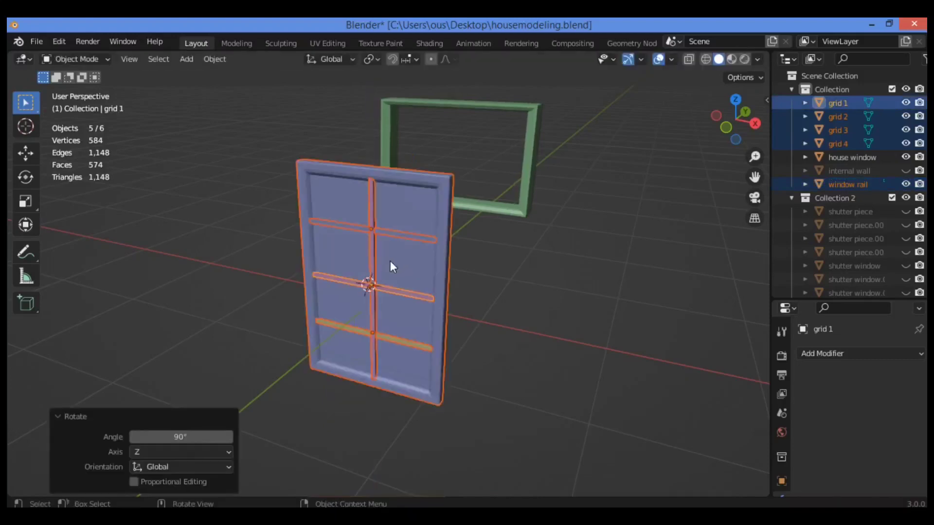
Step: Move the window rail and its four bars about 1.44 m along Y towards the house window frame, and deselect them
{"action": "key", "text": "g"}
{"action": "key", "text": "y"}
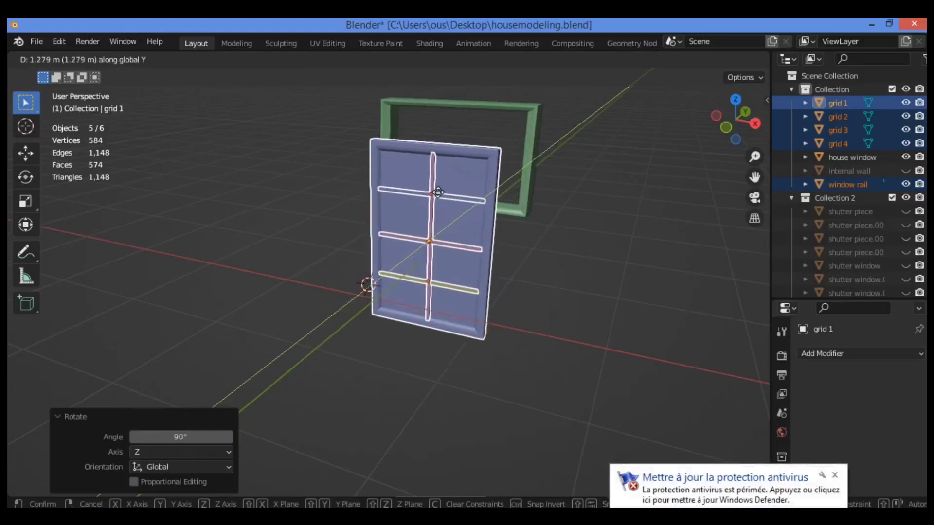
{"action": "left_click", "coordinate": [438, 192]}
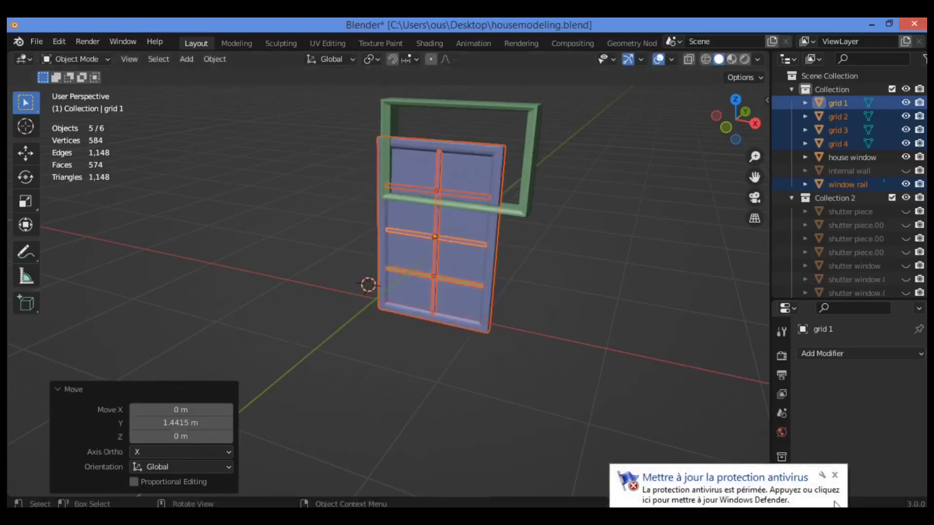
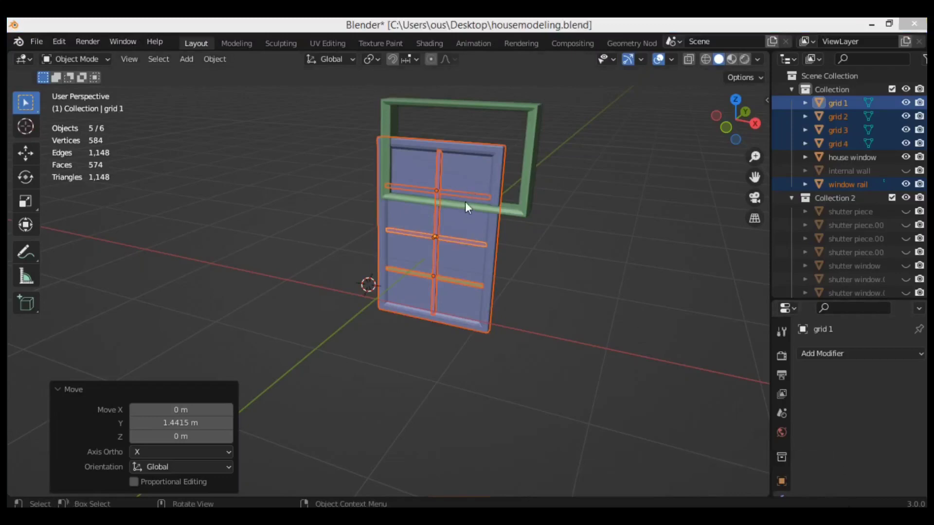
{"action": "left_click", "coordinate": [255, 331]}
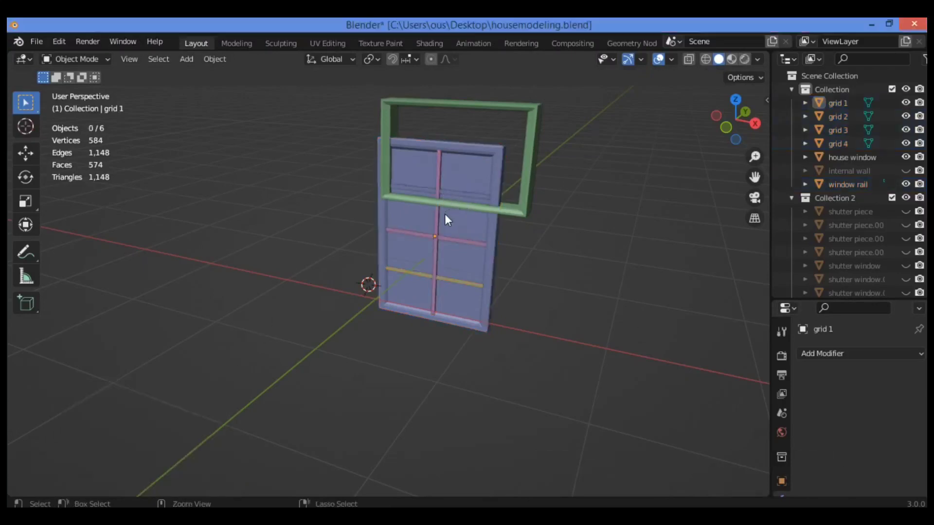
Step: Reselect the window rail and its four bars, and scale them to about 0.913 along X and 1.006 along Z
{"action": "key", "text": "a"}
{"action": "key", "text": "s"}
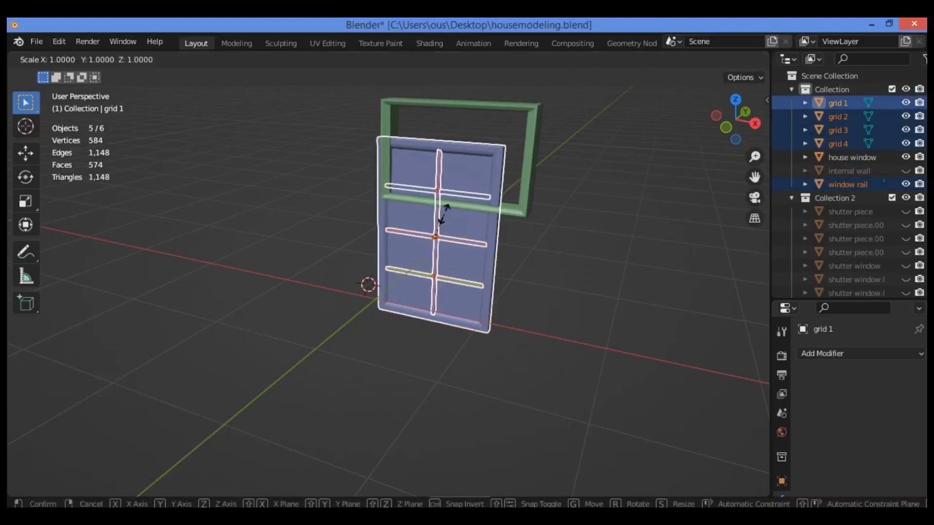
{"action": "key", "text": "x"}
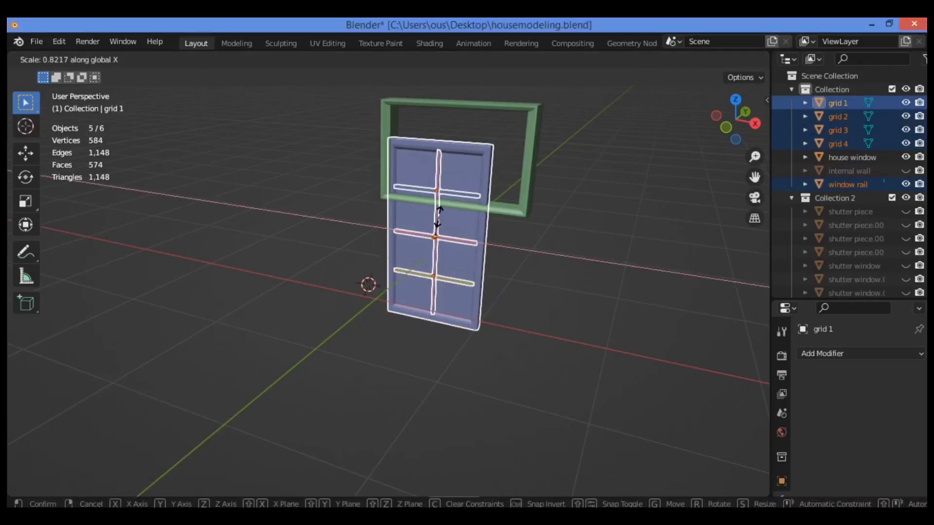
{"action": "left_click", "coordinate": [439, 215]}
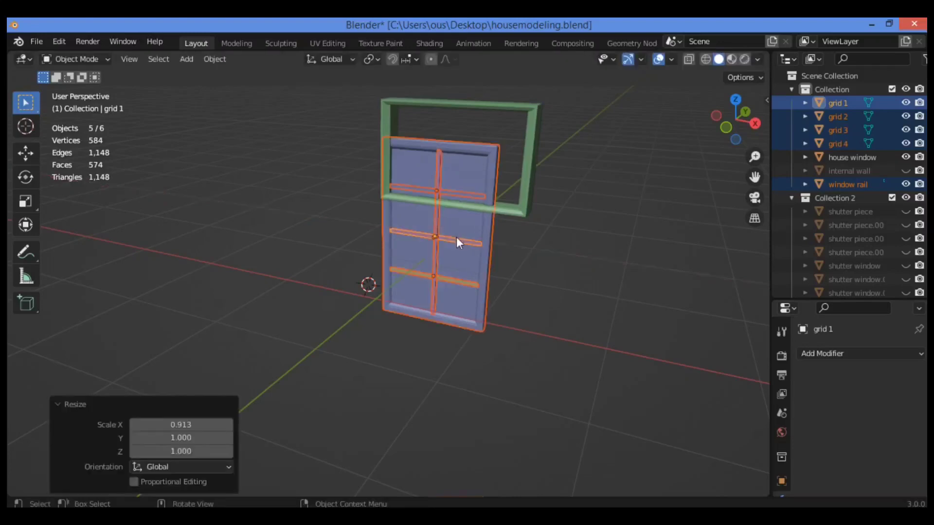
{"action": "key", "text": "s"}
{"action": "key", "text": "z"}
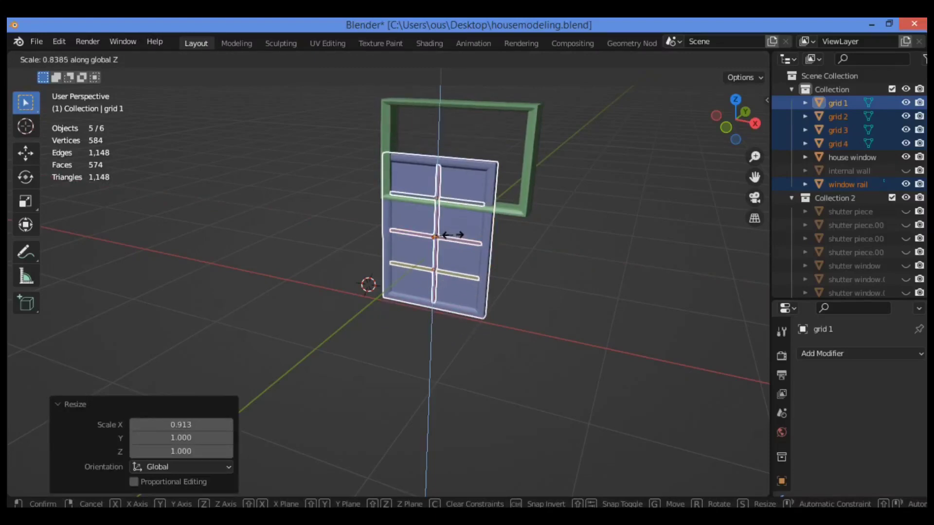
{"action": "left_click", "coordinate": [456, 229]}
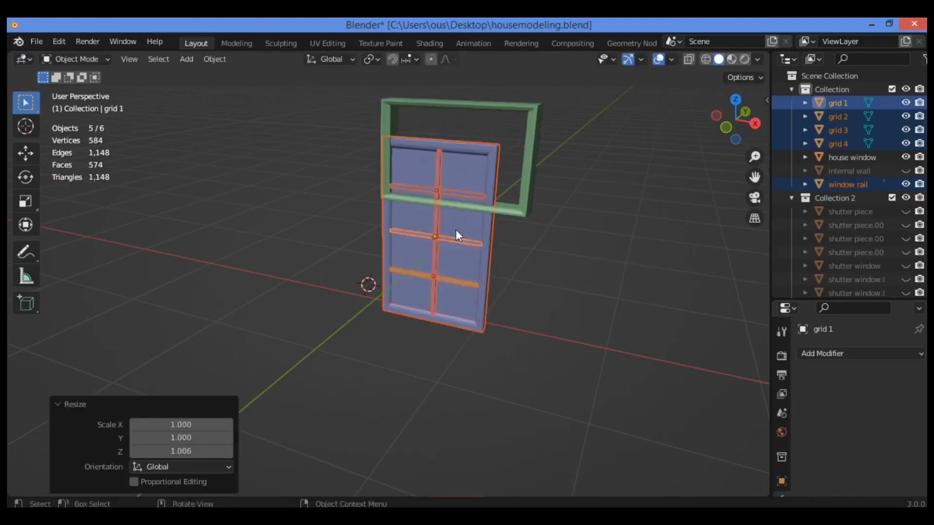
Step: Scale the window rail and bars uniformly to about 0.619 and move them up about 0.791 m along Z
{"action": "key", "text": "s"}
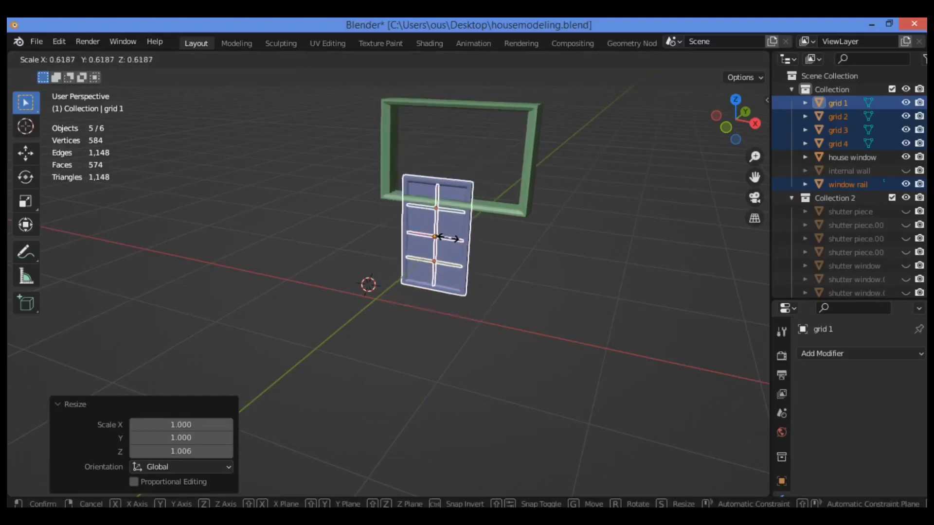
{"action": "left_click", "coordinate": [448, 237]}
{"action": "key", "text": "g"}
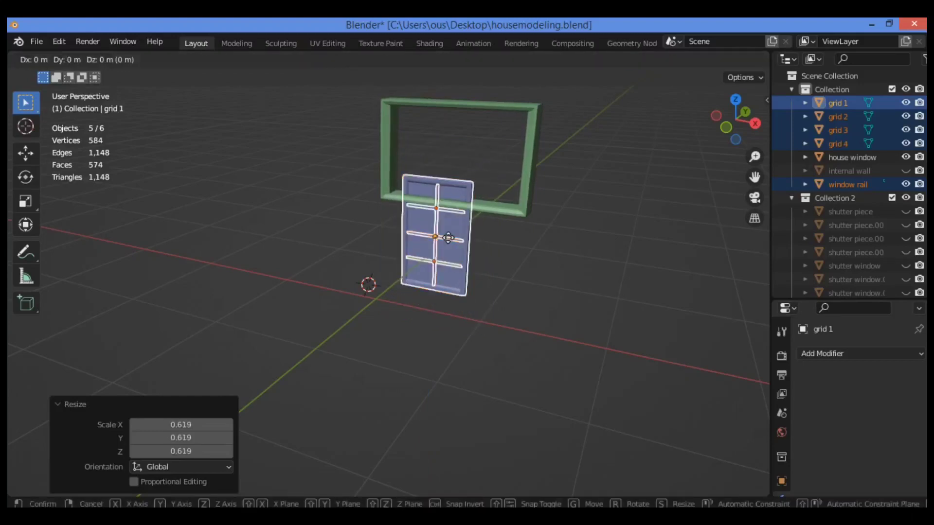
{"action": "key", "text": "z"}
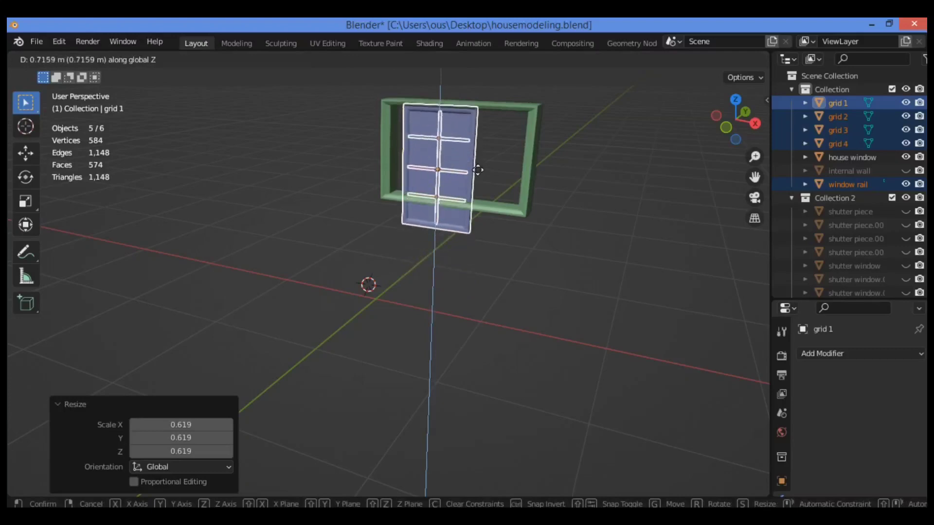
{"action": "left_click", "coordinate": [480, 163]}
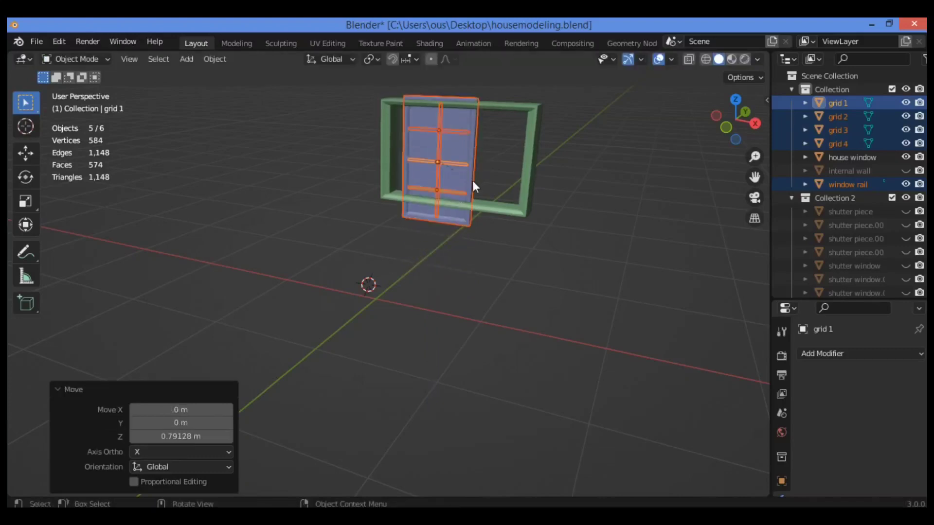
Step: Scale the window rail and its four bars uniformly to about 0.837 and move them up about 0.055 m along Z
{"action": "key", "text": "s"}
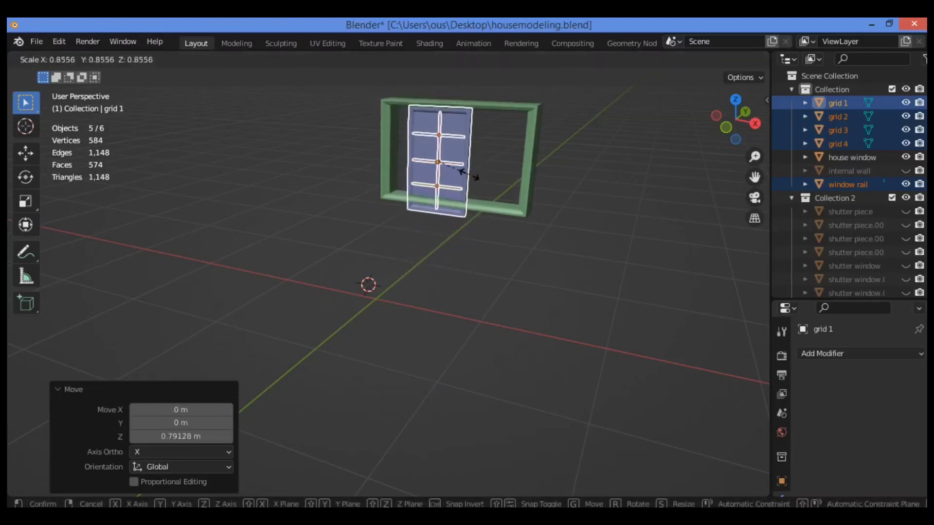
{"action": "left_click", "coordinate": [469, 174]}
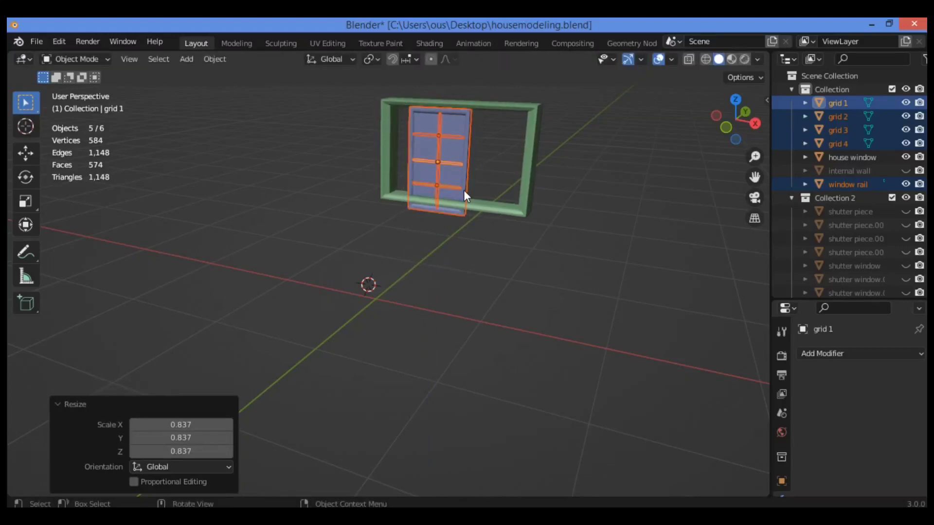
{"action": "key", "text": "g"}
{"action": "key", "text": "z"}
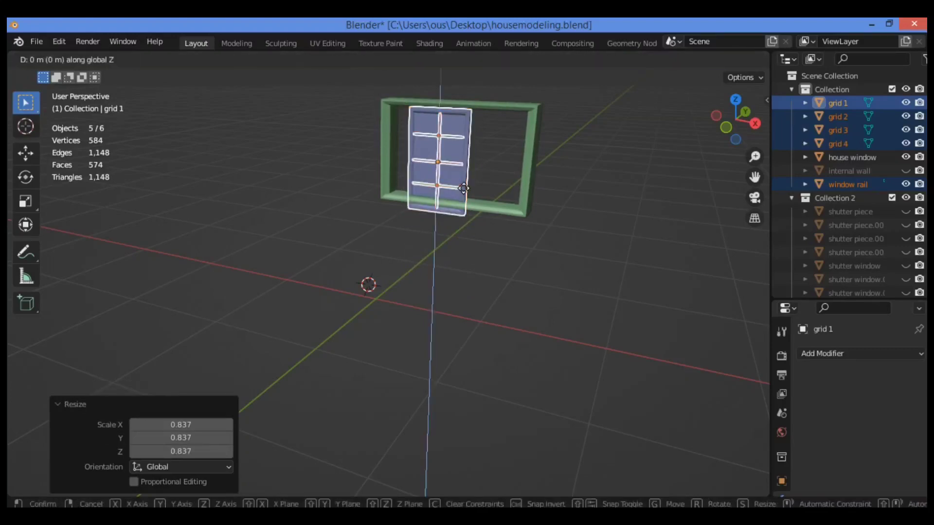
{"action": "left_click", "coordinate": [467, 185]}
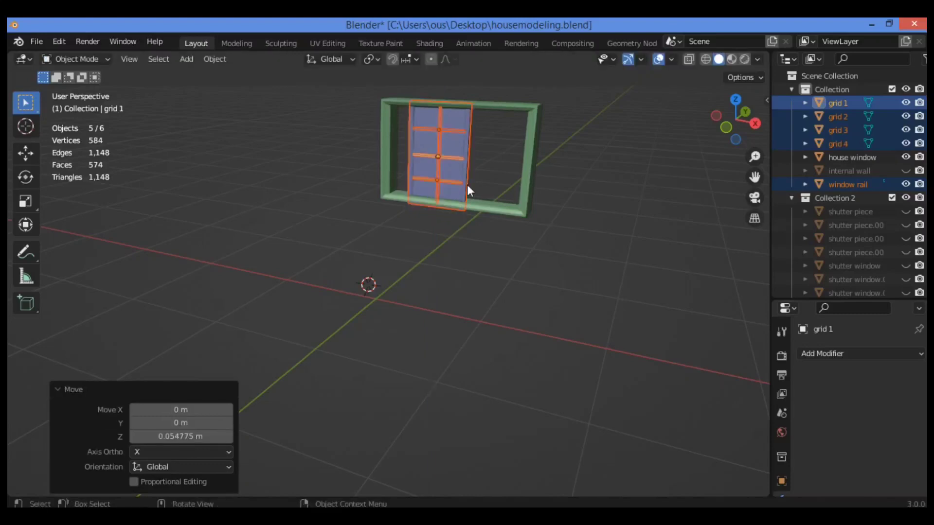
Step: Scale the window rail and bars uniformly to about 0.935 and move them along X to the side of the house window frame
{"action": "key", "text": "s"}
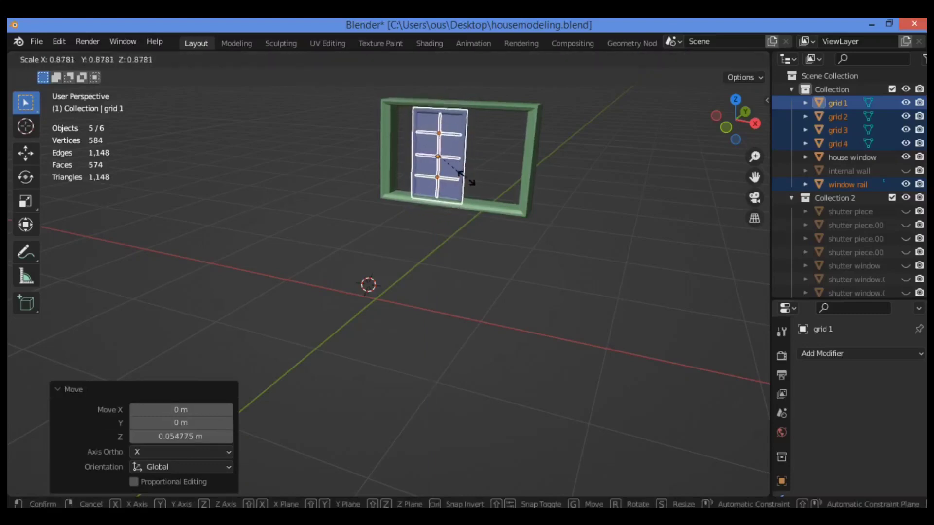
{"action": "left_click", "coordinate": [469, 181]}
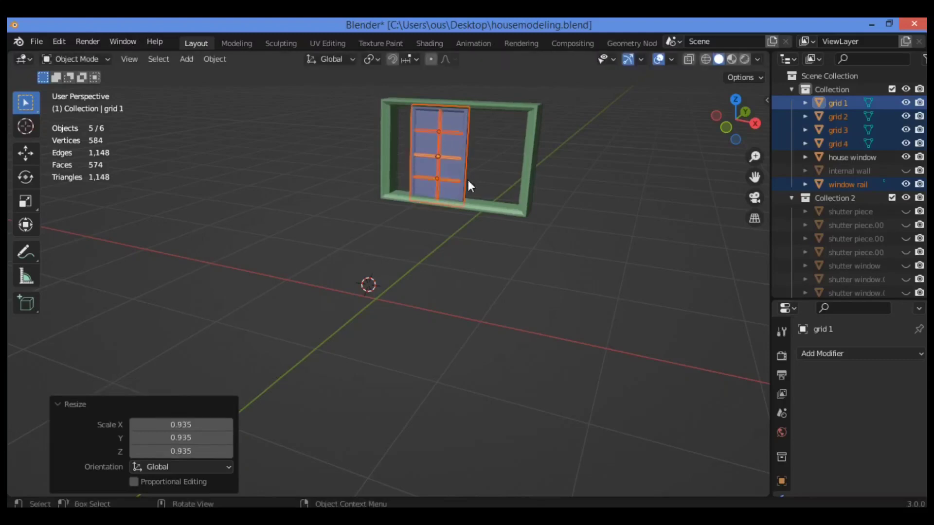
{"action": "key", "text": "g"}
{"action": "key", "text": "x"}
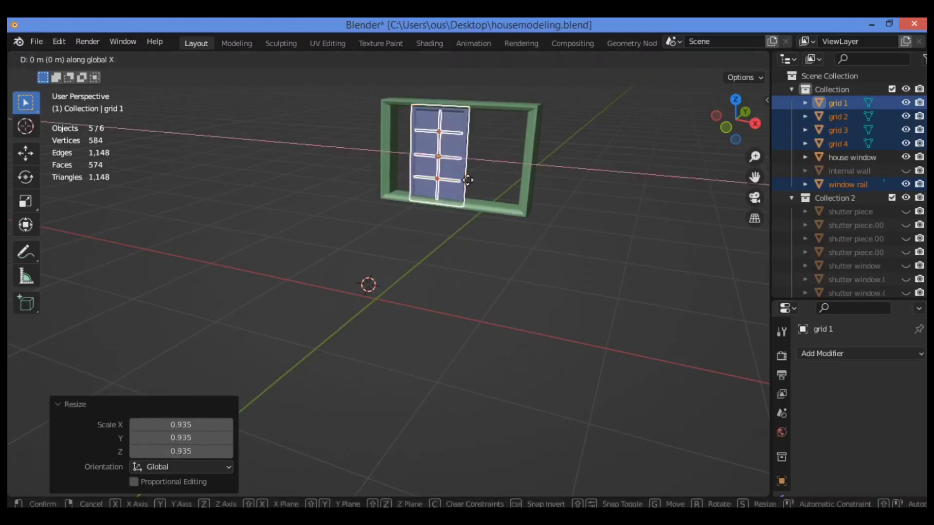
{"action": "left_click", "coordinate": [525, 190]}
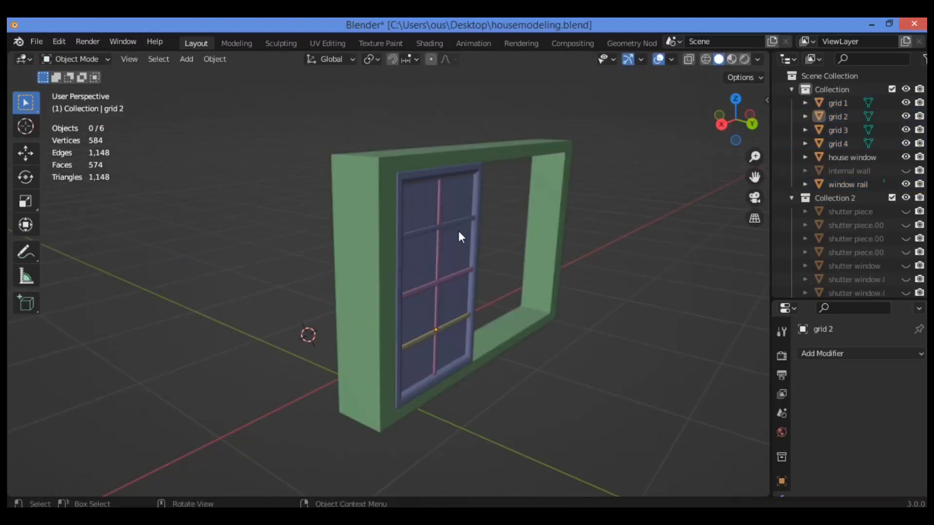
{"action": "left_click_drag", "start_coordinate": [735, 121], "coordinate": [701, 152]}
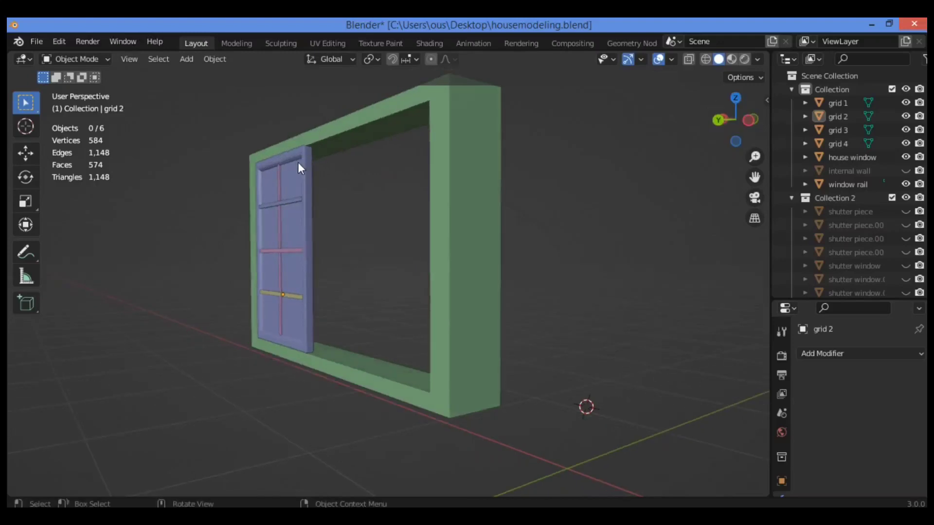
Step: Reselect the window rail and its four bars, scale them to about 0.972 along Z, and deselect them
{"action": "left_click", "coordinate": [294, 199], "text": "ctrl"}
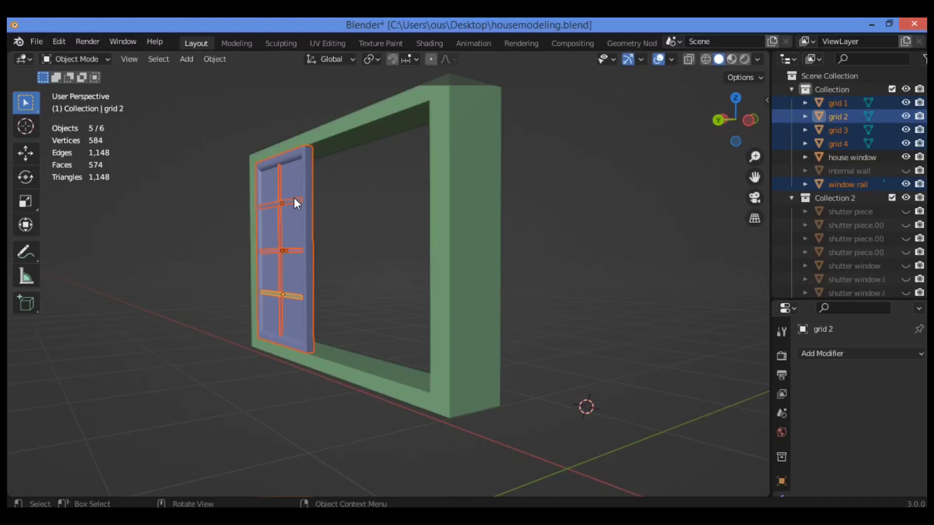
{"action": "key", "text": "s"}
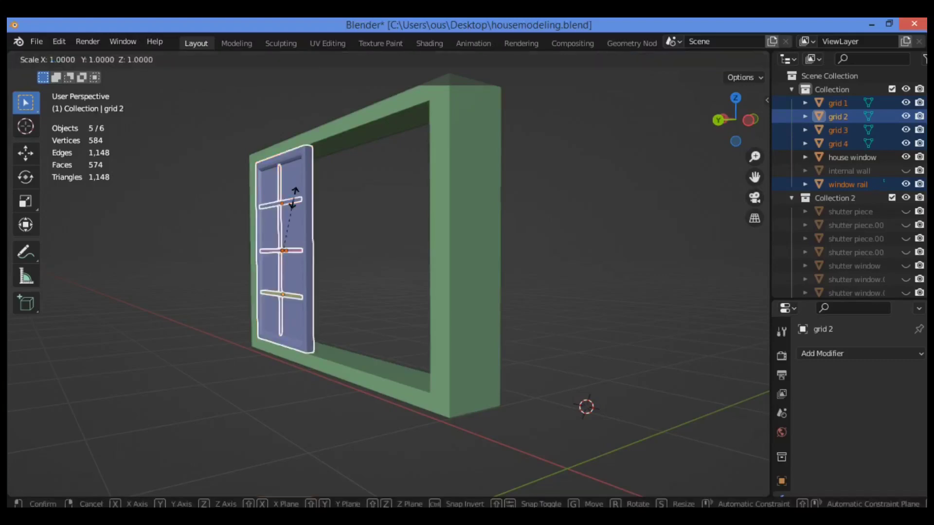
{"action": "key", "text": "z"}
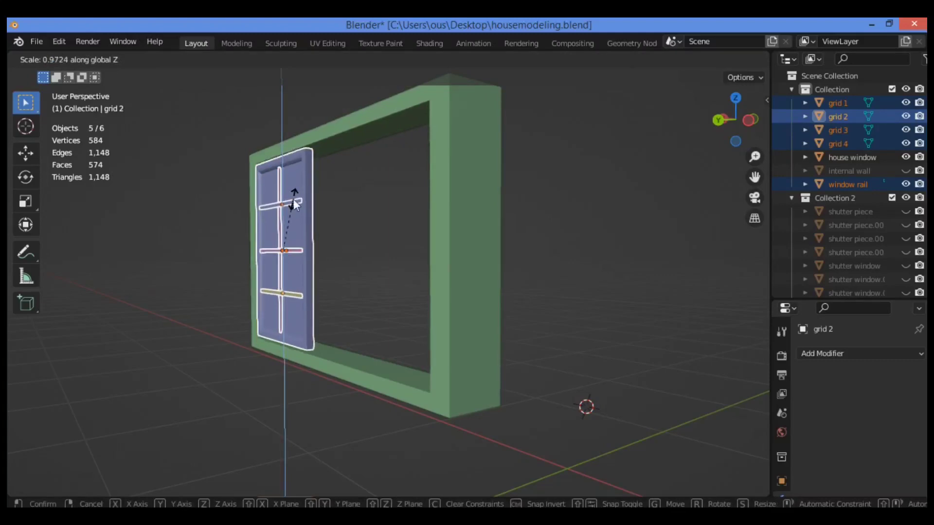
{"action": "left_click", "coordinate": [293, 199]}
{"action": "left_click", "coordinate": [683, 141]}
Step: In the front view, reselect the window rail and bars, stretch them to about 1.027 along Z, and deselect them
{"action": "left_click_drag", "start_coordinate": [733, 119], "coordinate": [758, 106]}
{"action": "key", "text": "KP_3"}
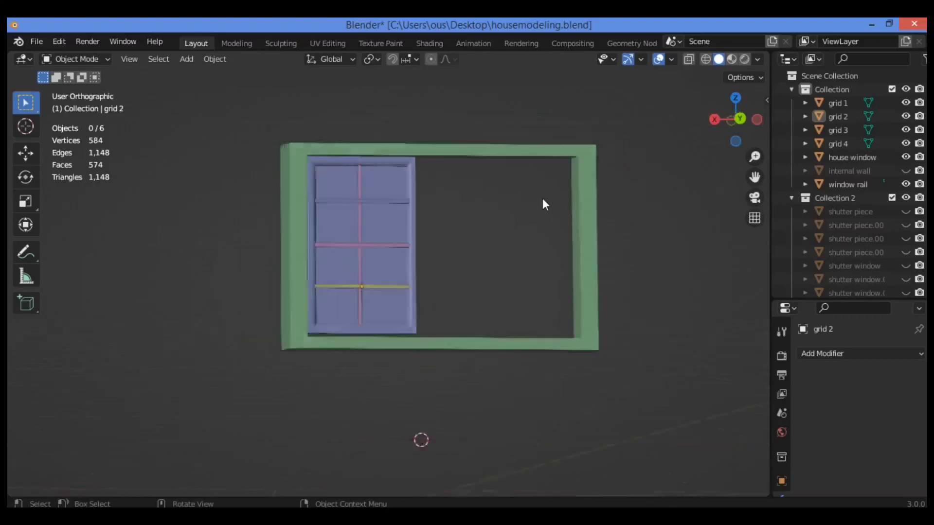
{"action": "key", "text": "KP_1"}
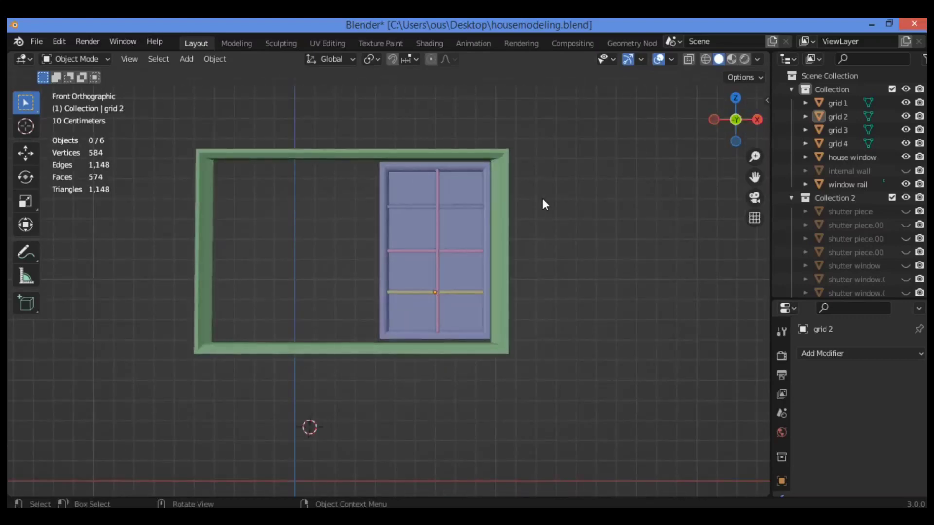
{"action": "key", "text": "z"}
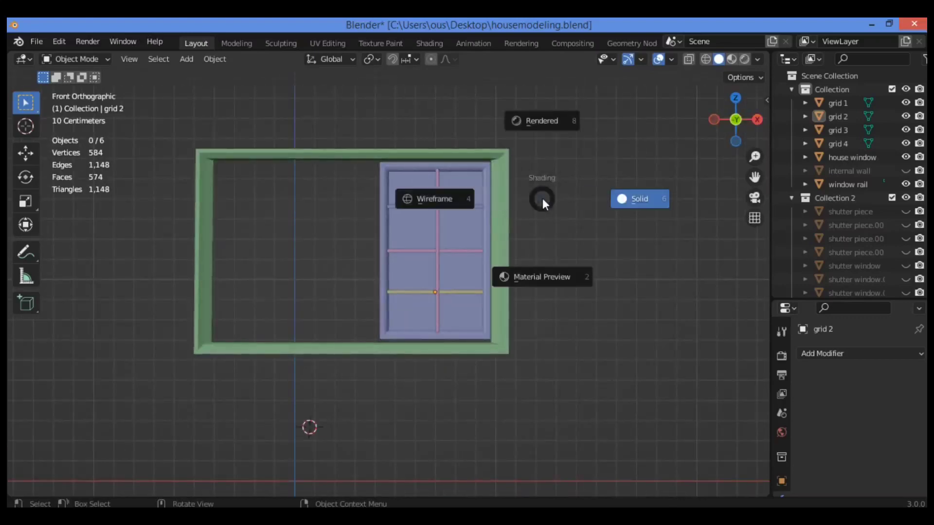
{"action": "left_click", "coordinate": [671, 193]}
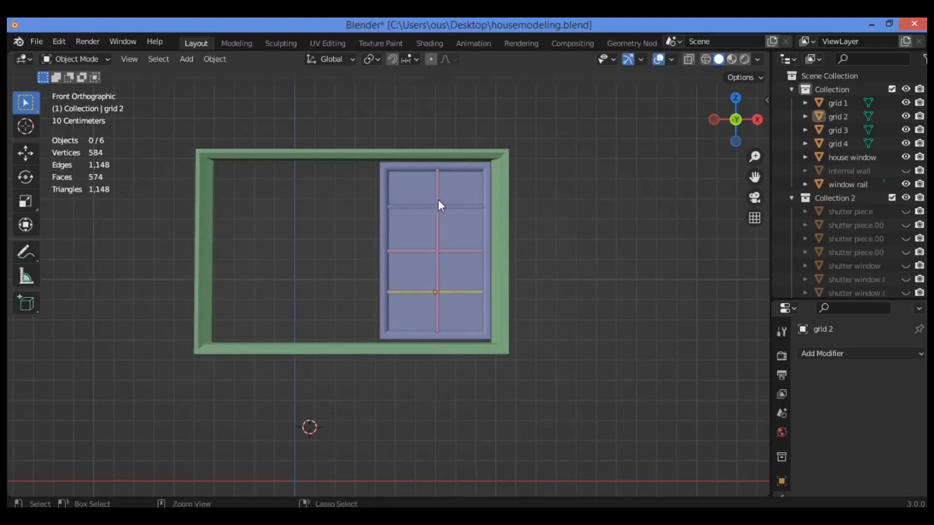
{"action": "key", "text": "a"}
{"action": "key", "text": "s"}
{"action": "key", "text": "z"}
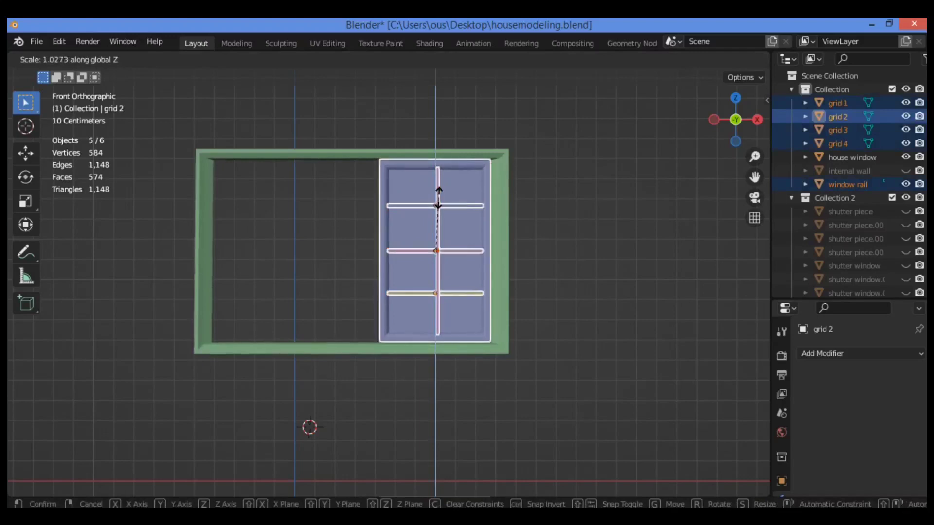
{"action": "left_click", "coordinate": [439, 197]}
{"action": "left_click", "coordinate": [580, 176]}
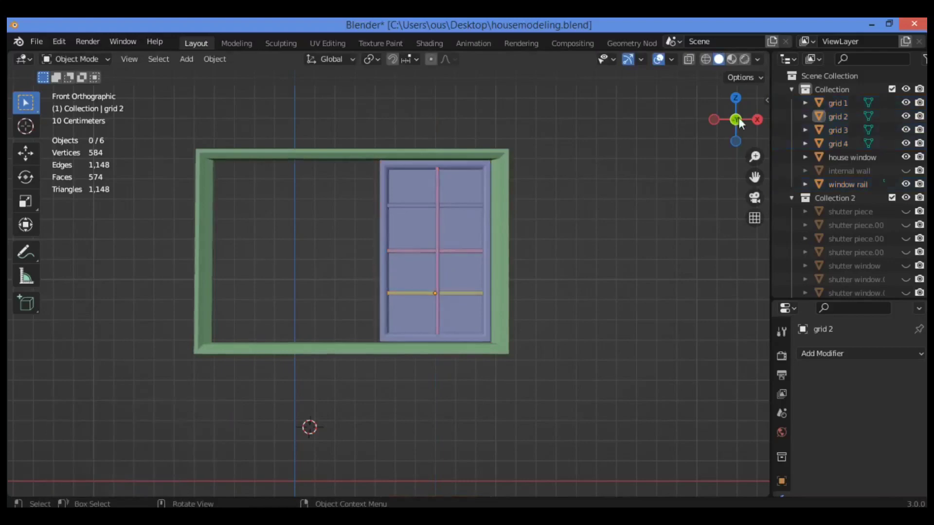
Step: Reselect the window rail and its four bars and scale them to about 0.984 along Z in solid shading
{"action": "left_click_drag", "start_coordinate": [738, 118], "coordinate": [691, 134]}
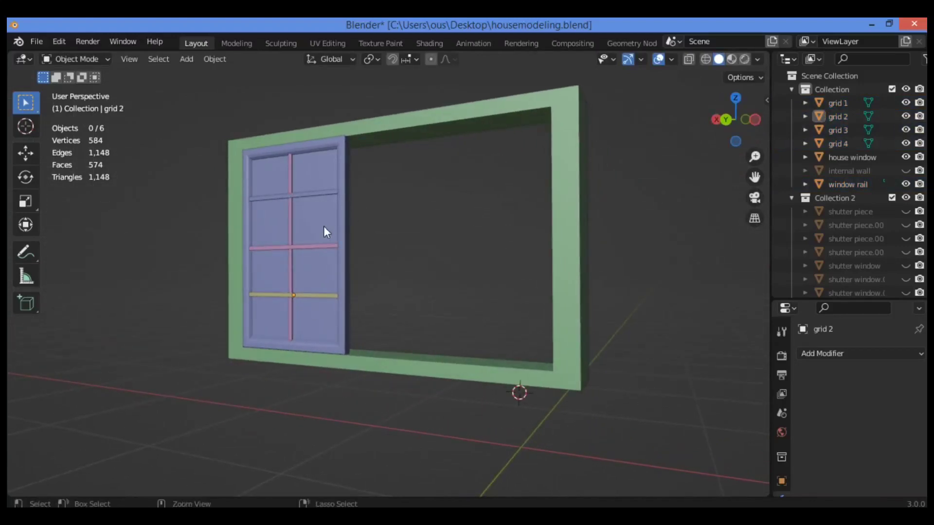
{"action": "key", "text": "a"}
{"action": "key", "text": "z"}
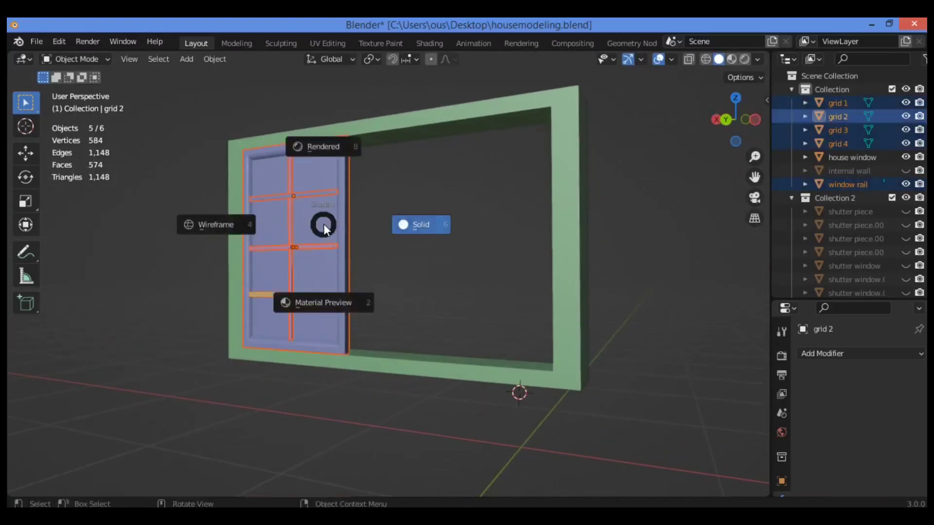
{"action": "key", "text": "Escape"}
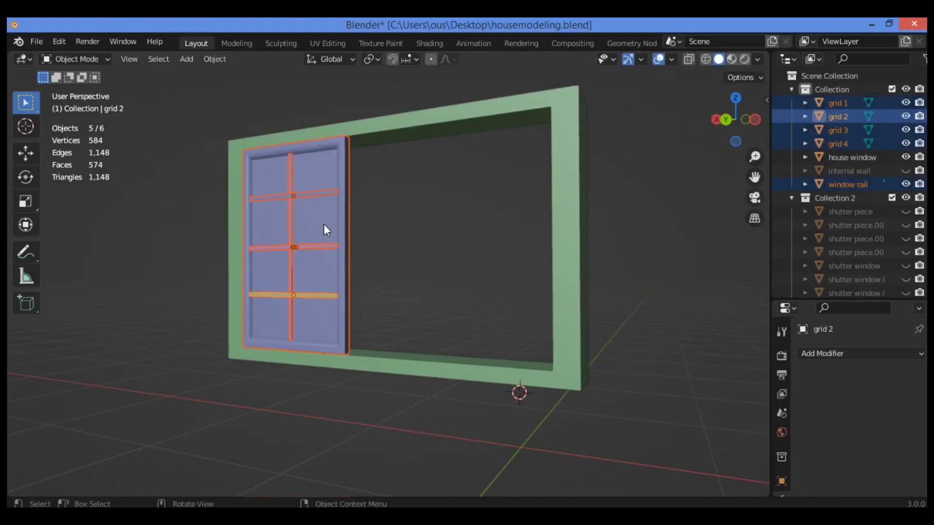
{"action": "key", "text": "z"}
{"action": "left_click", "coordinate": [430, 231]}
{"action": "key", "text": "s"}
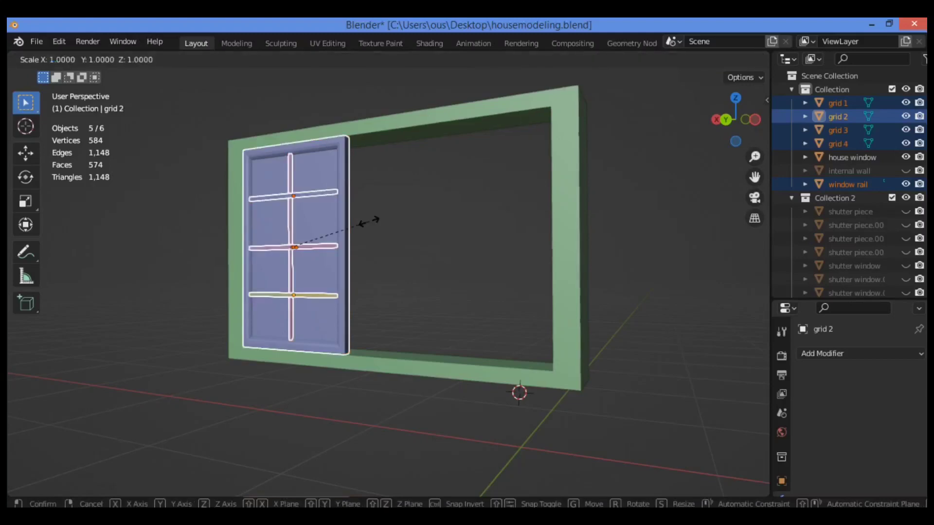
{"action": "key", "text": "z"}
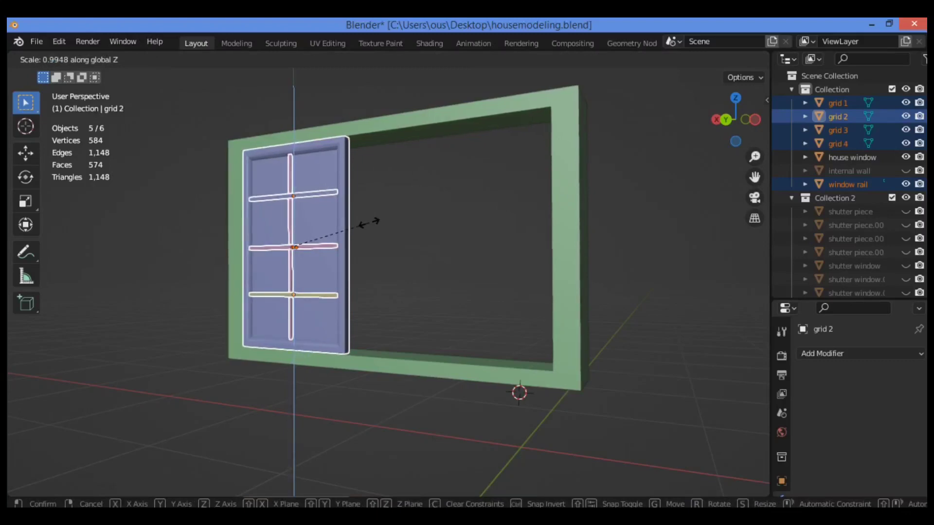
{"action": "left_click", "coordinate": [368, 223]}
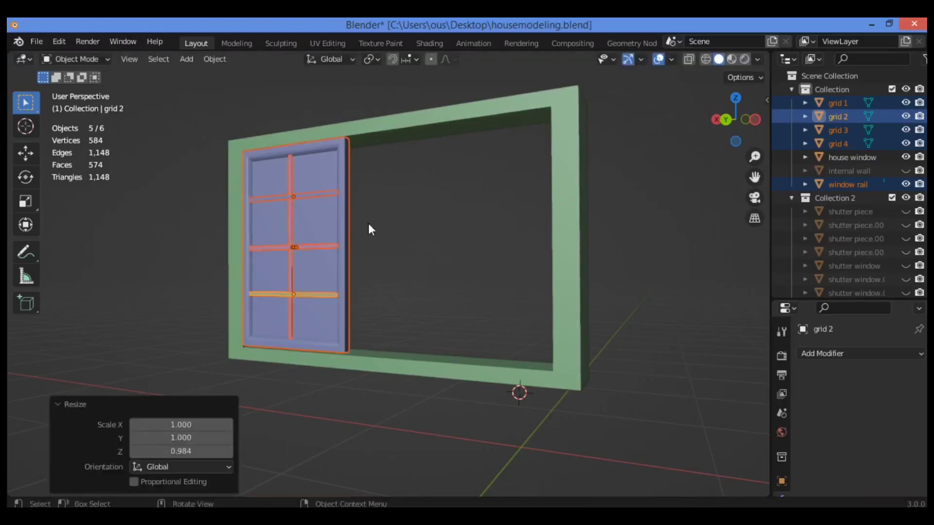
Step: Move the window rail and bars down about 0.003 m along Z and deselect them
{"action": "key", "text": "g"}
{"action": "key", "text": "z"}
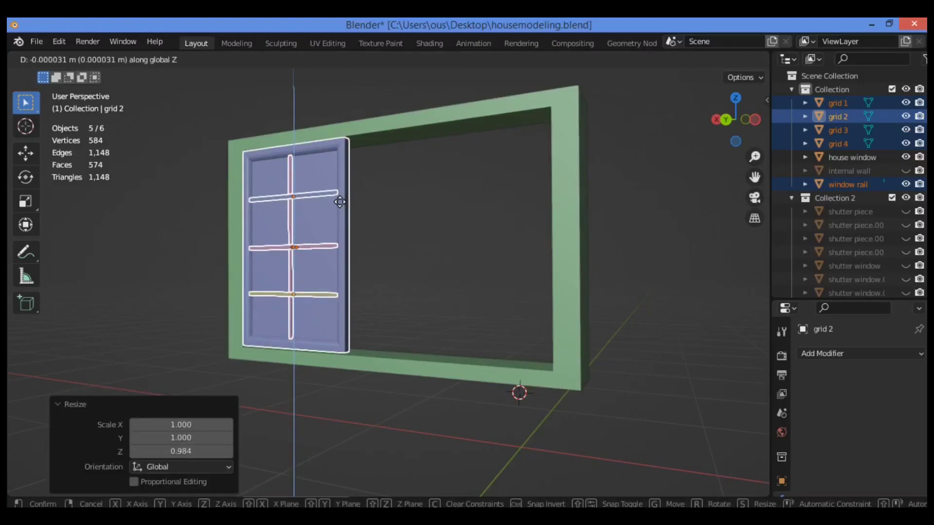
{"action": "left_click", "coordinate": [339, 203]}
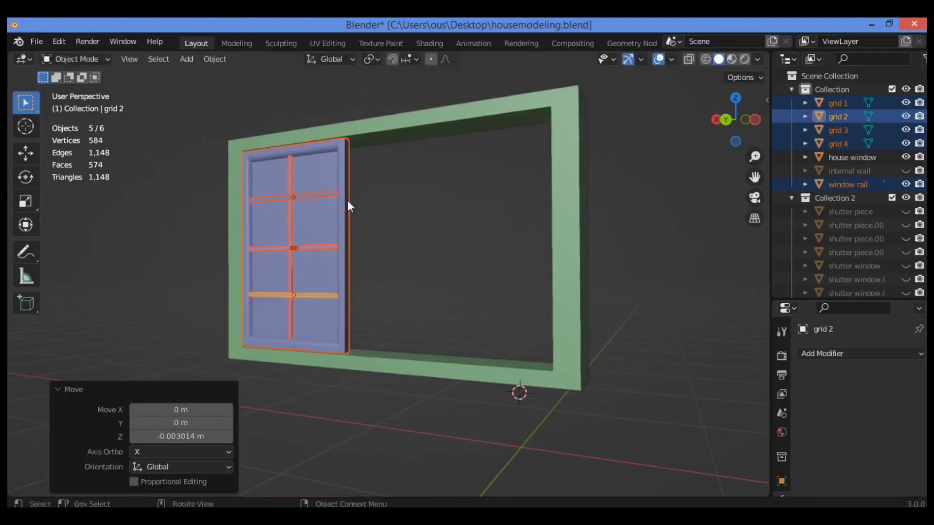
{"action": "left_click", "coordinate": [636, 177]}
{"action": "left_click_drag", "start_coordinate": [751, 119], "coordinate": [732, 122]}
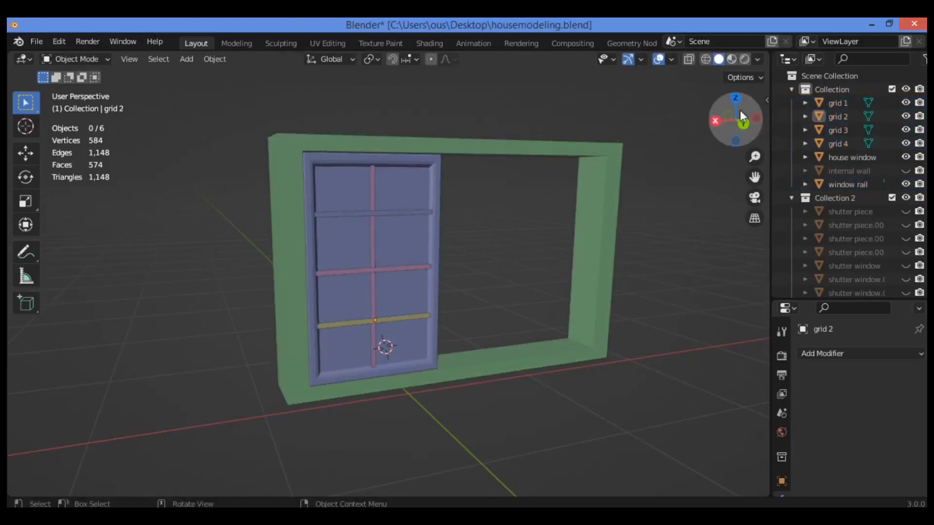
{"action": "left_click_drag", "start_coordinate": [740, 110], "coordinate": [423, 233]}
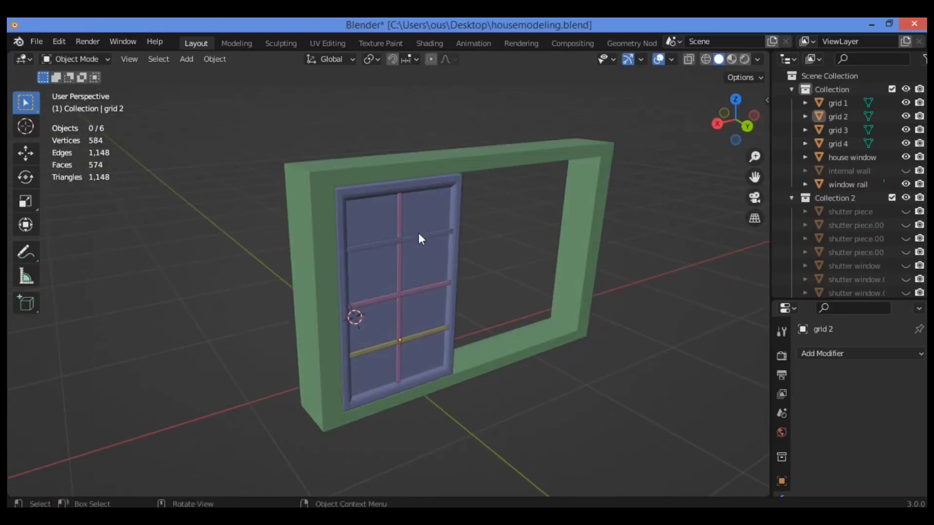
Step: Duplicate the window rail with its four bars and move the copy about -0.82 m along X to the frame's empty side
{"action": "key", "text": "ctrl+z"}
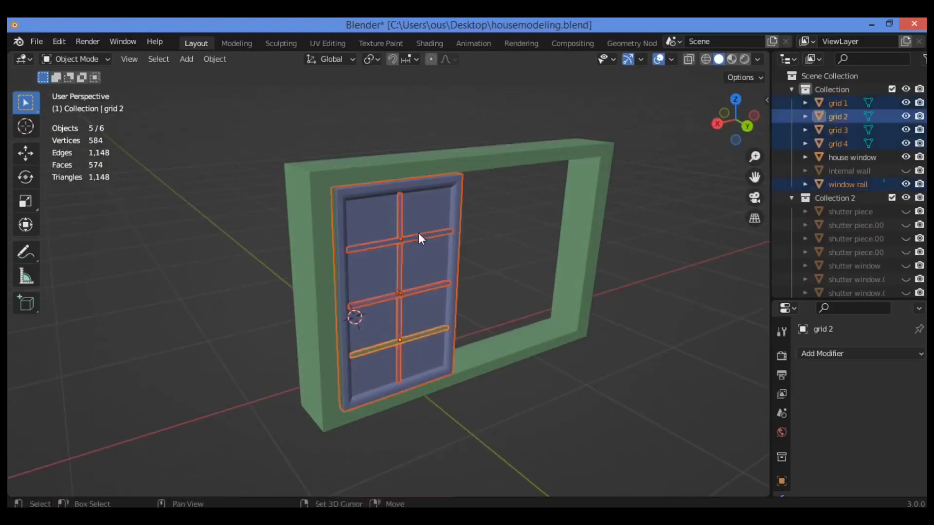
{"action": "key", "text": "shift+d"}
{"action": "right_click", "coordinate": [419, 233]}
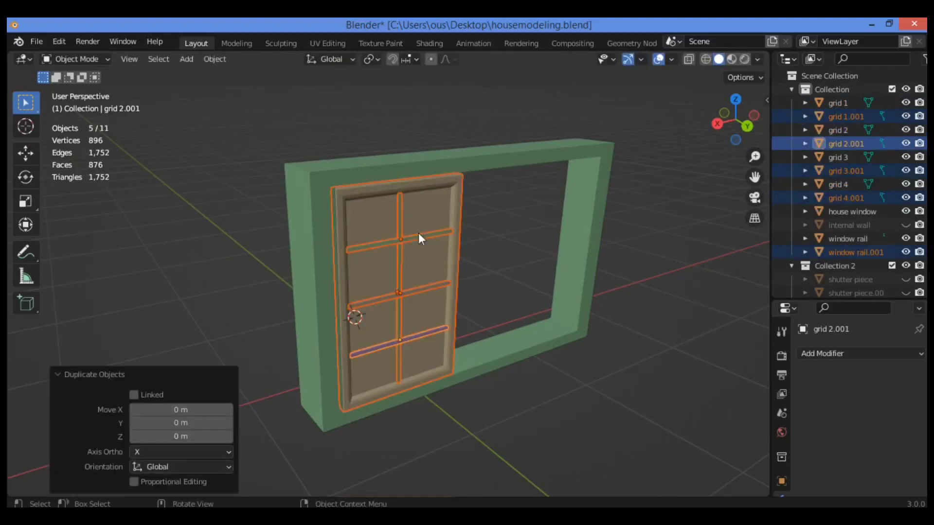
{"action": "key", "text": "g"}
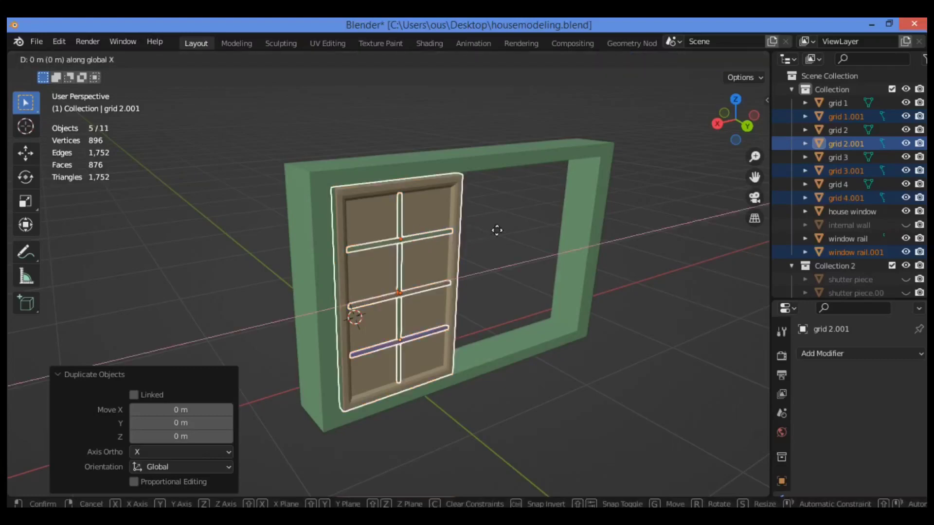
{"action": "key", "text": "x"}
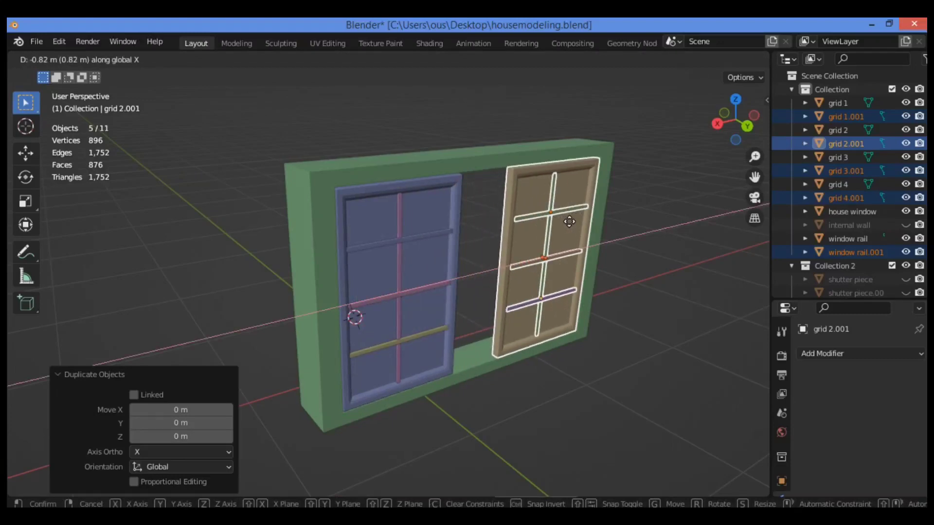
{"action": "left_click", "coordinate": [570, 223]}
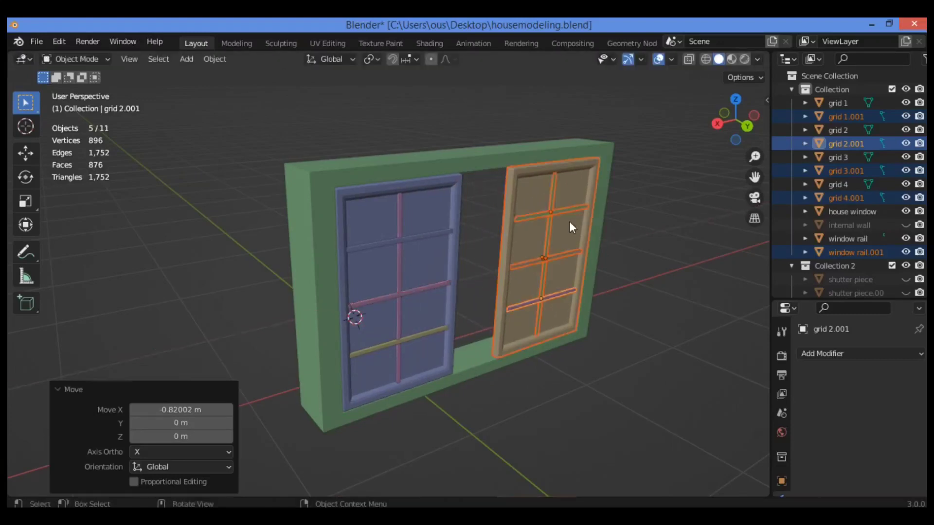
Step: Widen the original window rail and its four bars to about 1.2 along X
{"action": "left_click_drag", "start_coordinate": [735, 128], "coordinate": [699, 120]}
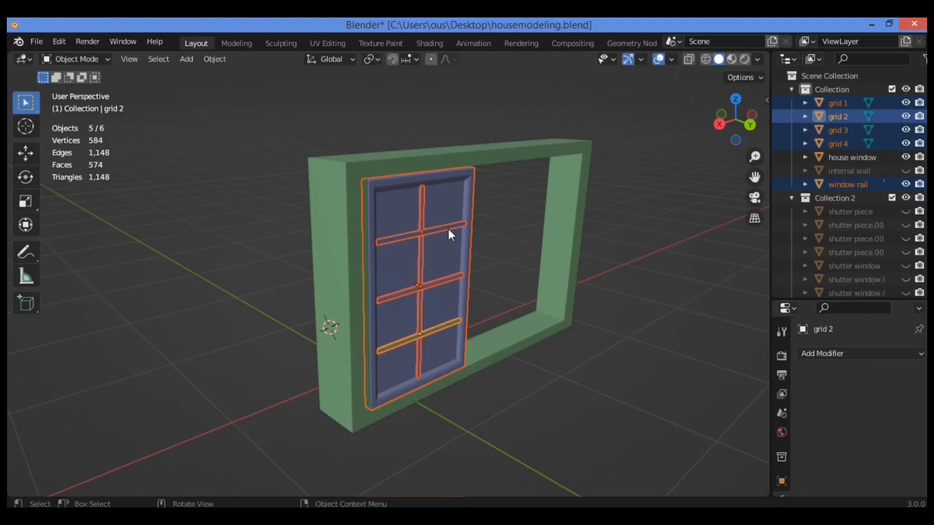
{"action": "key", "text": "s"}
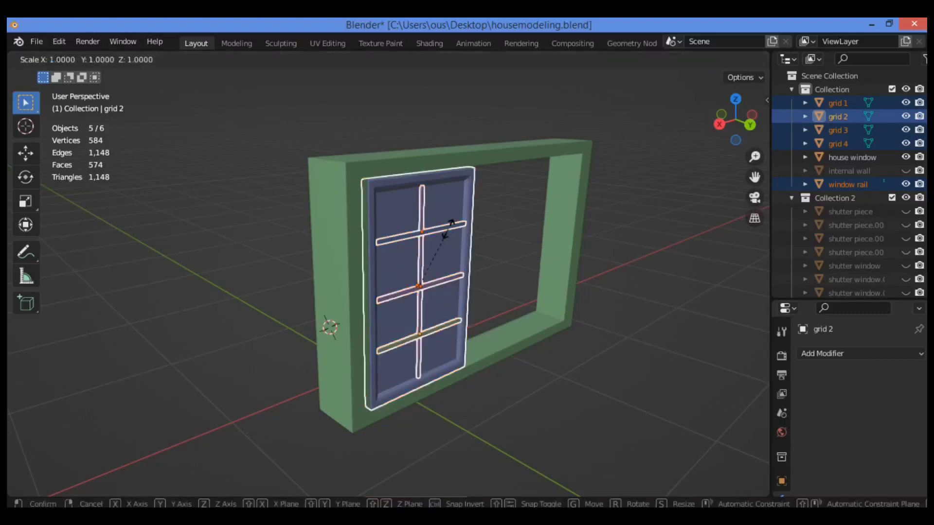
{"action": "key", "text": "x"}
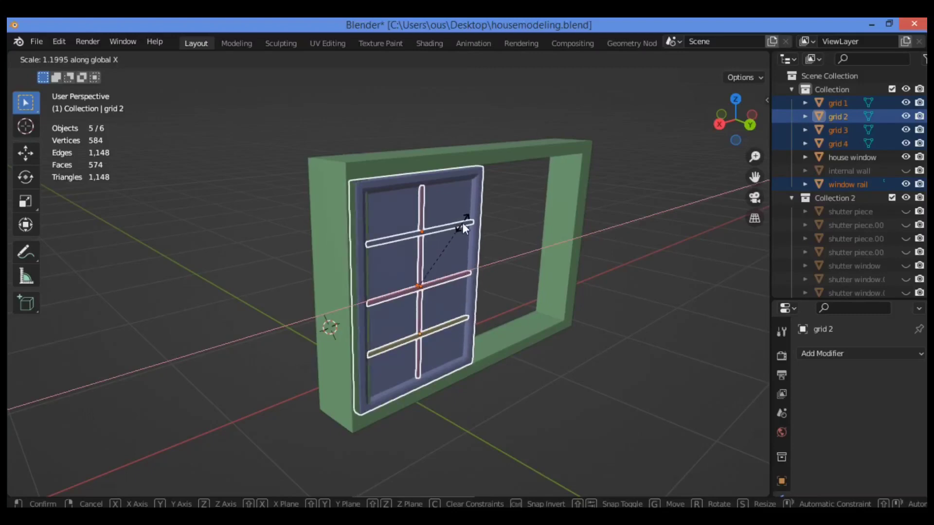
{"action": "left_click", "coordinate": [463, 223]}
Step: Move the widened window rail and bars about -0.052 m along X inside the frame and deselect them
{"action": "key", "text": "g"}
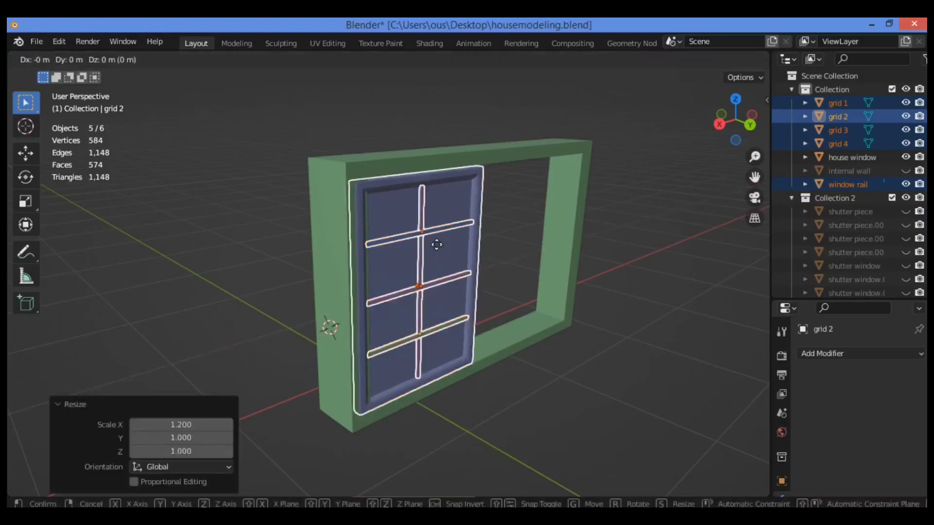
{"action": "key", "text": "x"}
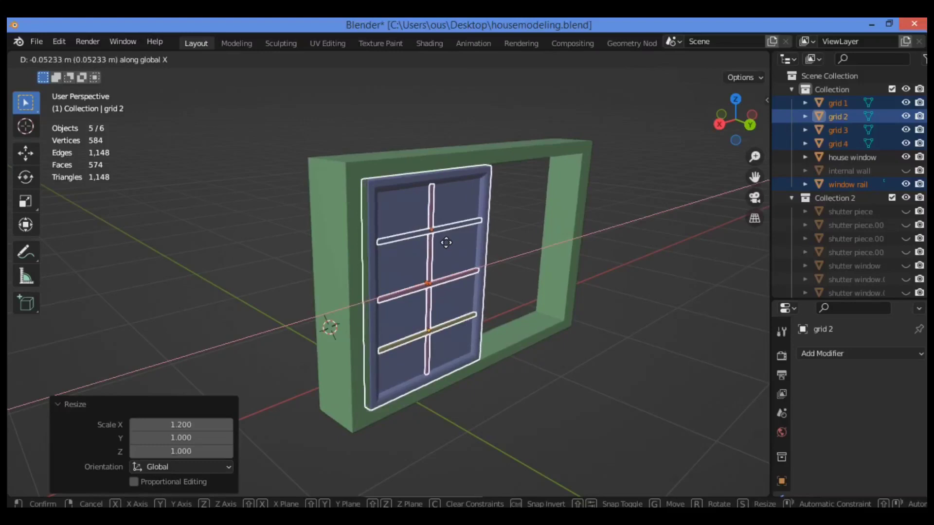
{"action": "left_click", "coordinate": [446, 243]}
{"action": "left_click", "coordinate": [632, 256]}
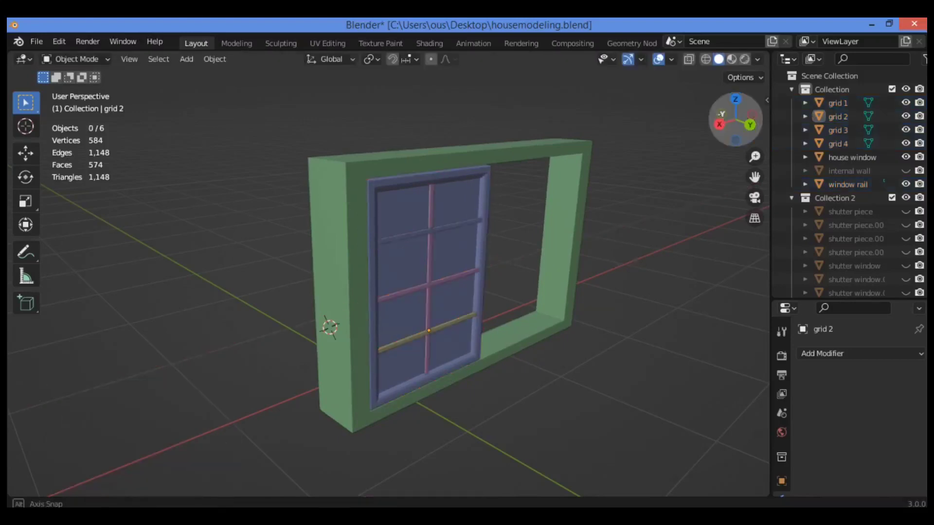
Step: Reselect the window rail with its four bars, duplicate them, and move the copy about -0.734 m along X into the frame's empty side
{"action": "middle_click_drag", "start_coordinate": [632, 255], "coordinate": [611, 198]}
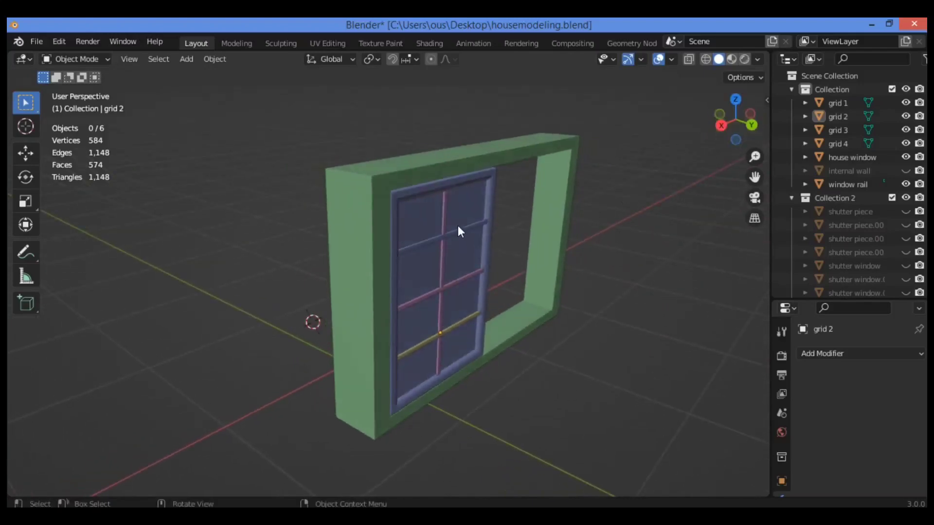
{"action": "key", "text": "a"}
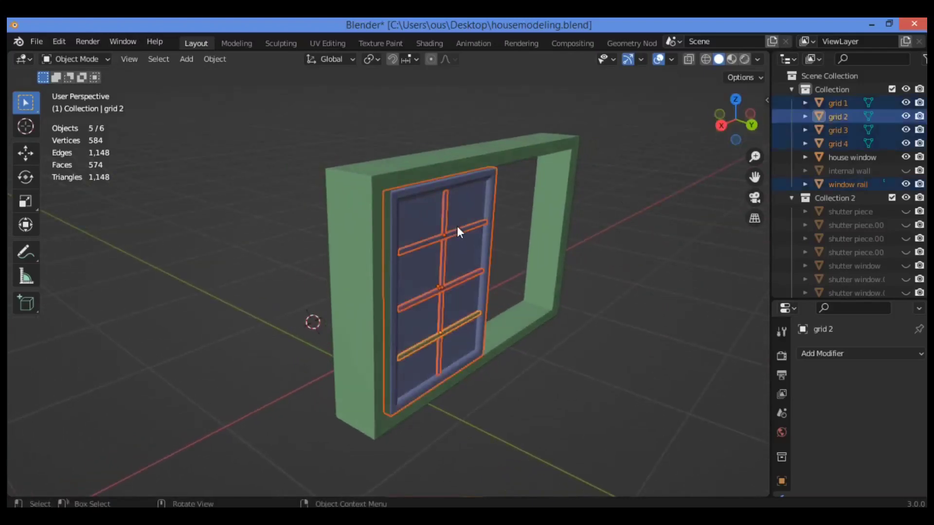
{"action": "key", "text": "shift+d"}
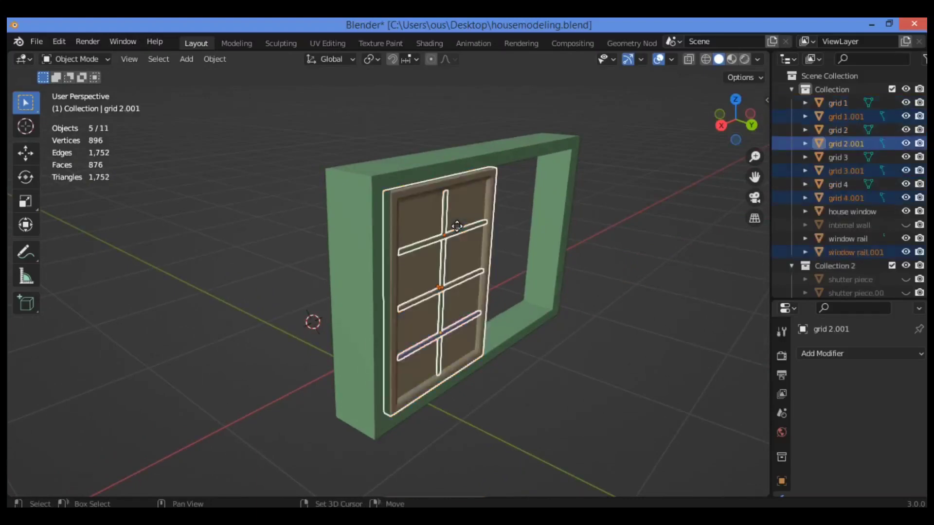
{"action": "key", "text": "Escape"}
{"action": "key", "text": "g"}
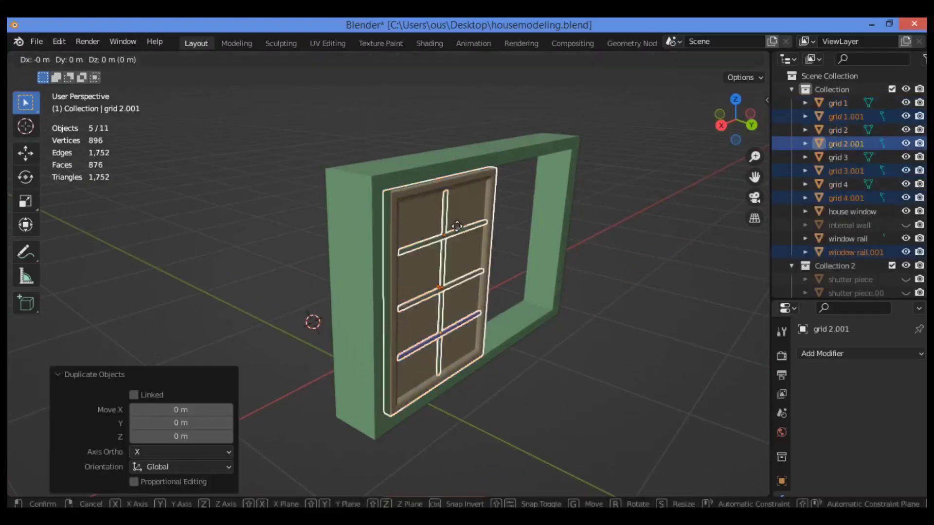
{"action": "key", "text": "x"}
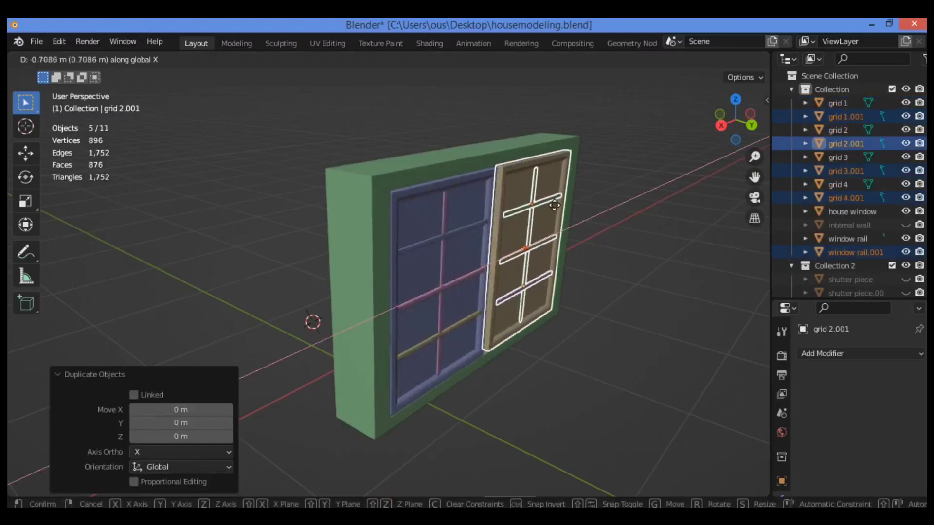
{"action": "left_click", "coordinate": [554, 205]}
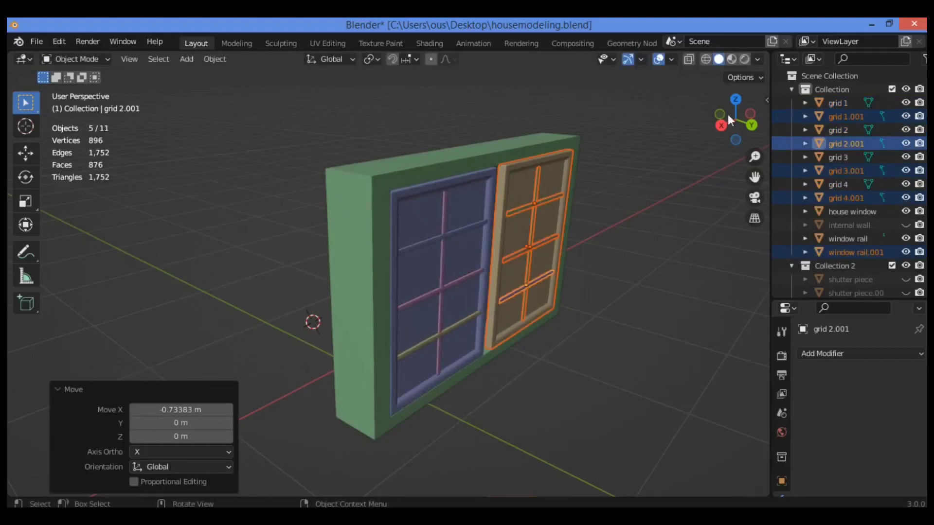
Step: Shift the duplicated window rail and bars about 0.01 m along X towards the first pane and deselect them
{"action": "left_click_drag", "start_coordinate": [725, 117], "coordinate": [697, 122]}
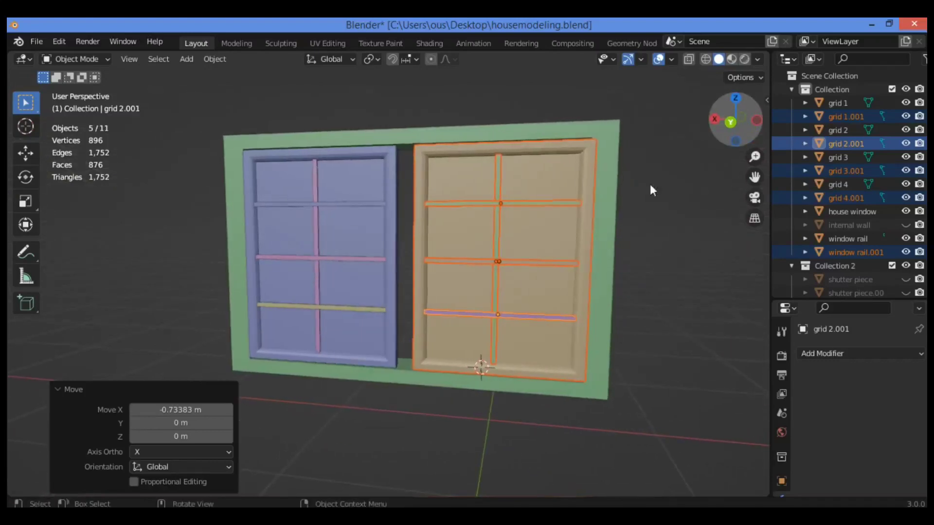
{"action": "left_click", "coordinate": [637, 236]}
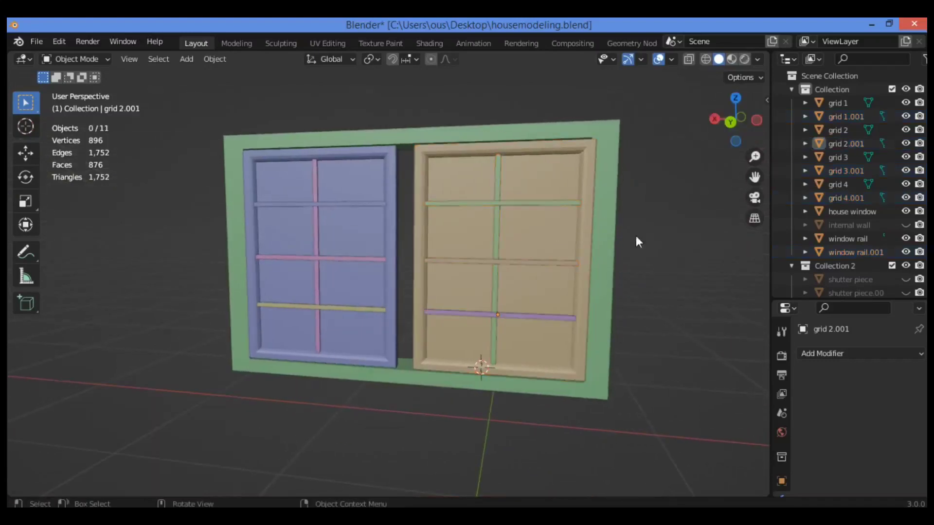
{"action": "key", "text": "ctrl+z"}
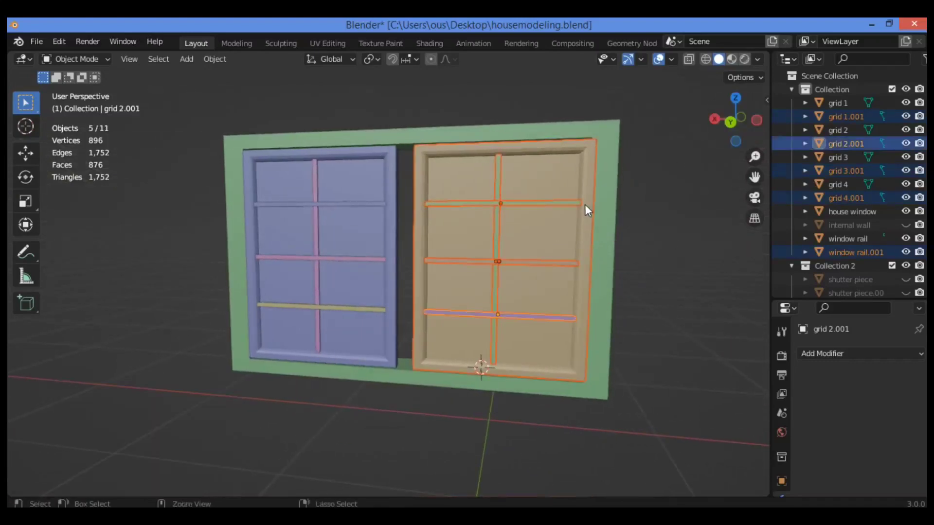
{"action": "key", "text": "g"}
{"action": "key", "text": "x"}
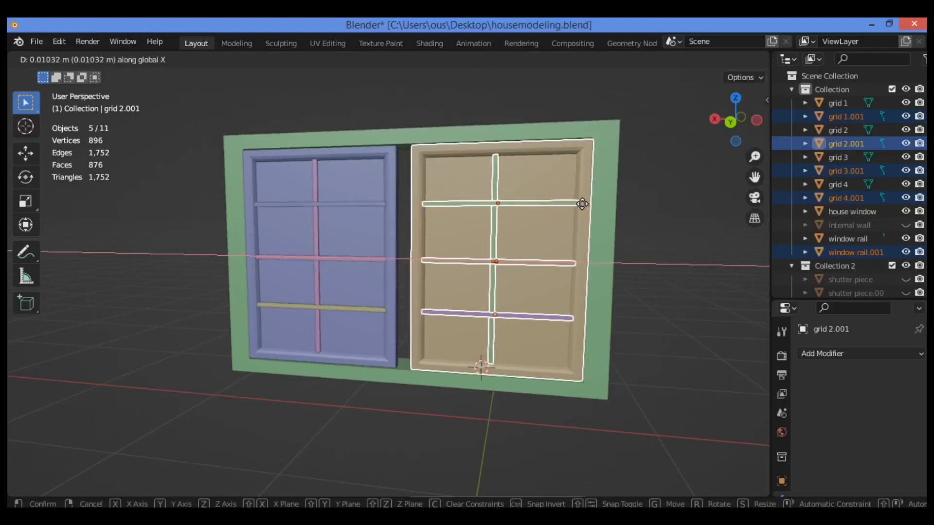
{"action": "left_click", "coordinate": [582, 203]}
{"action": "left_click", "coordinate": [676, 181]}
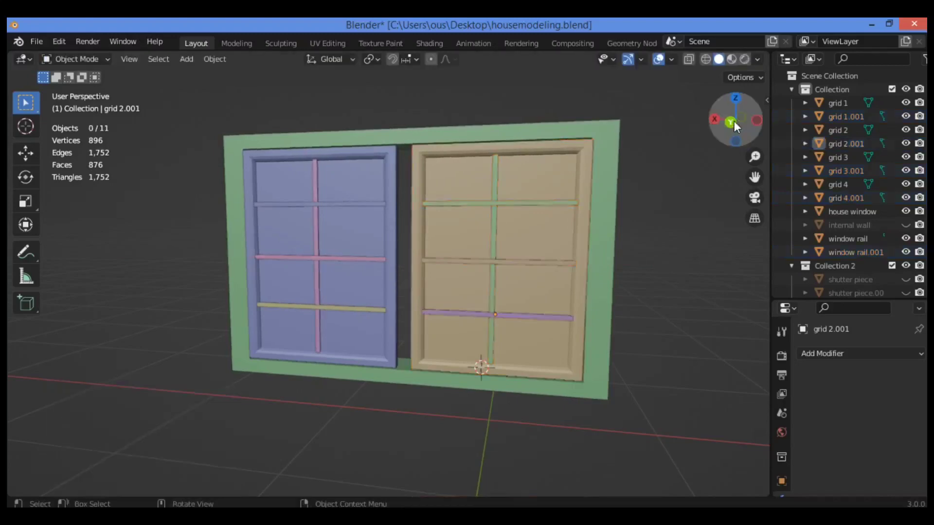
Step: Add a cube mesh and scale it down uniformly to about 0.133
{"action": "left_click_drag", "start_coordinate": [734, 121], "coordinate": [700, 175]}
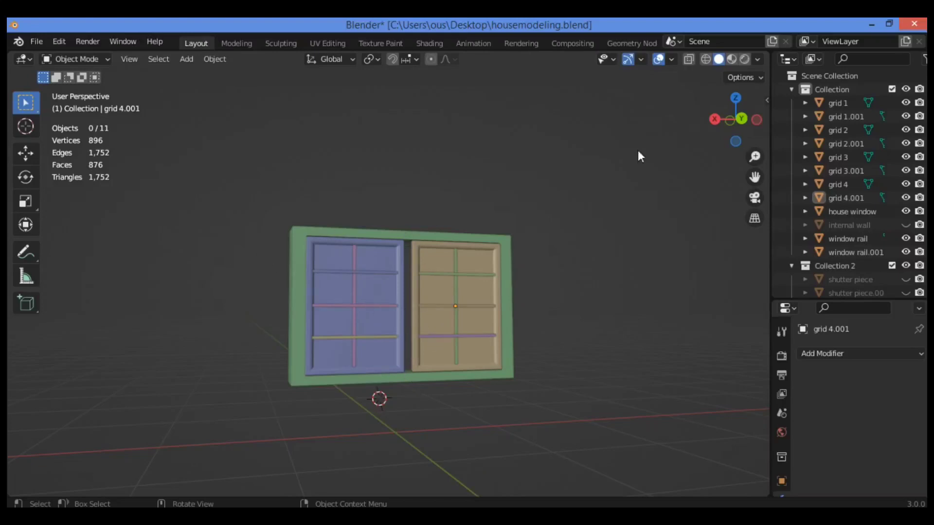
{"action": "left_click_drag", "start_coordinate": [755, 157], "coordinate": [473, 264]}
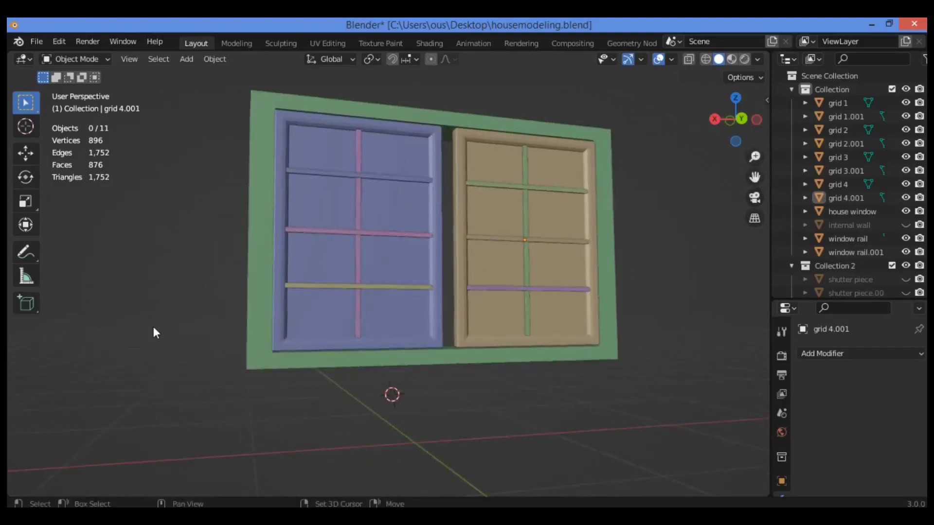
{"action": "key", "text": "shift+a"}
{"action": "mouse_move", "coordinate": [157, 220]}
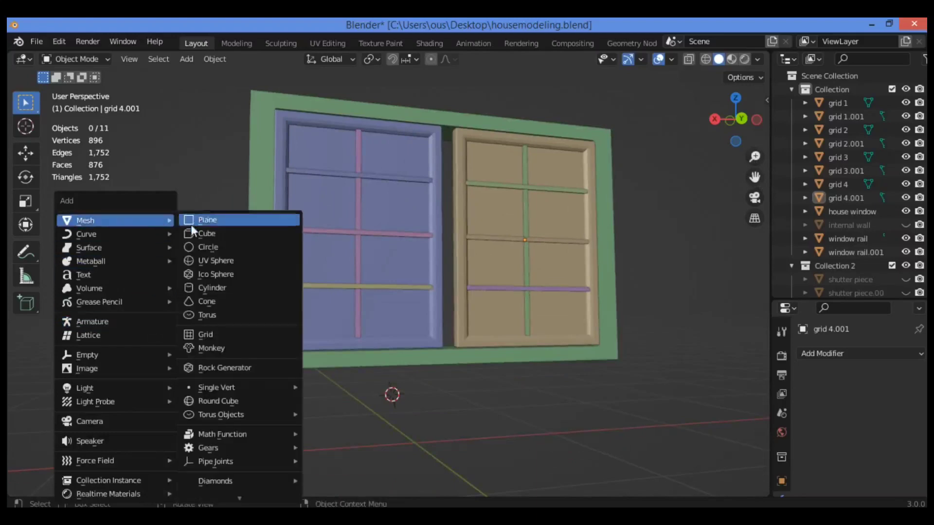
{"action": "left_click", "coordinate": [260, 232]}
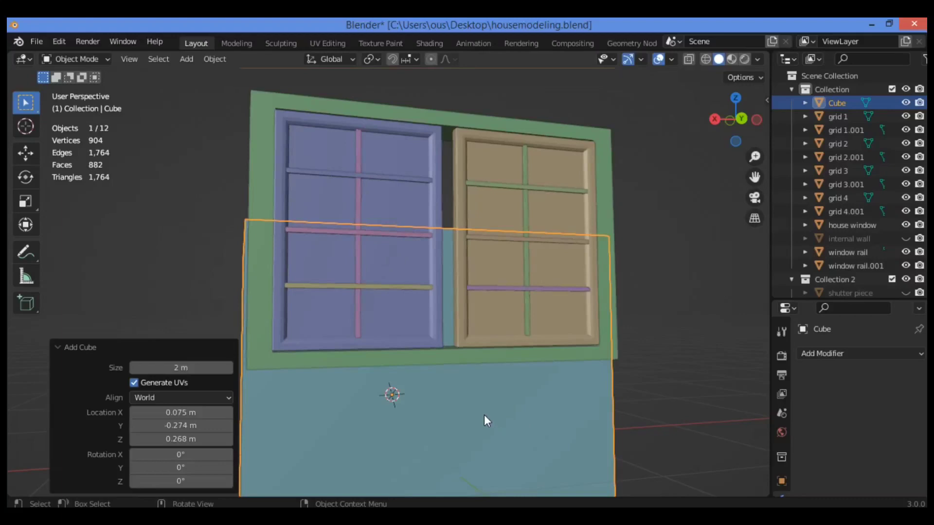
{"action": "key", "text": "s"}
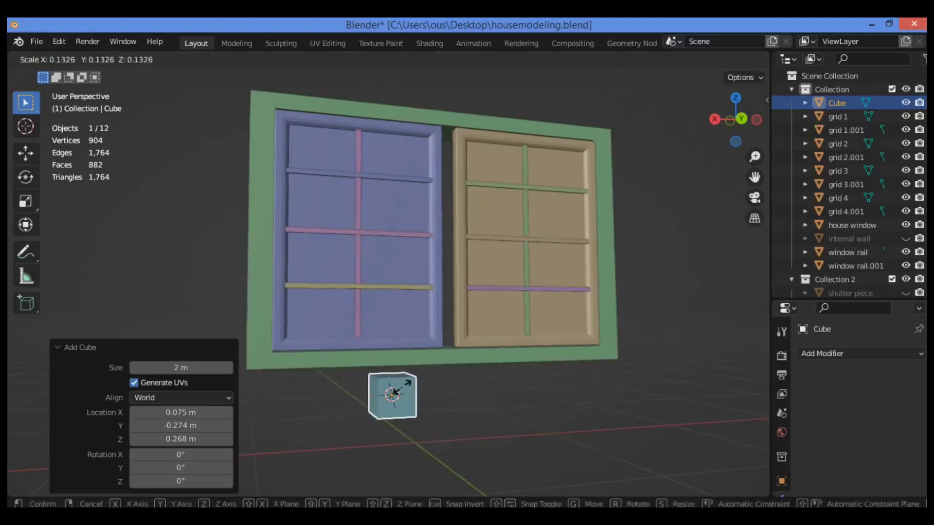
{"action": "left_click", "coordinate": [402, 387]}
Step: Stretch the small cube to about 13.239 along Z to form a tall post
{"action": "left_click_drag", "start_coordinate": [755, 178], "coordinate": [745, 111]}
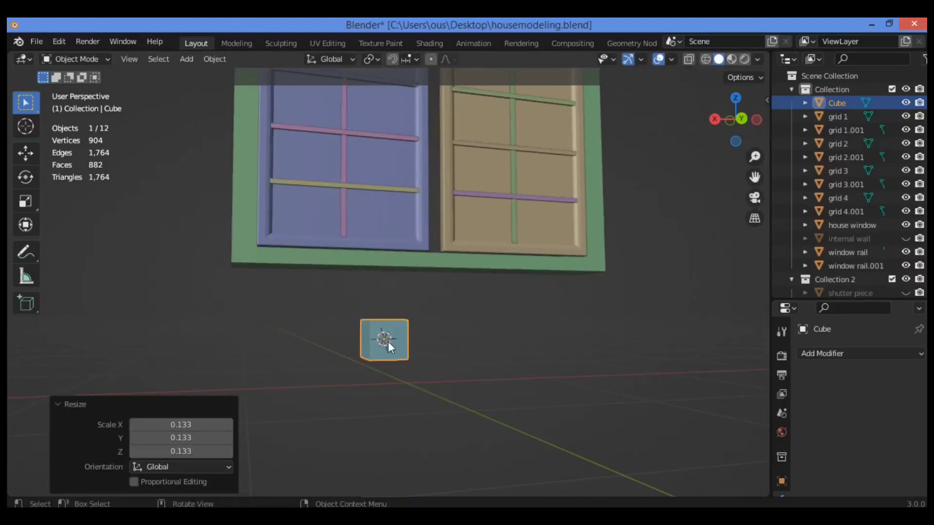
{"action": "key", "text": "s"}
{"action": "key", "text": "z"}
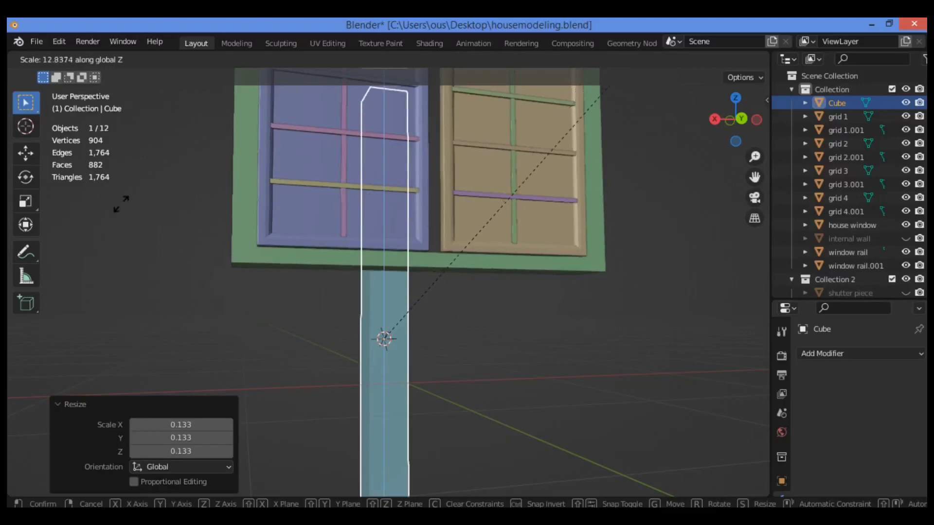
{"action": "left_click", "coordinate": [165, 164]}
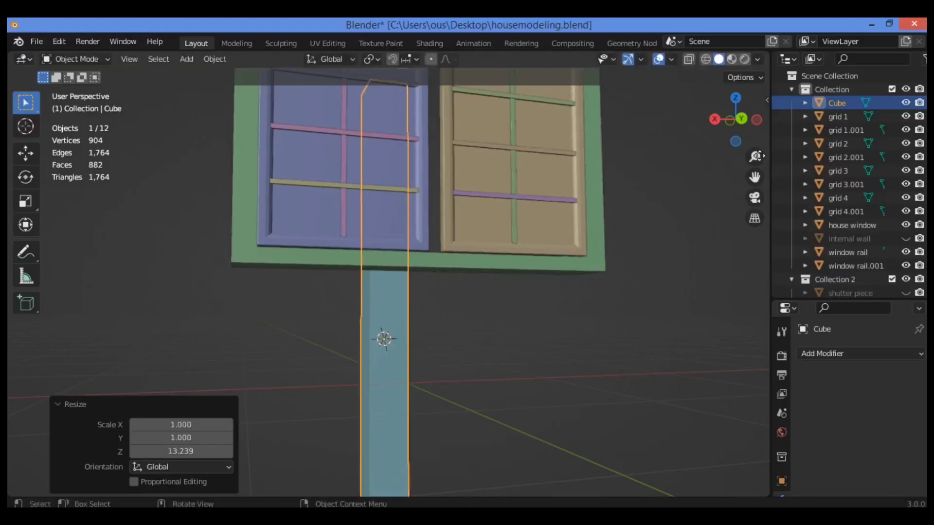
Step: Narrow the tall post by scaling it to about -0.541 along X
{"action": "left_click_drag", "start_coordinate": [757, 157], "coordinate": [757, 214]}
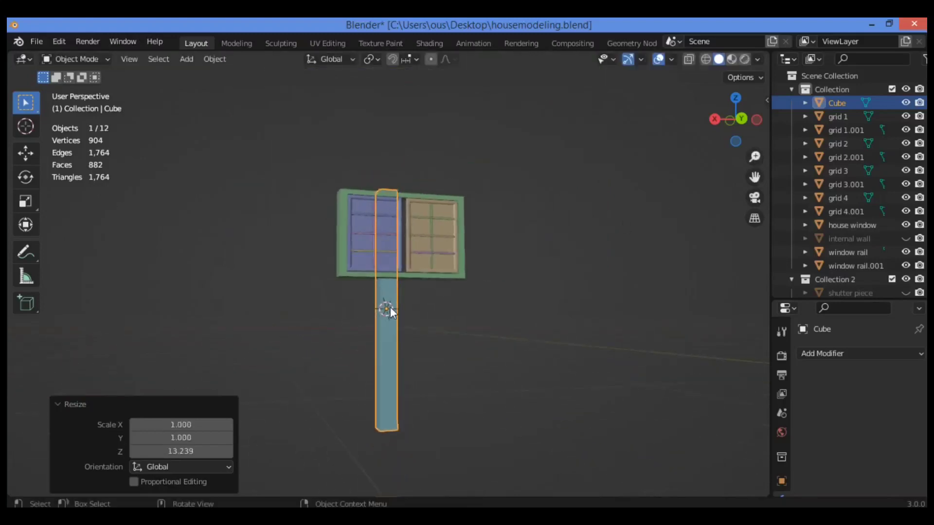
{"action": "key", "text": "s"}
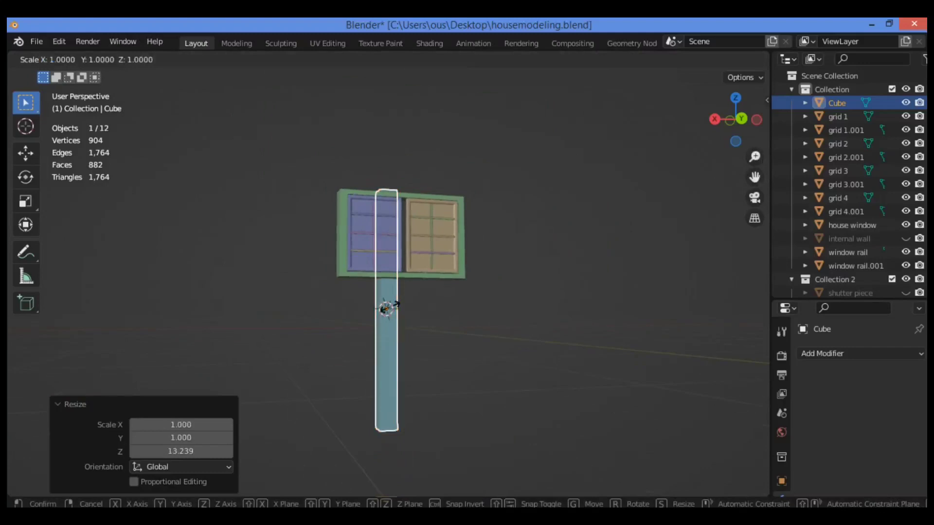
{"action": "key", "text": "x"}
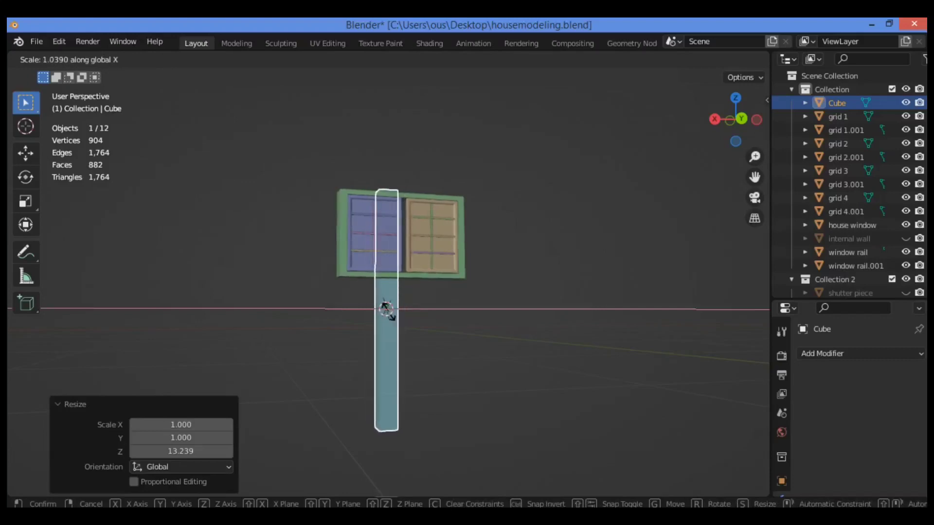
{"action": "left_click", "coordinate": [386, 312]}
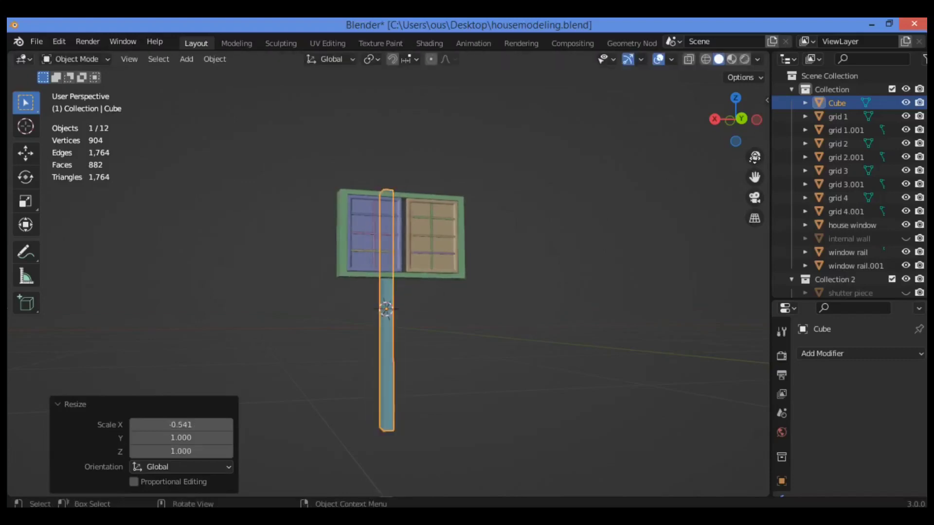
Step: Shorten the post to about 0.722 along Z and raise it about 0.697 m in front of the window
{"action": "left_click_drag", "start_coordinate": [755, 157], "coordinate": [755, 123]}
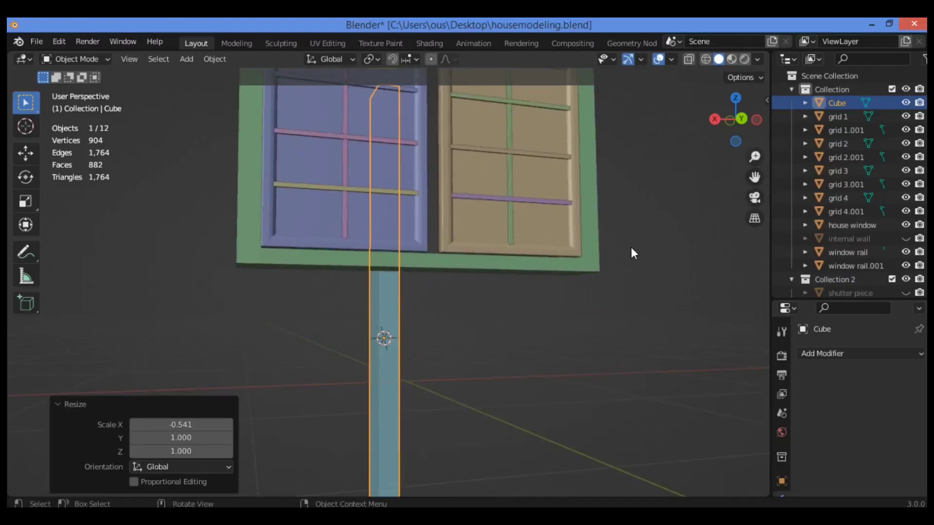
{"action": "key", "text": "KP_3"}
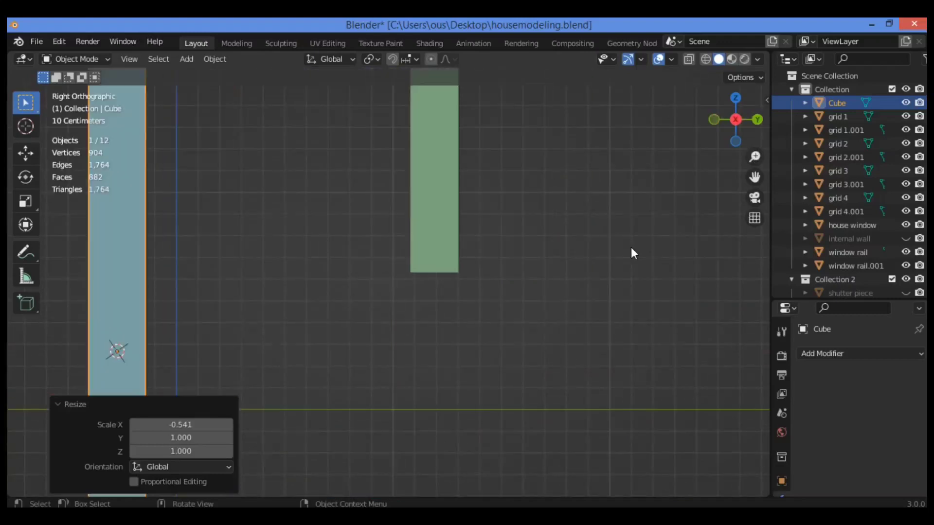
{"action": "key", "text": "KP_1"}
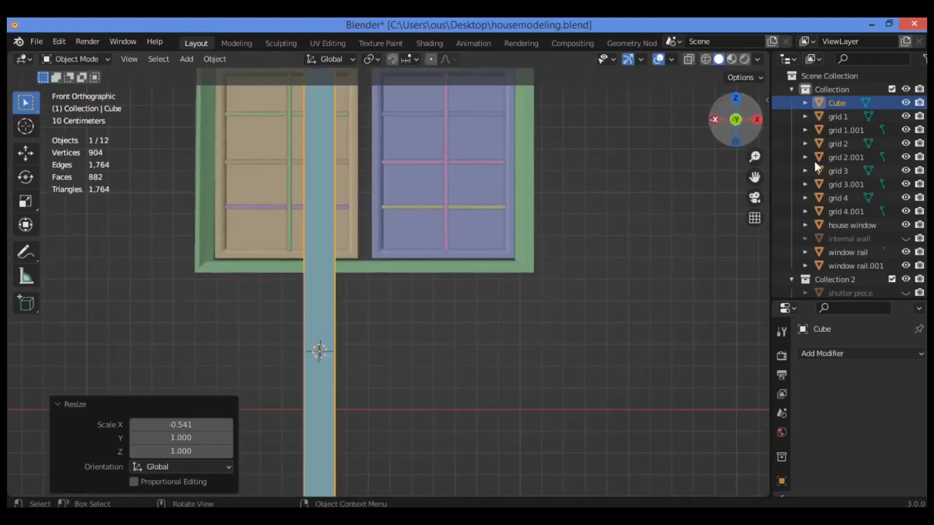
{"action": "left_click_drag", "start_coordinate": [755, 177], "coordinate": [751, 337]}
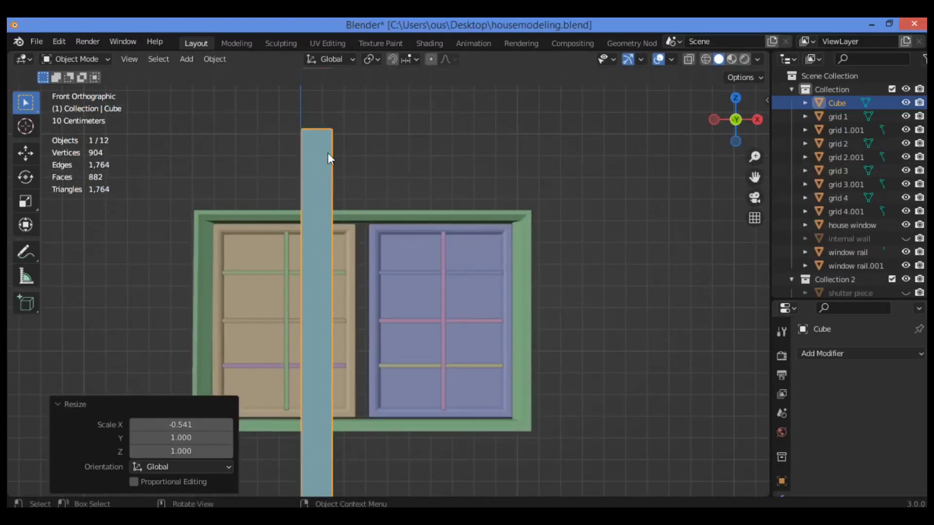
{"action": "key", "text": "s"}
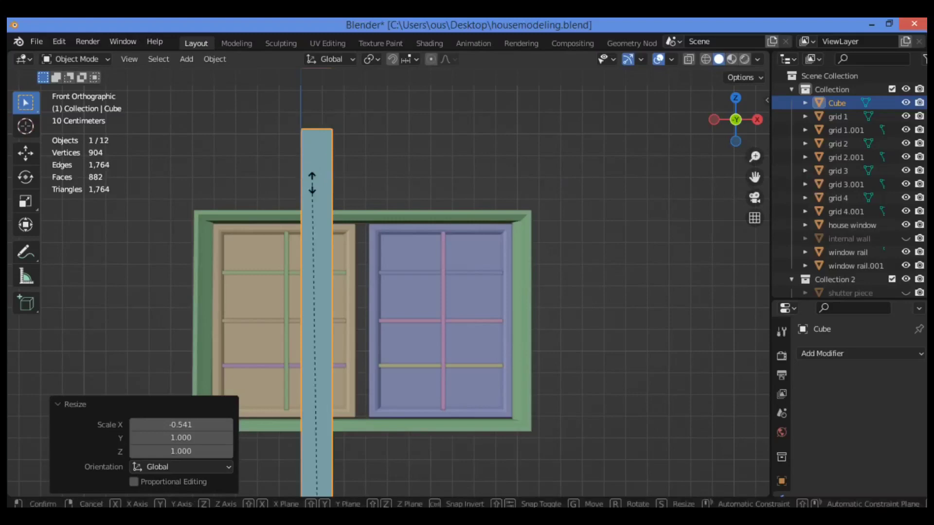
{"action": "key", "text": "z"}
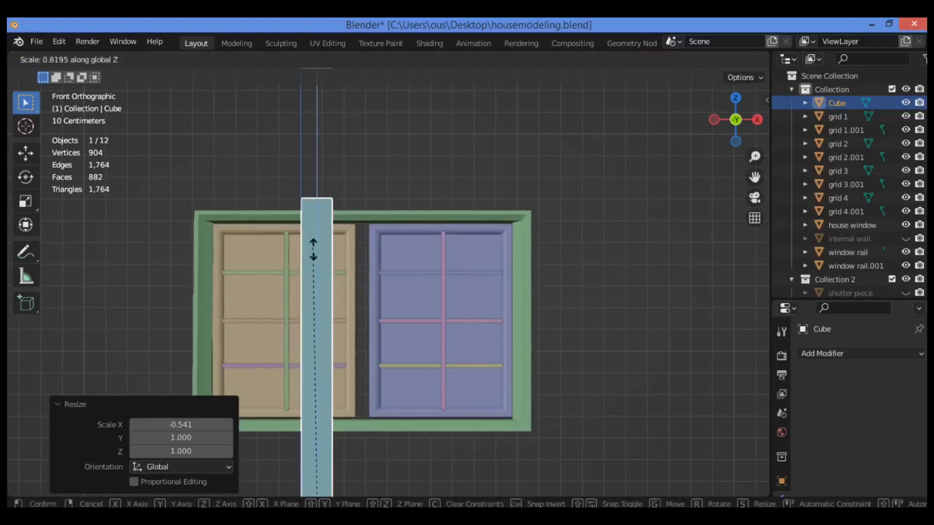
{"action": "left_click", "coordinate": [317, 274]}
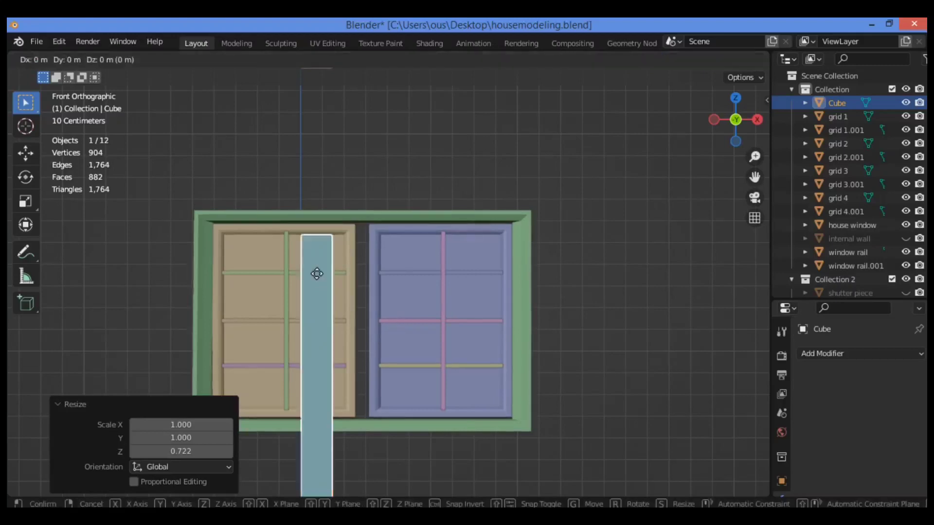
{"action": "key", "text": "g"}
{"action": "key", "text": "z"}
{"action": "left_click", "coordinate": [352, 124]}
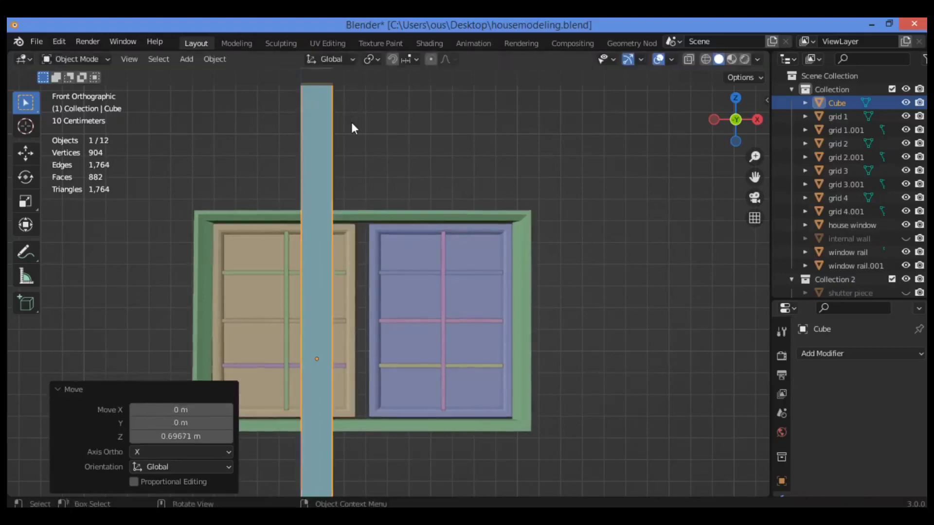
Step: Scale the post to about 0.416 along Z and raise it about 0.175 m to the window's height
{"action": "key", "text": "s"}
{"action": "key", "text": "z"}
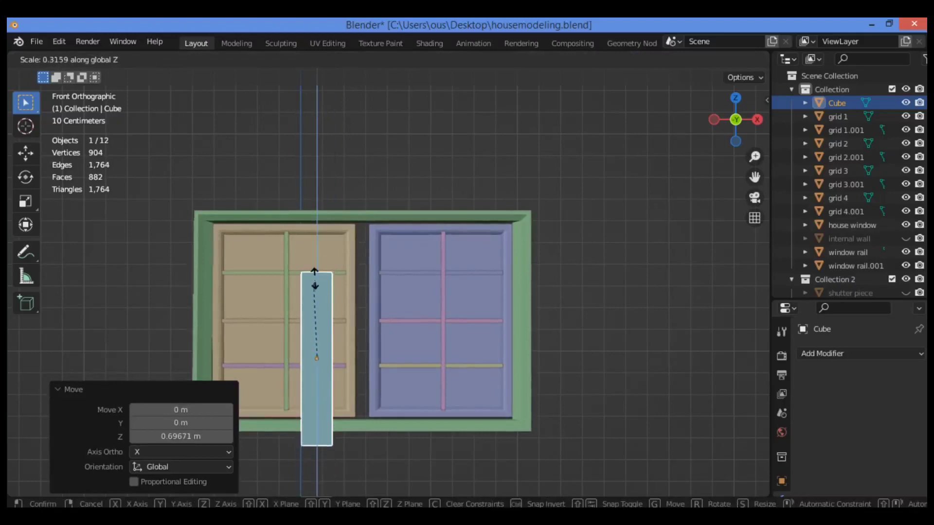
{"action": "left_click", "coordinate": [322, 259]}
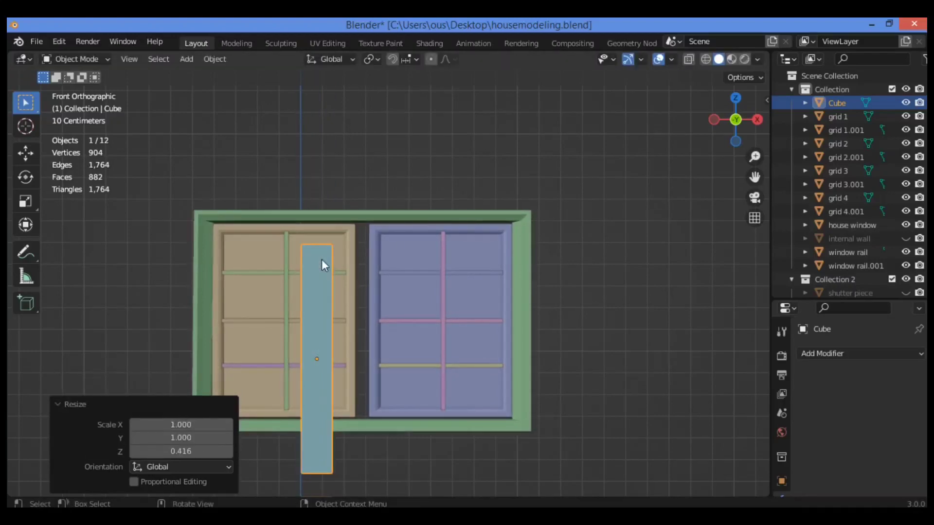
{"action": "key", "text": "g"}
{"action": "key", "text": "z"}
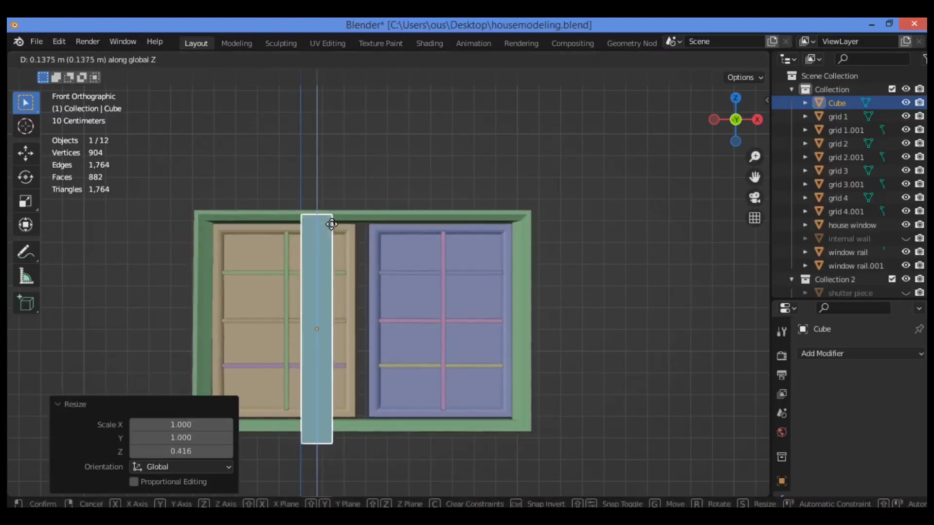
{"action": "left_click", "coordinate": [332, 221]}
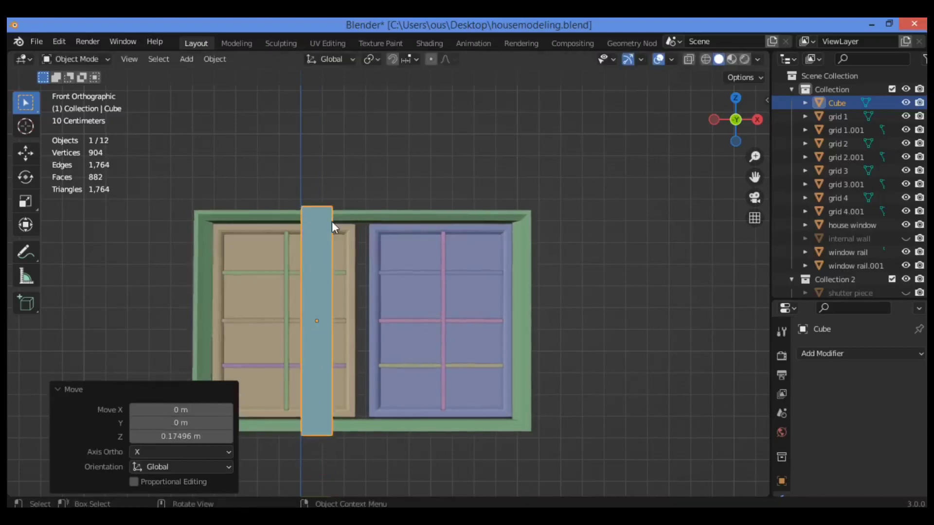
Step: Centre the post over the gap between the panes by moving it about 0.191 m along X, plus about 0.022 m in wireframe display
{"action": "key", "text": "g"}
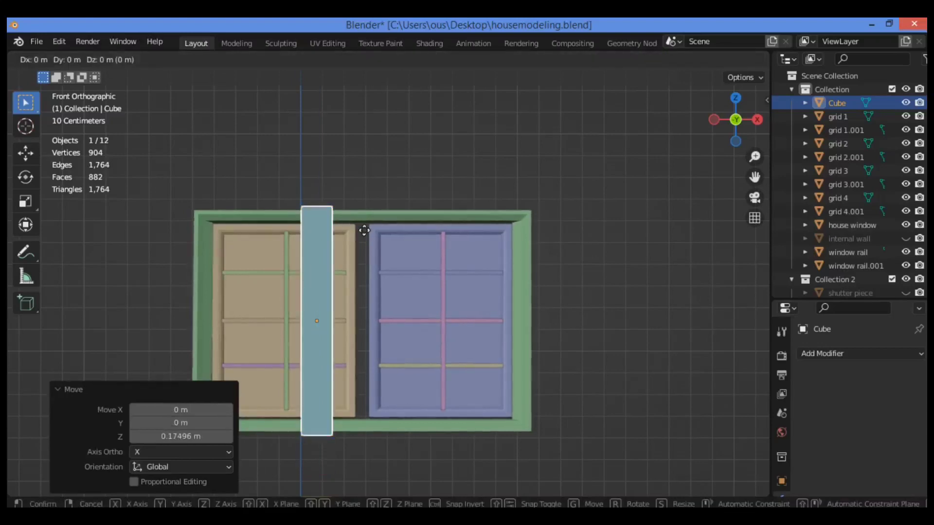
{"action": "key", "text": "x"}
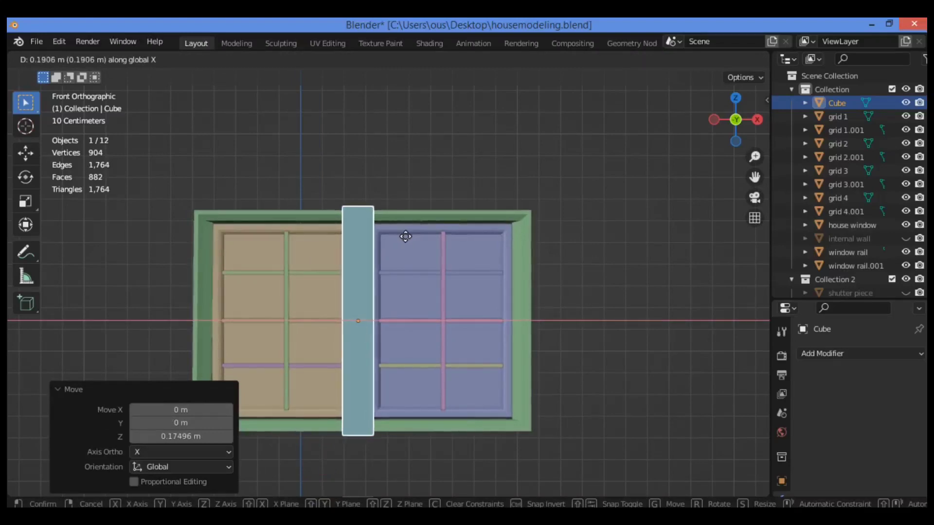
{"action": "left_click", "coordinate": [403, 236]}
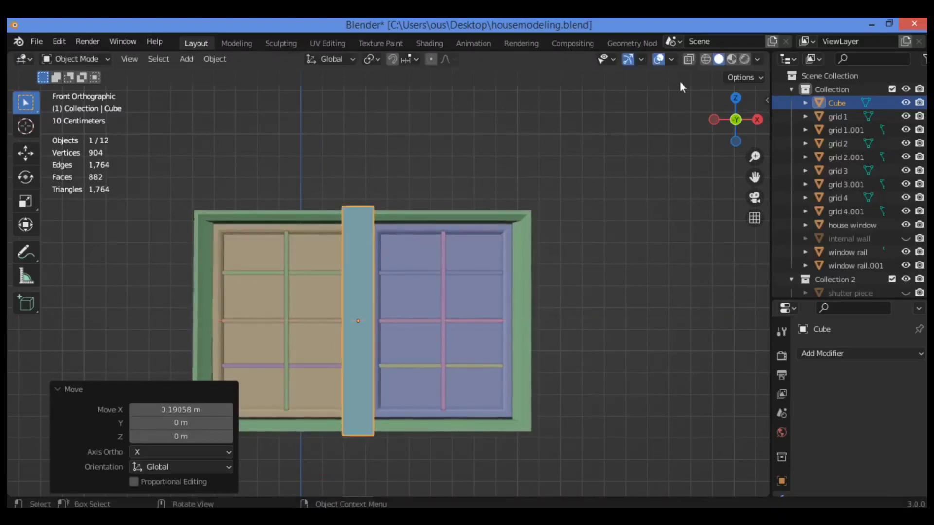
{"action": "left_click", "coordinate": [706, 59]}
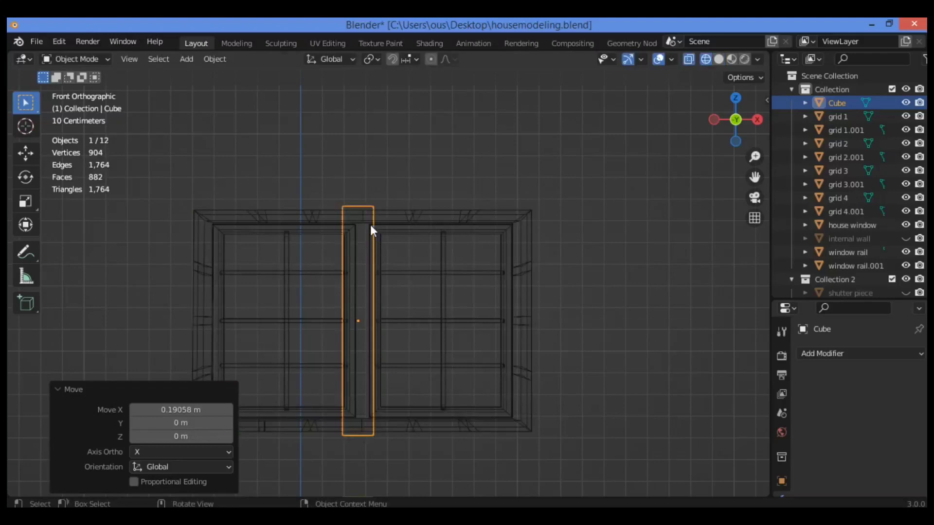
{"action": "key", "text": "g"}
{"action": "key", "text": "x"}
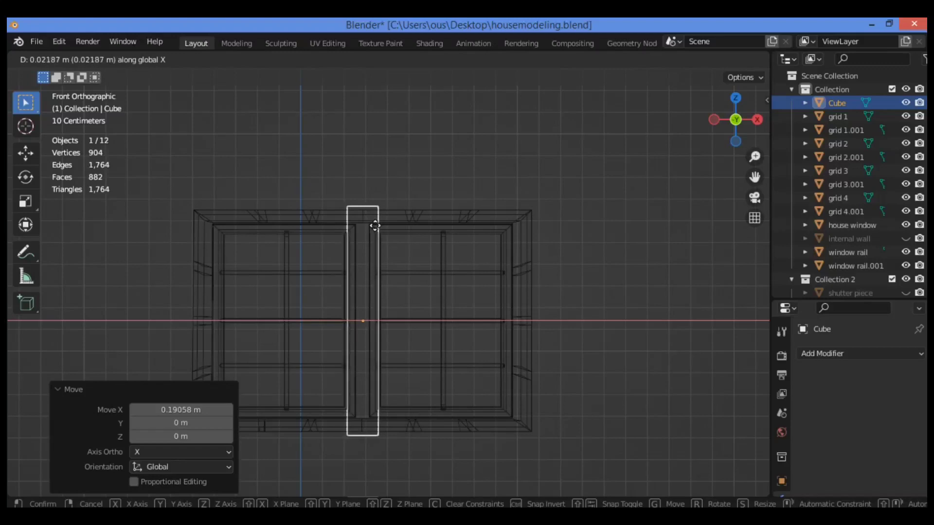
{"action": "left_click", "coordinate": [375, 226]}
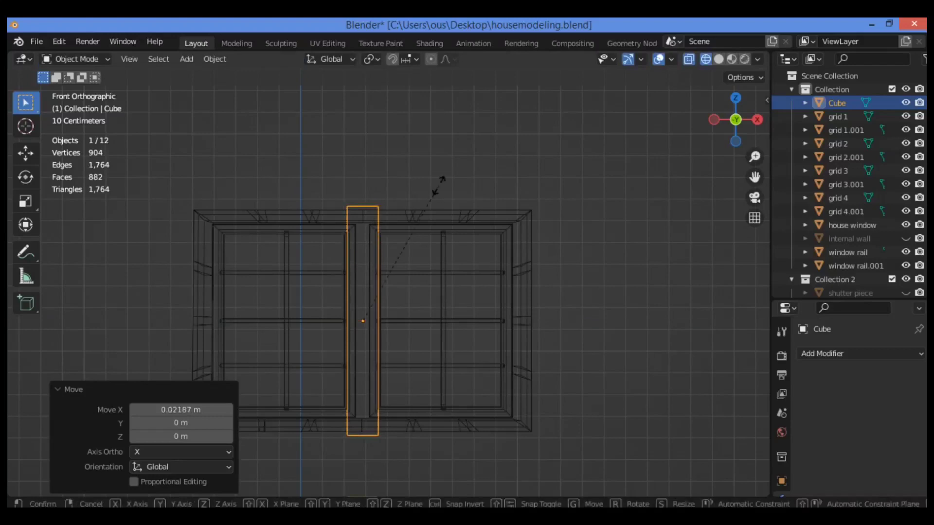
Step: Scale the post to about 0.890 along Z to fit the frame's height, and return to solid shading
{"action": "key", "text": "s"}
{"action": "key", "text": "z"}
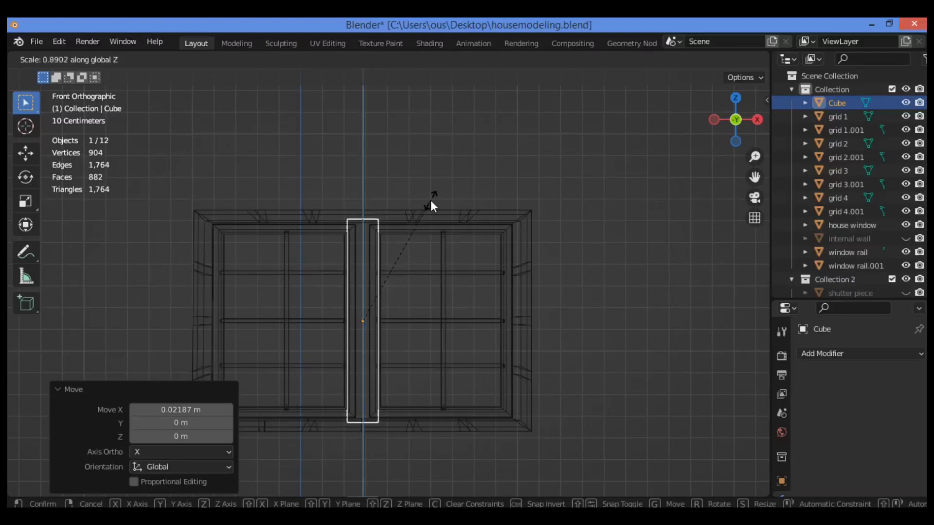
{"action": "left_click", "coordinate": [430, 200]}
{"action": "left_click", "coordinate": [718, 59]}
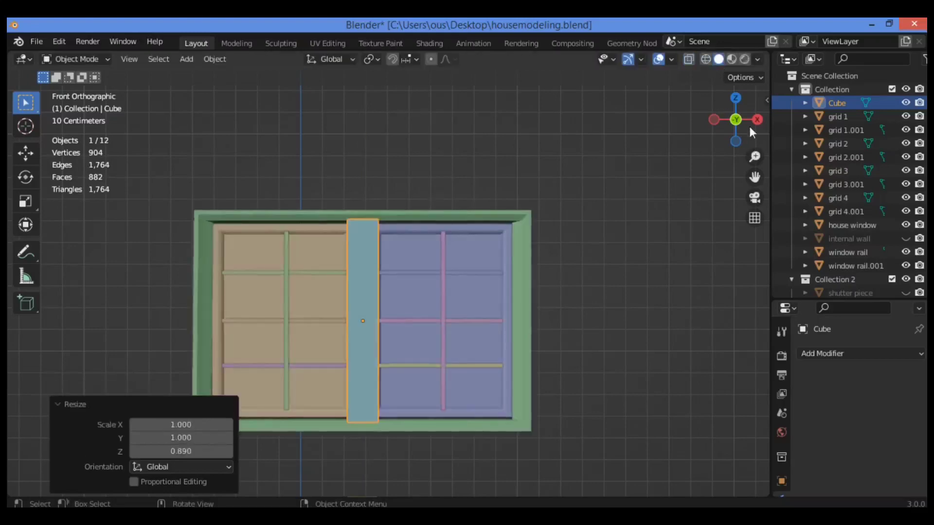
Step: Try moving the post about -1.215 m along Y in the right side view, and undo the move
{"action": "left_click_drag", "start_coordinate": [749, 124], "coordinate": [729, 114]}
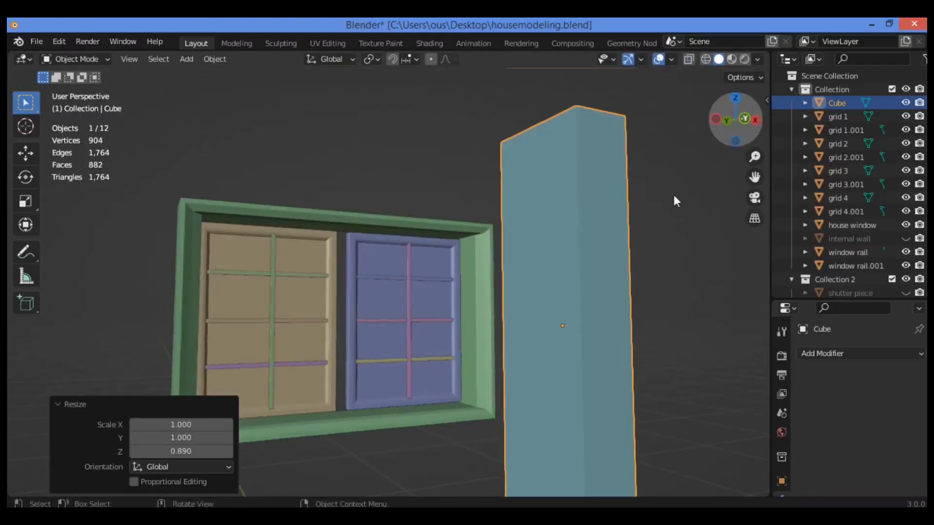
{"action": "key", "text": "KP_1"}
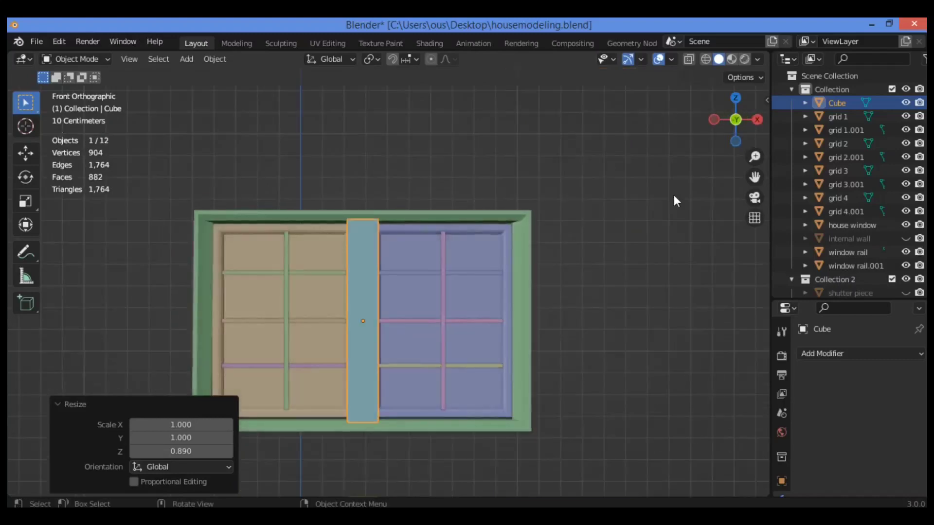
{"action": "key", "text": "KP_3"}
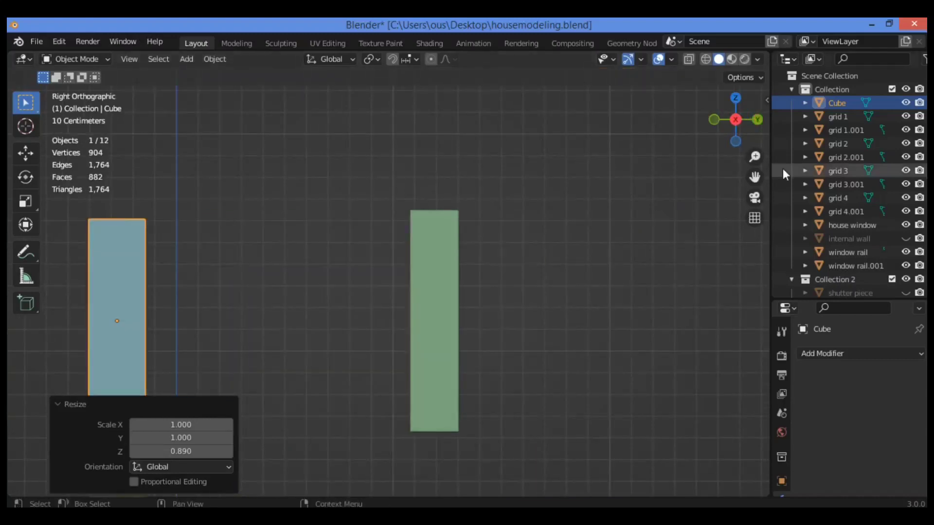
{"action": "left_click_drag", "start_coordinate": [754, 177], "coordinate": [565, 257]}
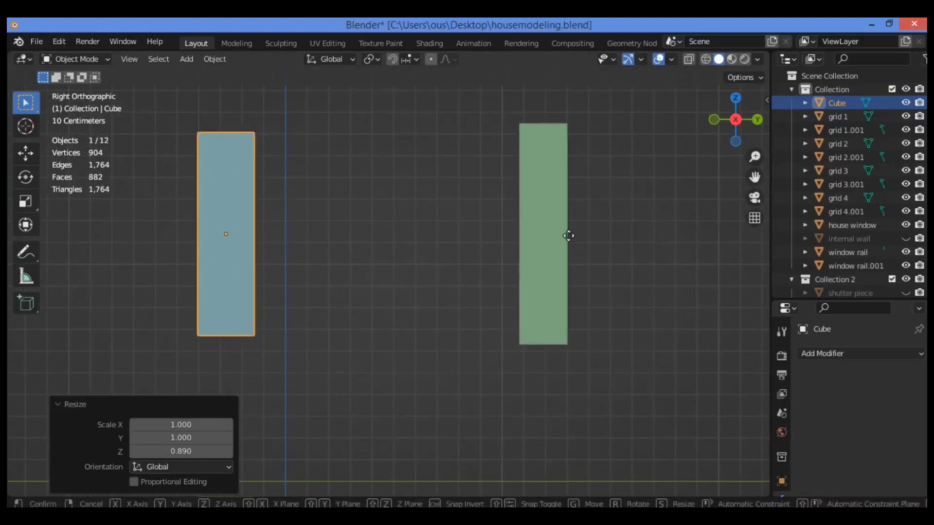
{"action": "key", "text": "g"}
{"action": "key", "text": "y"}
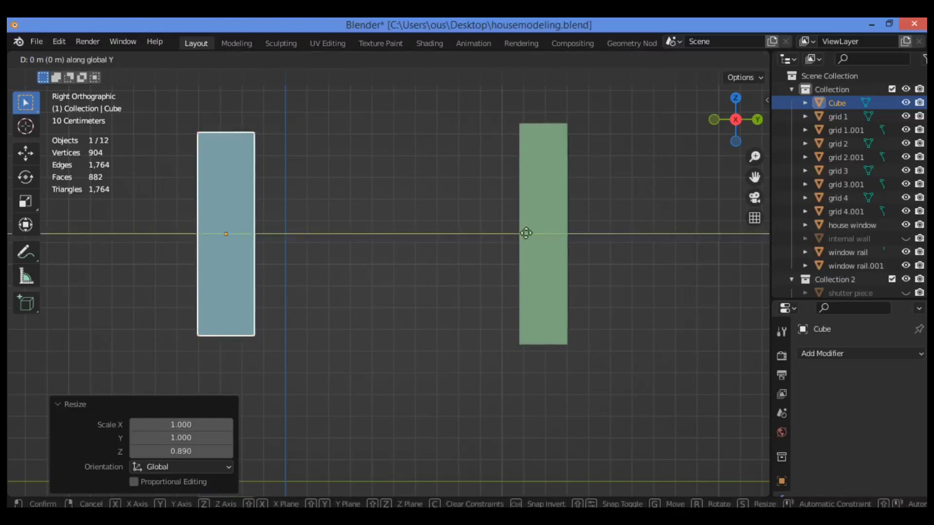
{"action": "left_click", "coordinate": [305, 236]}
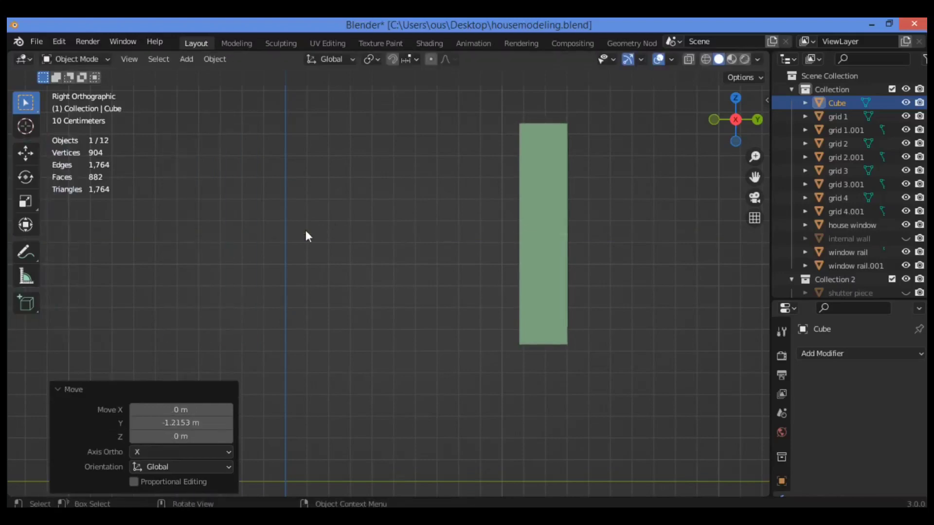
{"action": "key", "text": "ctrl+z"}
Step: Try moving the house window frame about -0.934 m along Y towards the post, and undo the move
{"action": "left_click", "coordinate": [562, 209]}
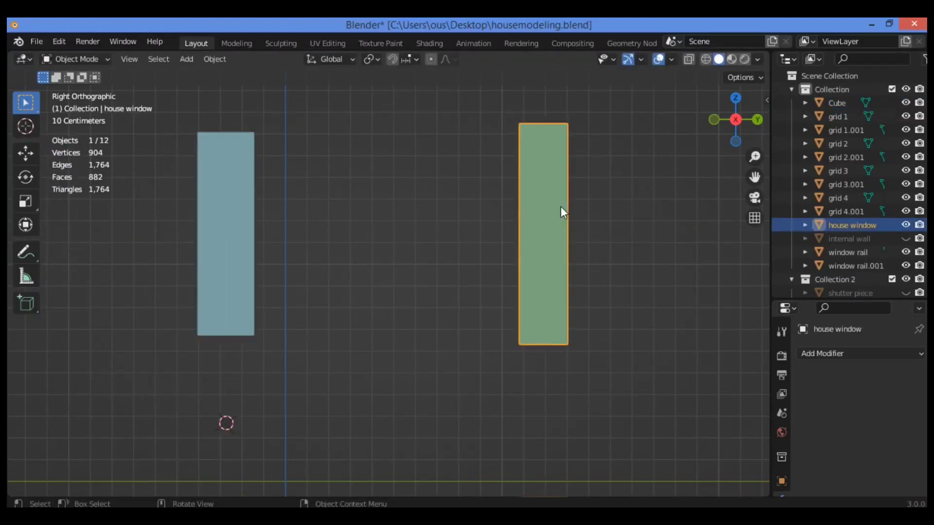
{"action": "key", "text": "g"}
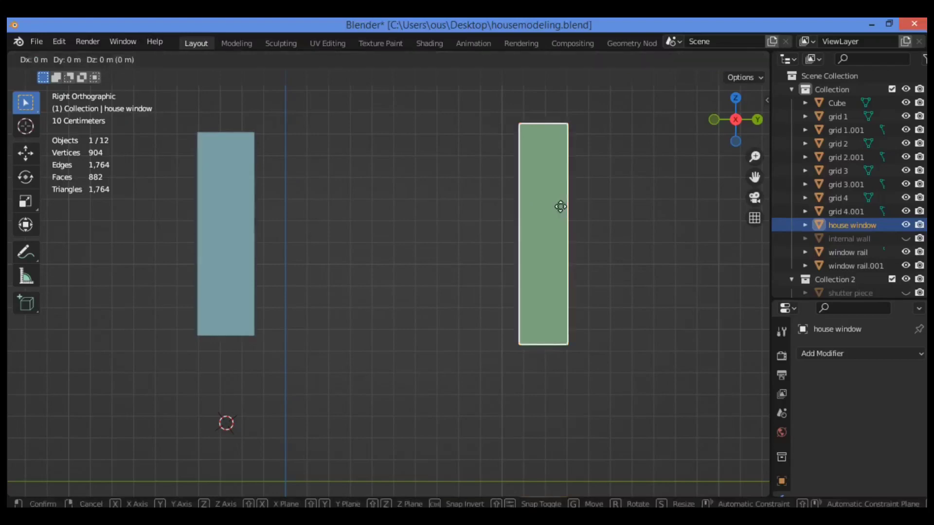
{"action": "key", "text": "y"}
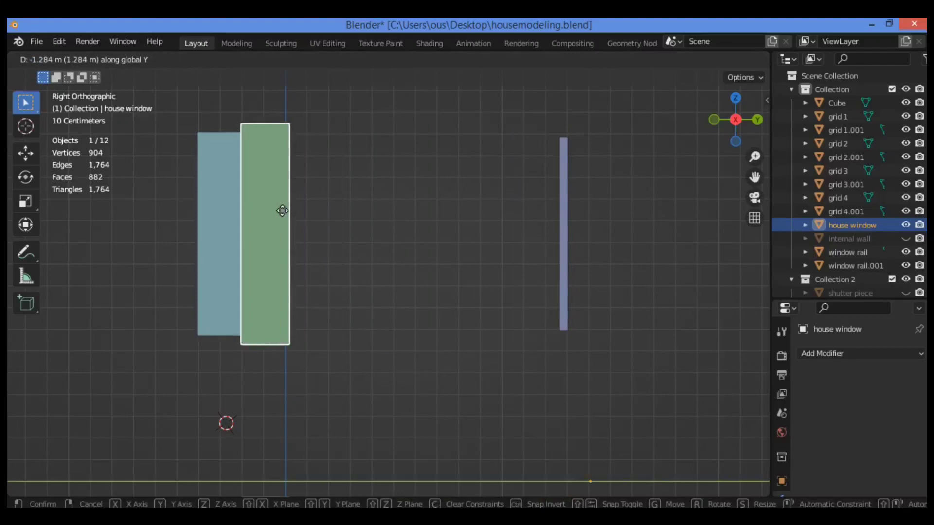
{"action": "left_click", "coordinate": [359, 214]}
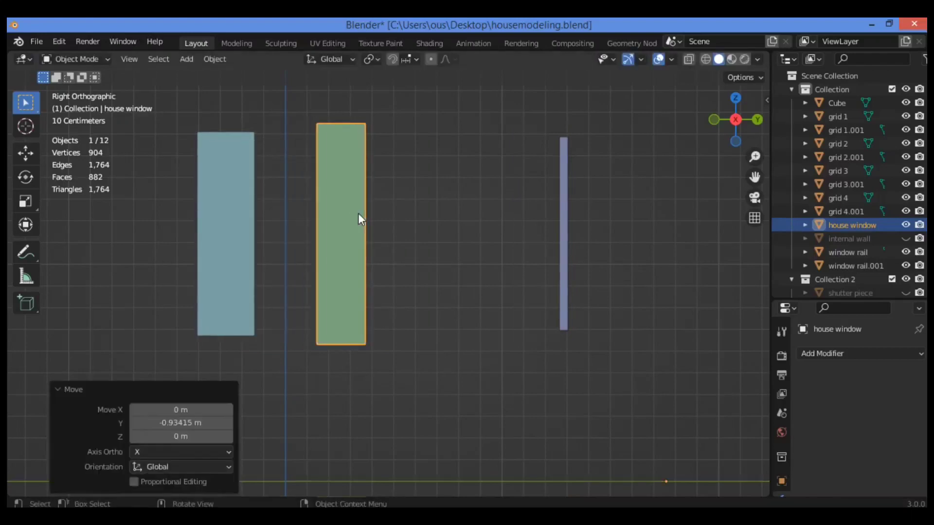
{"action": "key", "text": "ctrl+z"}
Step: Move the post about 1.128 m along Y so it stands just in front of the window frame
{"action": "left_click_drag", "start_coordinate": [741, 125], "coordinate": [620, 186]}
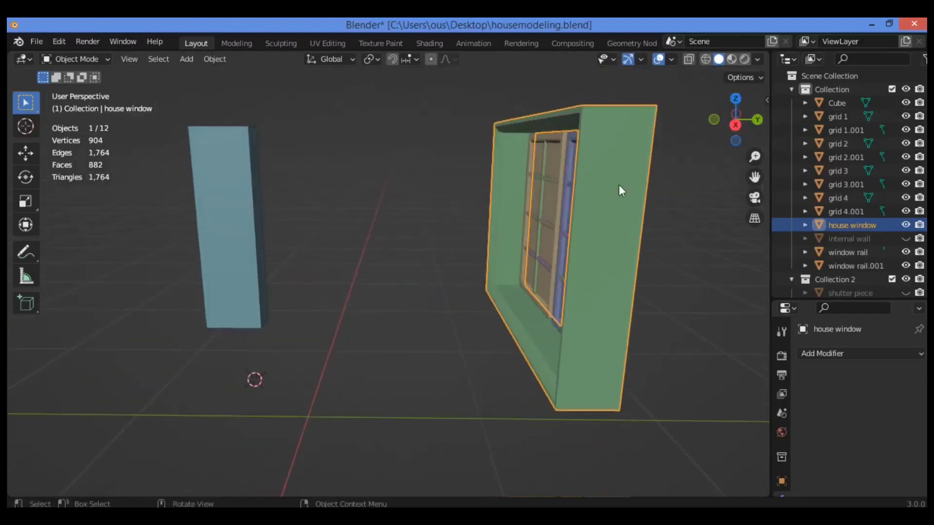
{"action": "key", "text": "KP_3"}
{"action": "left_click", "coordinate": [214, 202]}
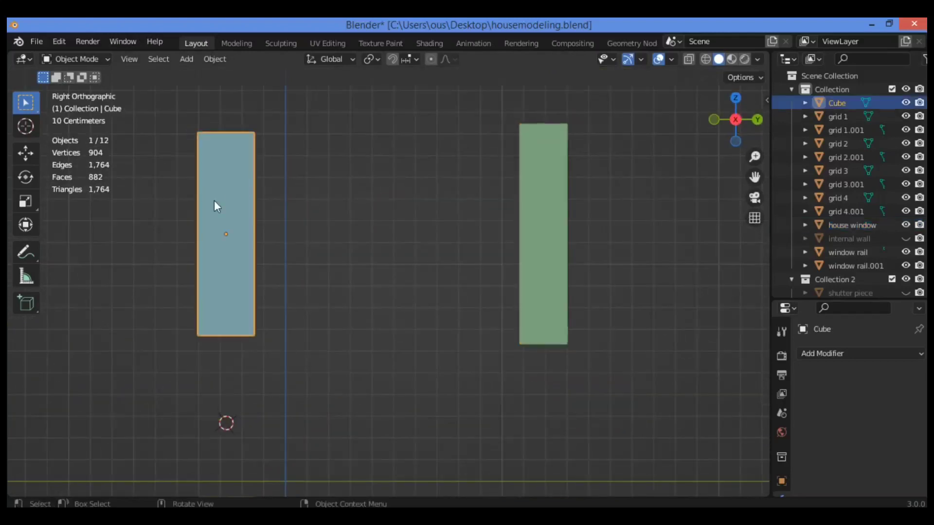
{"action": "key", "text": "g"}
{"action": "key", "text": "y"}
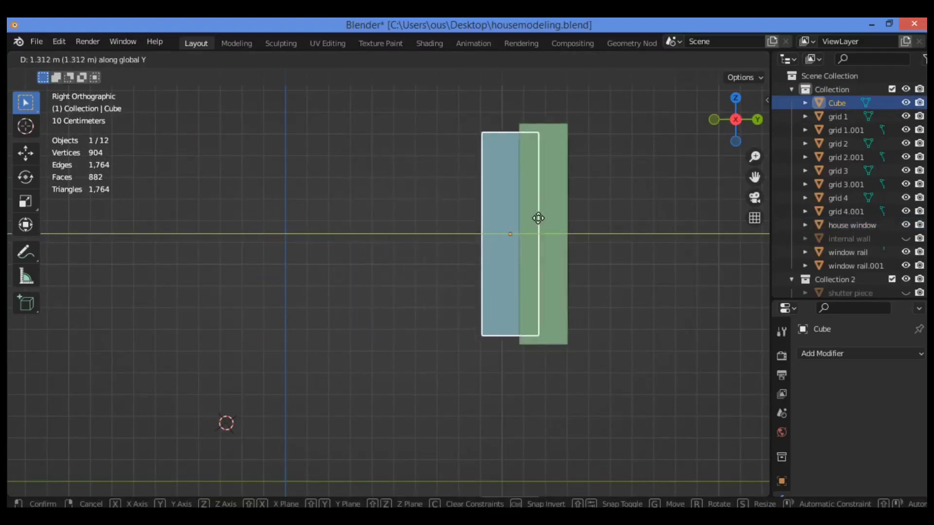
{"action": "left_click", "coordinate": [496, 218]}
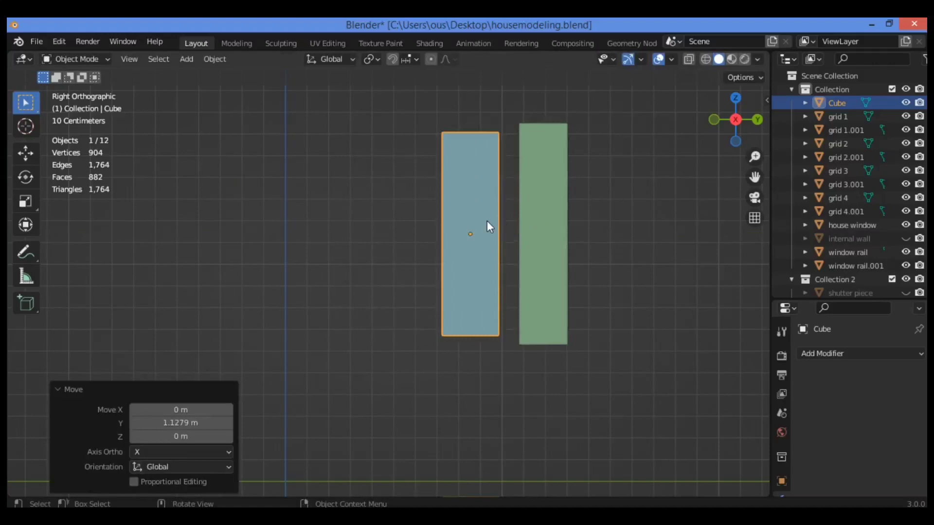
Step: Scale the post to about 0.263 along Y and move it about 0.259 m along Y into the frame's near edge
{"action": "key", "text": "s"}
{"action": "key", "text": "y"}
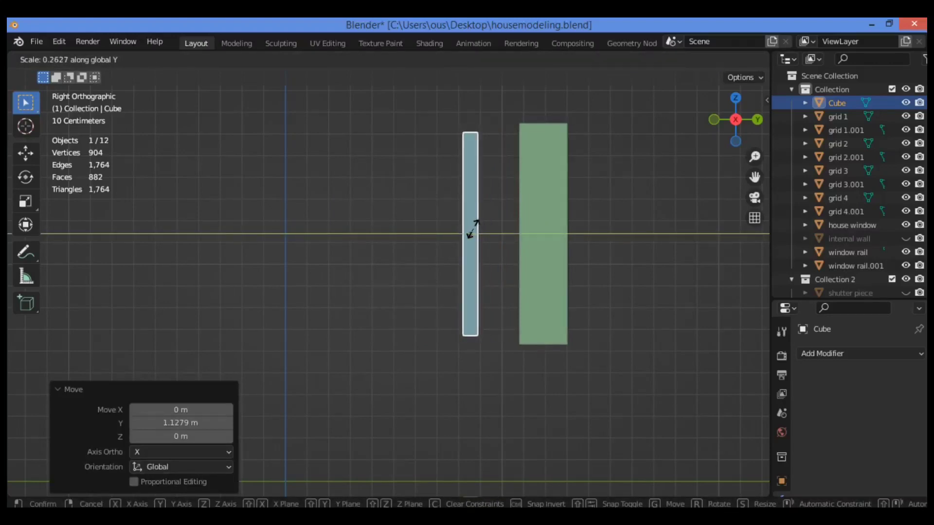
{"action": "left_click", "coordinate": [472, 229]}
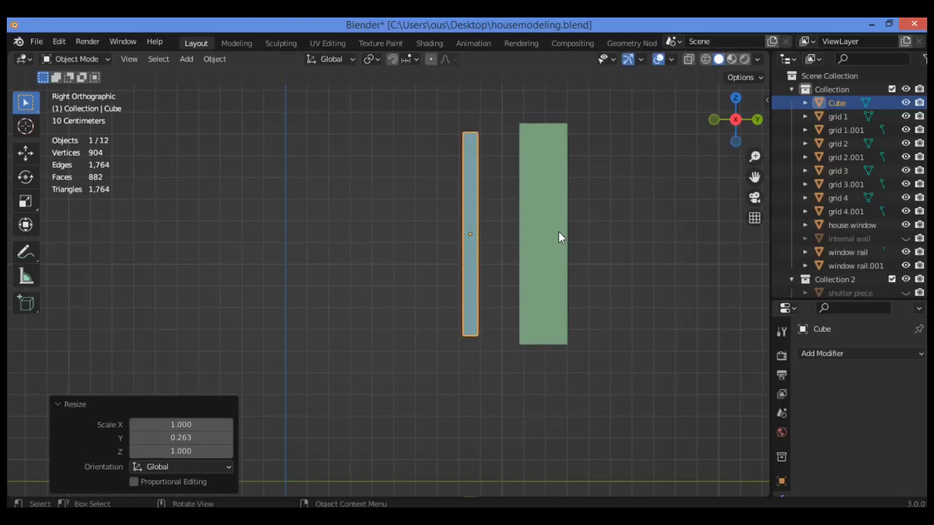
{"action": "key", "text": "g"}
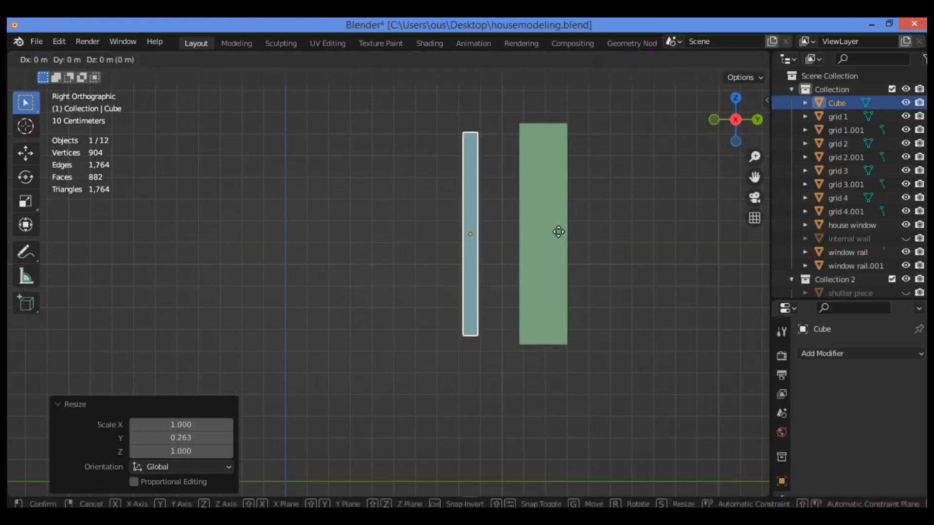
{"action": "key", "text": "y"}
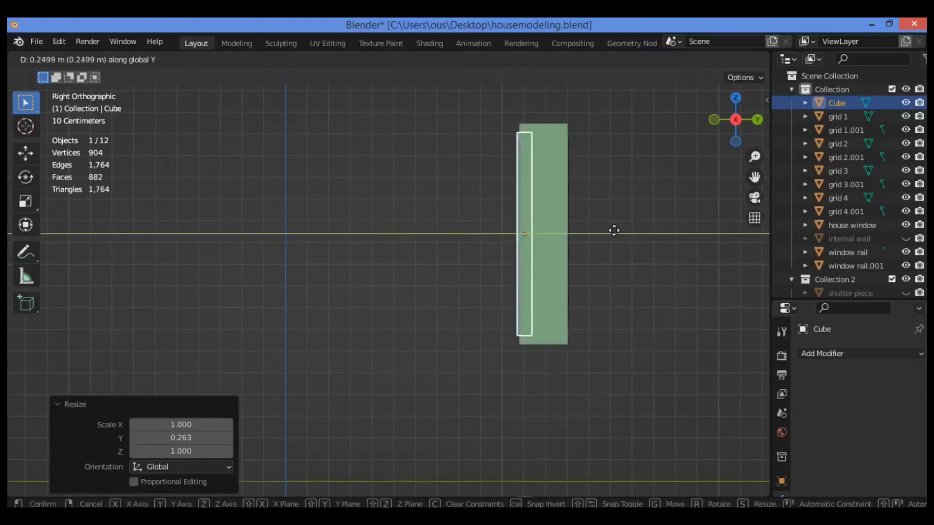
{"action": "left_click", "coordinate": [700, 124]}
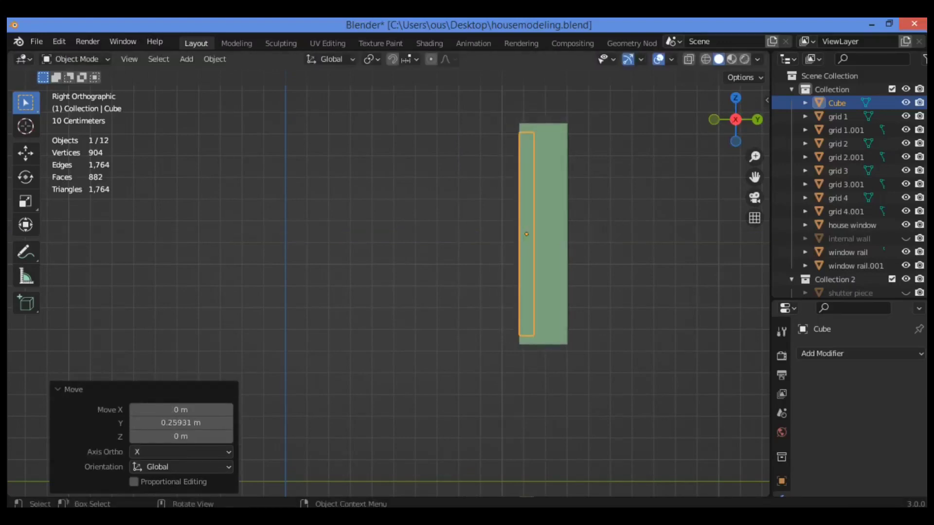
Step: Move the post about 0.176 m along Y through the frame towards its far face, beside the panes
{"action": "left_click_drag", "start_coordinate": [727, 121], "coordinate": [636, 200]}
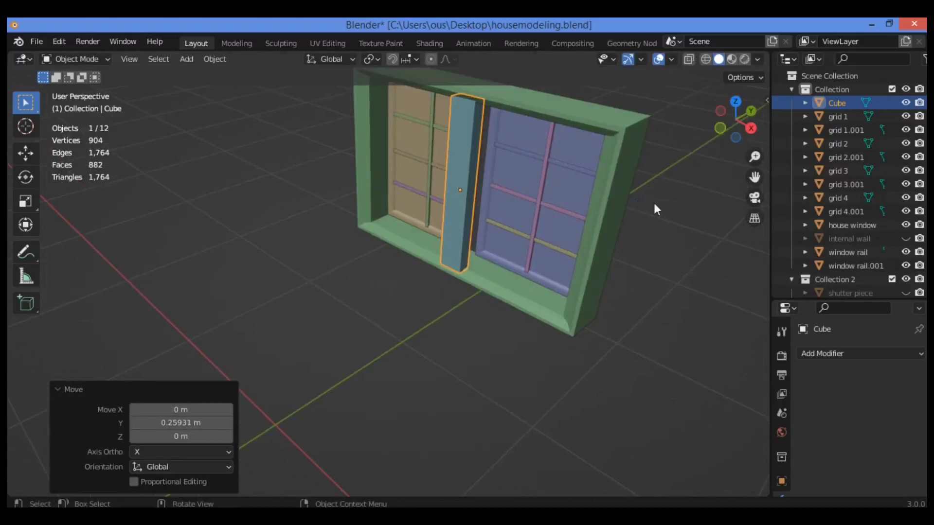
{"action": "left_click", "coordinate": [649, 184]}
{"action": "left_click_drag", "start_coordinate": [737, 124], "coordinate": [624, 180]}
{"action": "left_click", "coordinate": [537, 203]}
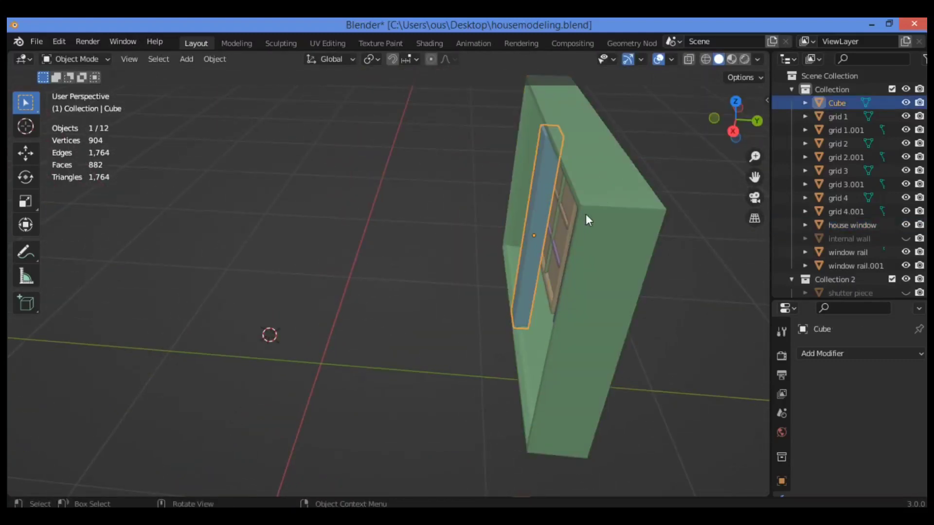
{"action": "key", "text": "g"}
{"action": "key", "text": "y"}
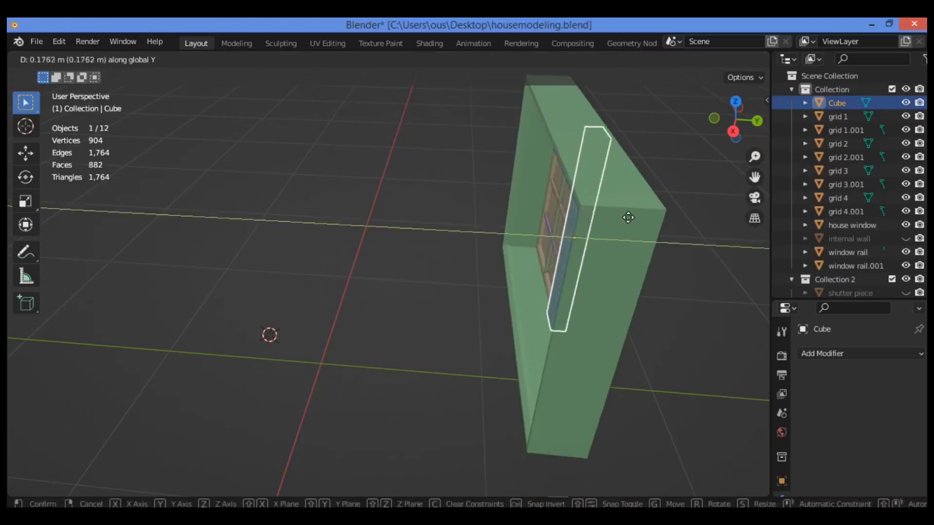
{"action": "left_click", "coordinate": [629, 217]}
{"action": "left_click_drag", "start_coordinate": [737, 126], "coordinate": [565, 252]}
{"action": "left_click", "coordinate": [743, 178]}
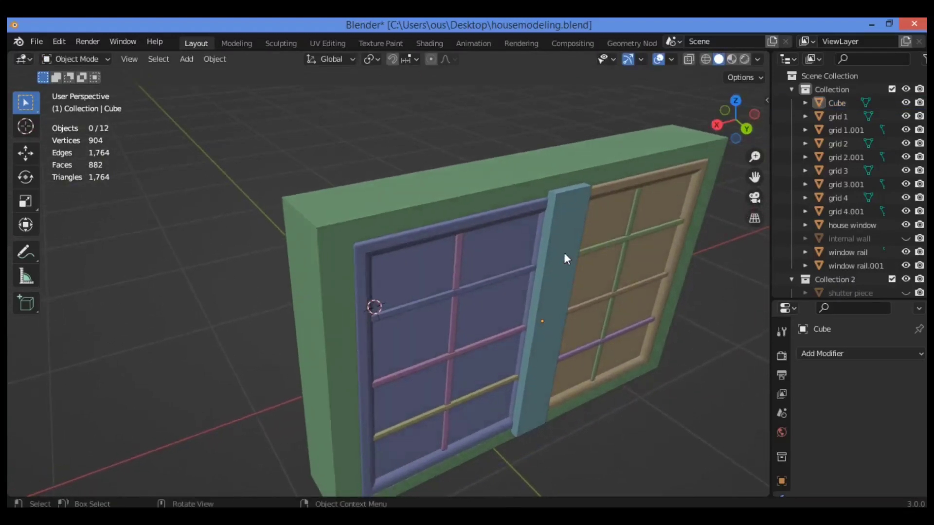
Step: Move the post back about -0.019 m along Y so it protrudes less from the panes
{"action": "left_click", "coordinate": [564, 253]}
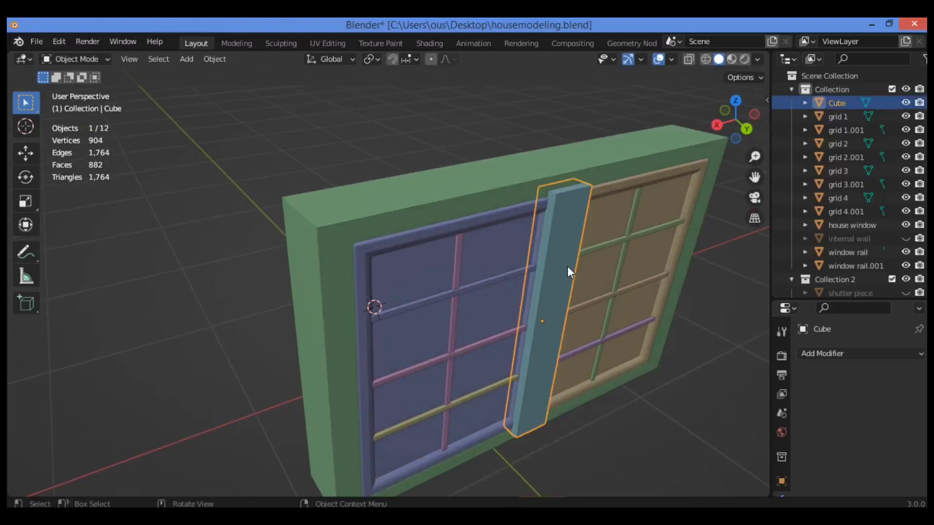
{"action": "key", "text": "g"}
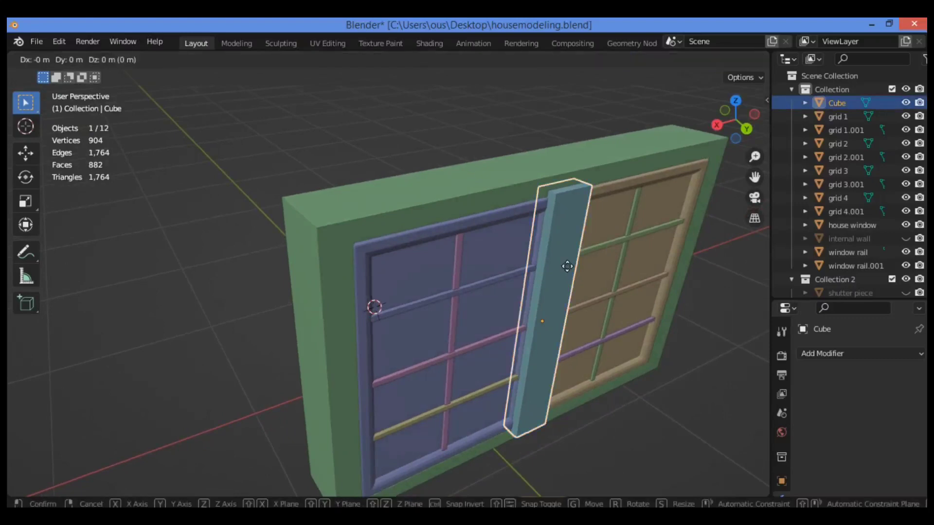
{"action": "key", "text": "y"}
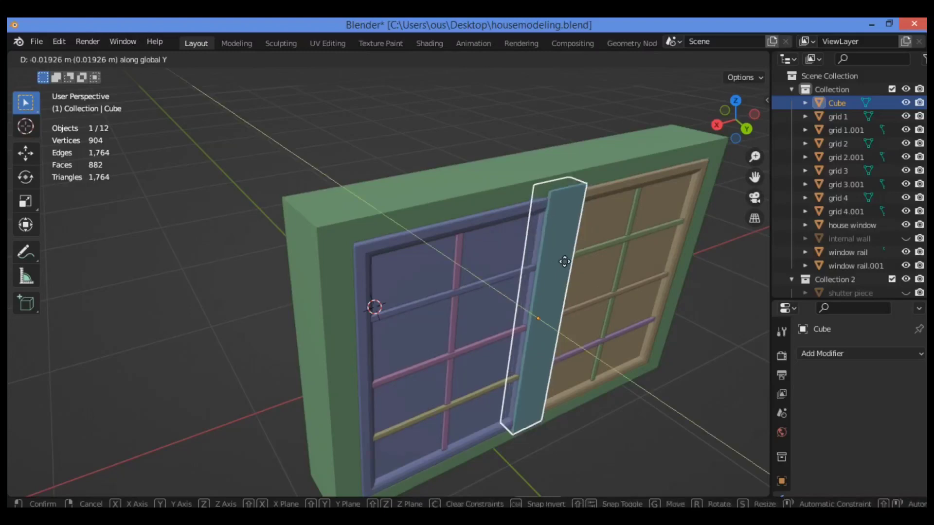
{"action": "left_click", "coordinate": [565, 261]}
{"action": "left_click", "coordinate": [717, 258]}
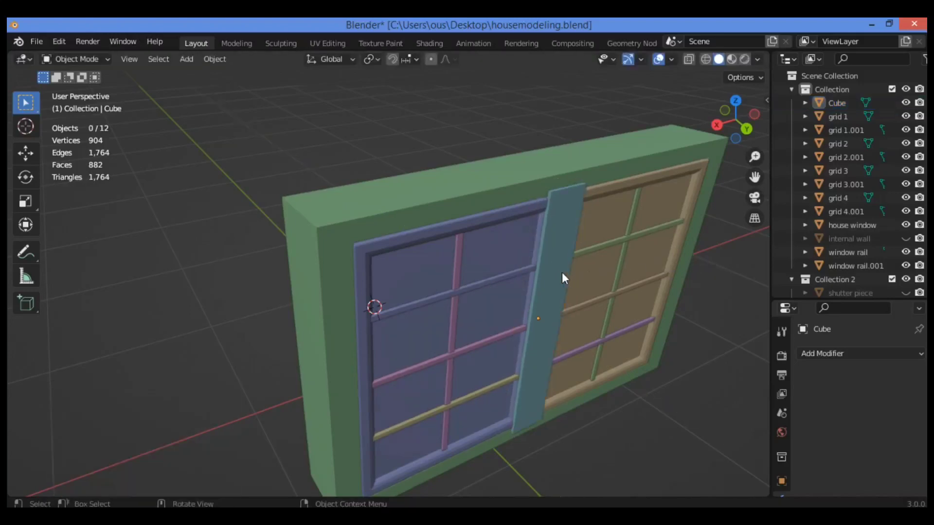
Step: Bevel all edges of the post in Edit Mode with a width of about 0.138 m and 2 segments
{"action": "left_click_drag", "start_coordinate": [735, 119], "coordinate": [296, 198]}
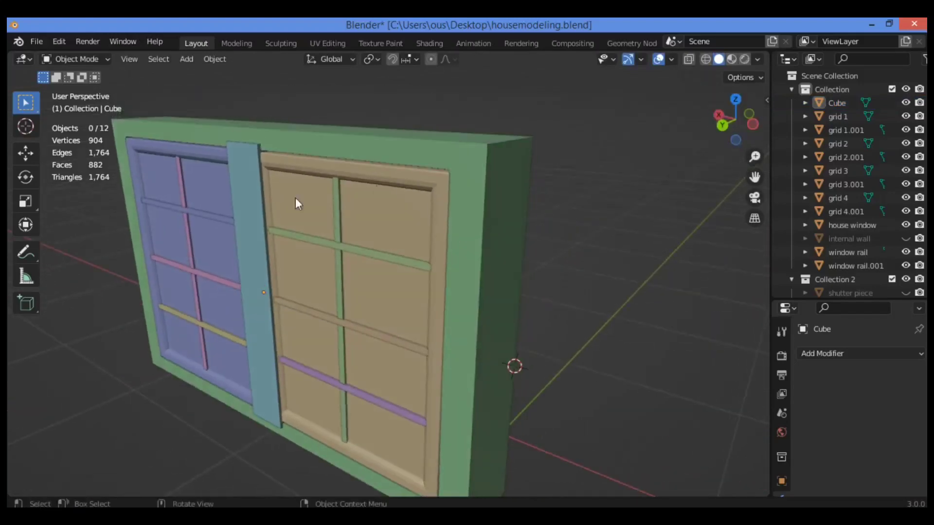
{"action": "left_click", "coordinate": [255, 199]}
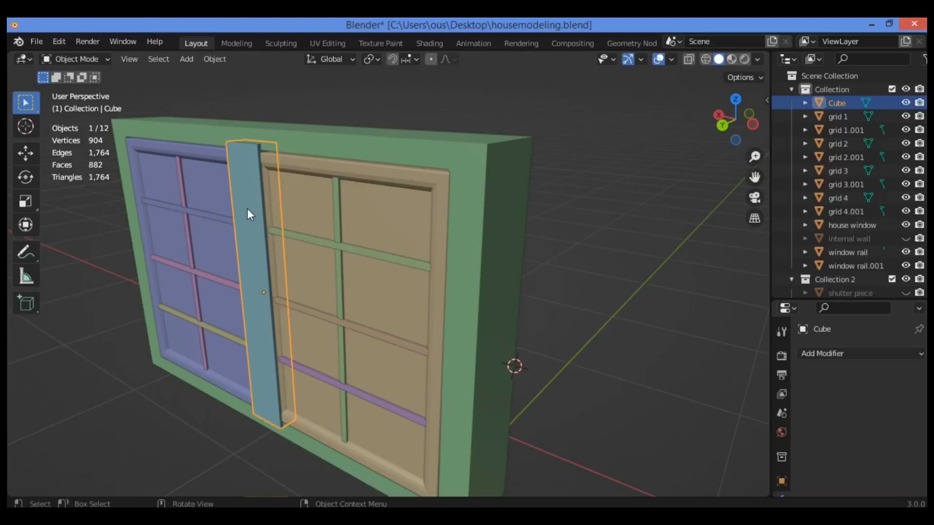
{"action": "key", "text": "Tab"}
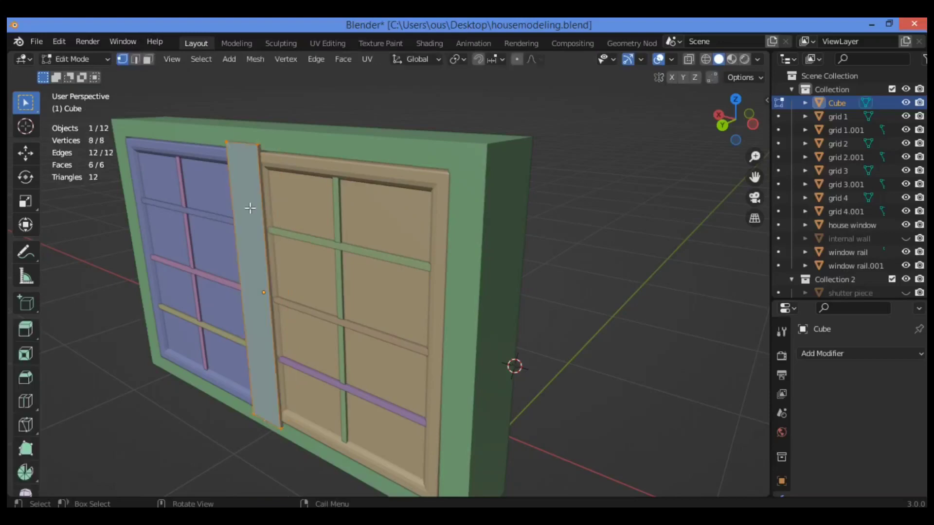
{"action": "key", "text": "ctrl+b"}
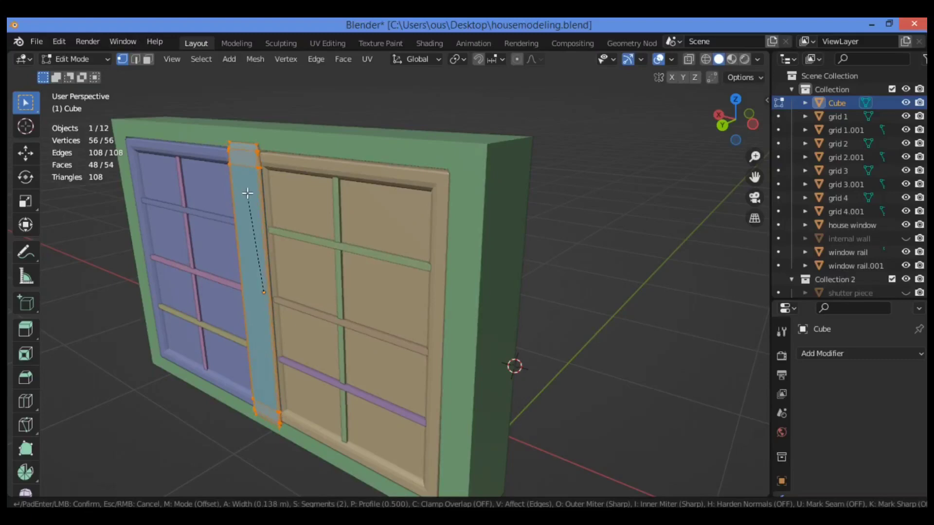
{"action": "left_click", "coordinate": [248, 194]}
{"action": "left_click", "coordinate": [134, 362]}
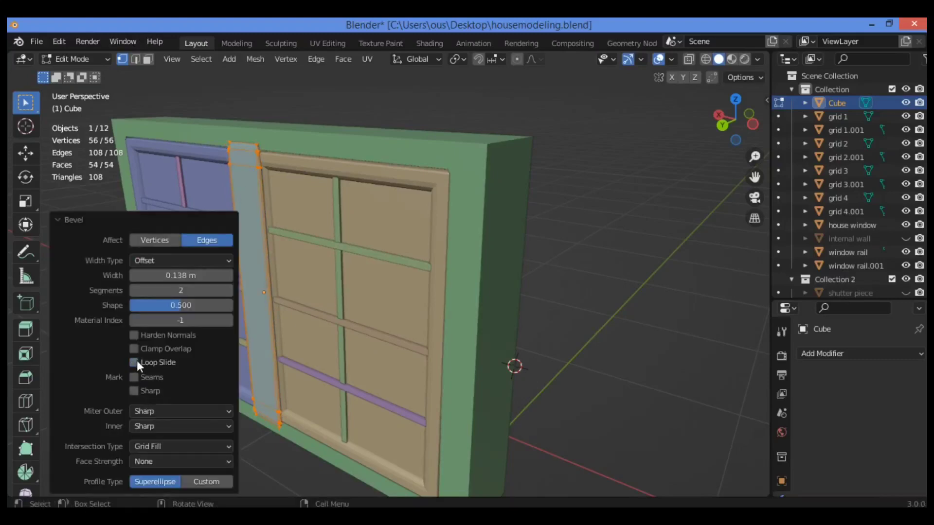
{"action": "left_click", "coordinate": [135, 362]}
{"action": "left_click", "coordinate": [178, 245]}
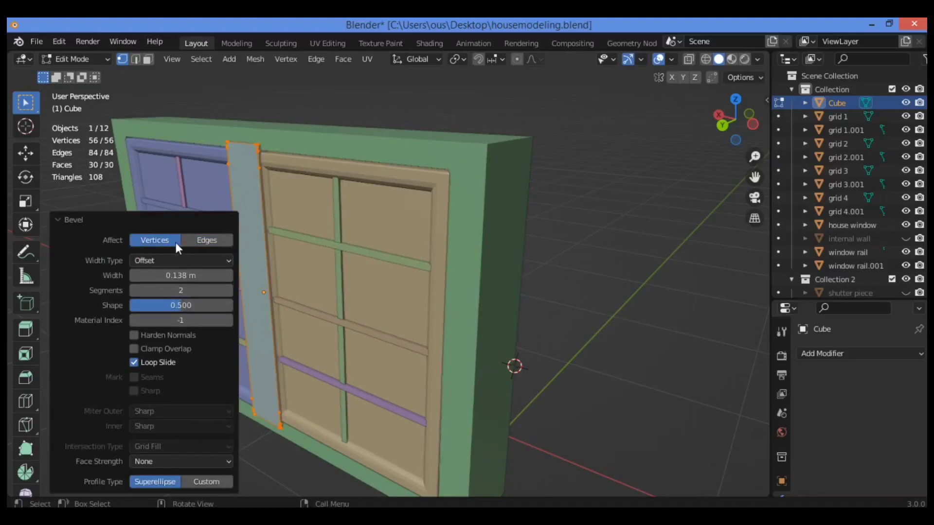
{"action": "left_click", "coordinate": [202, 241]}
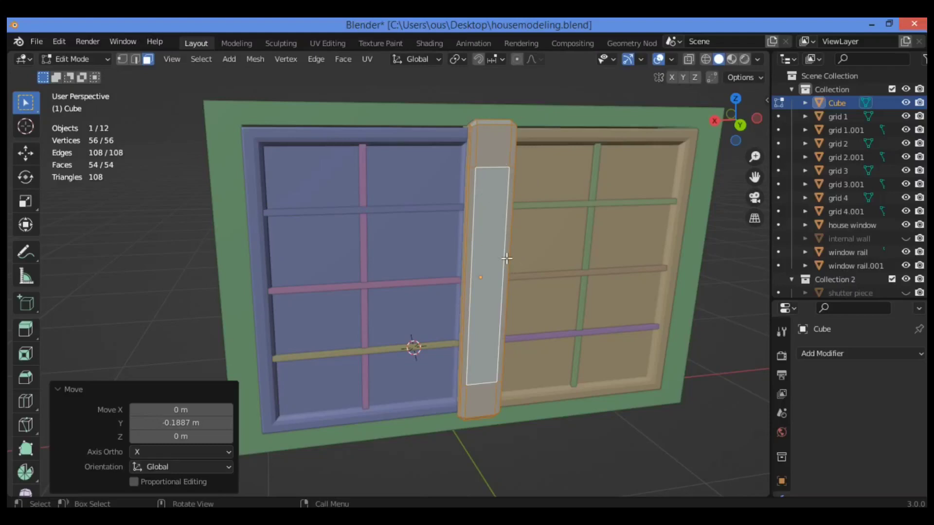
Step: Scale the beveled post's mesh to about 0.355 along X and return to Object Mode
{"action": "key", "text": "s"}
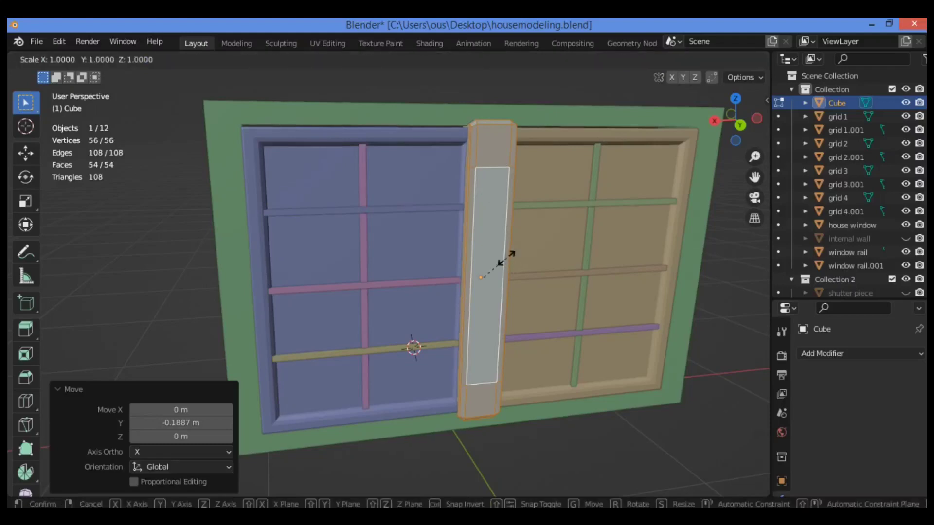
{"action": "key", "text": "x"}
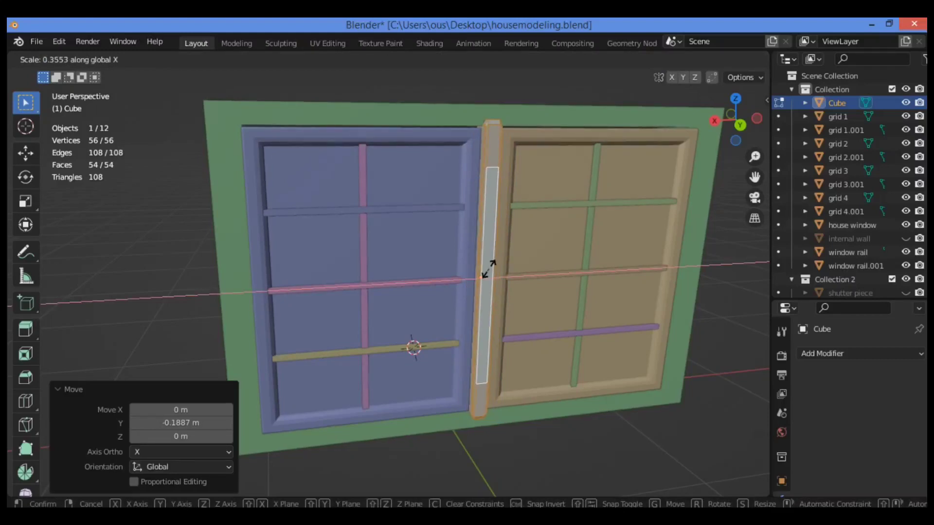
{"action": "left_click", "coordinate": [489, 269]}
{"action": "left_click_drag", "start_coordinate": [739, 121], "coordinate": [704, 138]}
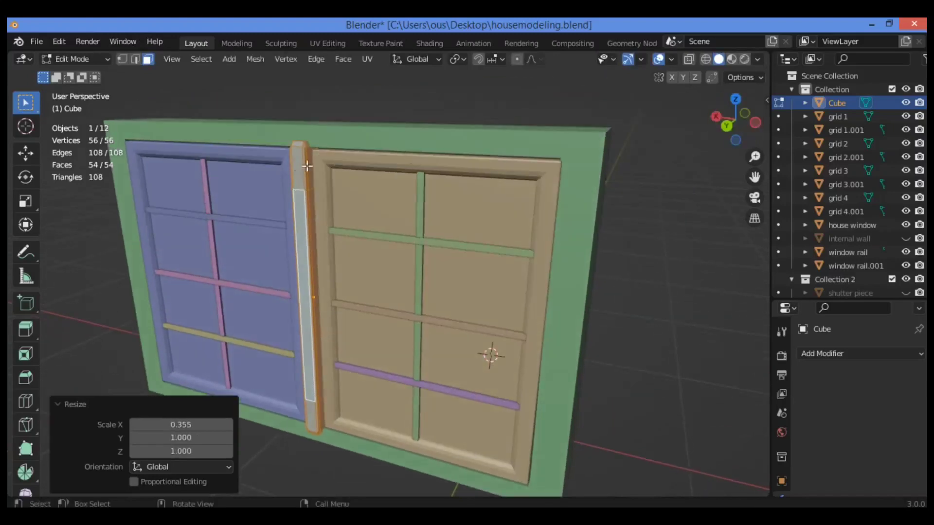
{"action": "left_click", "coordinate": [657, 144]}
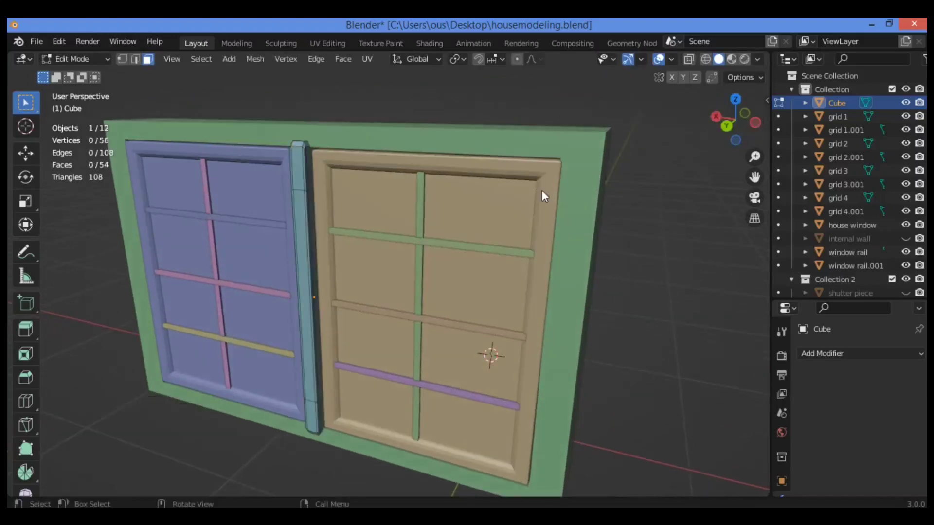
{"action": "key", "text": "Tab"}
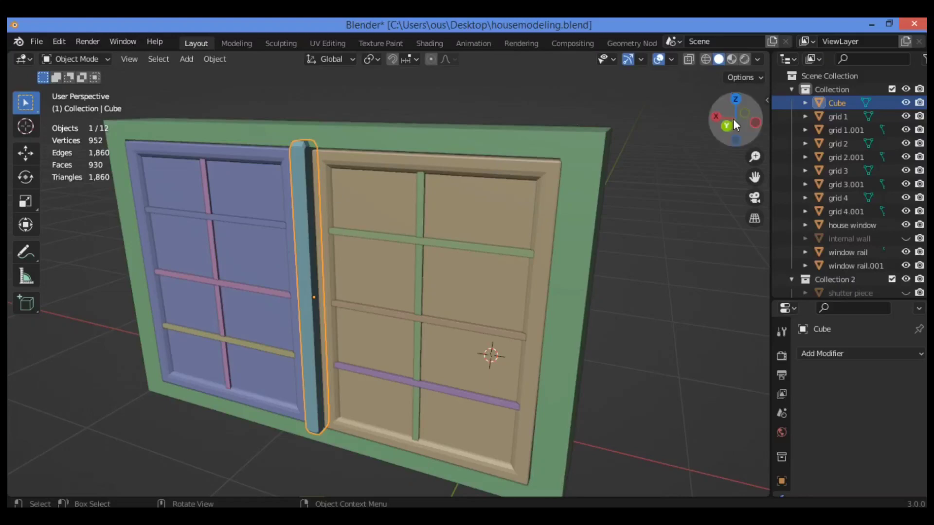
Step: Scale the post uniformly to about 0.986, plus about 1.038 along X, to fit the gap between the panes
{"action": "left_click_drag", "start_coordinate": [734, 126], "coordinate": [537, 184]}
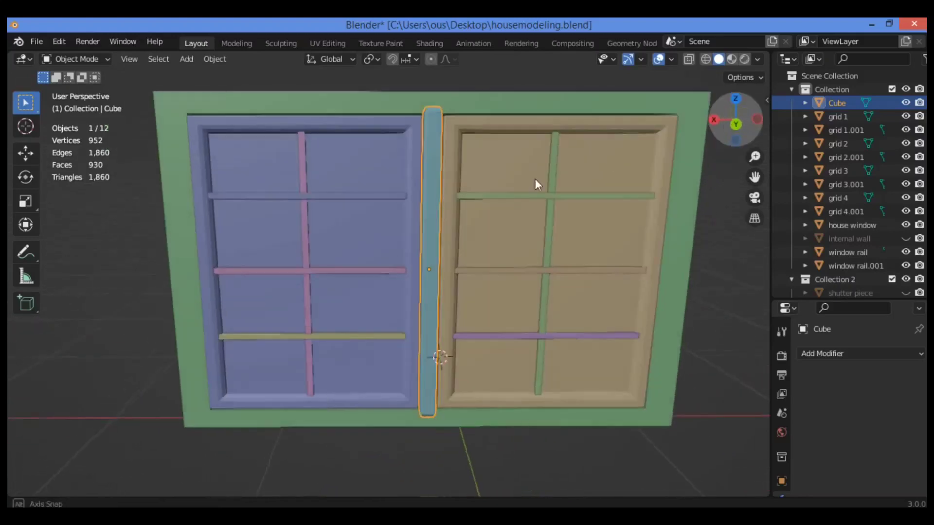
{"action": "key", "text": "s"}
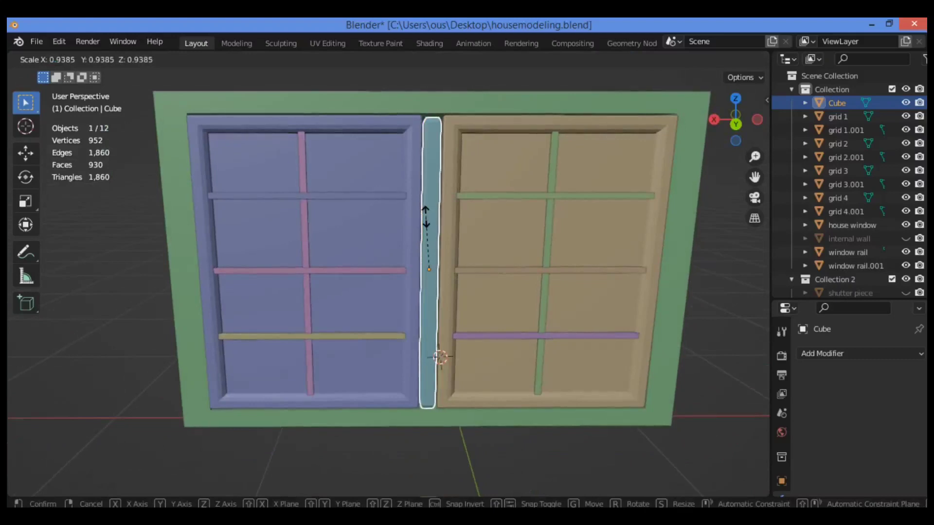
{"action": "left_click", "coordinate": [428, 219]}
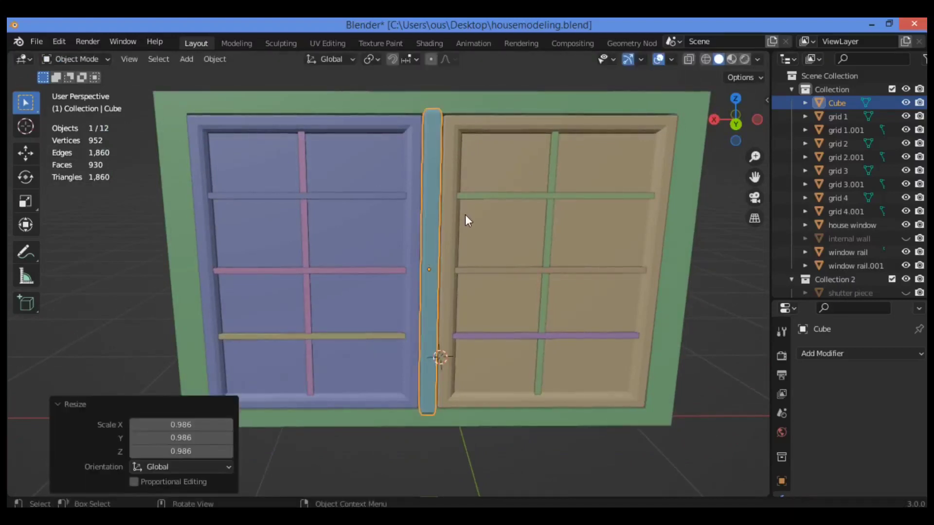
{"action": "key", "text": "s"}
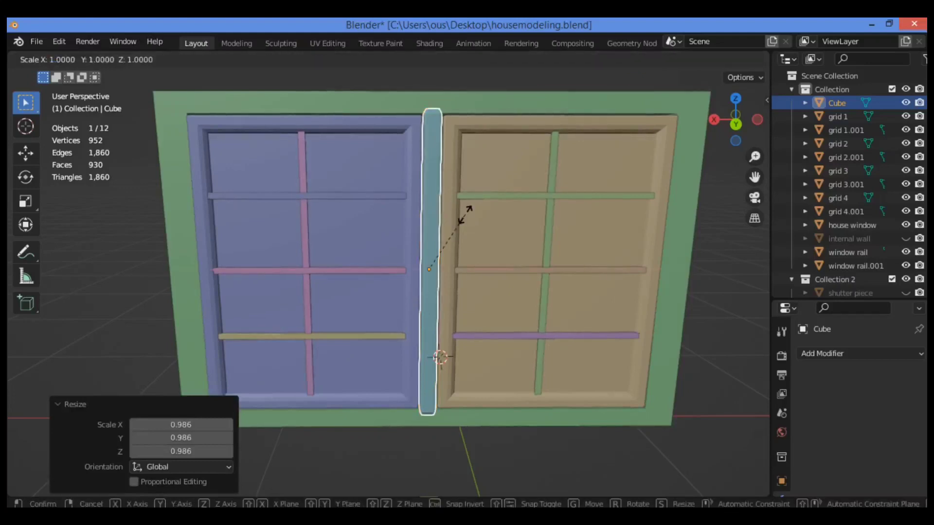
{"action": "key", "text": "x"}
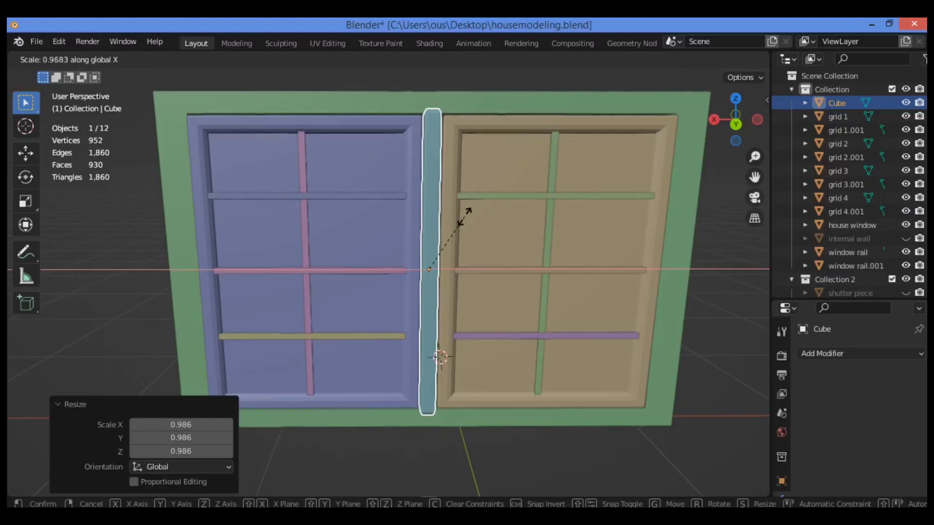
{"action": "left_click", "coordinate": [466, 212]}
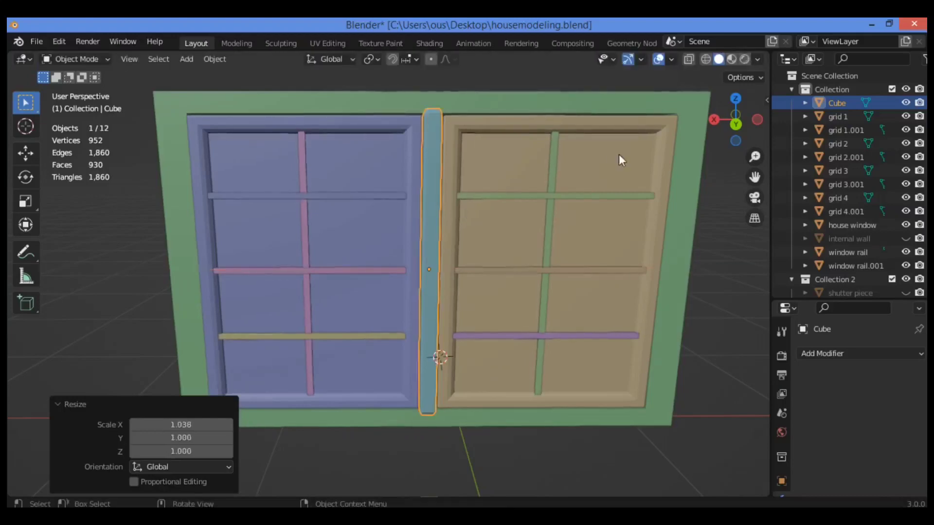
Step: Scale the post to about 1.249 along X in the front view so it fills the gap between the panes
{"action": "mouse_move", "coordinate": [750, 126]}
{"action": "left_mouse_down"}
{"action": "mouse_move", "coordinate": [722, 122]}
{"action": "mouse_move", "coordinate": [753, 127]}
{"action": "left_mouse_up"}
{"action": "key", "text": "KP_3"}
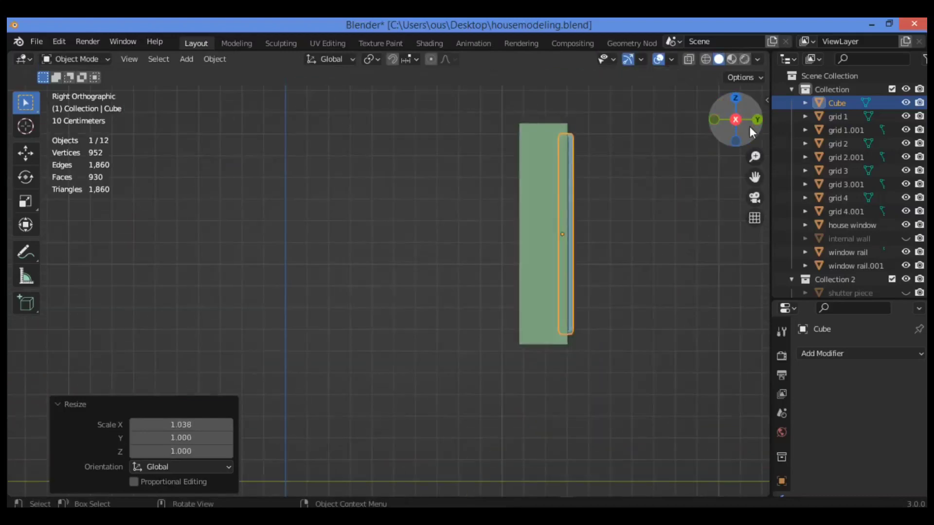
{"action": "key", "text": "KP_2"}
{"action": "key", "text": "KP_1"}
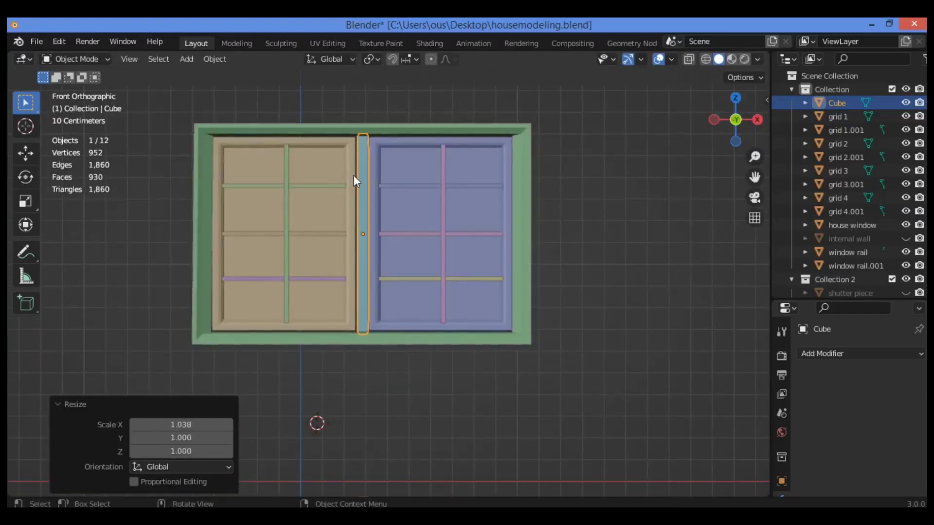
{"action": "key", "text": "s"}
{"action": "key", "text": "x"}
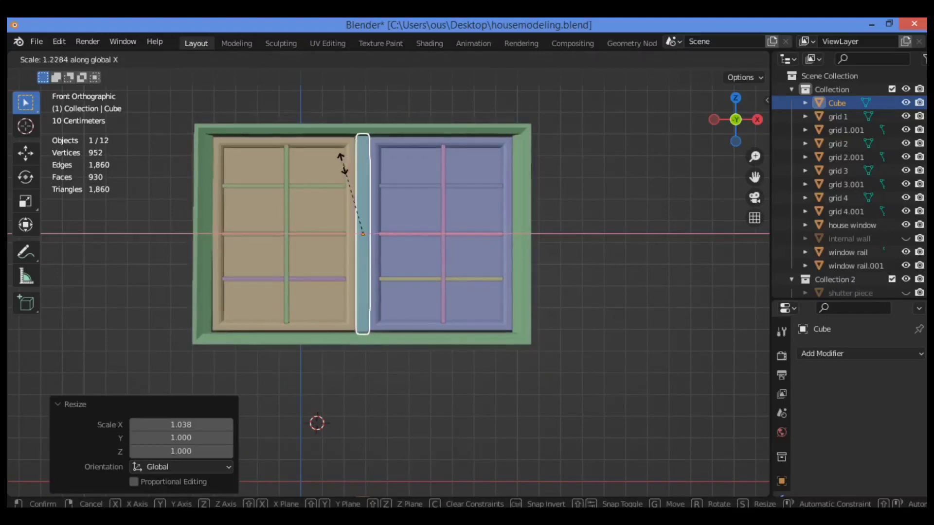
{"action": "left_click", "coordinate": [341, 163]}
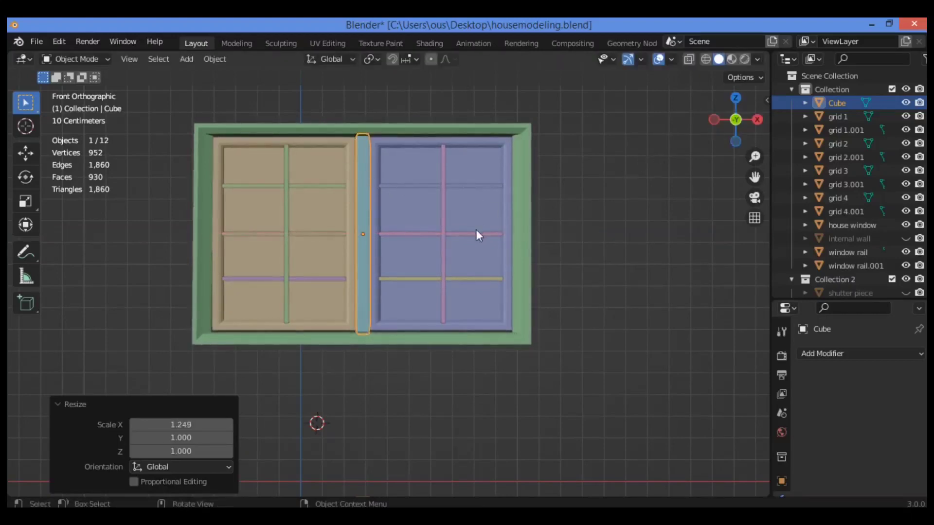
Step: Move the post about -0.006 m along X to adjust its position between the two panes, and deselect it
{"action": "key", "text": "g"}
{"action": "key", "text": "x"}
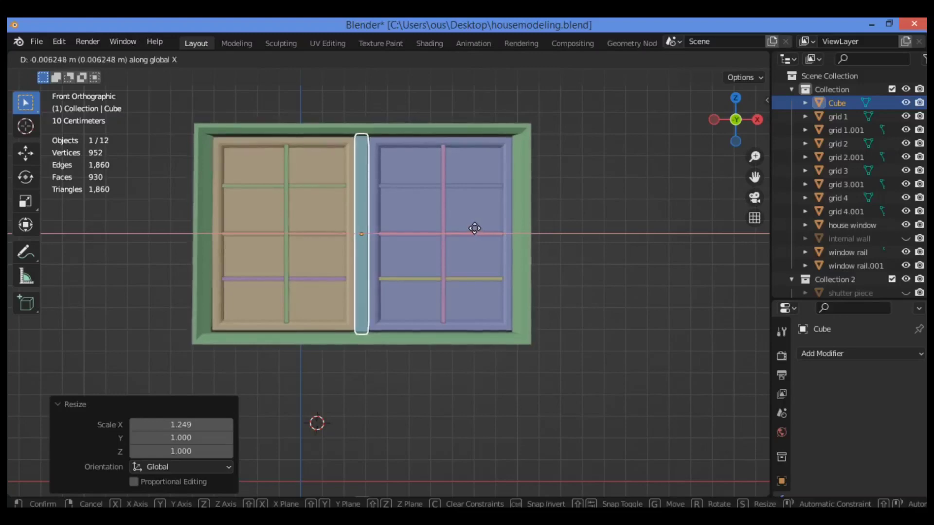
{"action": "left_click", "coordinate": [474, 228]}
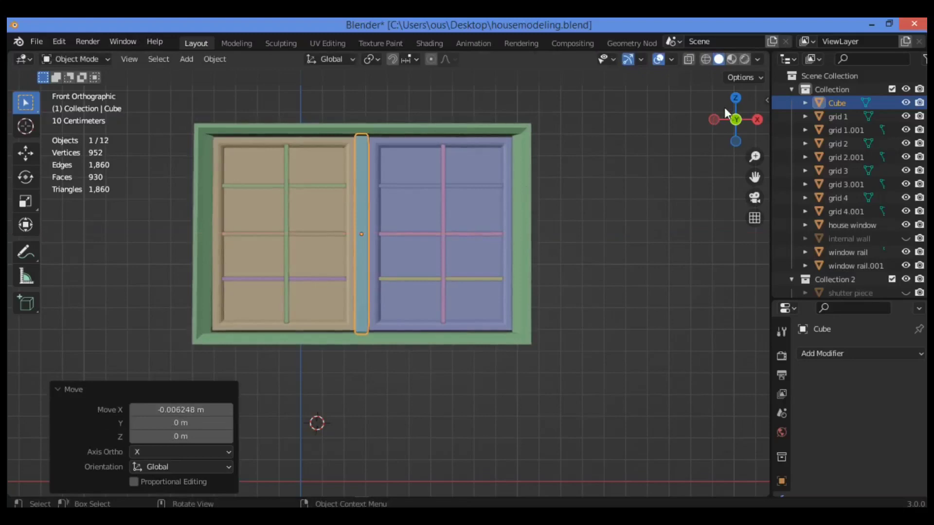
{"action": "left_click_drag", "start_coordinate": [725, 107], "coordinate": [240, 463]}
{"action": "left_click_drag", "start_coordinate": [685, 160], "coordinate": [421, 153]}
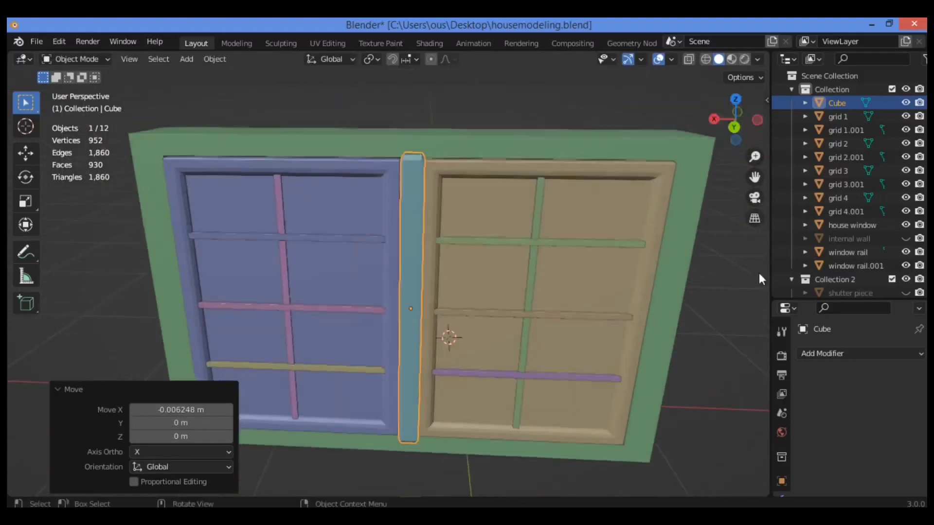
{"action": "left_click", "coordinate": [722, 239]}
{"action": "mouse_move", "coordinate": [727, 130]}
{"action": "left_mouse_down"}
{"action": "mouse_move", "coordinate": [720, 118]}
{"action": "mouse_move", "coordinate": [687, 117]}
{"action": "mouse_move", "coordinate": [728, 123]}
{"action": "left_mouse_up"}
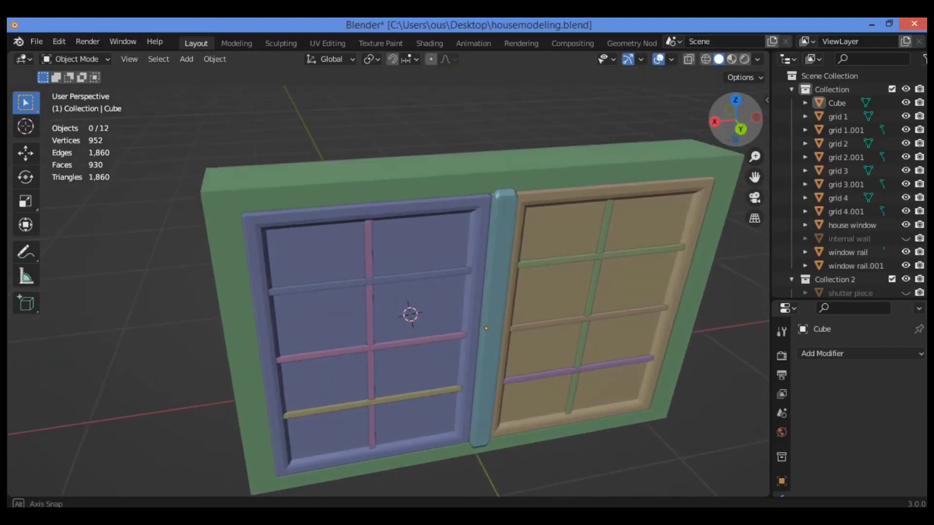
{"action": "left_click_drag", "start_coordinate": [755, 157], "coordinate": [693, 184]}
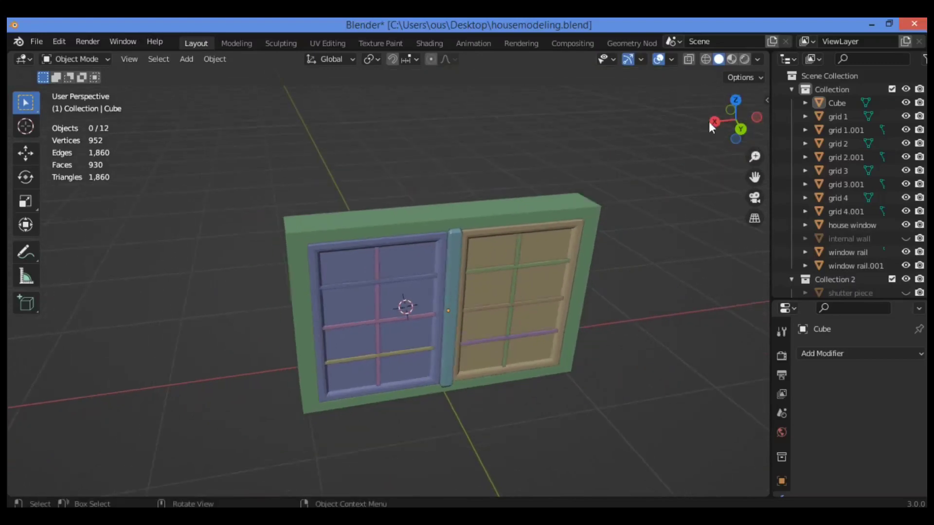
{"action": "left_click_drag", "start_coordinate": [709, 122], "coordinate": [641, 150]}
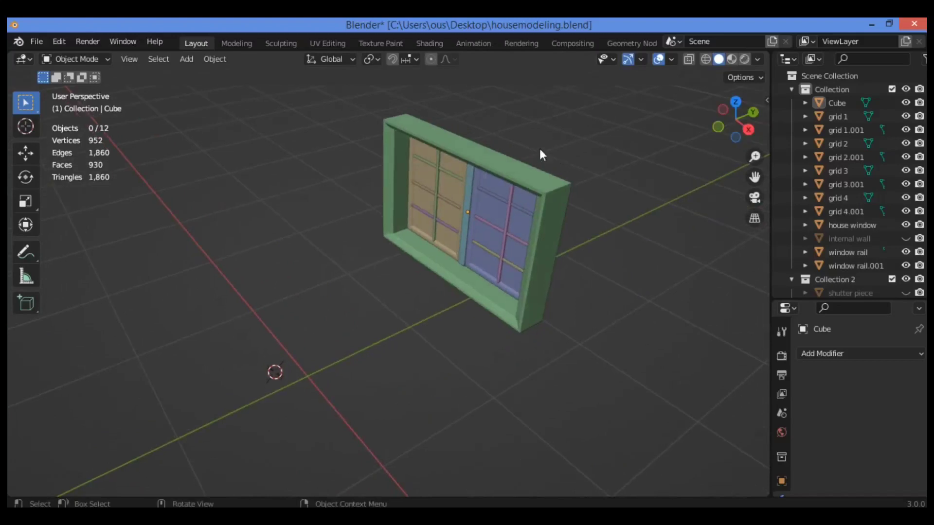